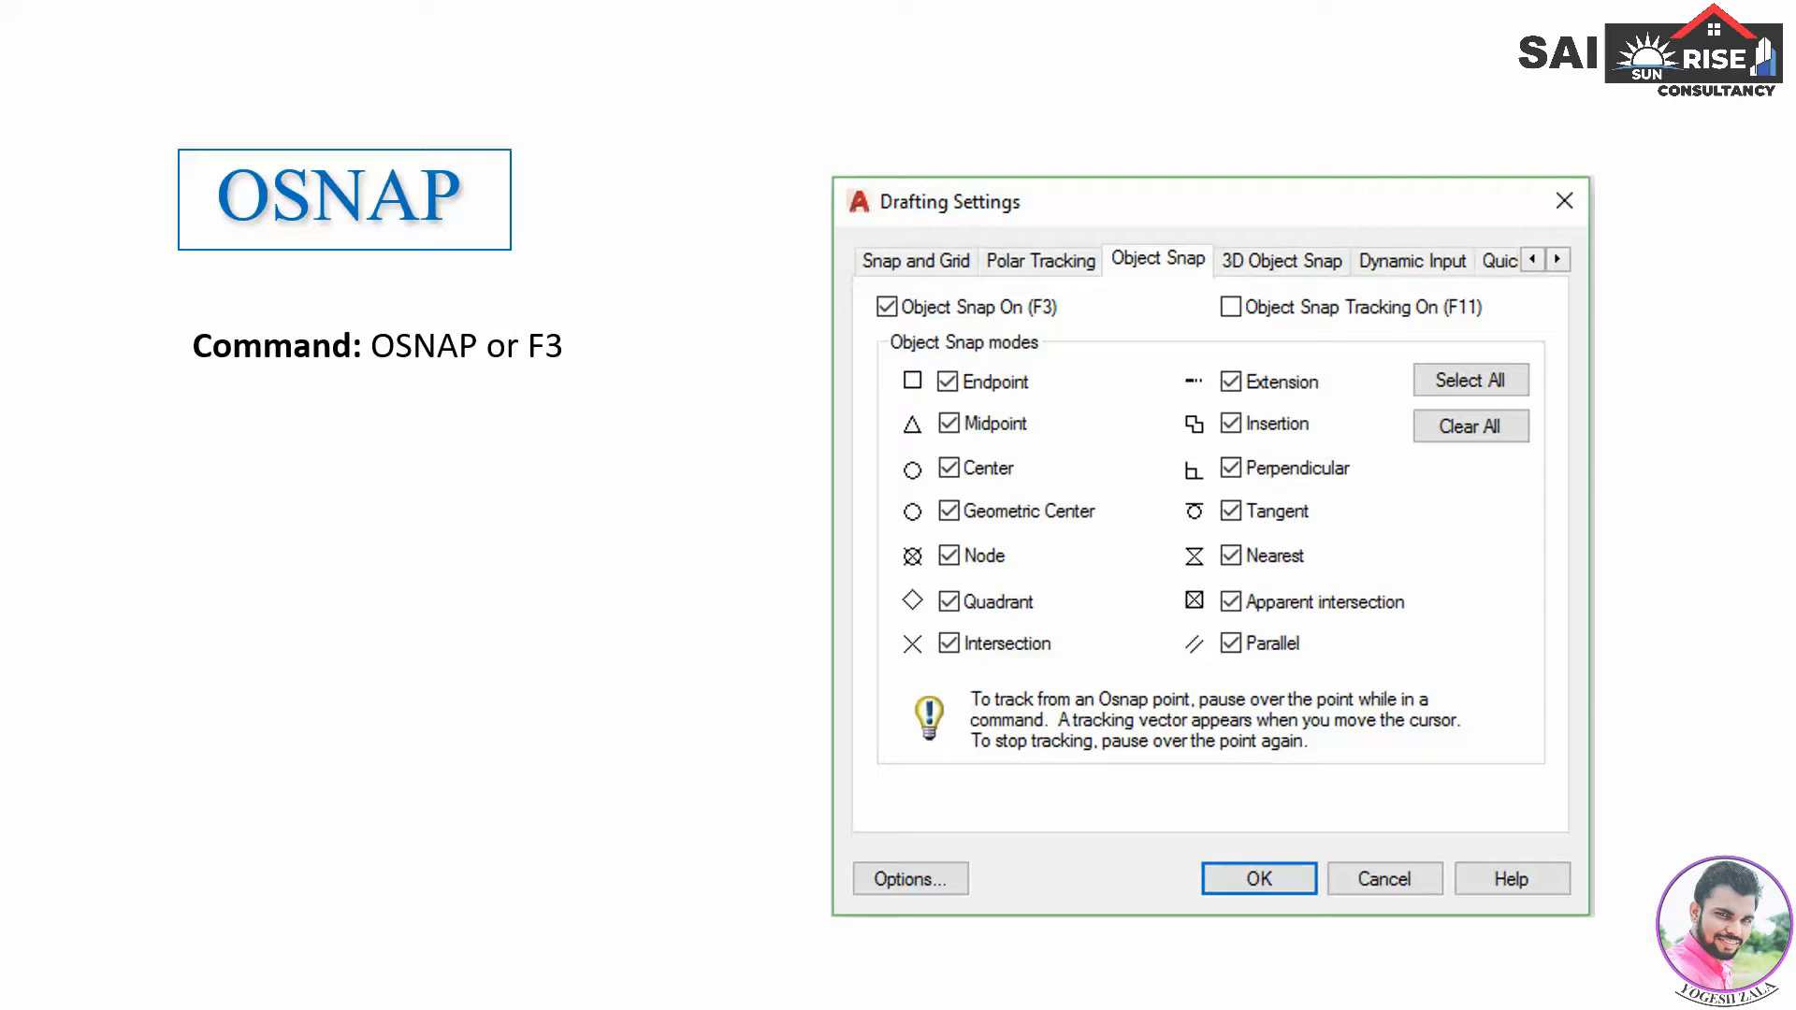
- Switch from the OSNAP presentation slide to the AutoCAD drawing window
key(alt+Tab)
key(alt+Tab)
key(alt+Tab)
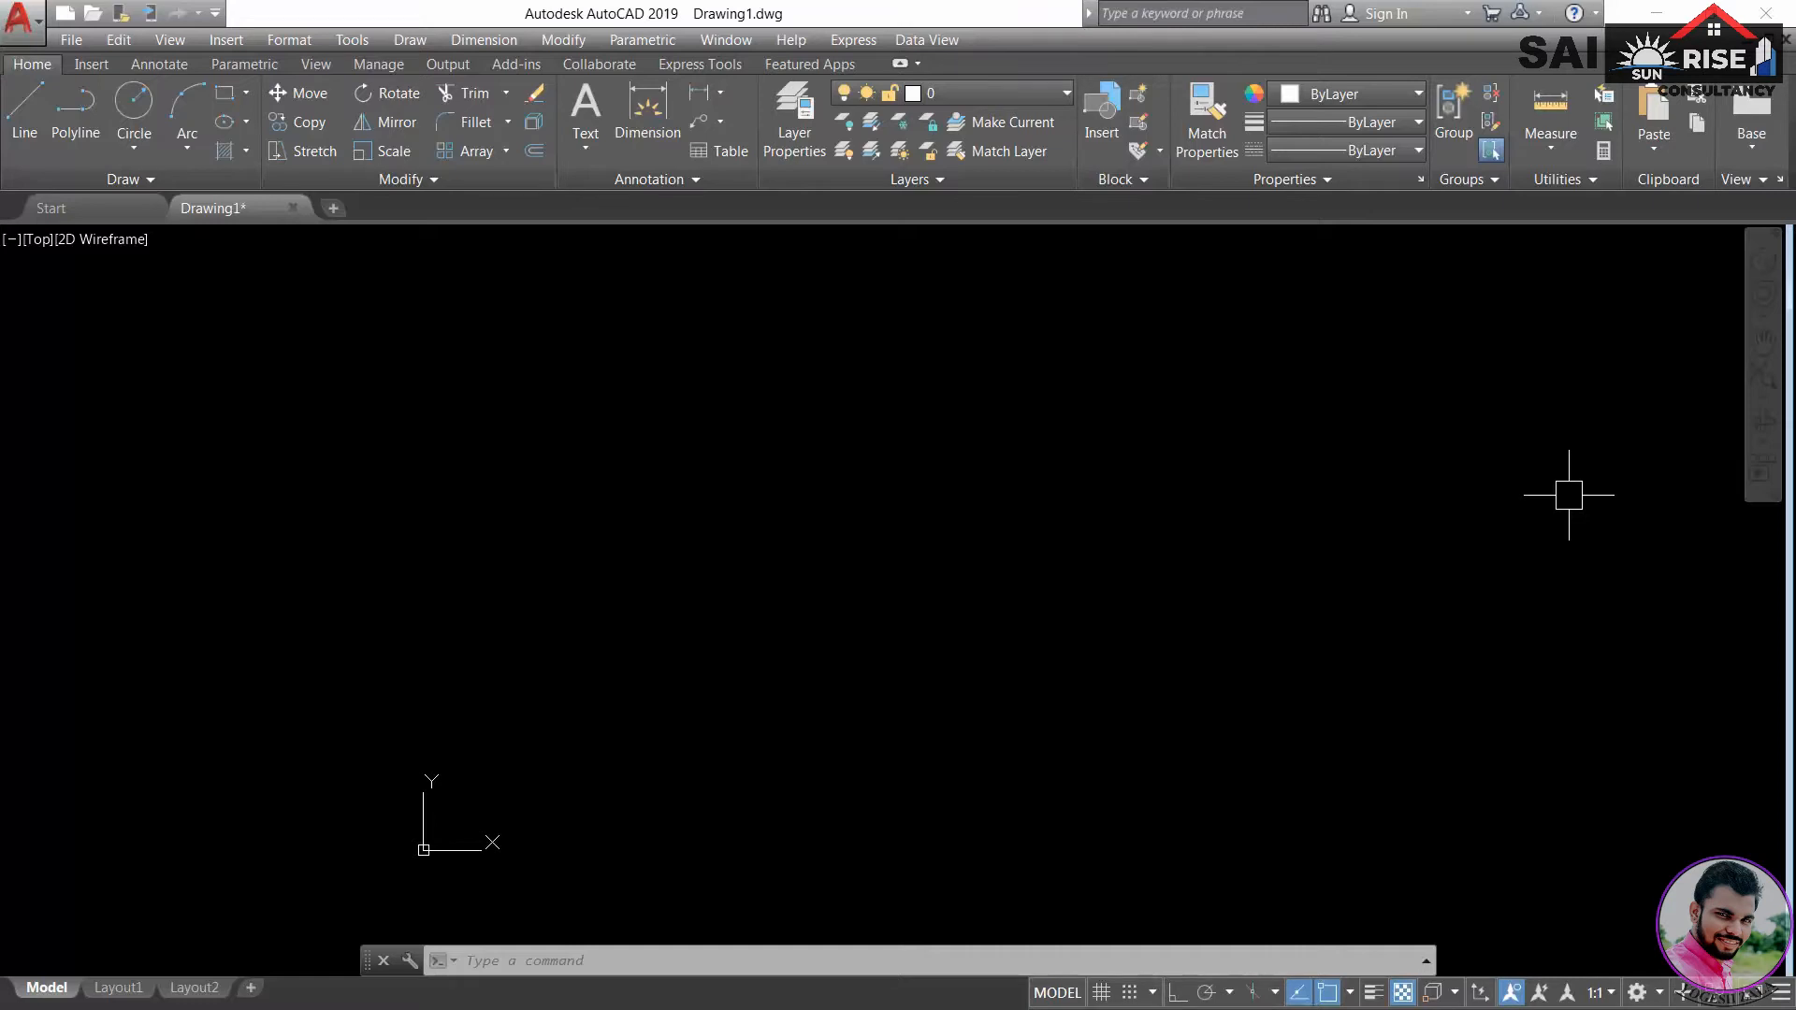
- Toggle object snap off and on several times, ending with it switched on
key(F3)
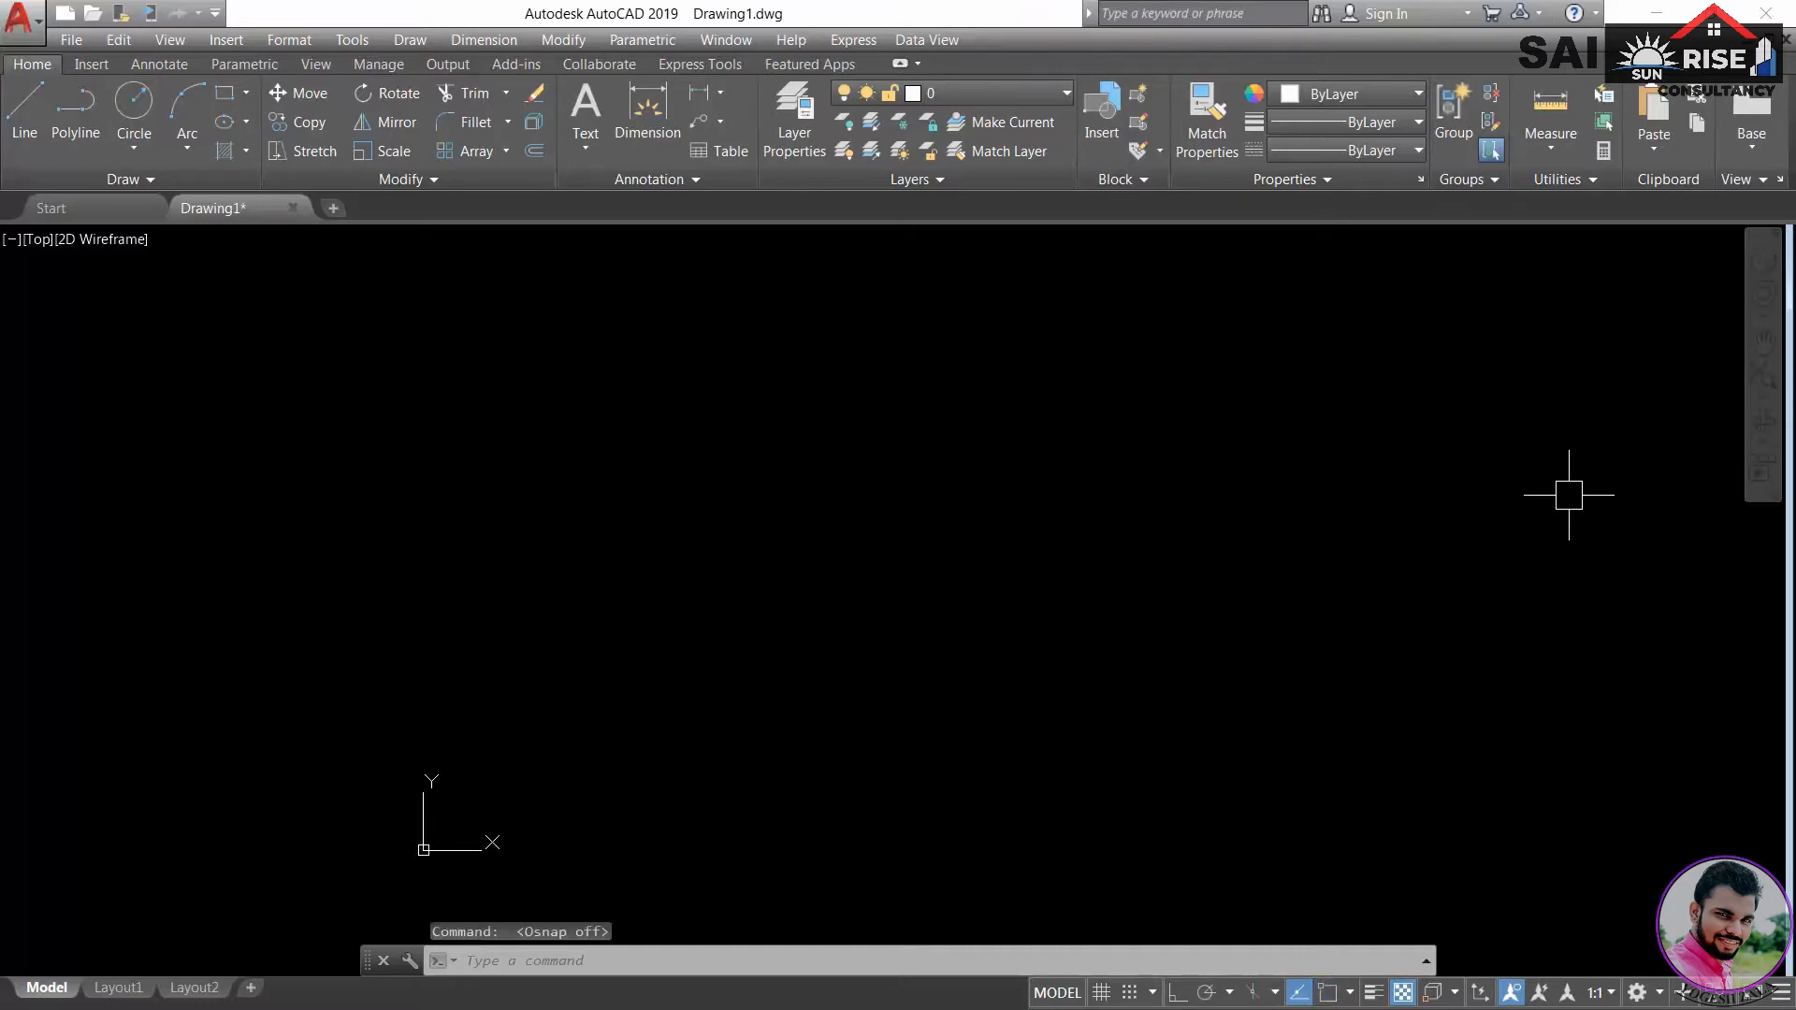
key(F3)
key(F3)
key(F3)
key(F3)
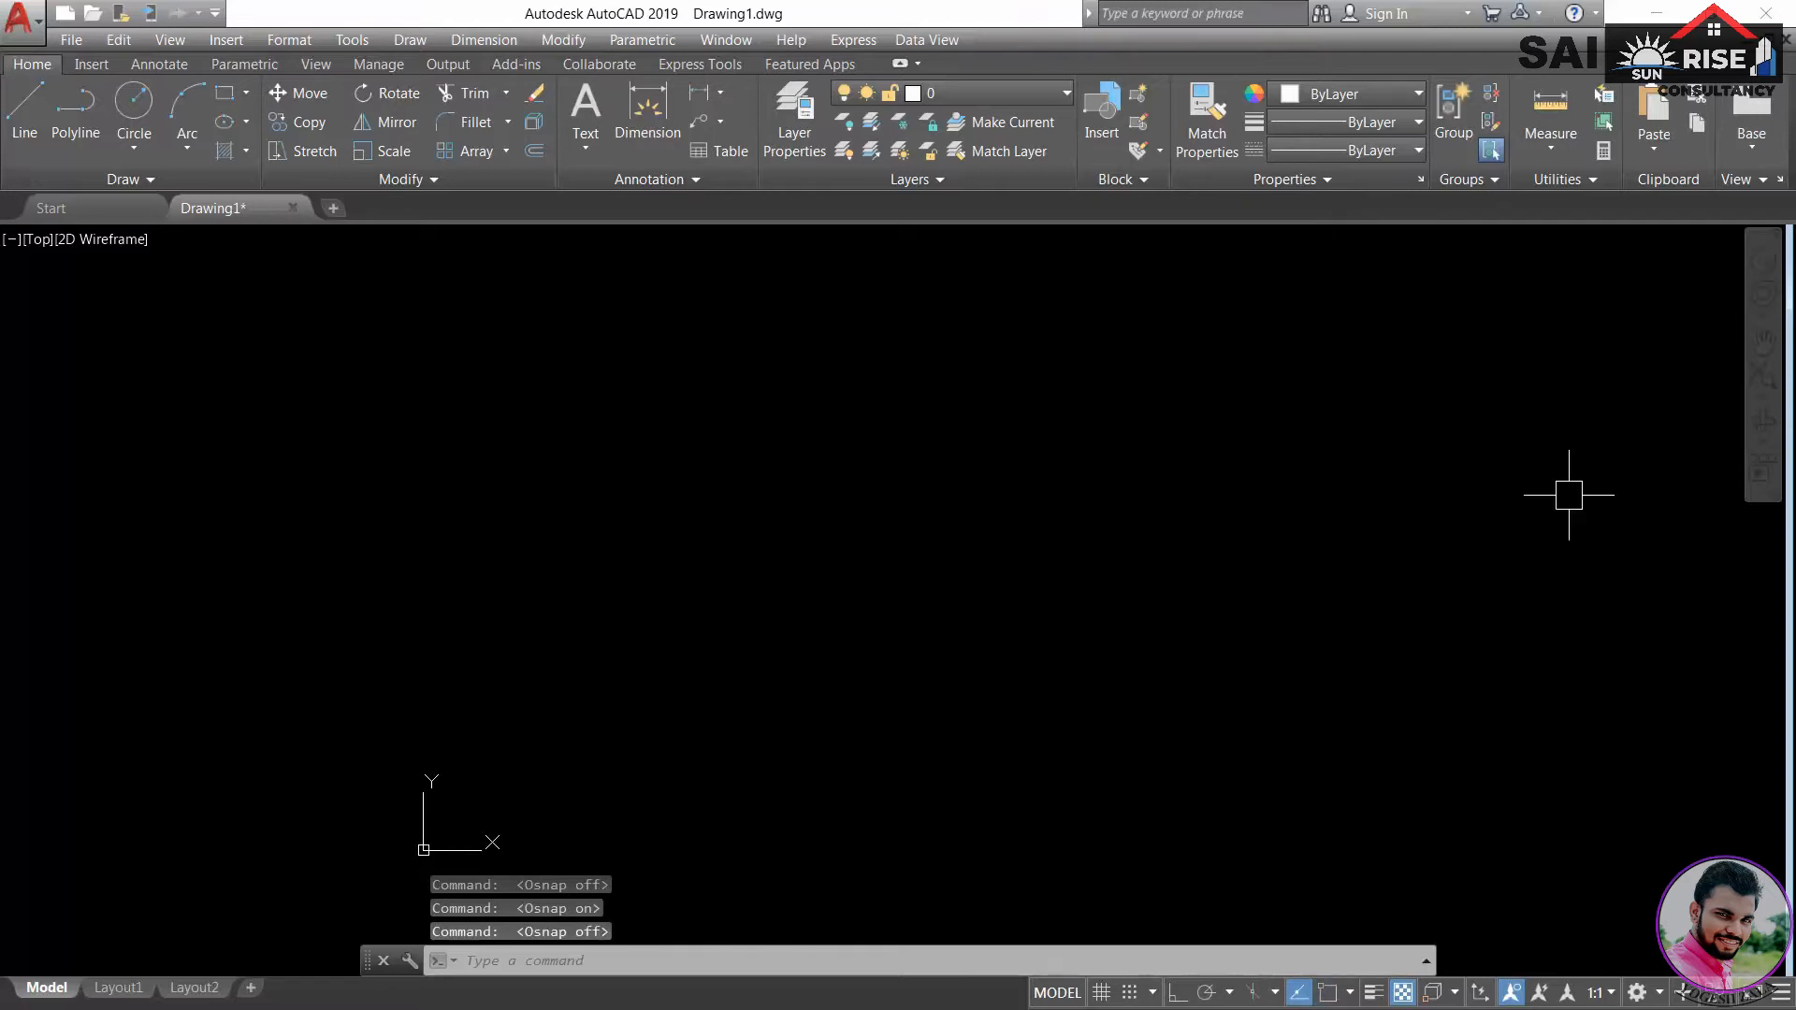
key(F3)
key(F3)
key(F3)
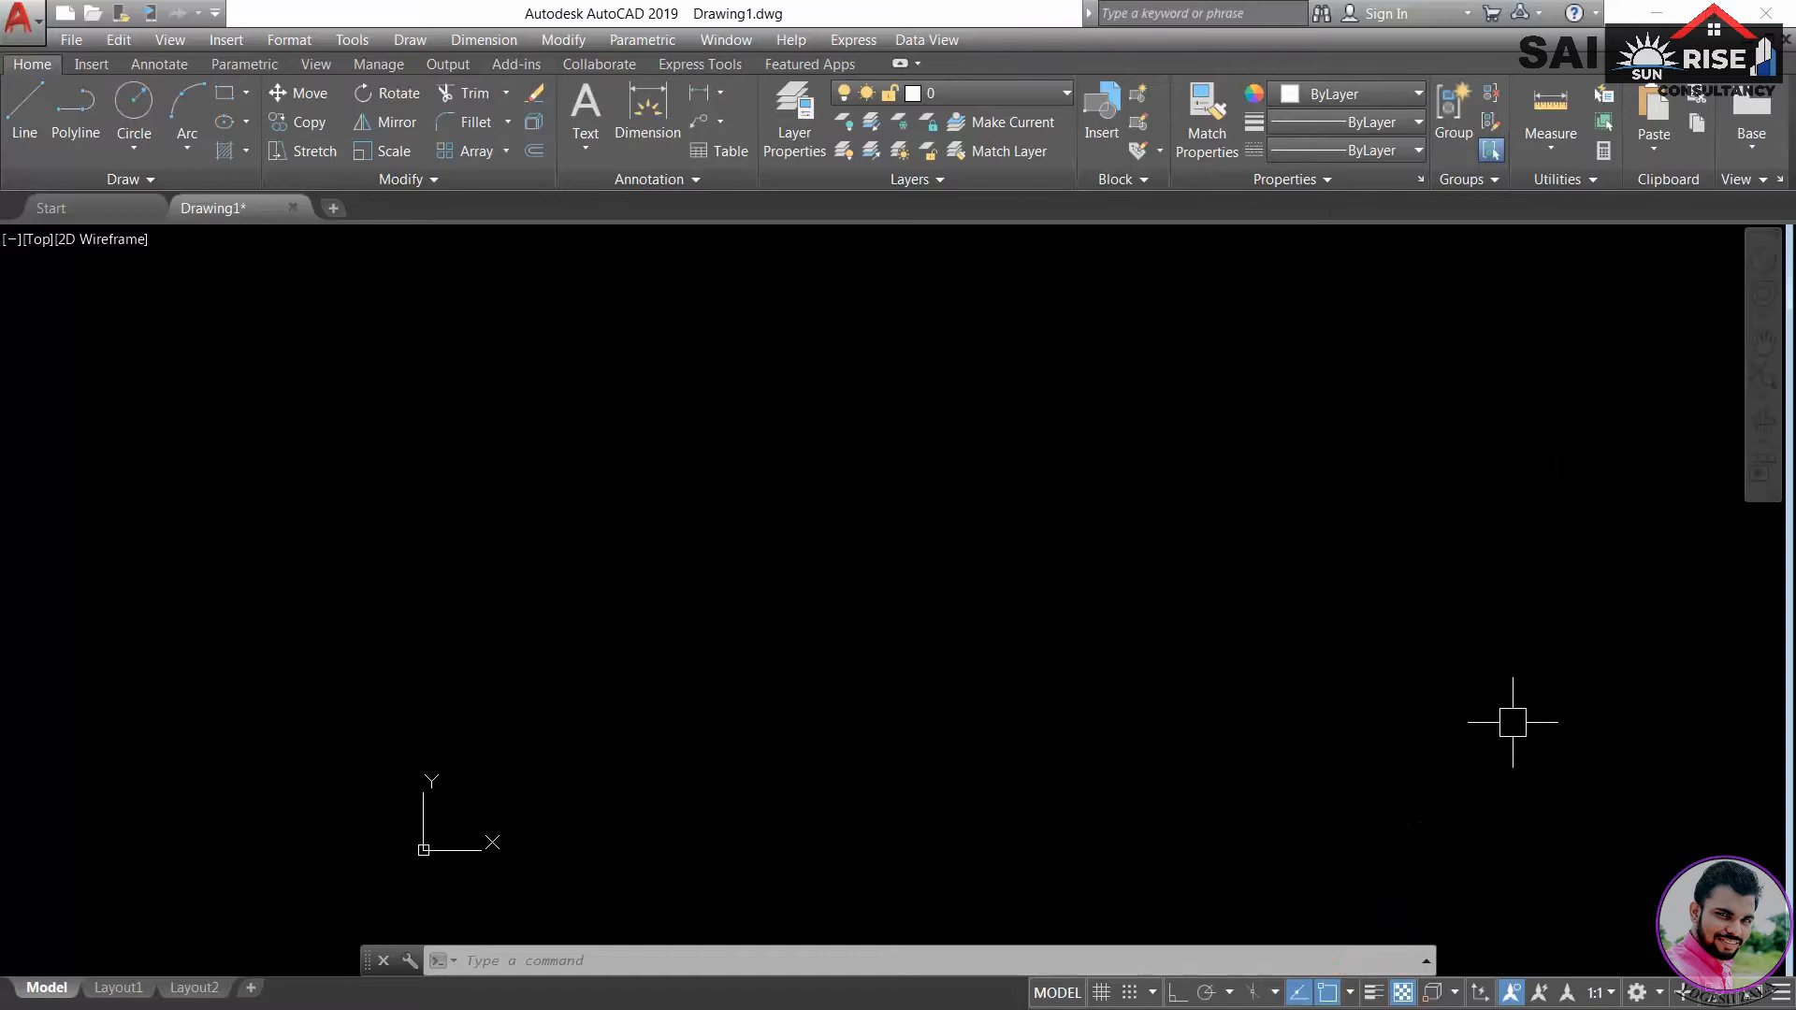
- Draw a horizontal line 100 units long in the empty drawing with Ortho mode on
text(L)
key(Return)
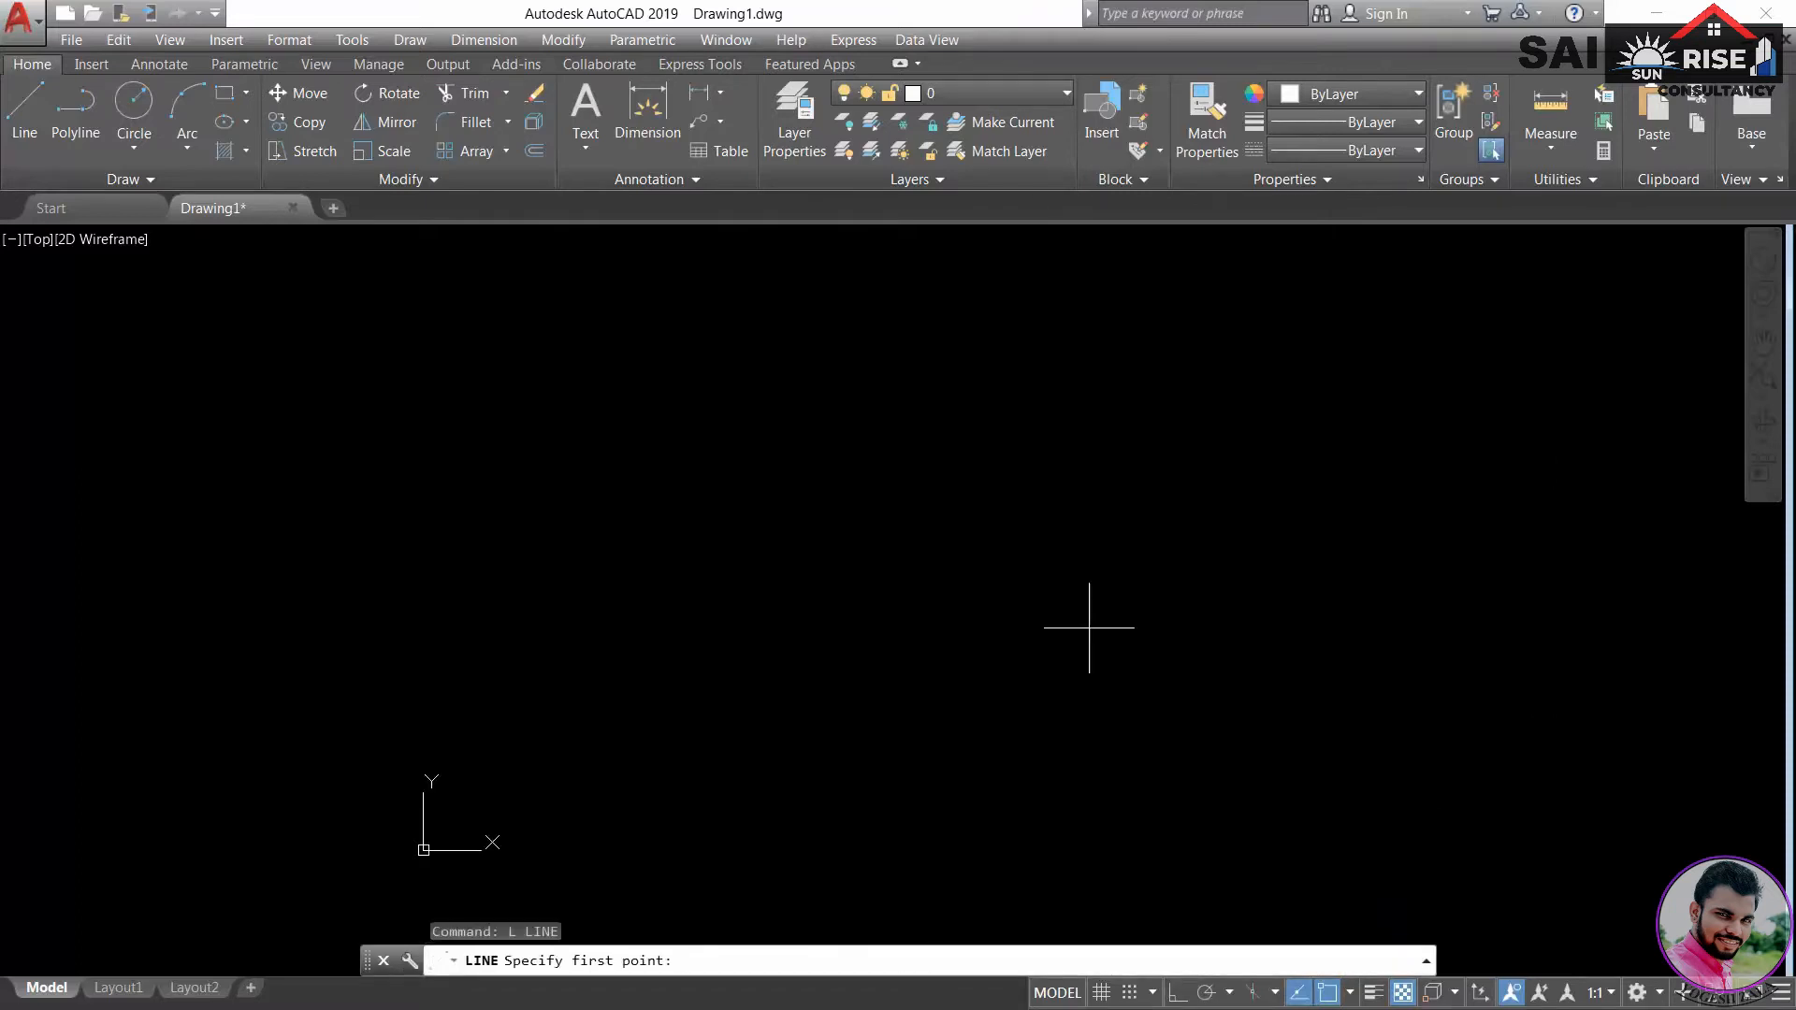
click(572, 618)
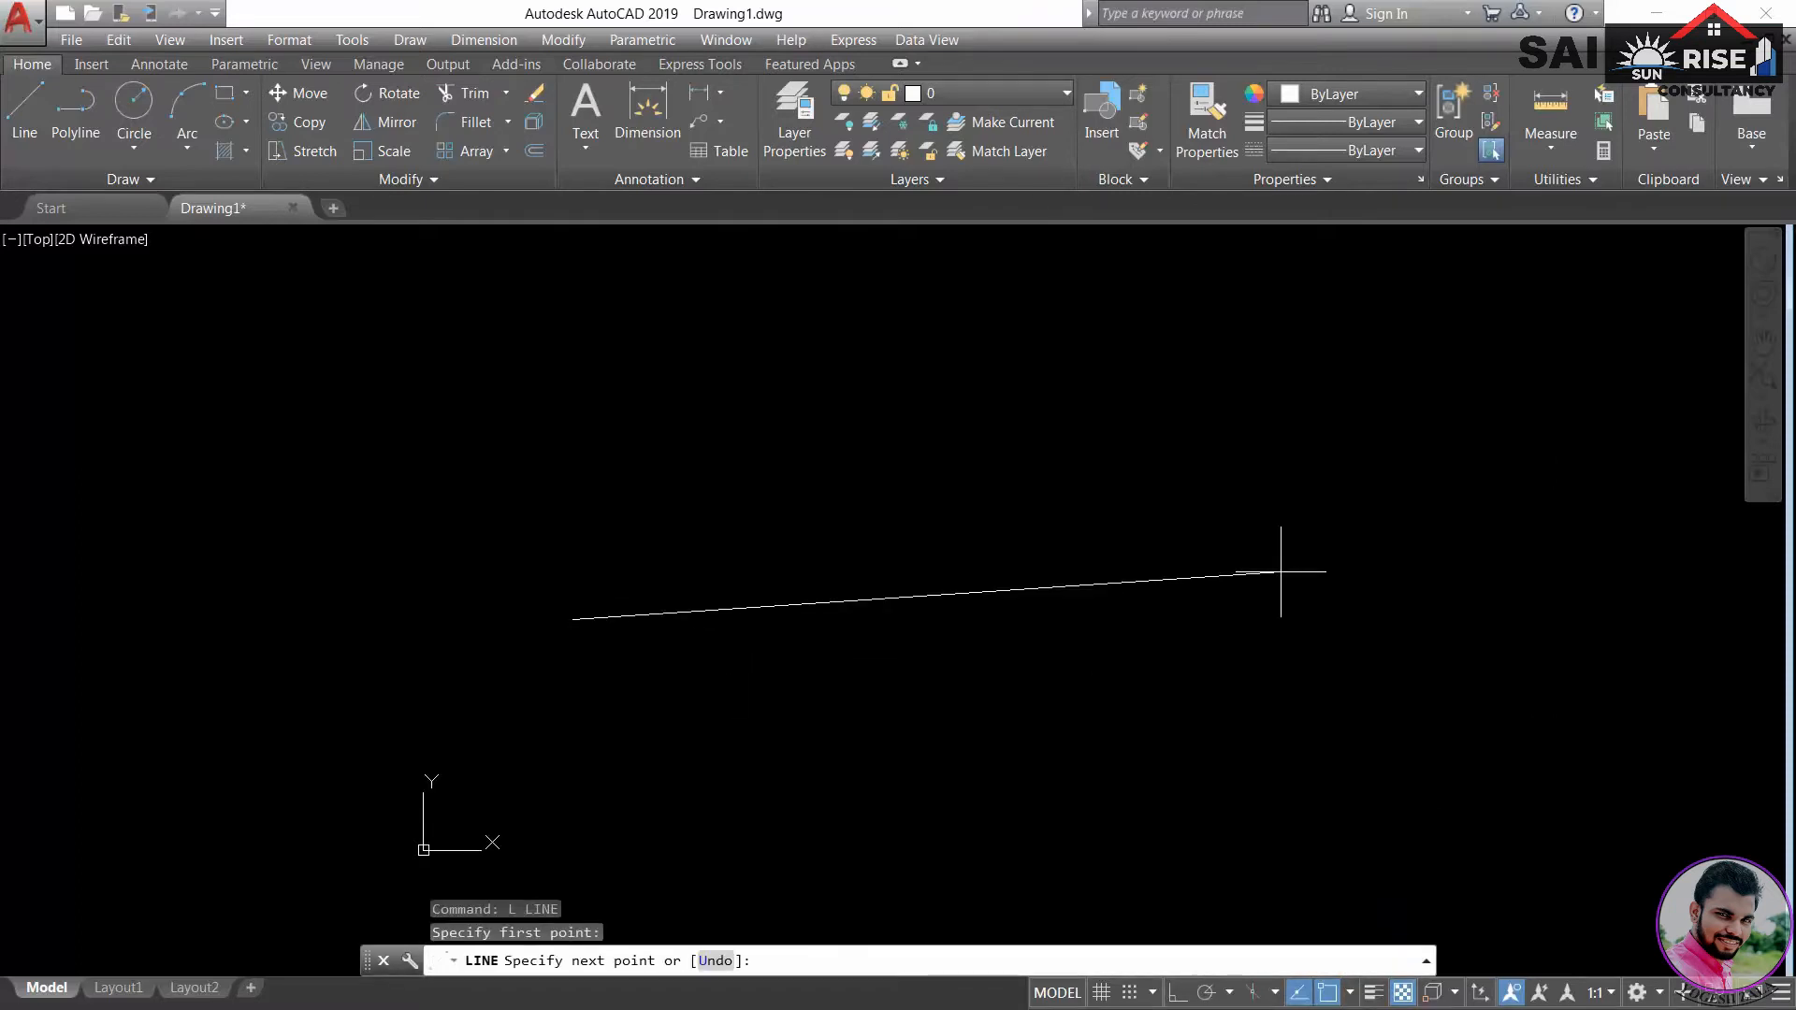
key(F8)
text(100)
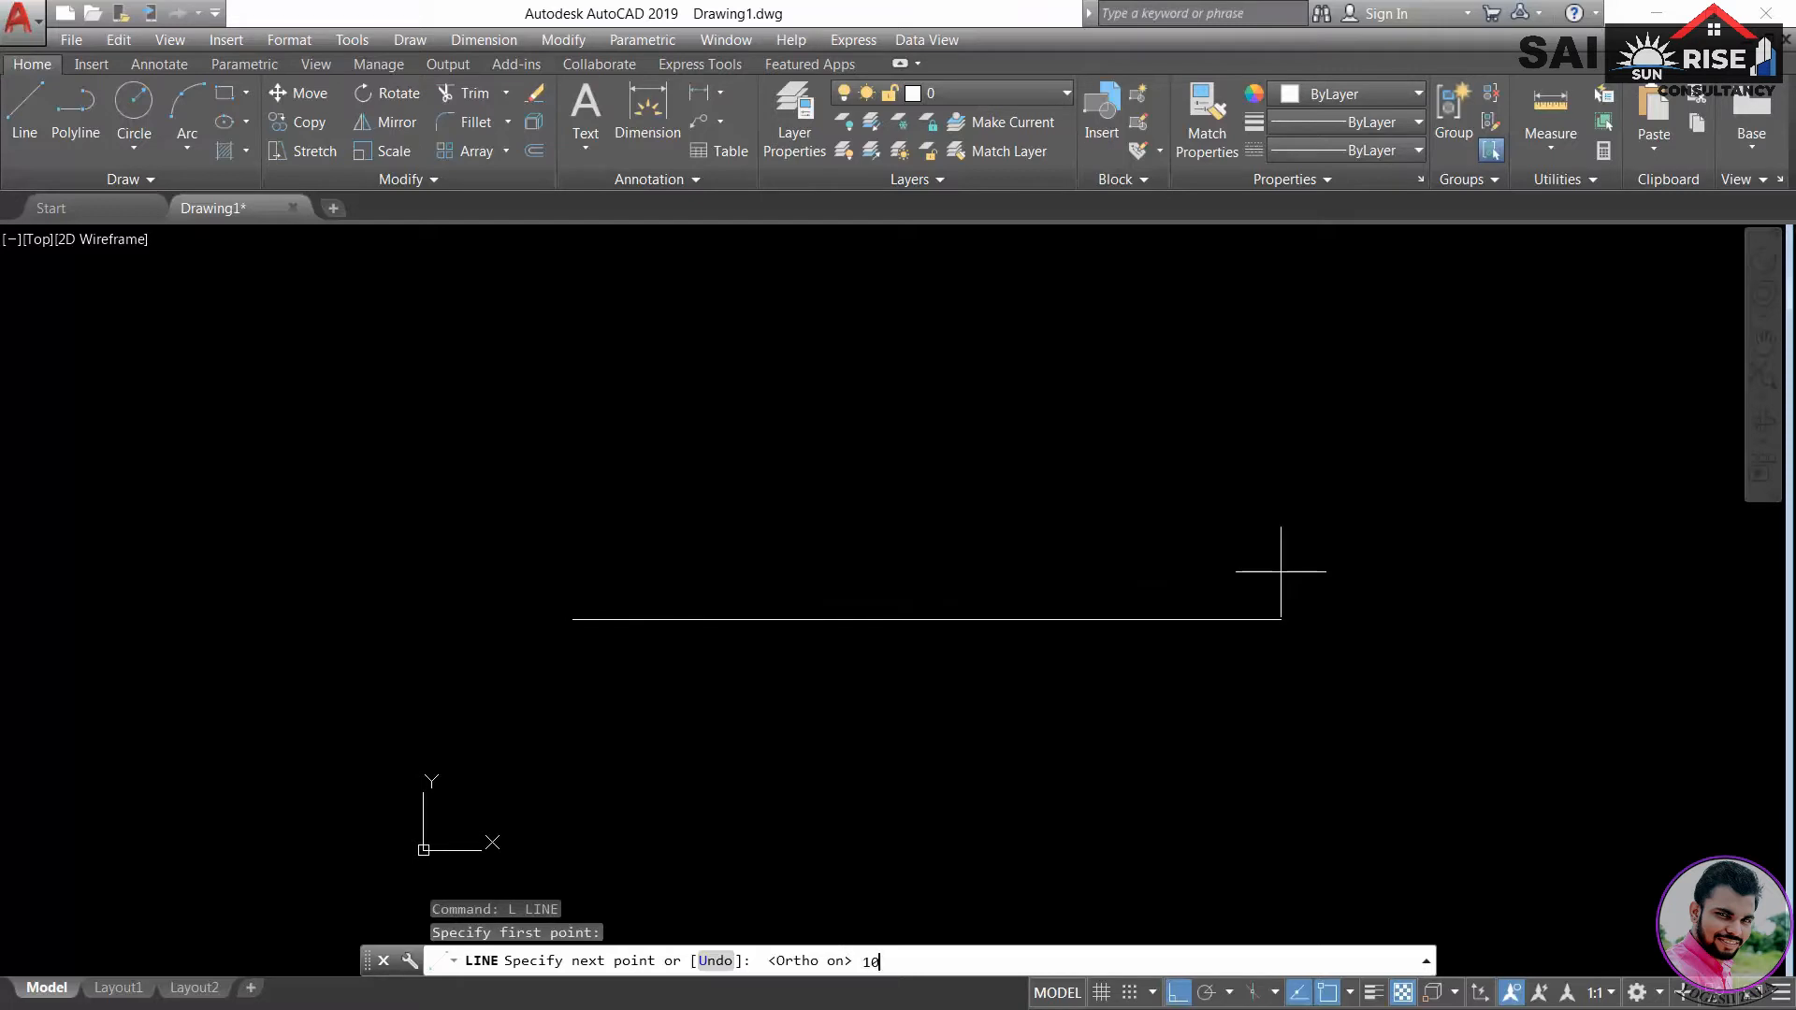
key(Return)
key(Return)
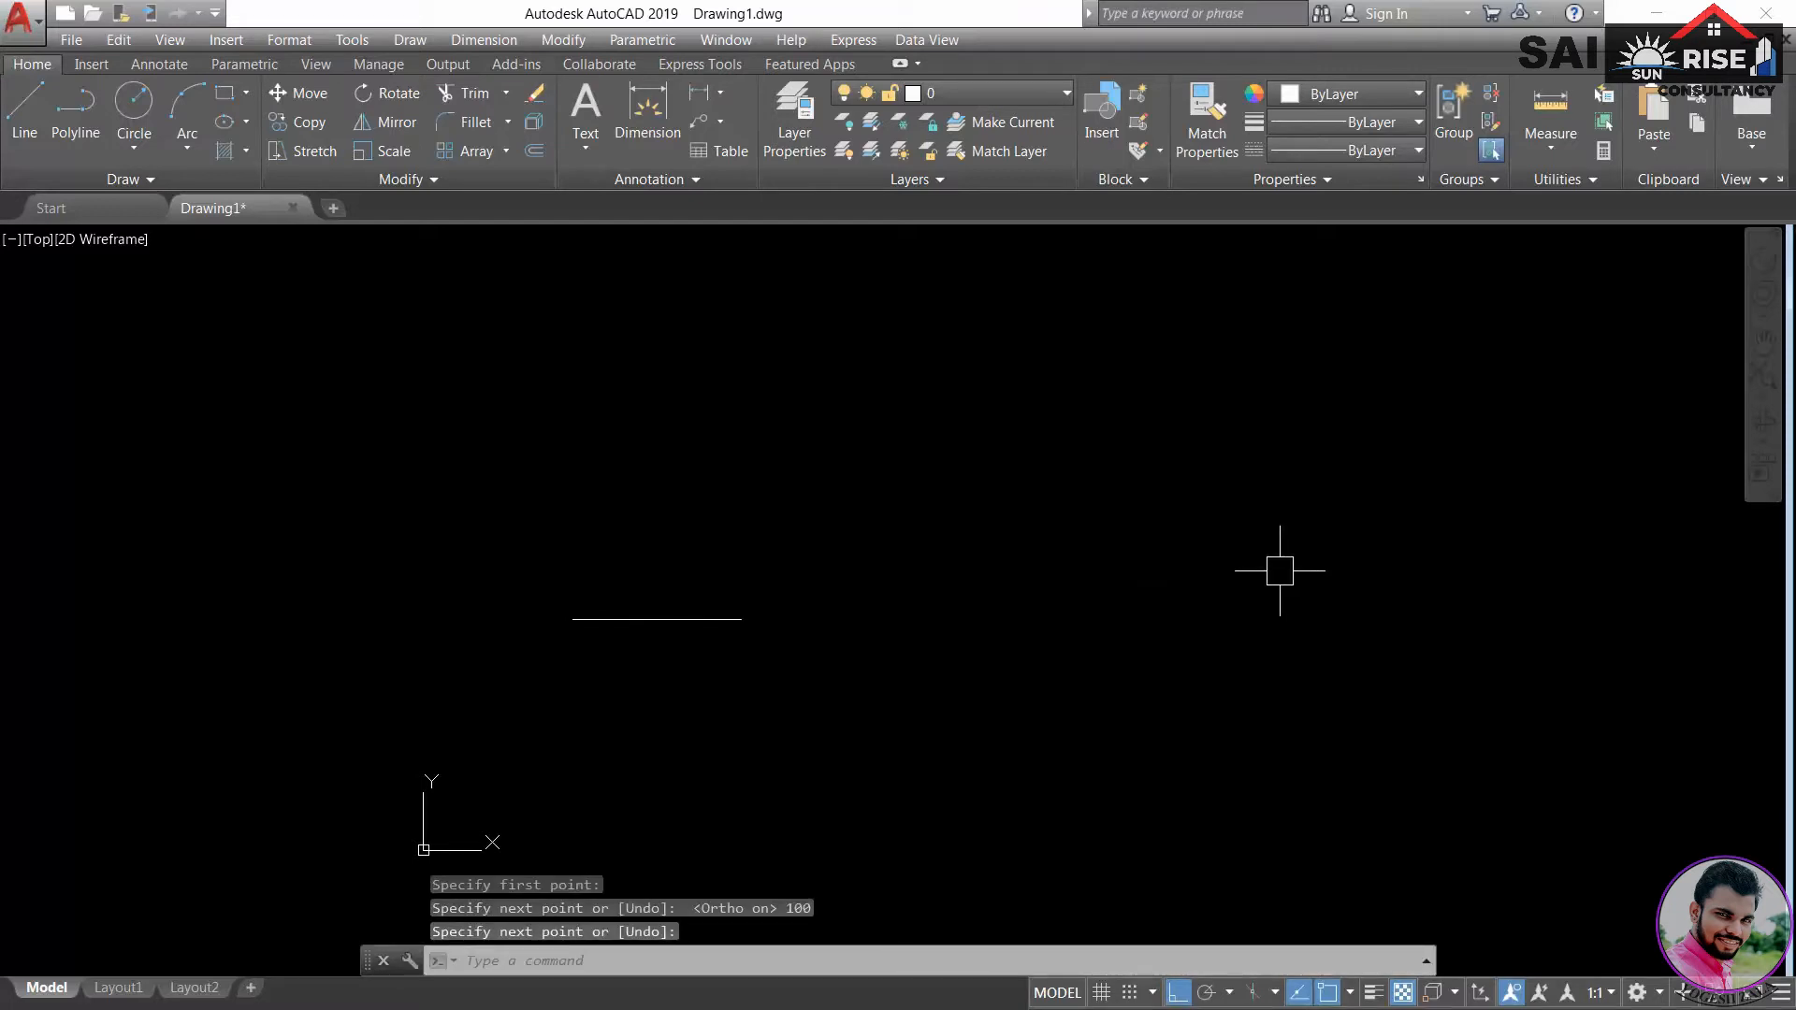
- Switch object snap off and draw a horizontal line by eye from the right end of the 100-unit line, checking the joint up close
key(F3)
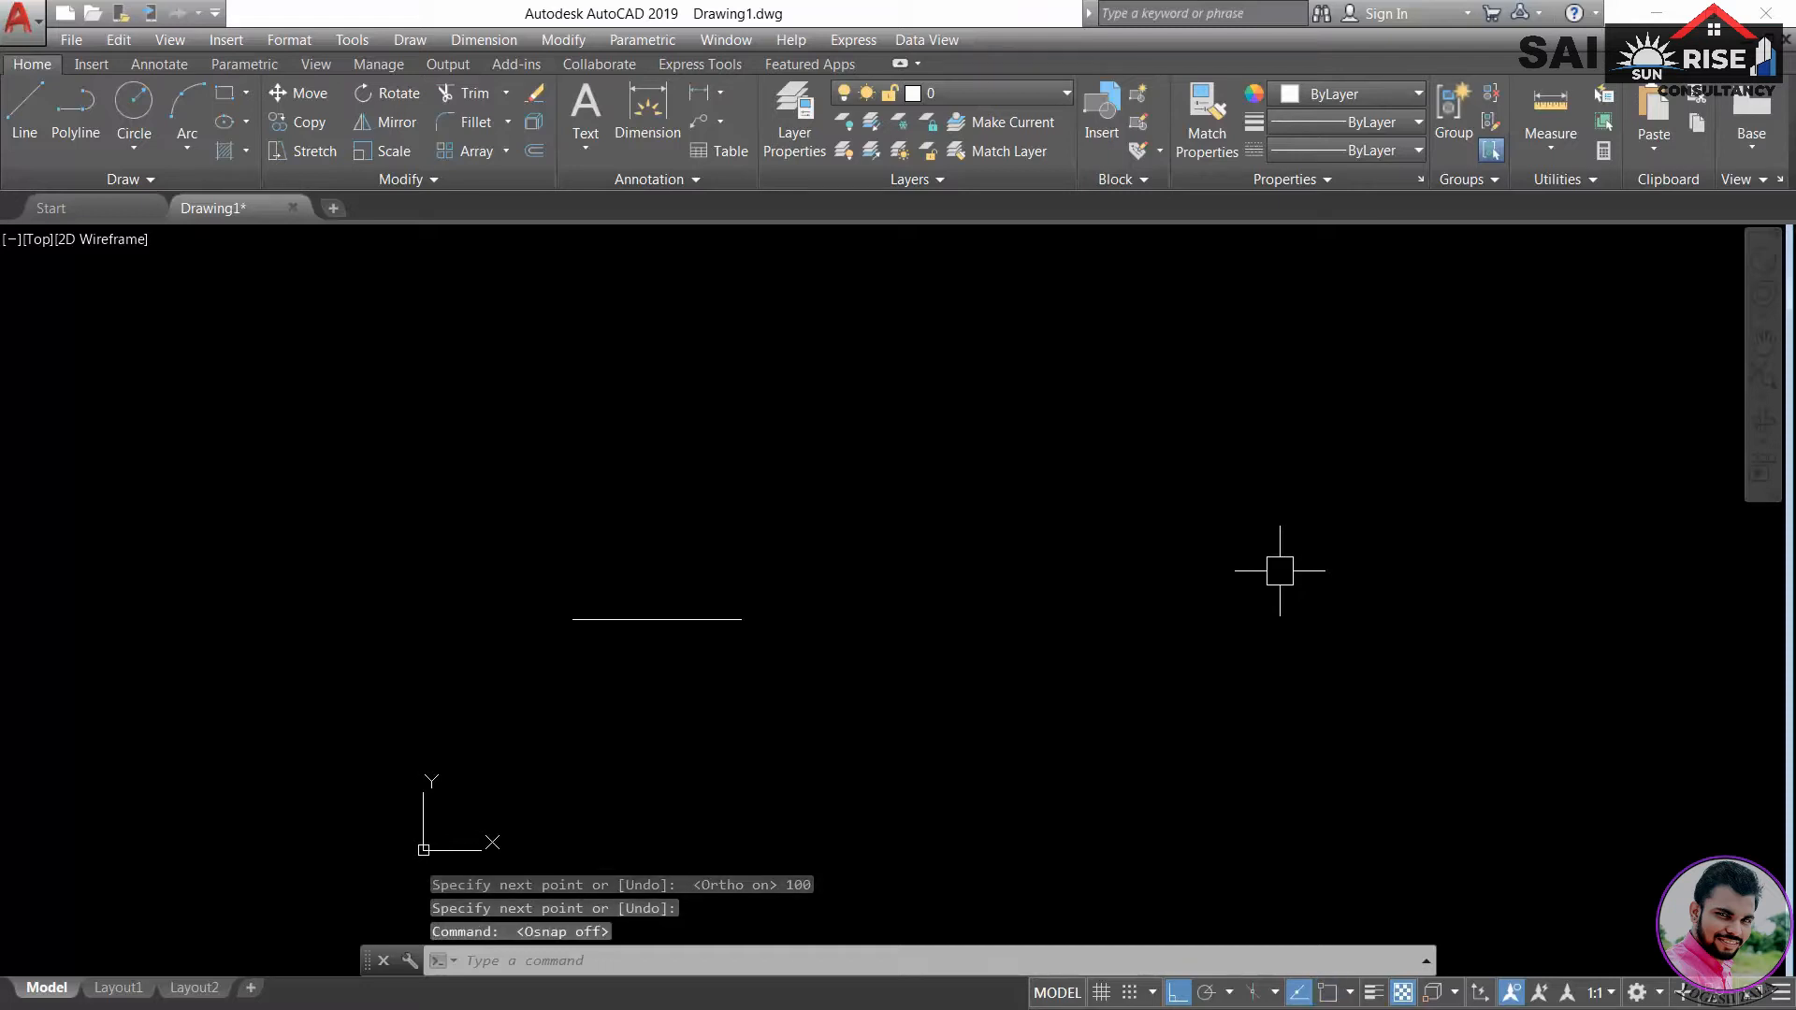
text(l)
key(Return)
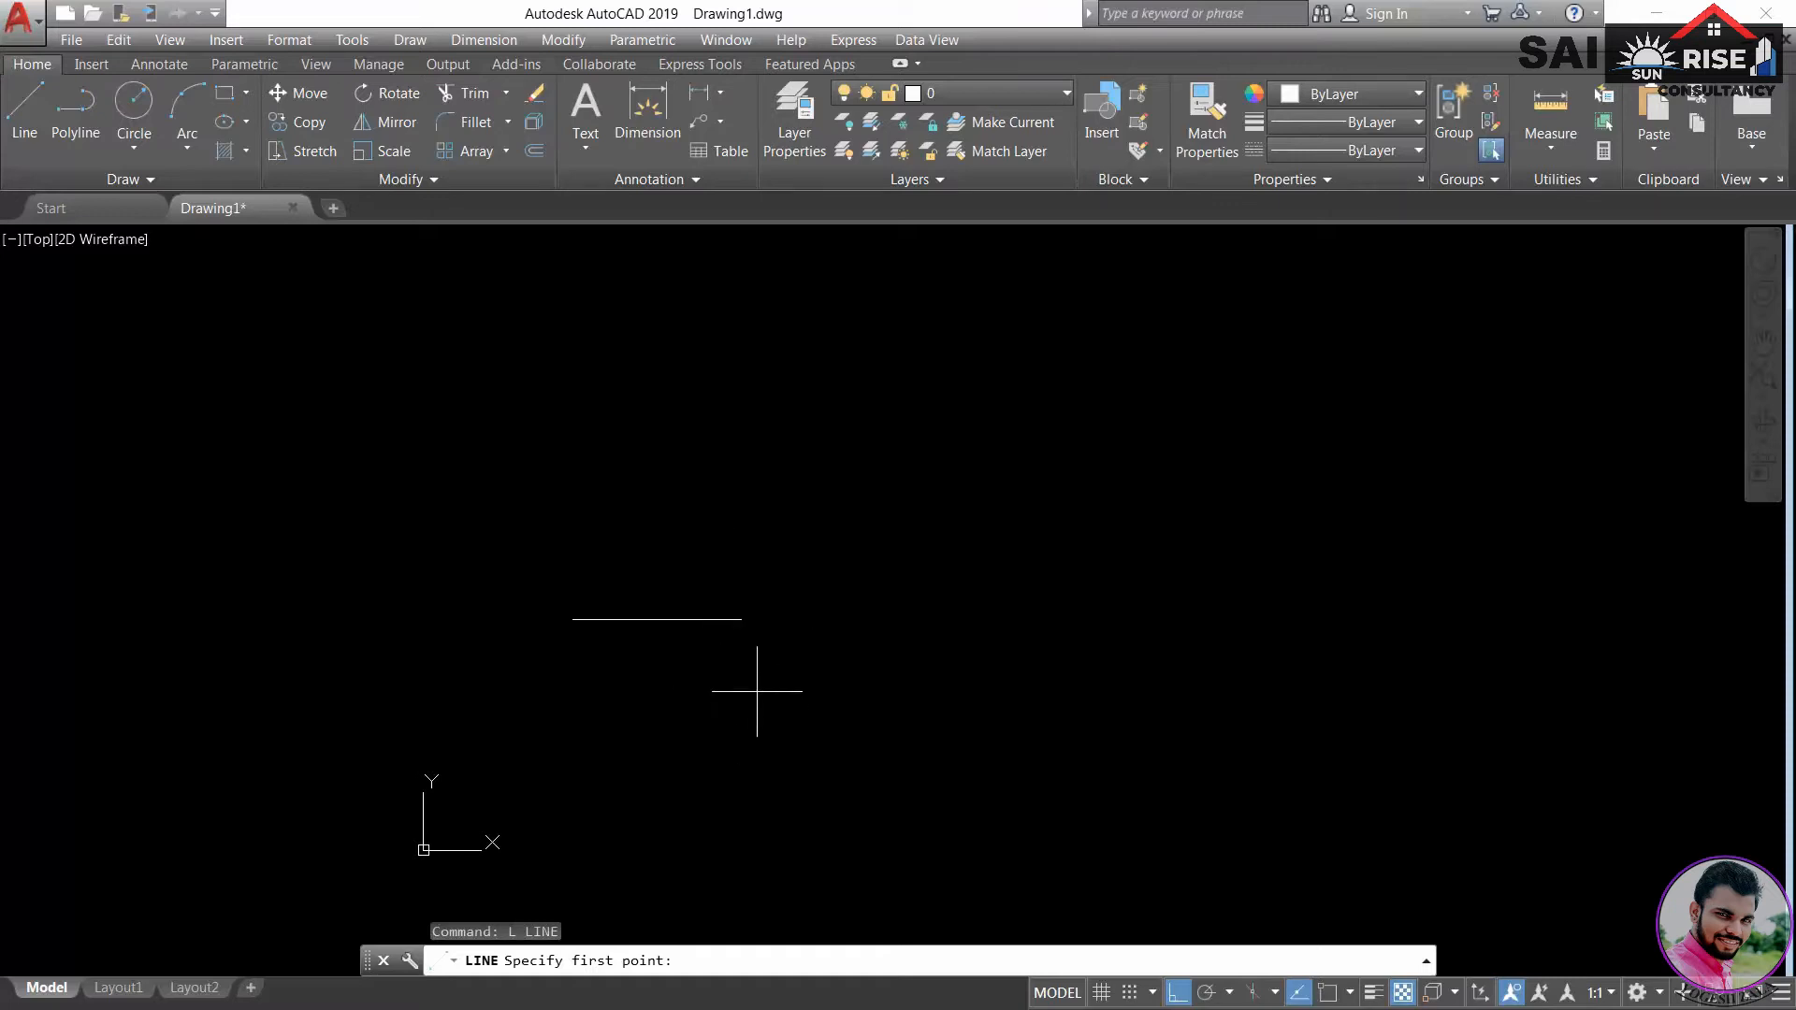
scroll(750, 619, up, 4)
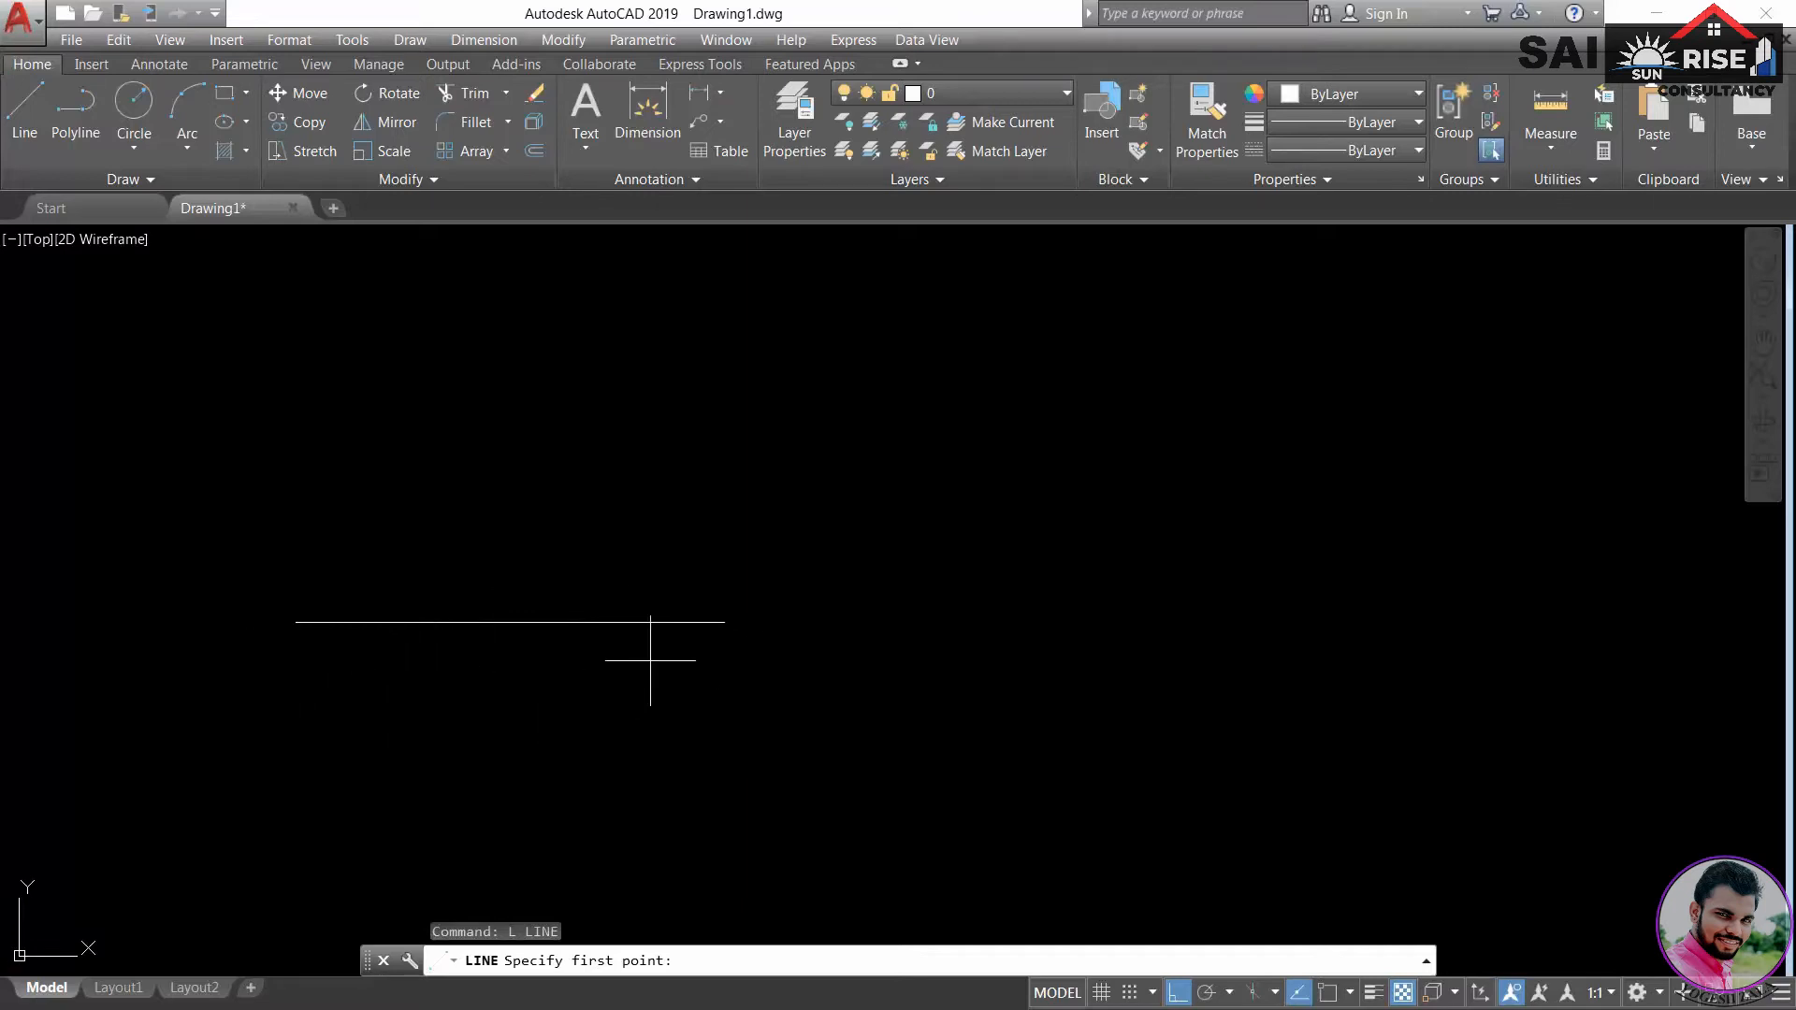
scroll(721, 632, up, 3)
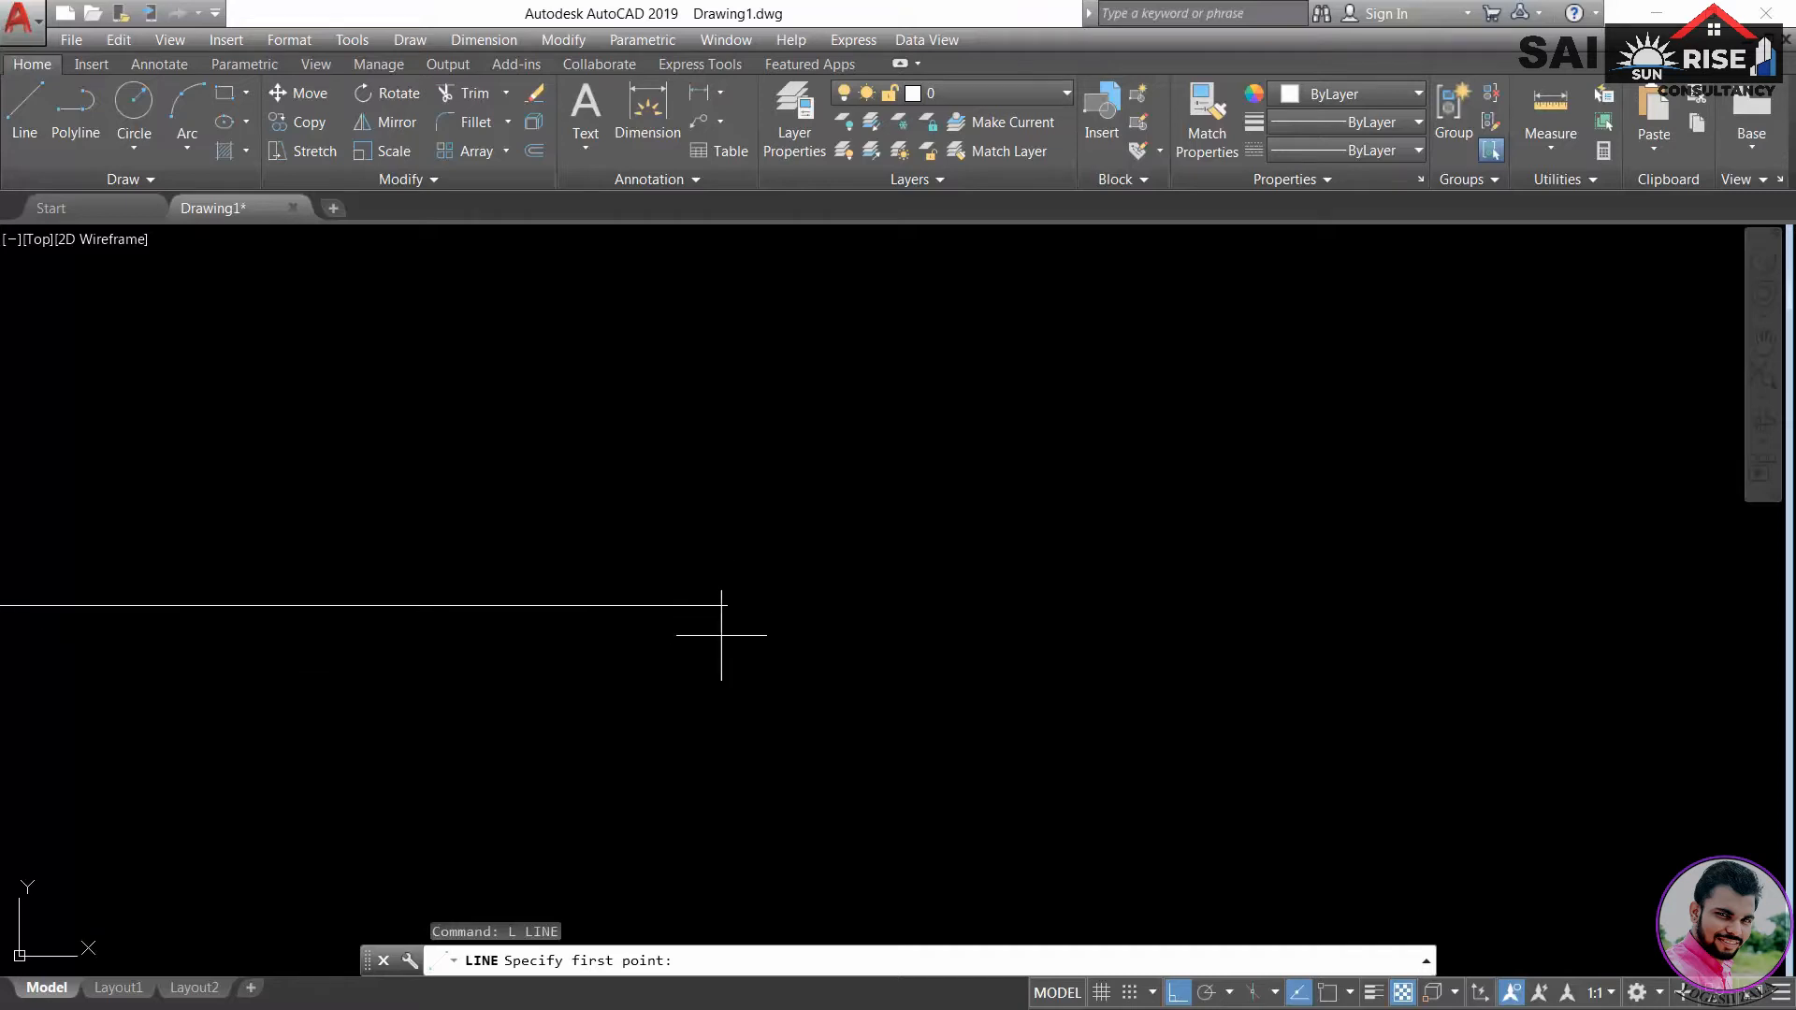
click(726, 605)
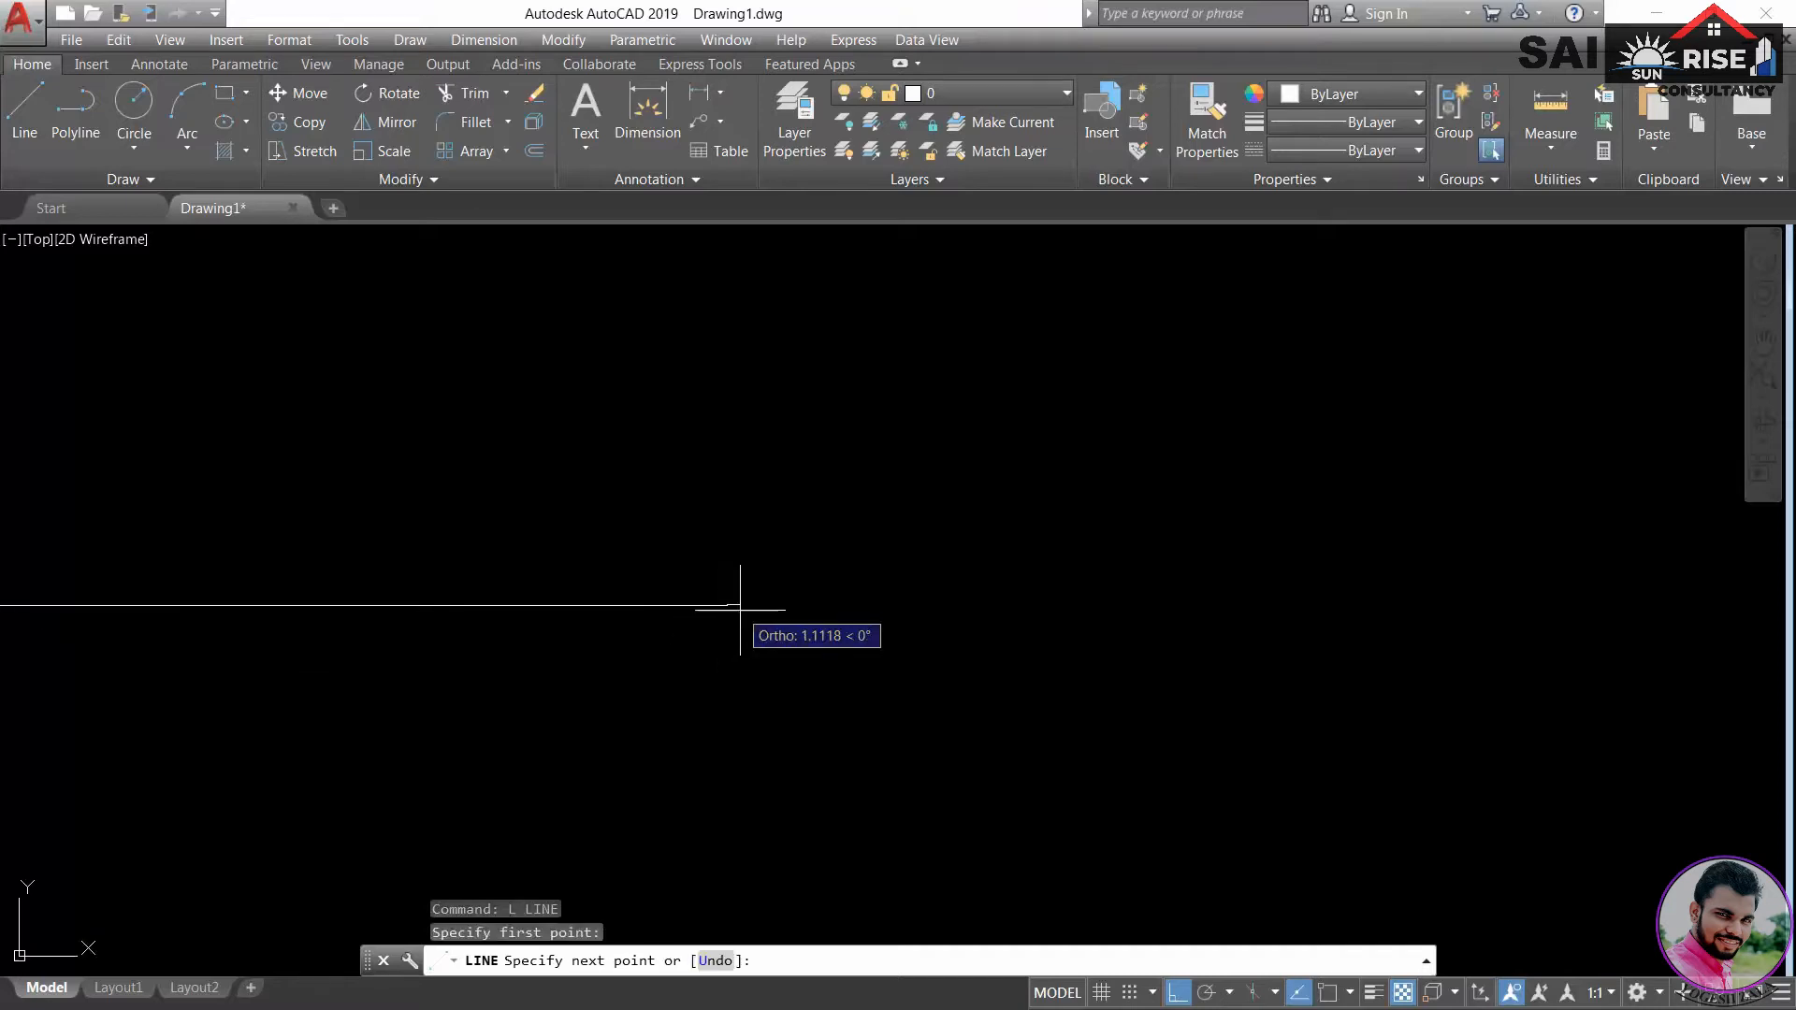
click(909, 617)
key(Return)
scroll(713, 611, up, 3)
scroll(737, 602, up, 4)
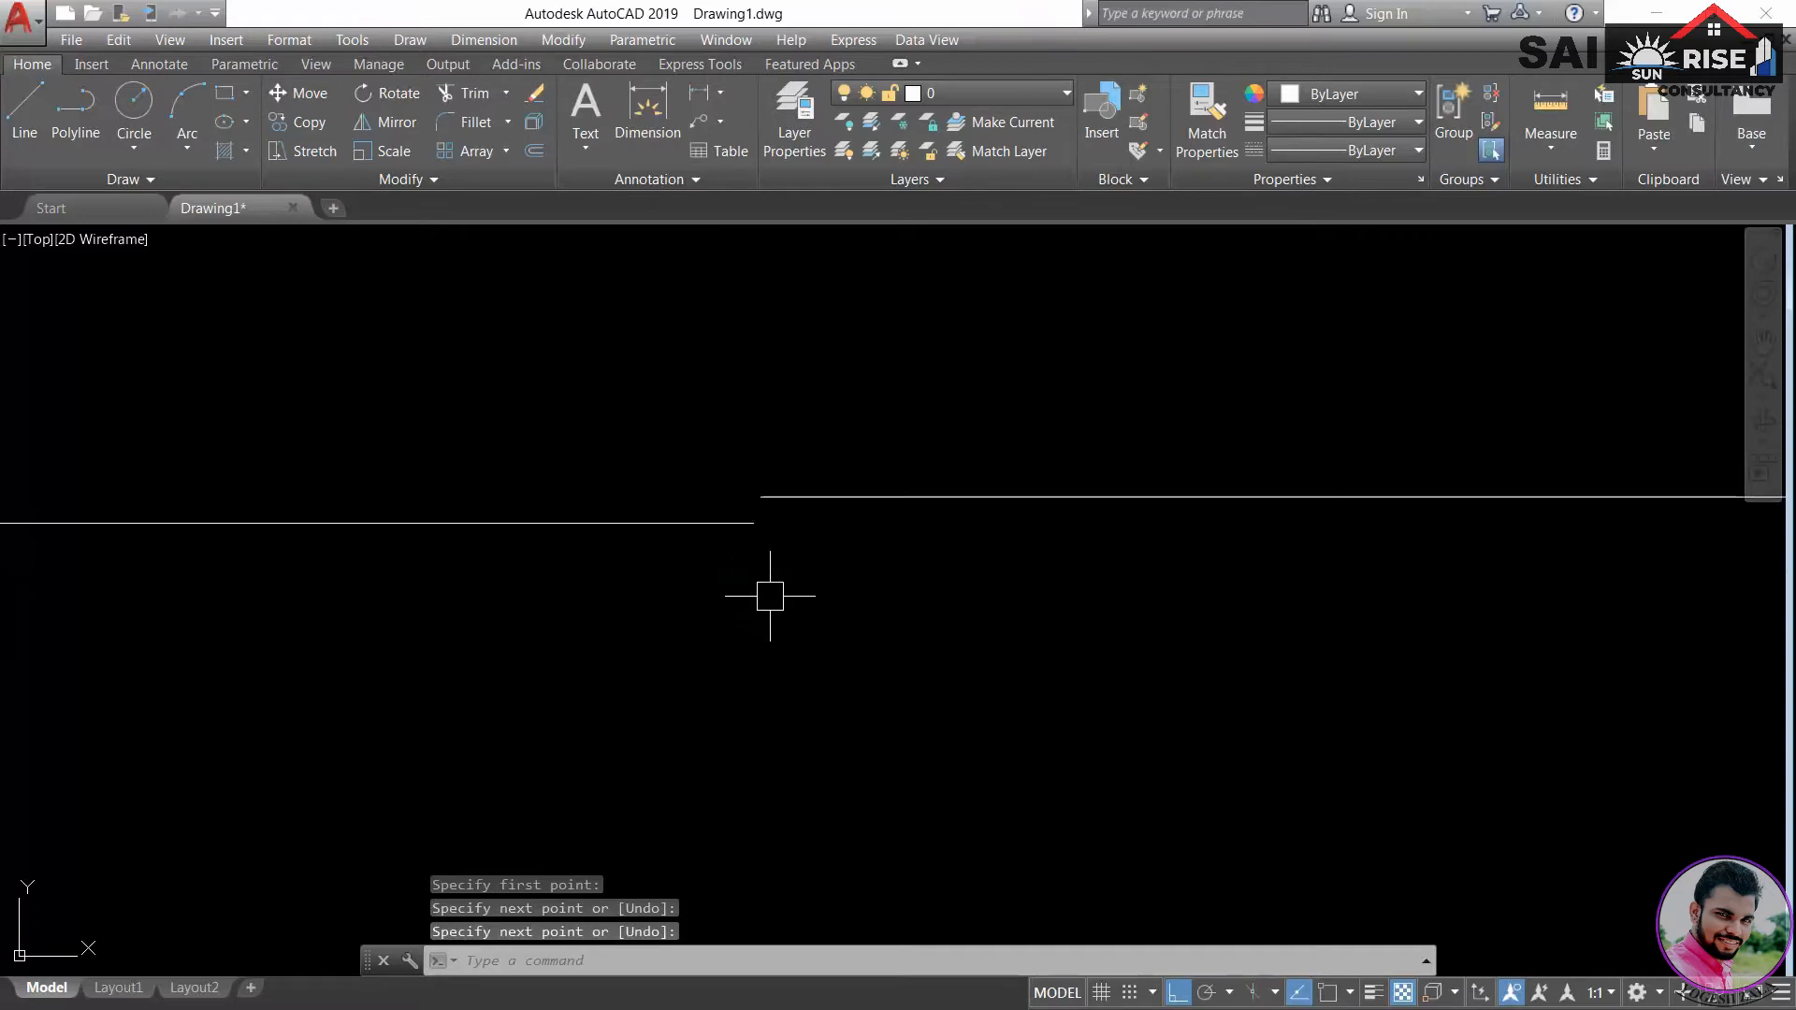
- Delete the second line that was drawn without object snap
scroll(770, 595, down, 7)
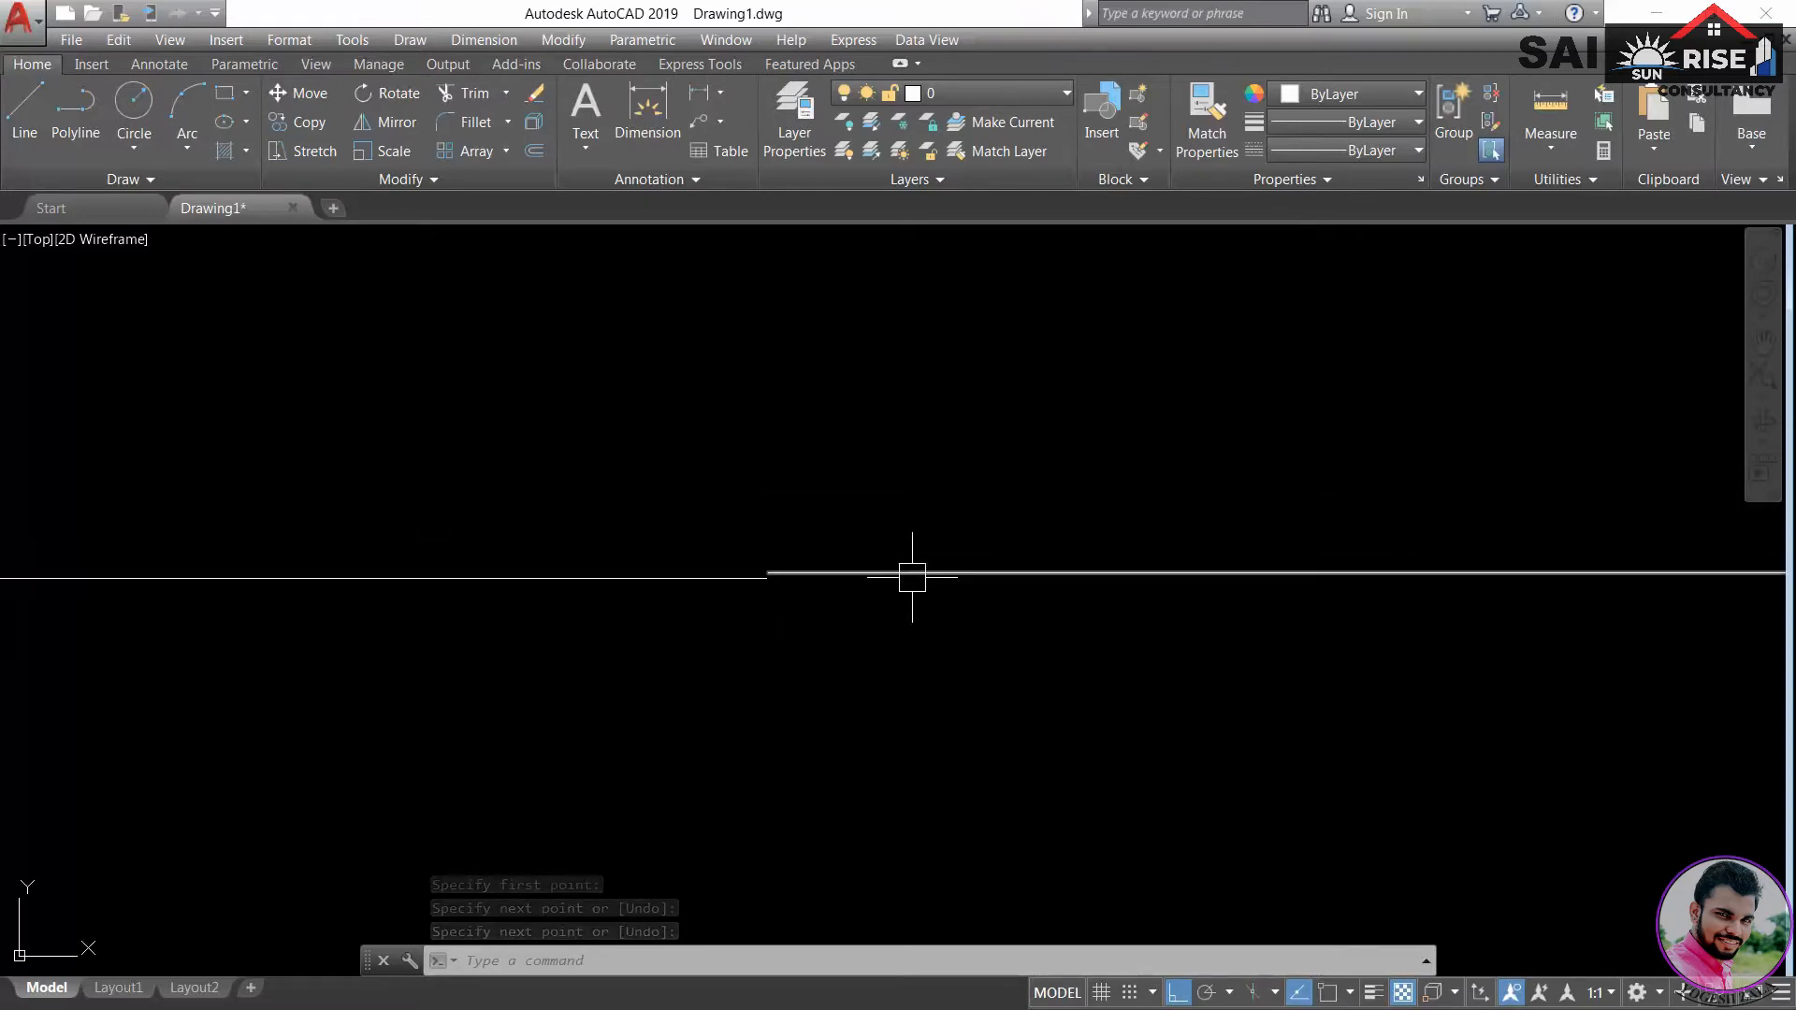
click(915, 575)
key(Delete)
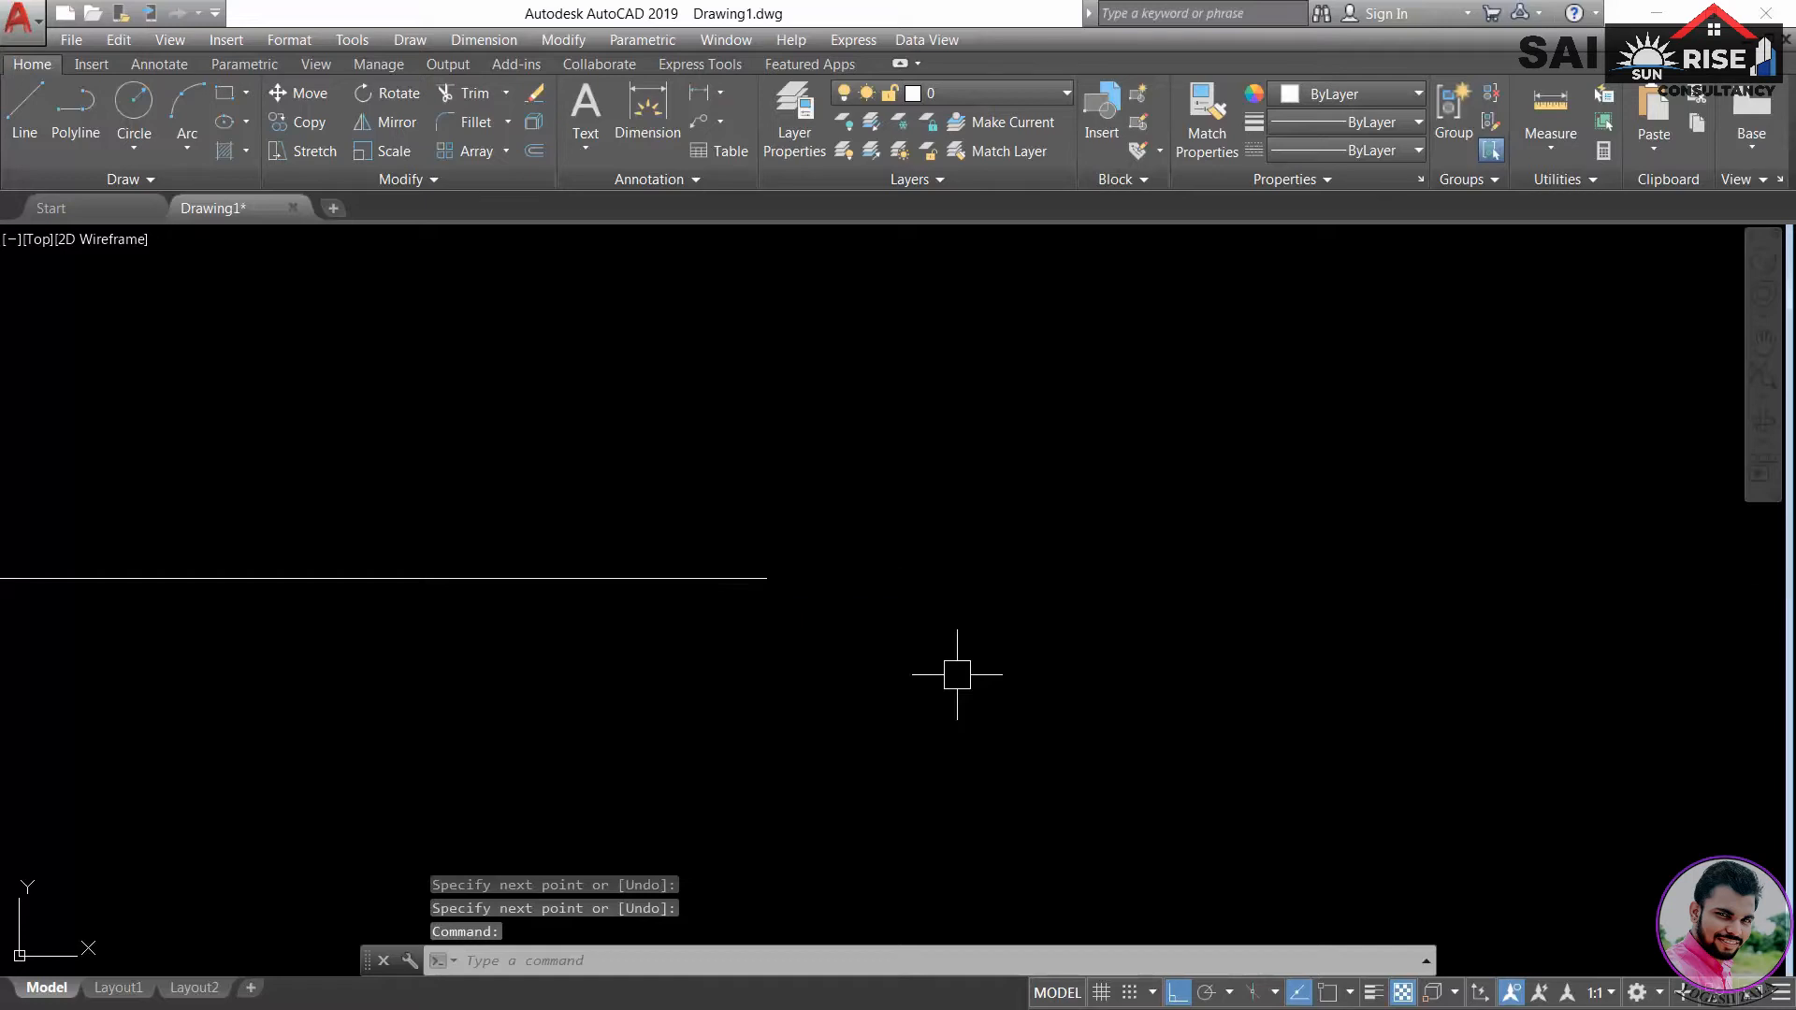
- Switch object snap on and draw a horizontal line extending rightward from the right endpoint of the 100-unit line
scroll(938, 629, down, 2)
middle_drag(826, 678, 1195, 587)
scroll(1194, 588, down, 4)
scroll(1123, 607, down, 2)
middle_drag(1094, 629, 1203, 581)
scroll(1195, 624, down, 2)
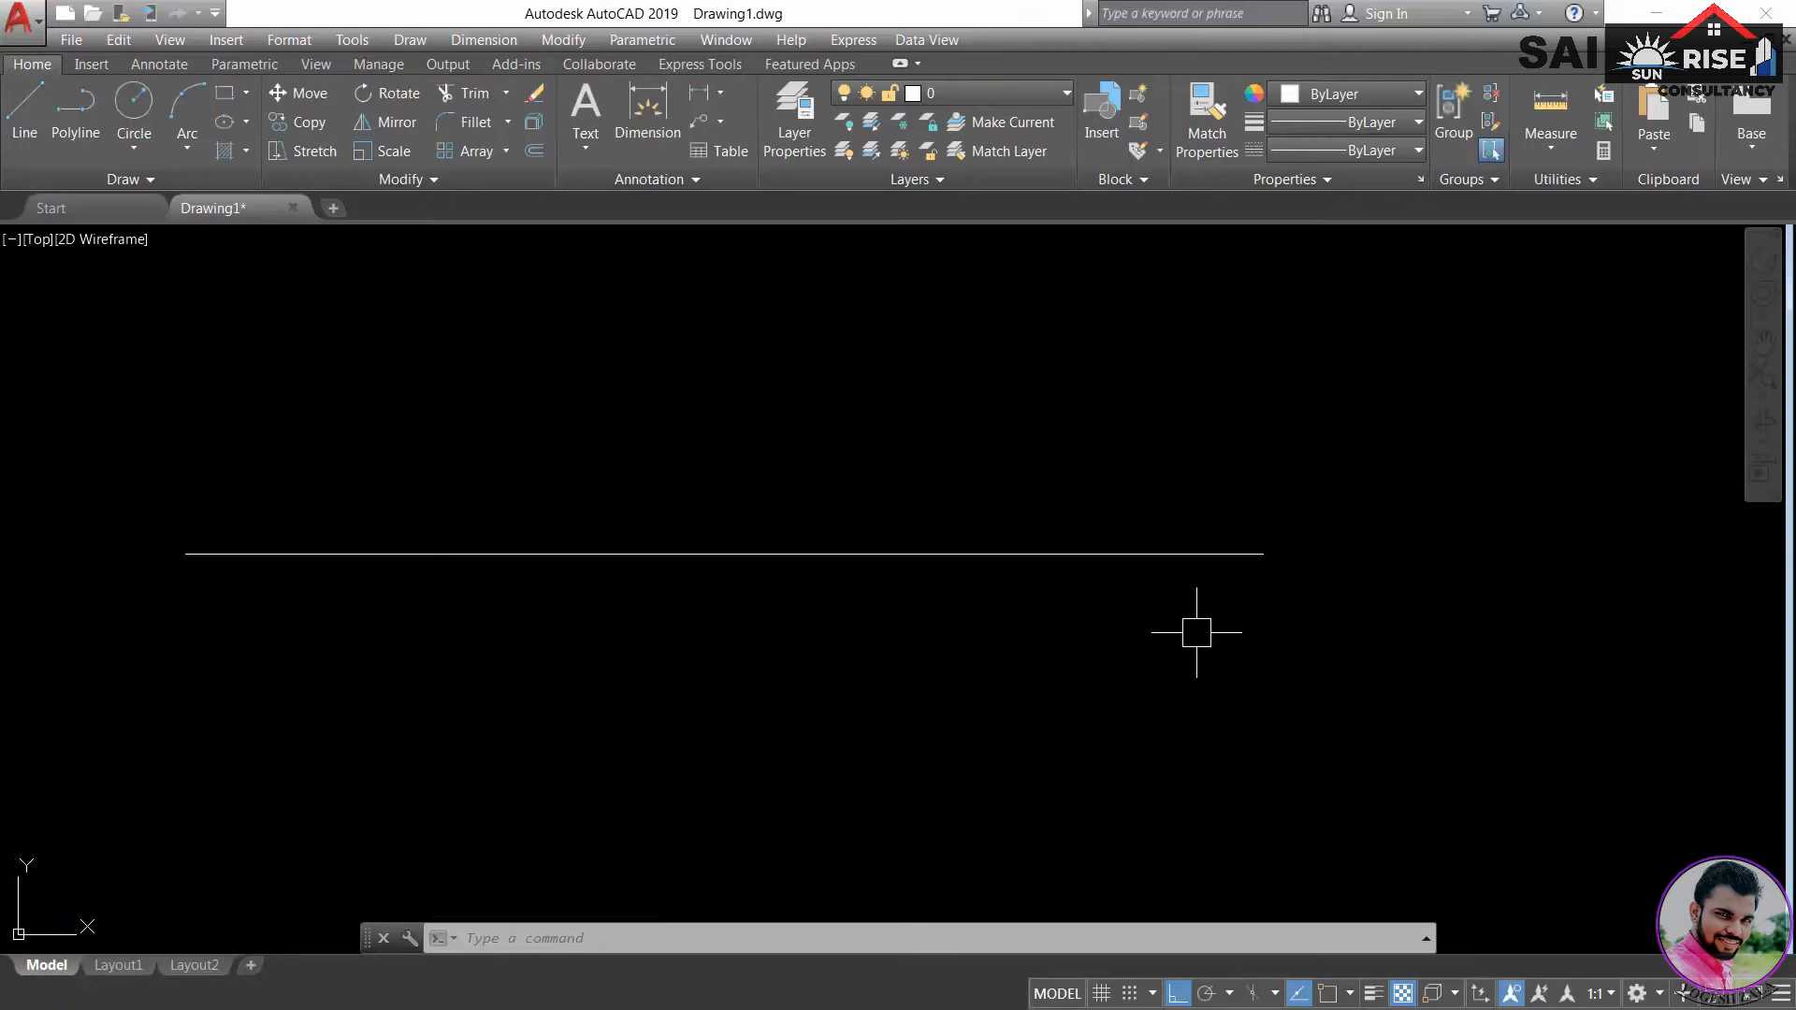
key(F3)
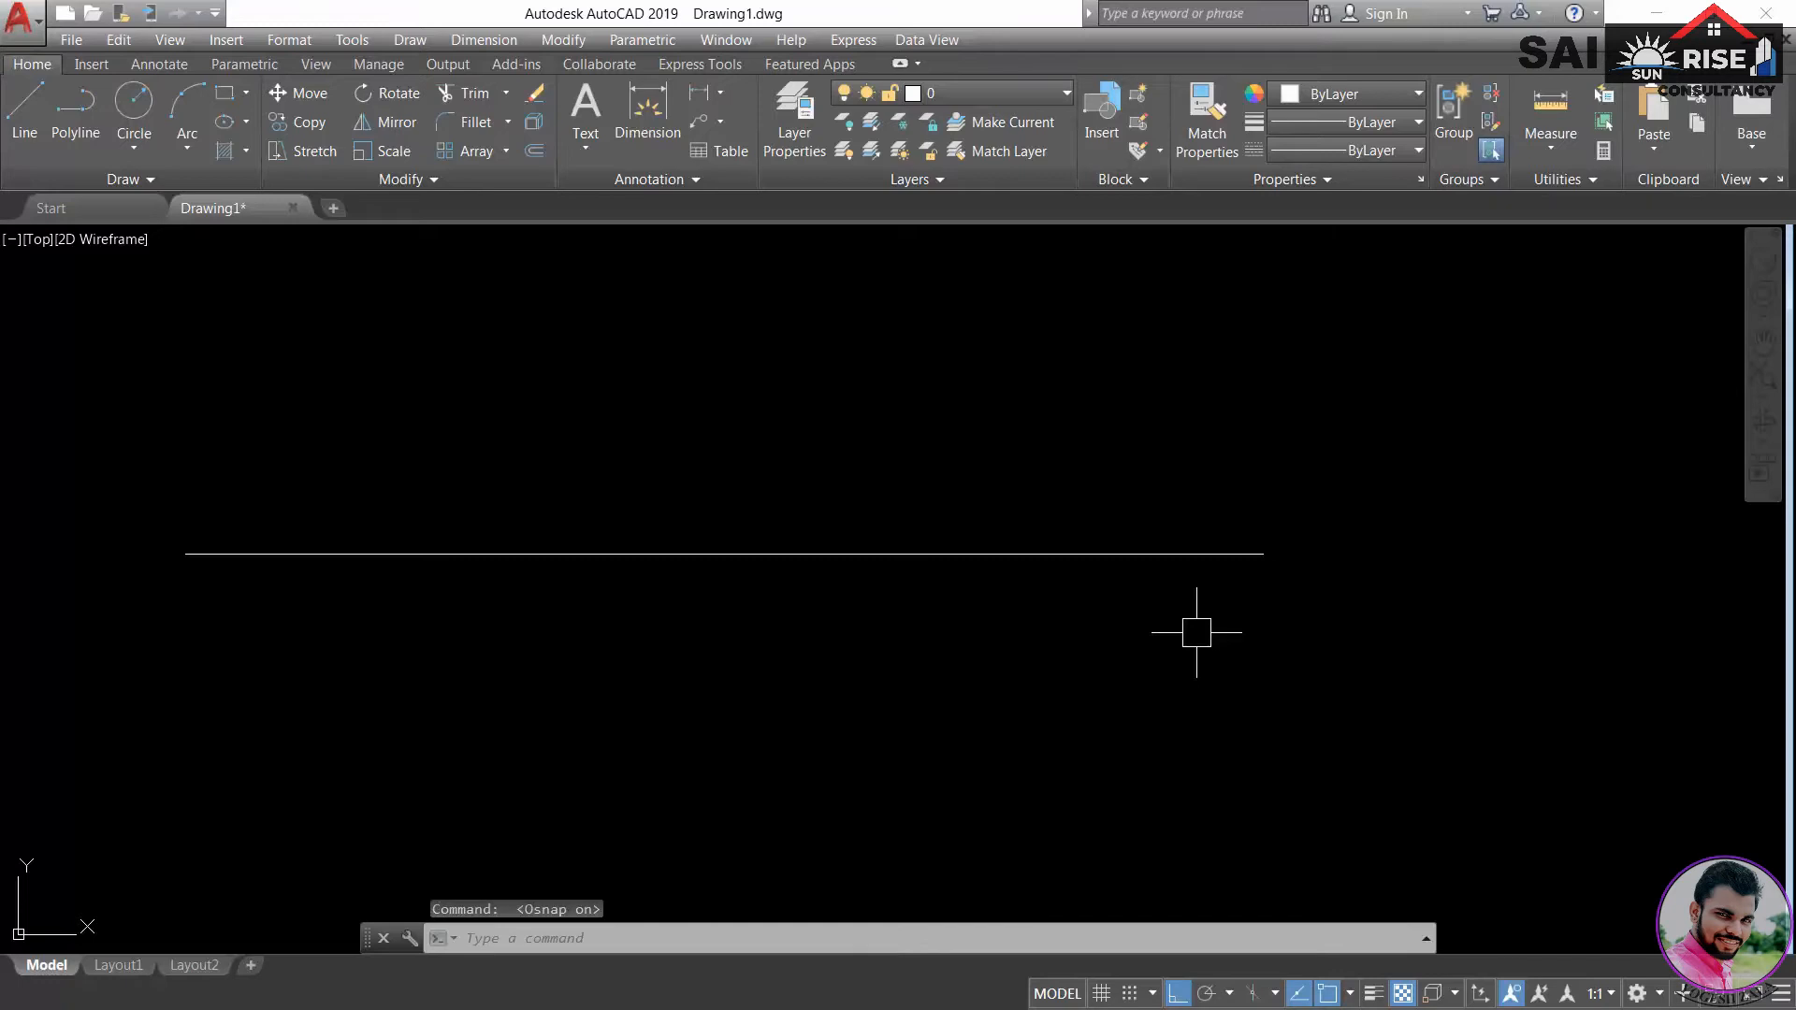
text(l)
key(Return)
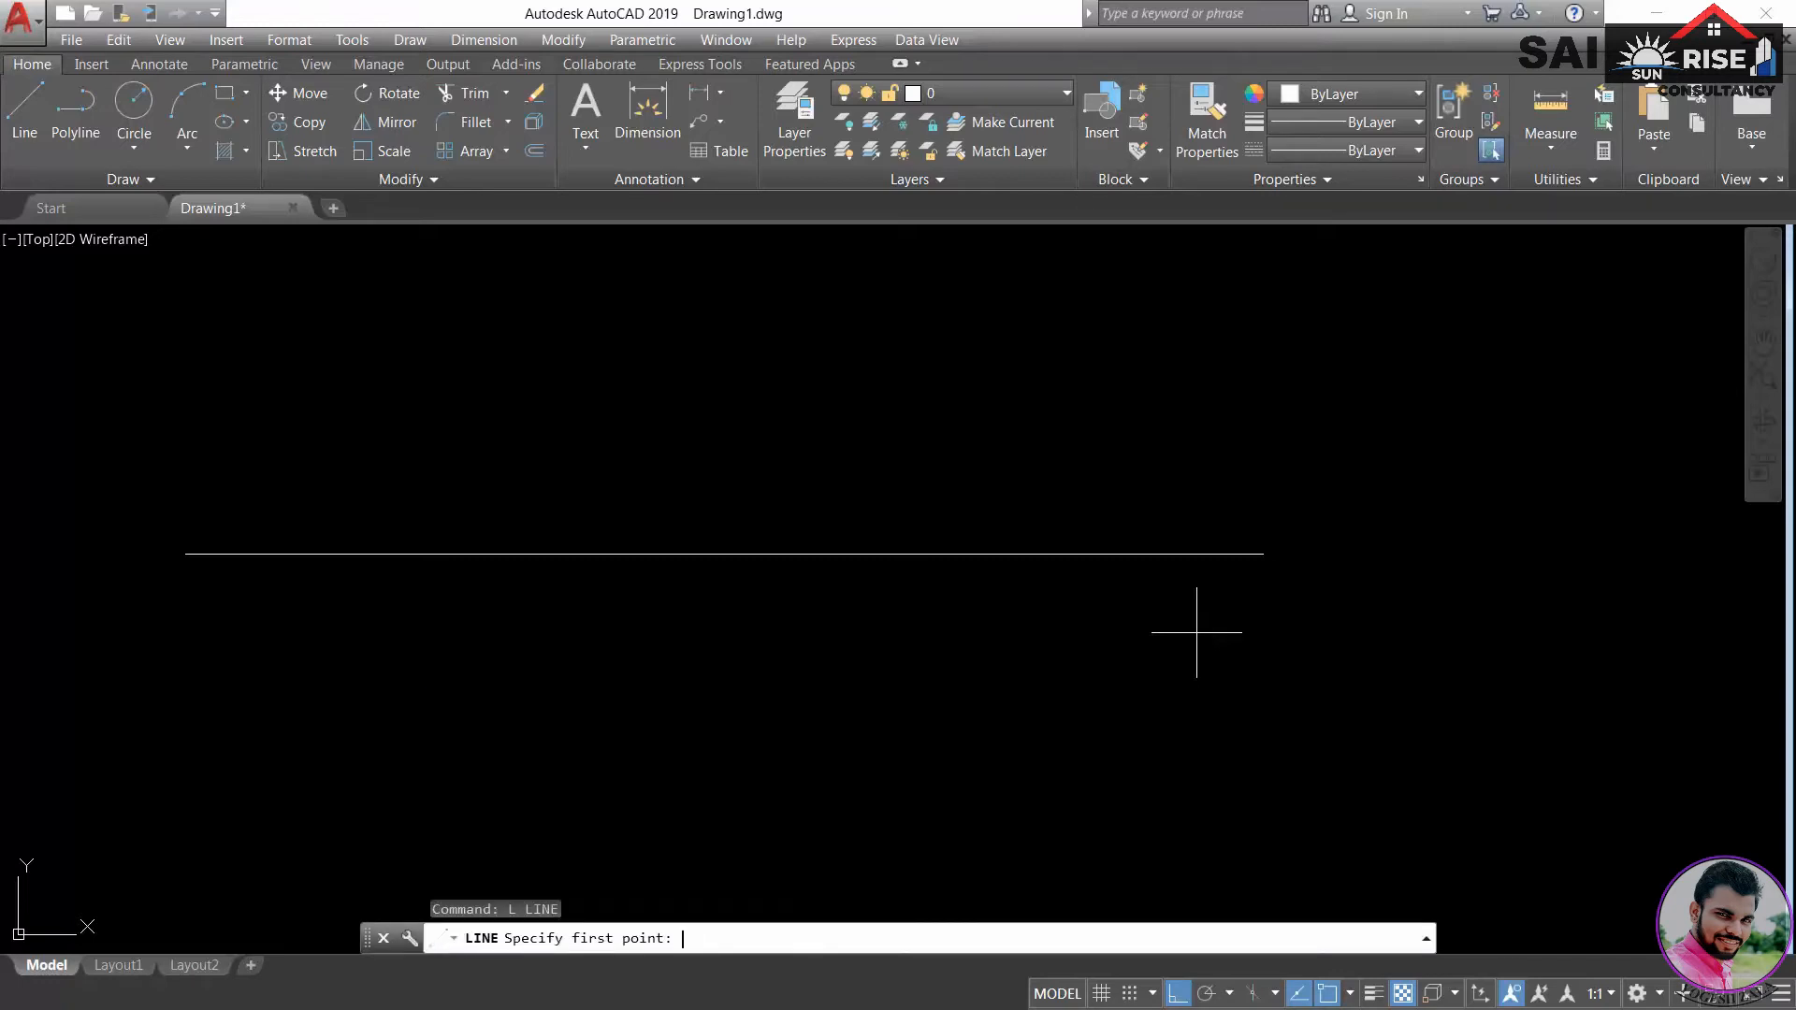
click(1262, 554)
click(1577, 510)
key(Return)
- Inspect the joint between the two snapped lines up close and from farther away
middle_drag(1443, 655, 1292, 732)
scroll(1169, 669, up, 5)
scroll(1162, 554, up, 3)
scroll(1162, 554, down, 6)
scroll(1174, 589, down, 5)
scroll(1244, 575, up, 5)
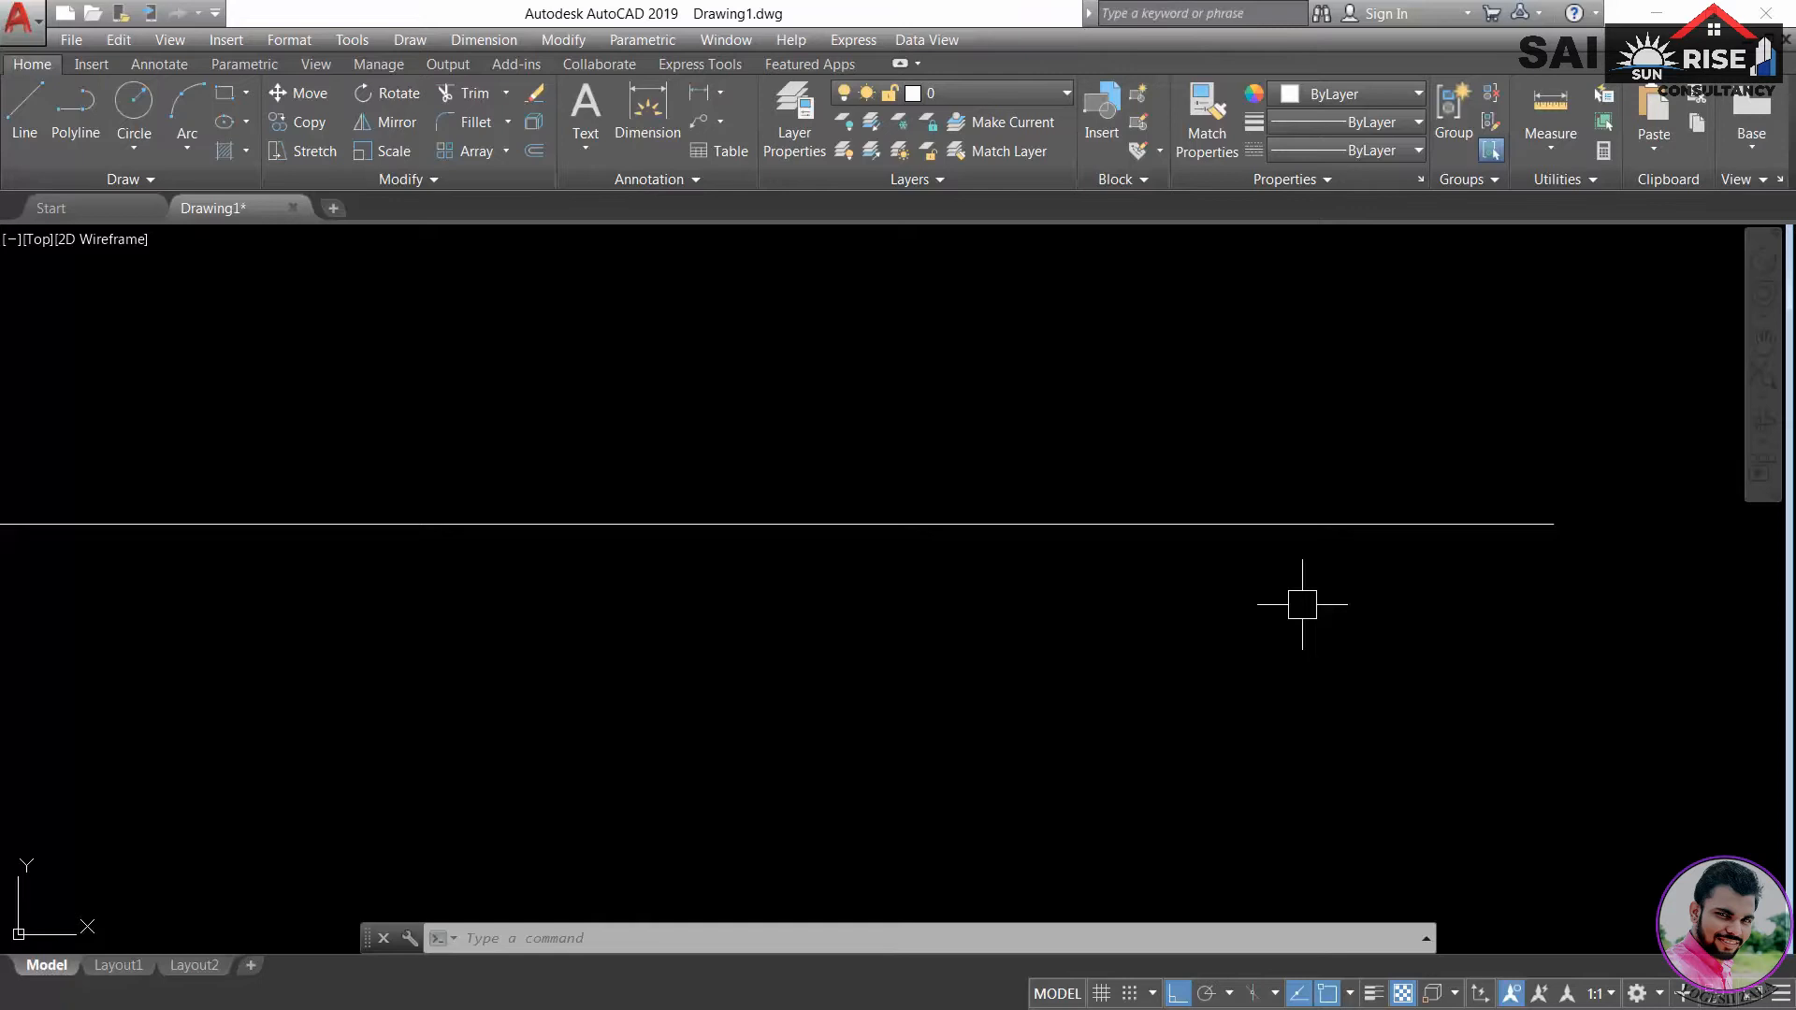
scroll(1302, 604, down, 3)
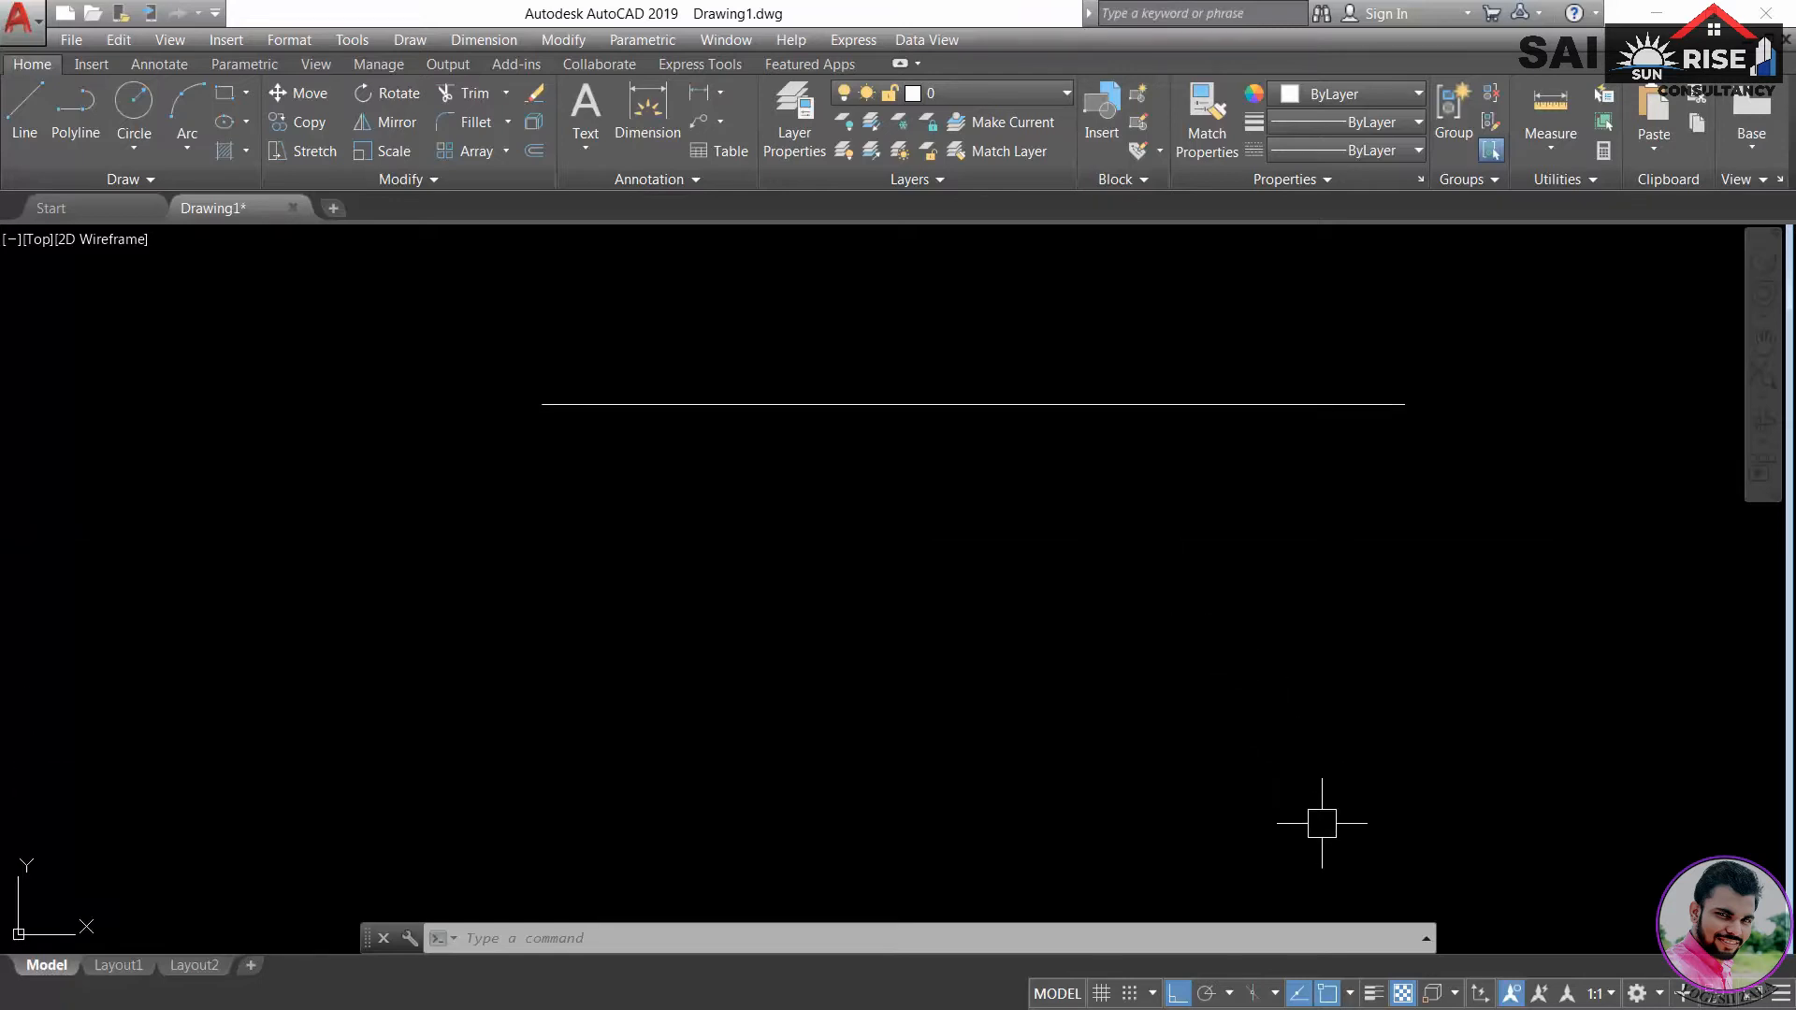
- Turn off the Endpoint, Midpoint, Center, Geometric Center, Node, Quadrant, Perpendicular, Tangent, Nearest, Apparent Intersection and Parallel snap modes
click(1351, 994)
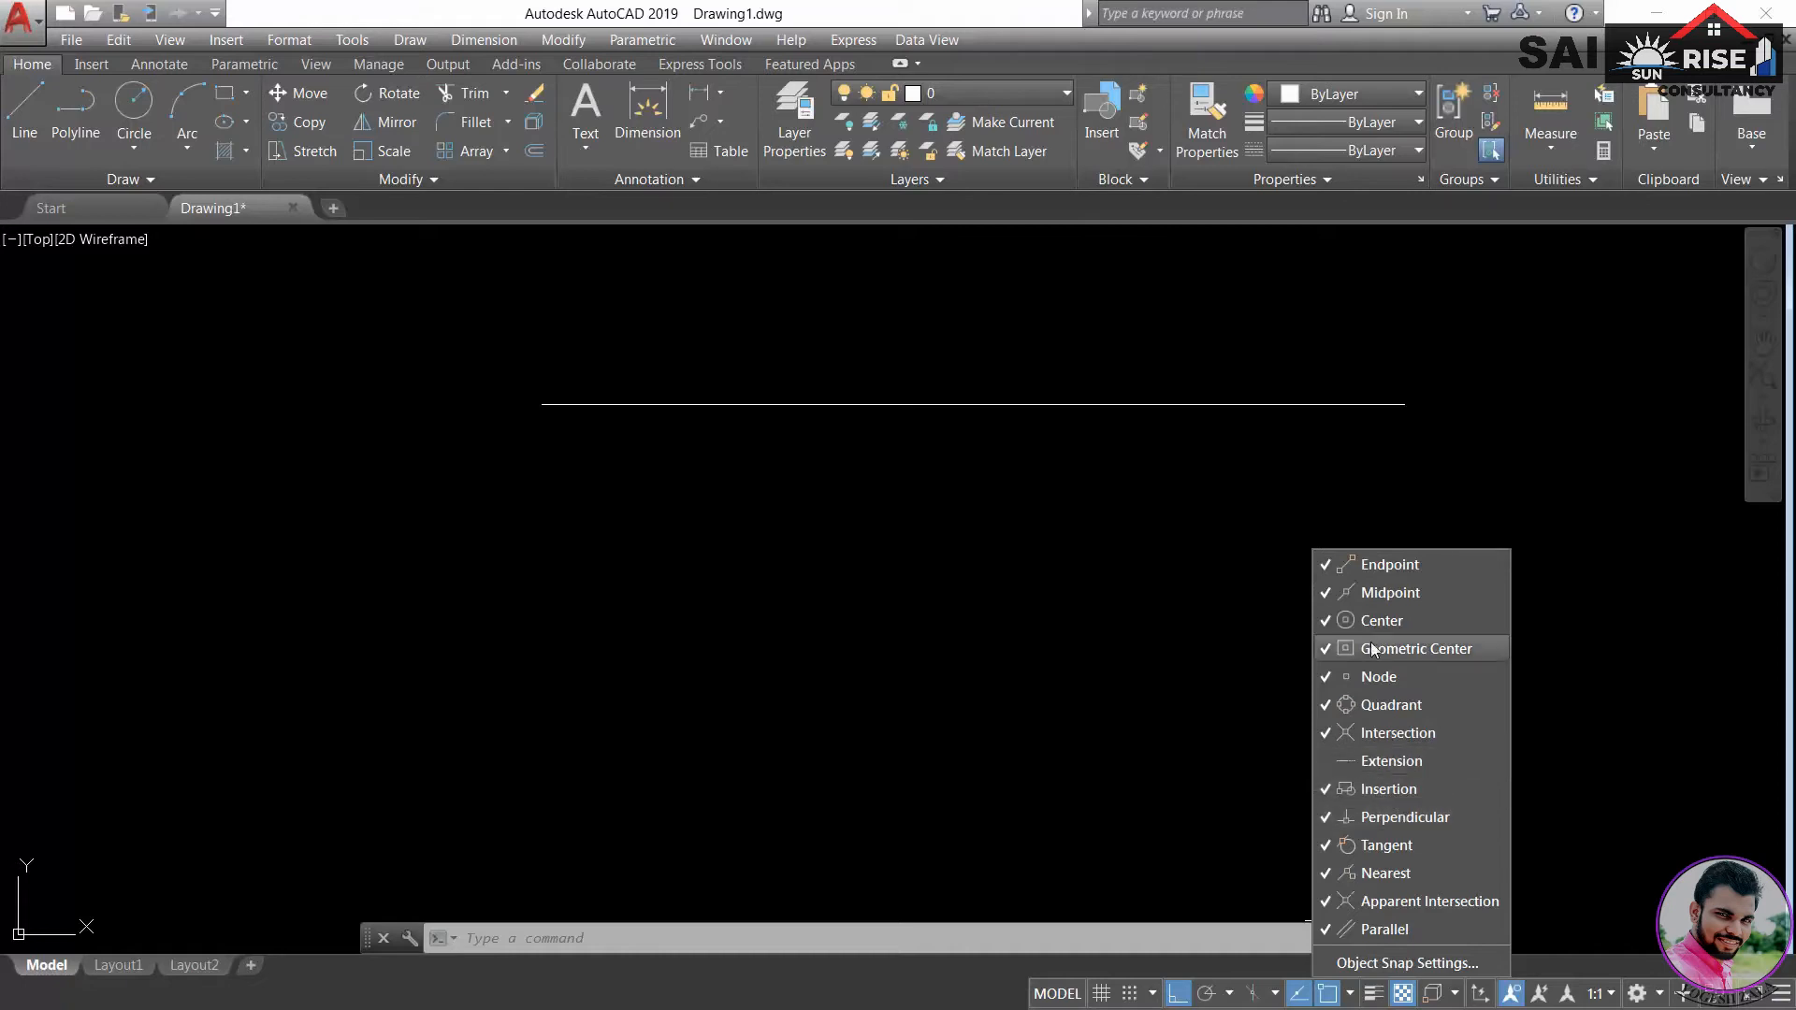
click(1377, 567)
click(1406, 621)
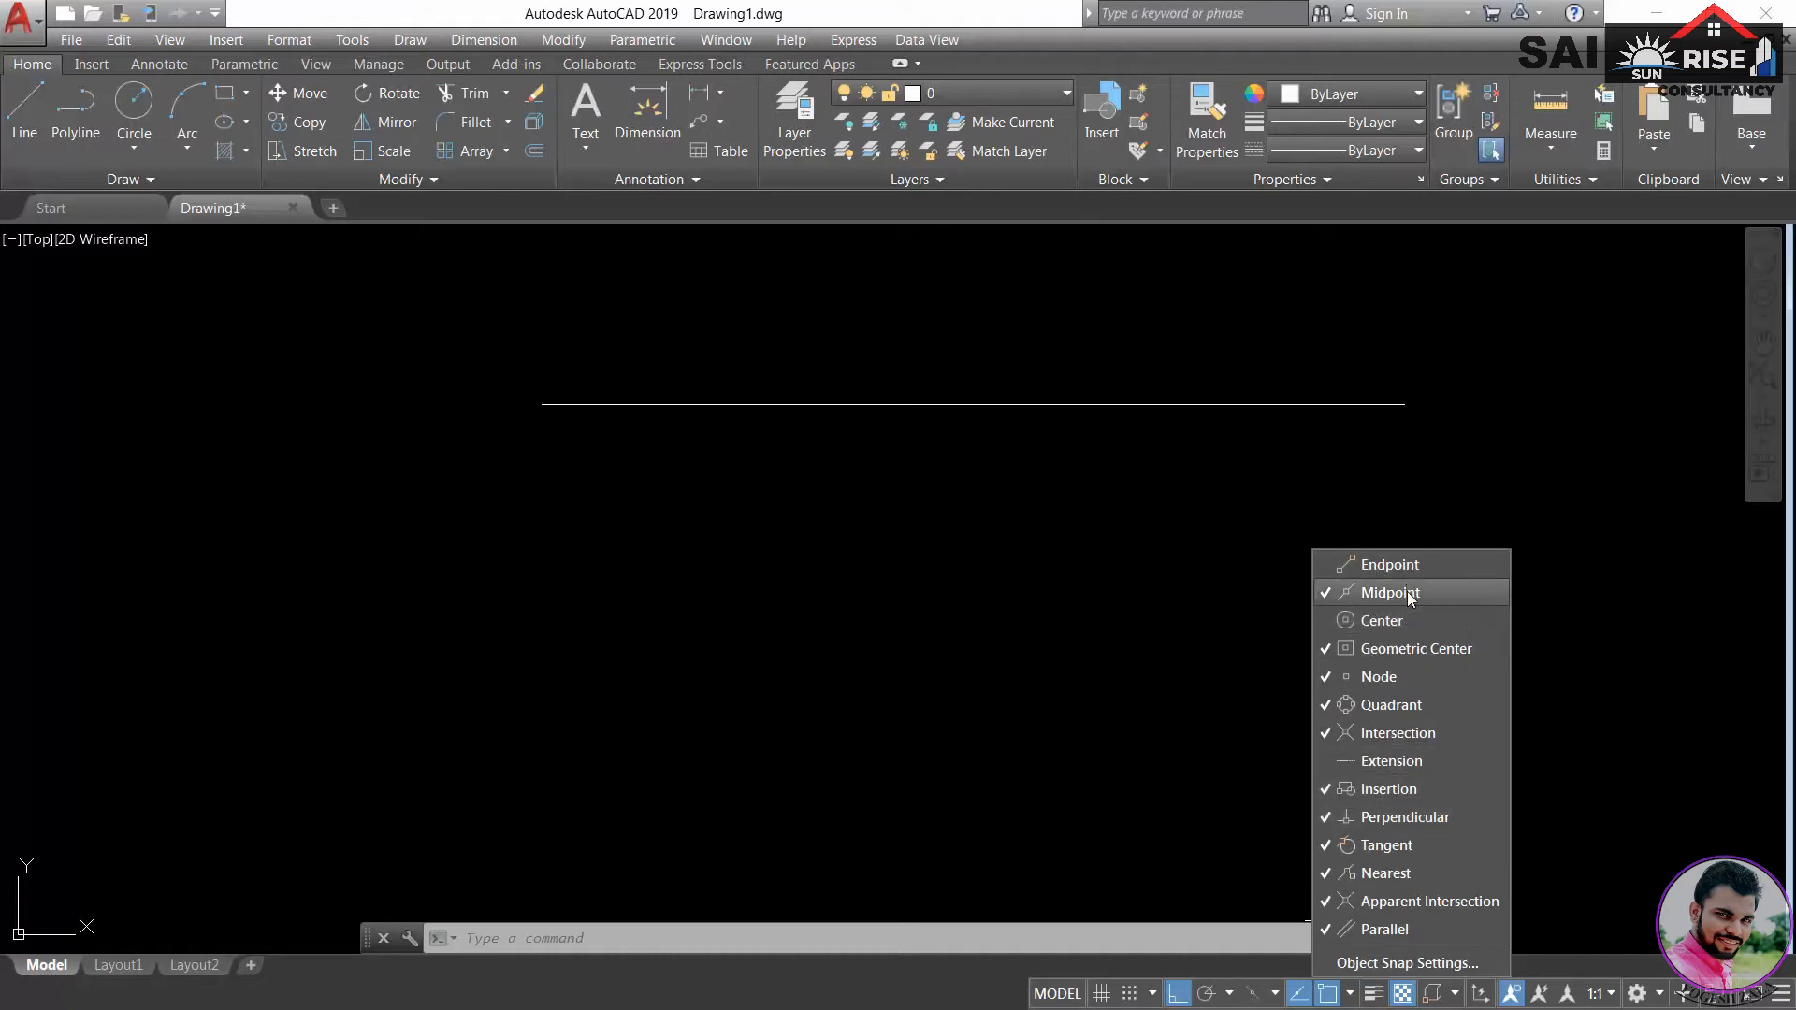
click(1410, 593)
click(1407, 649)
click(1401, 678)
click(1402, 705)
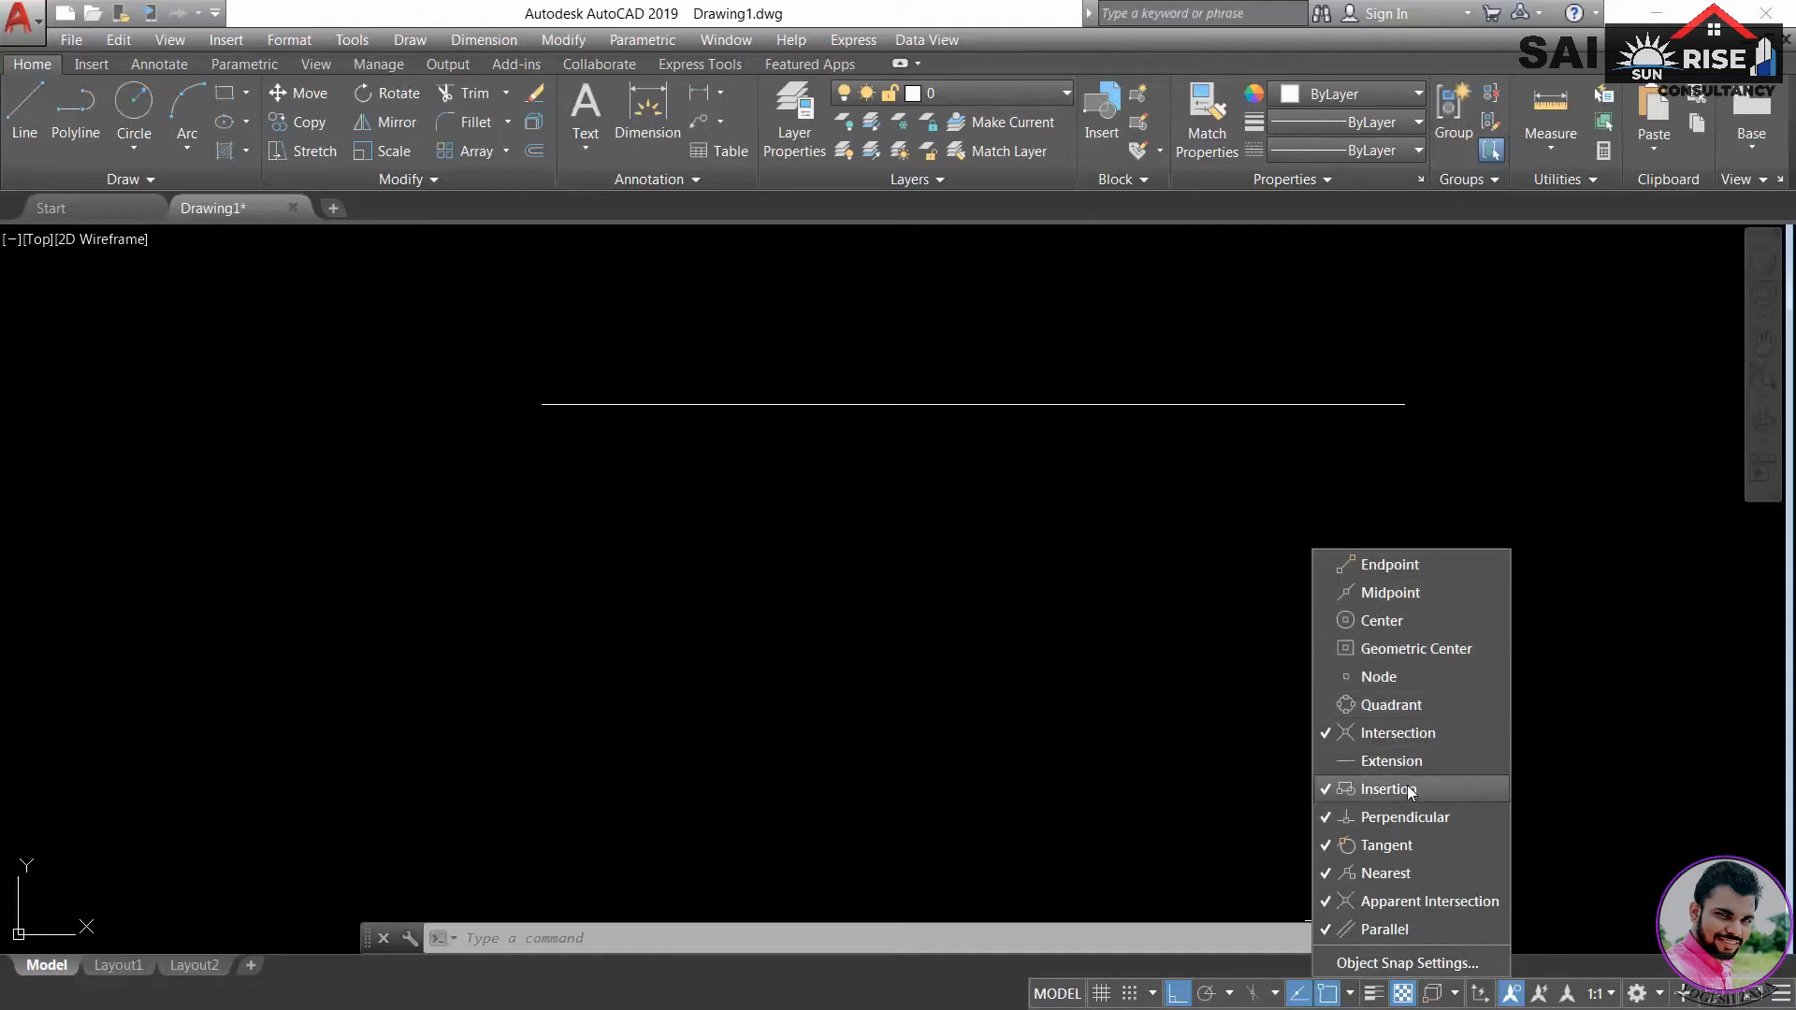
click(1394, 815)
click(1389, 845)
click(1385, 874)
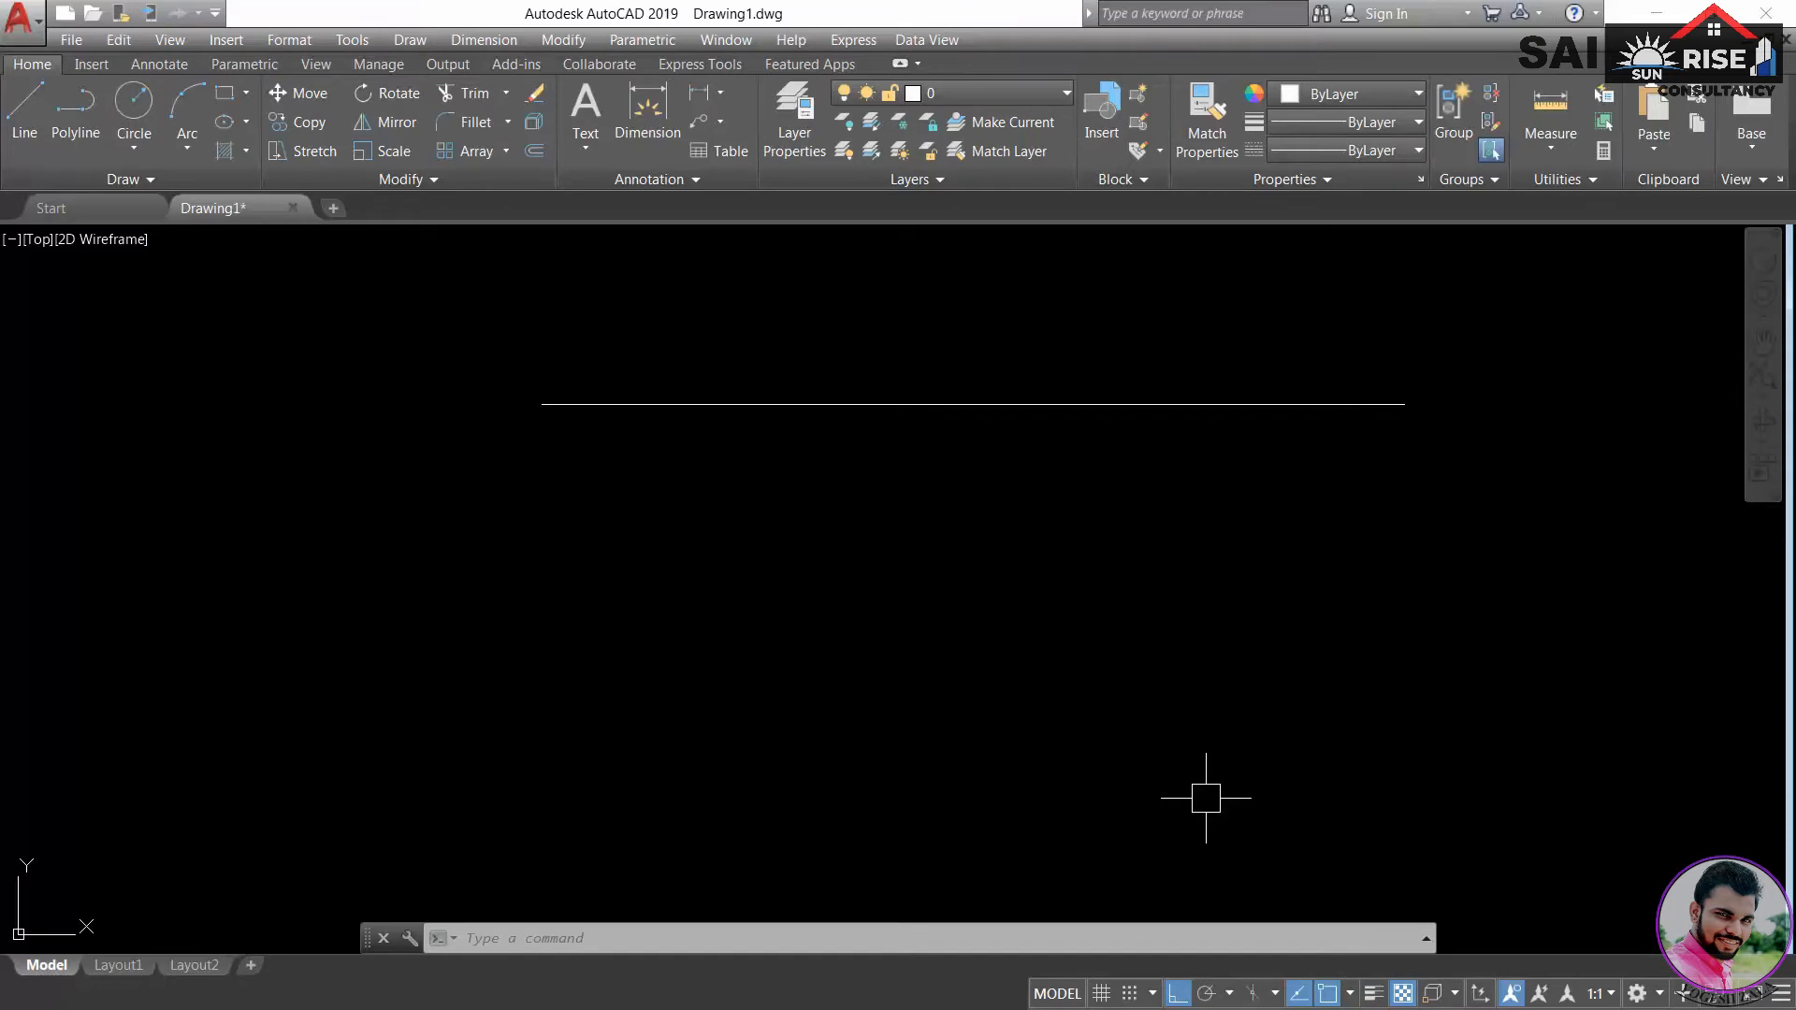
- Try to start a new line at the right end of the existing lines, and cancel the command
text(L)
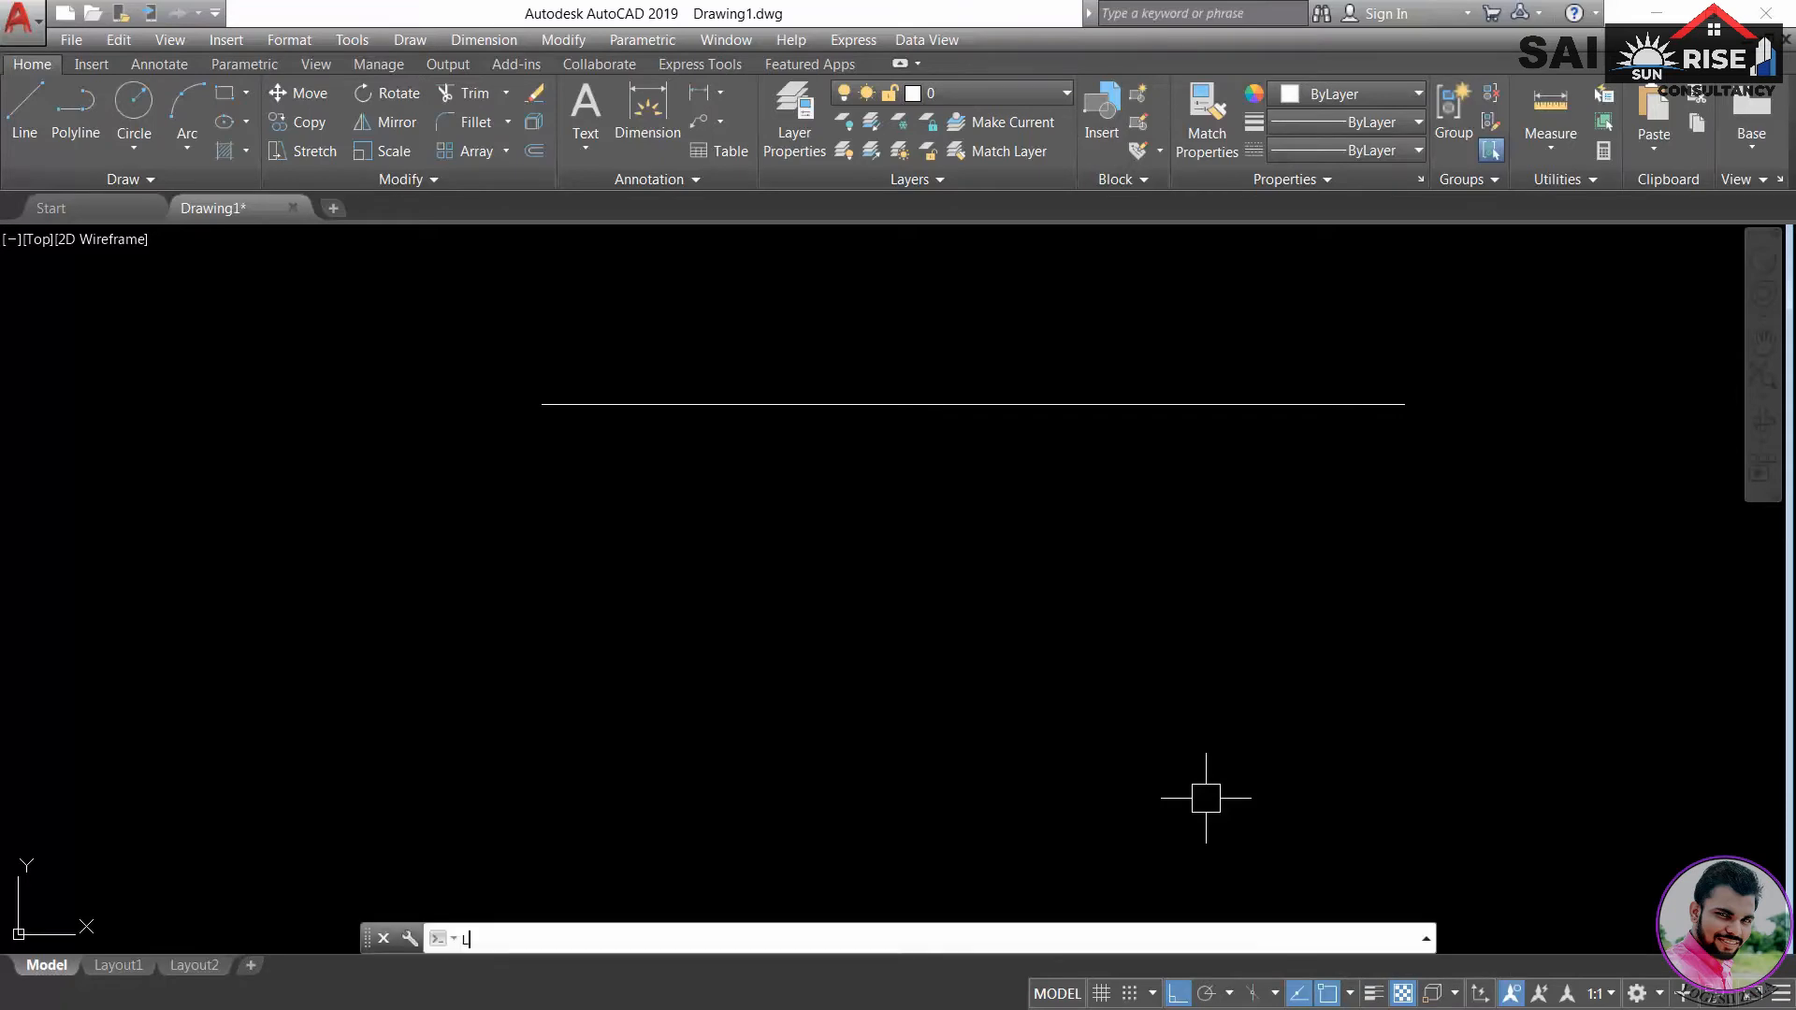
key(Return)
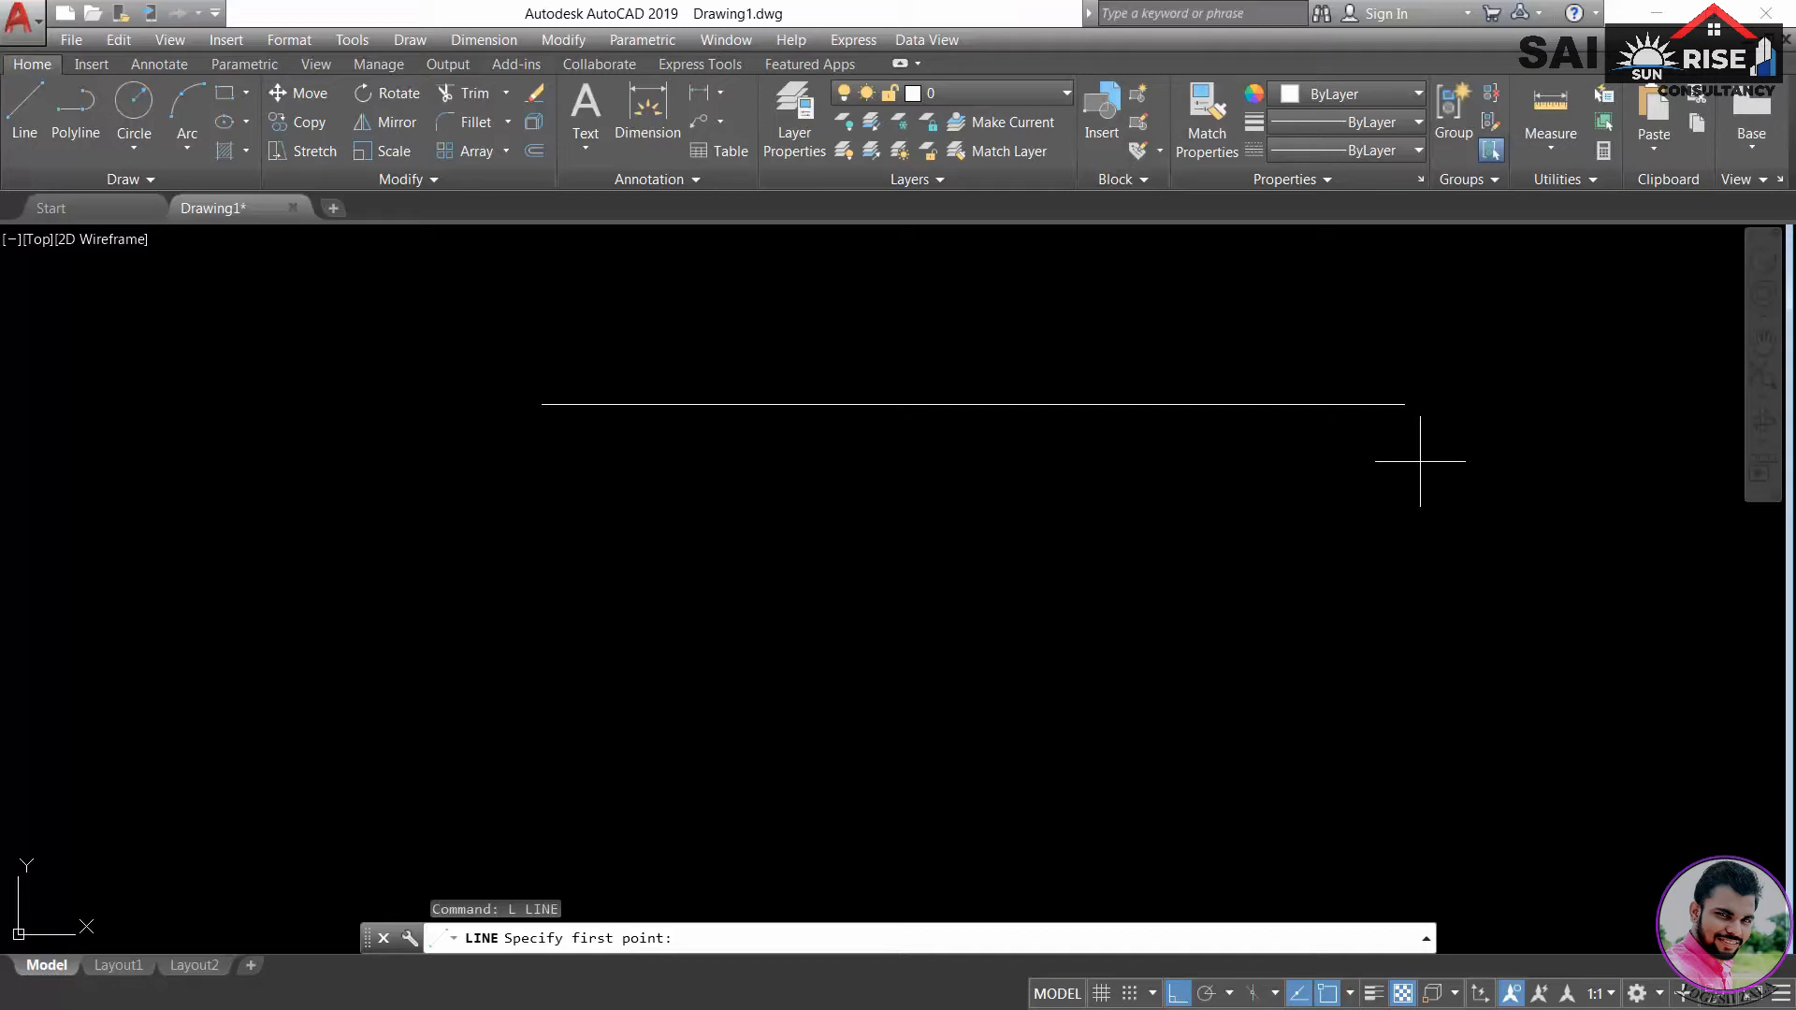
key(Escape)
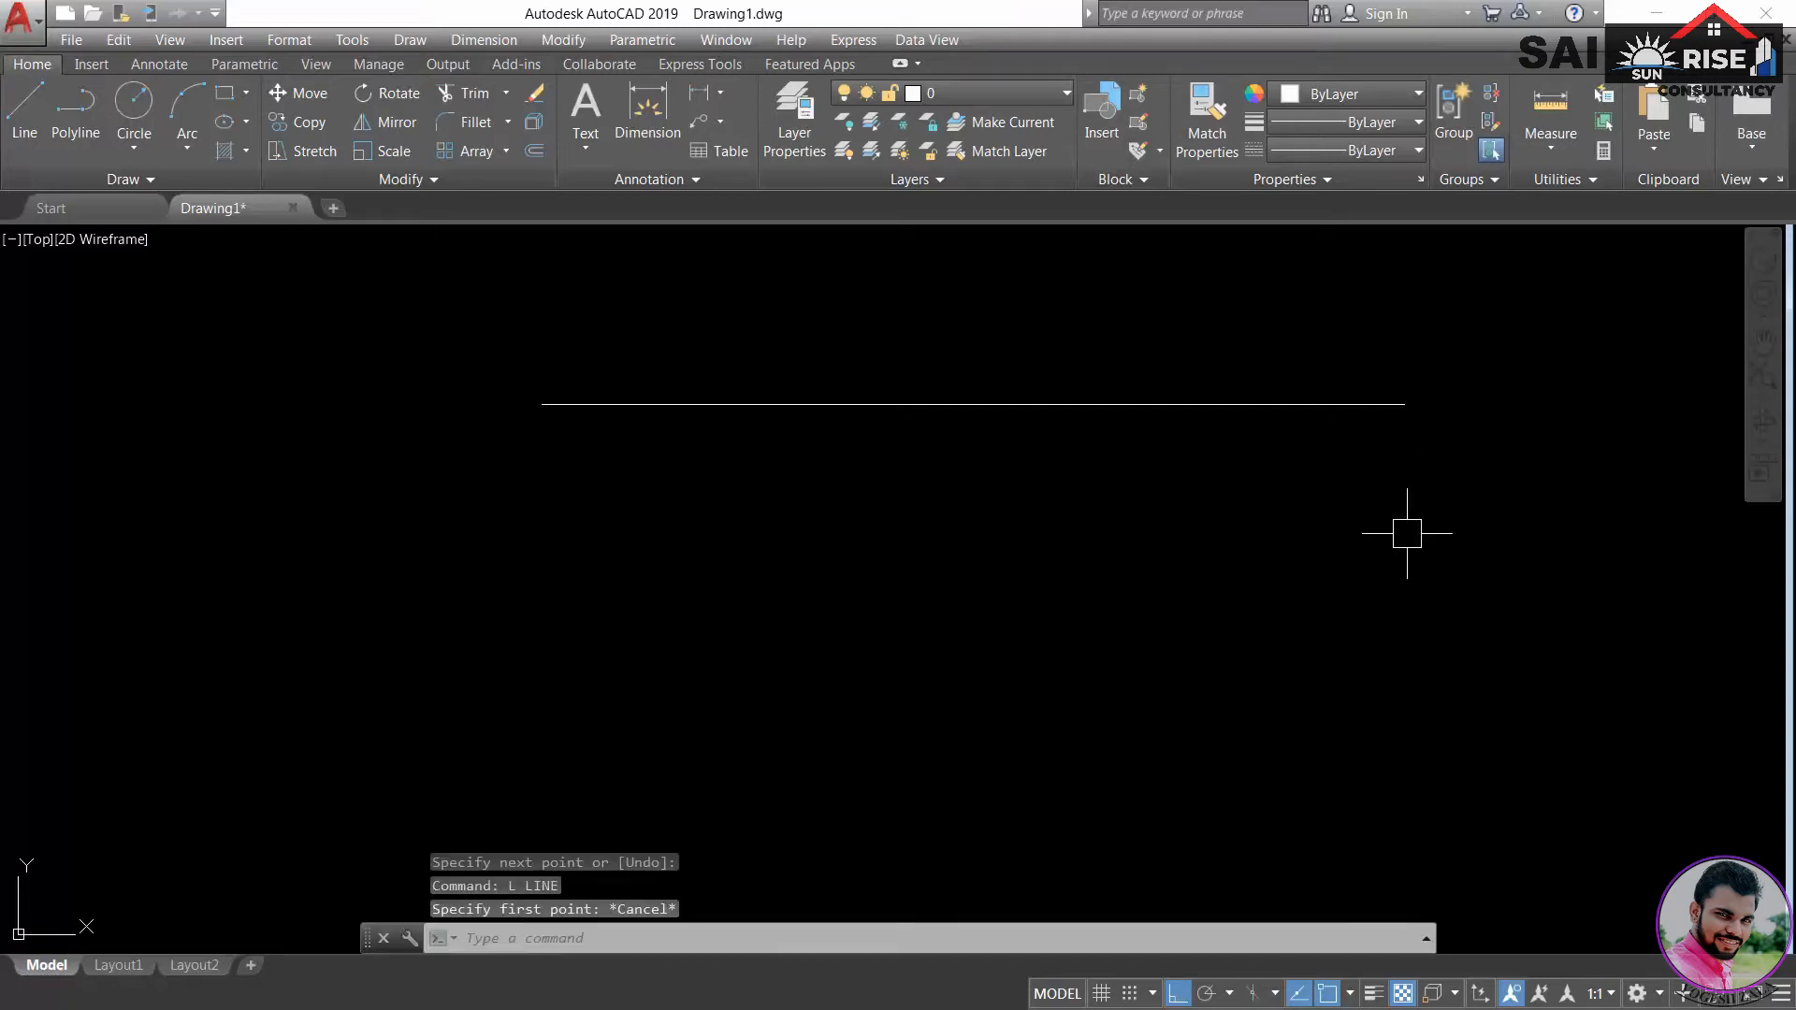
- Turn on the Endpoint and Midpoint object snap modes
click(1351, 994)
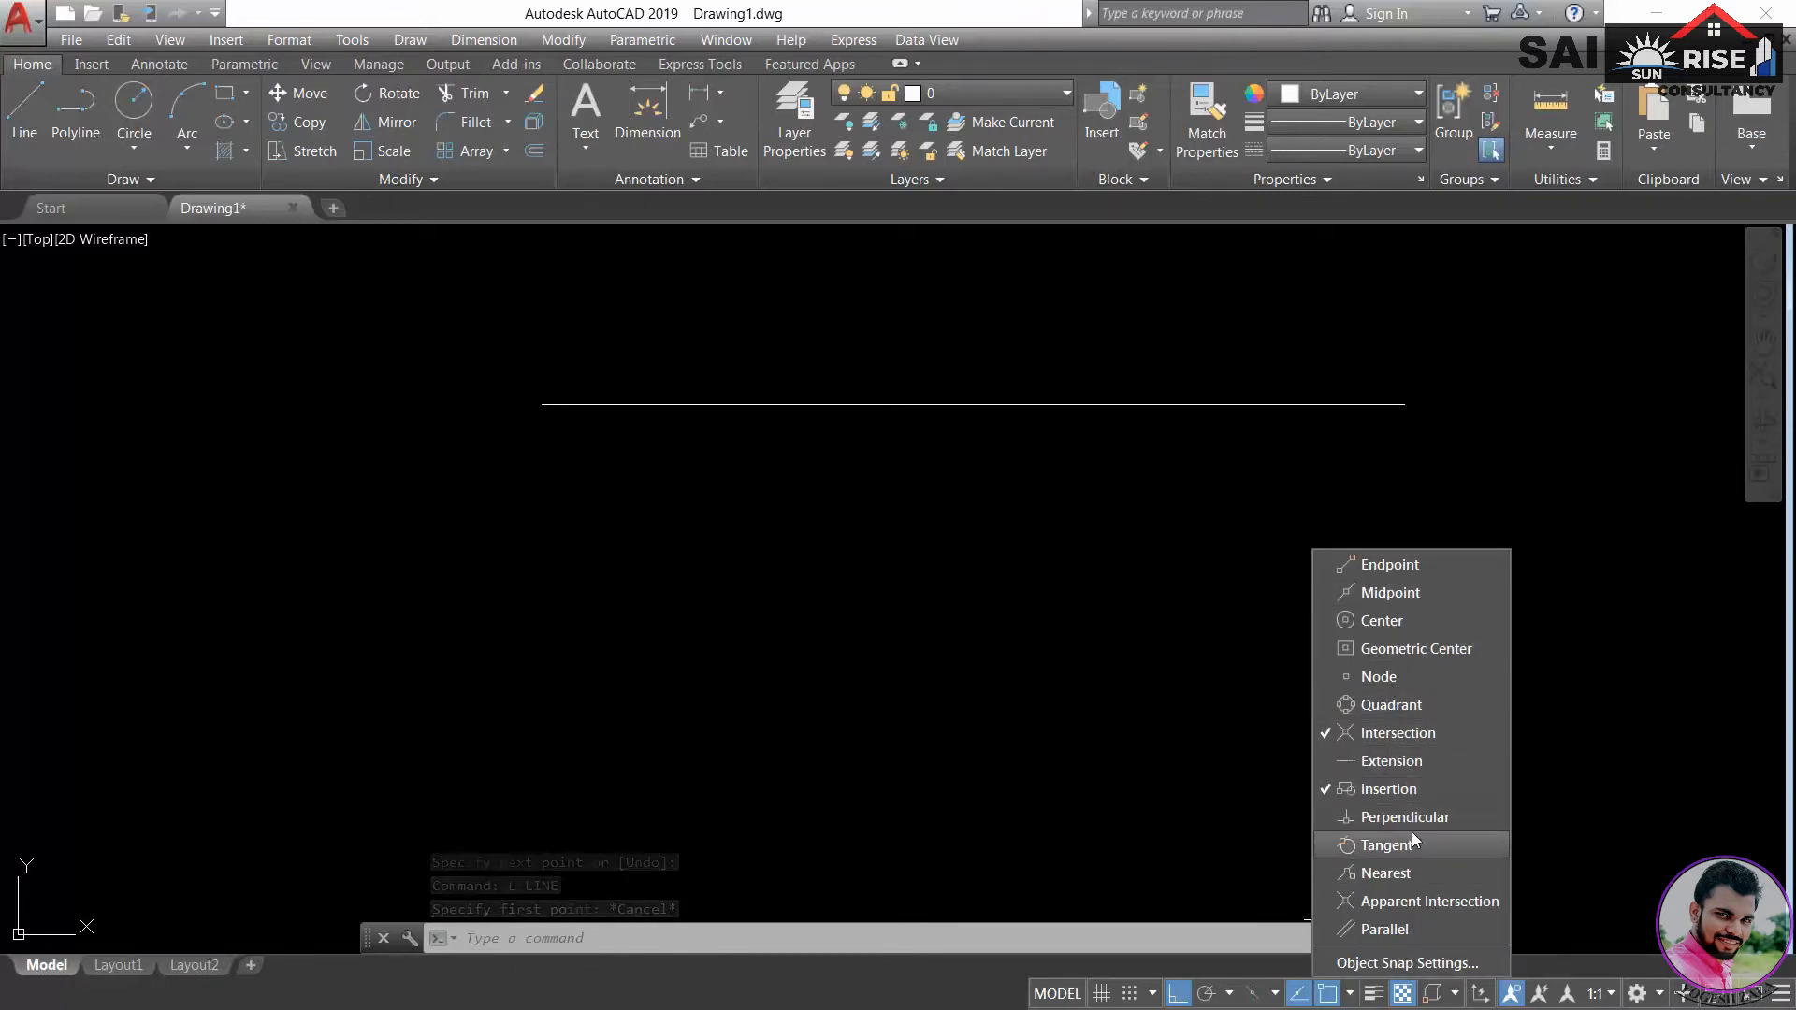
click(1367, 563)
click(1371, 593)
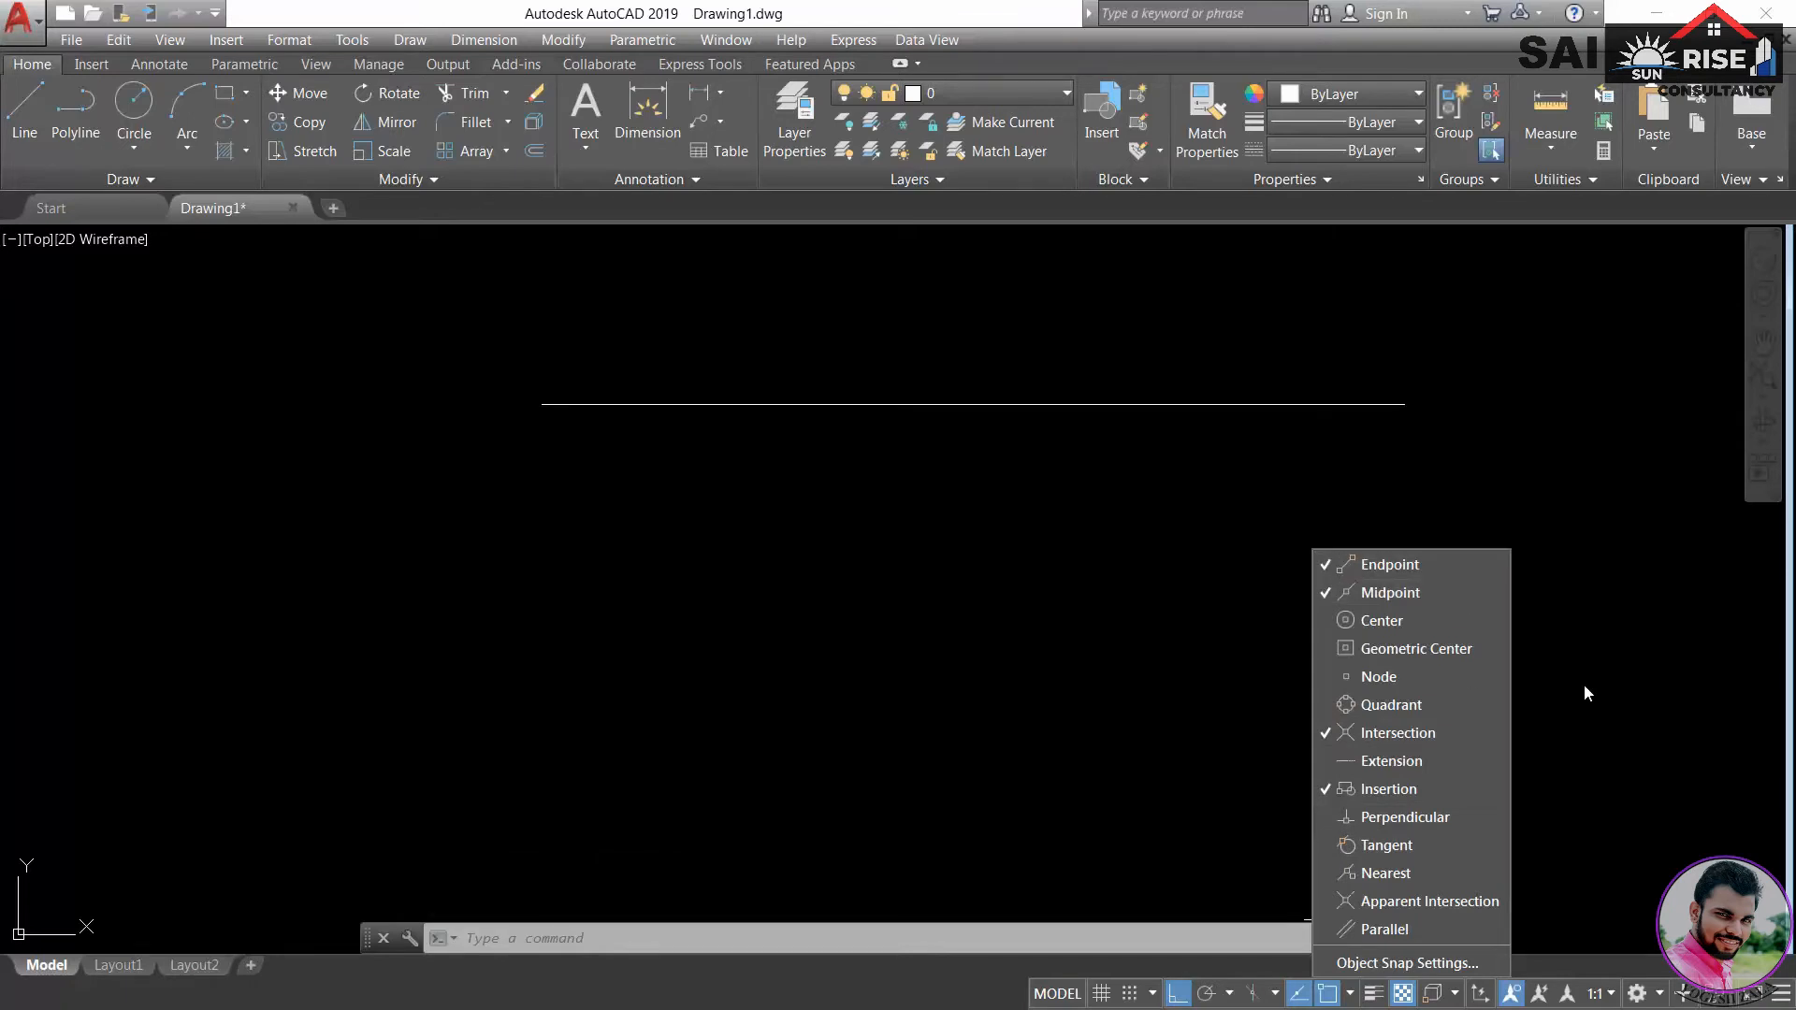
- Enable all object snap modes in the drafting settings, trying clearing them all once, and apply the settings
click(1470, 964)
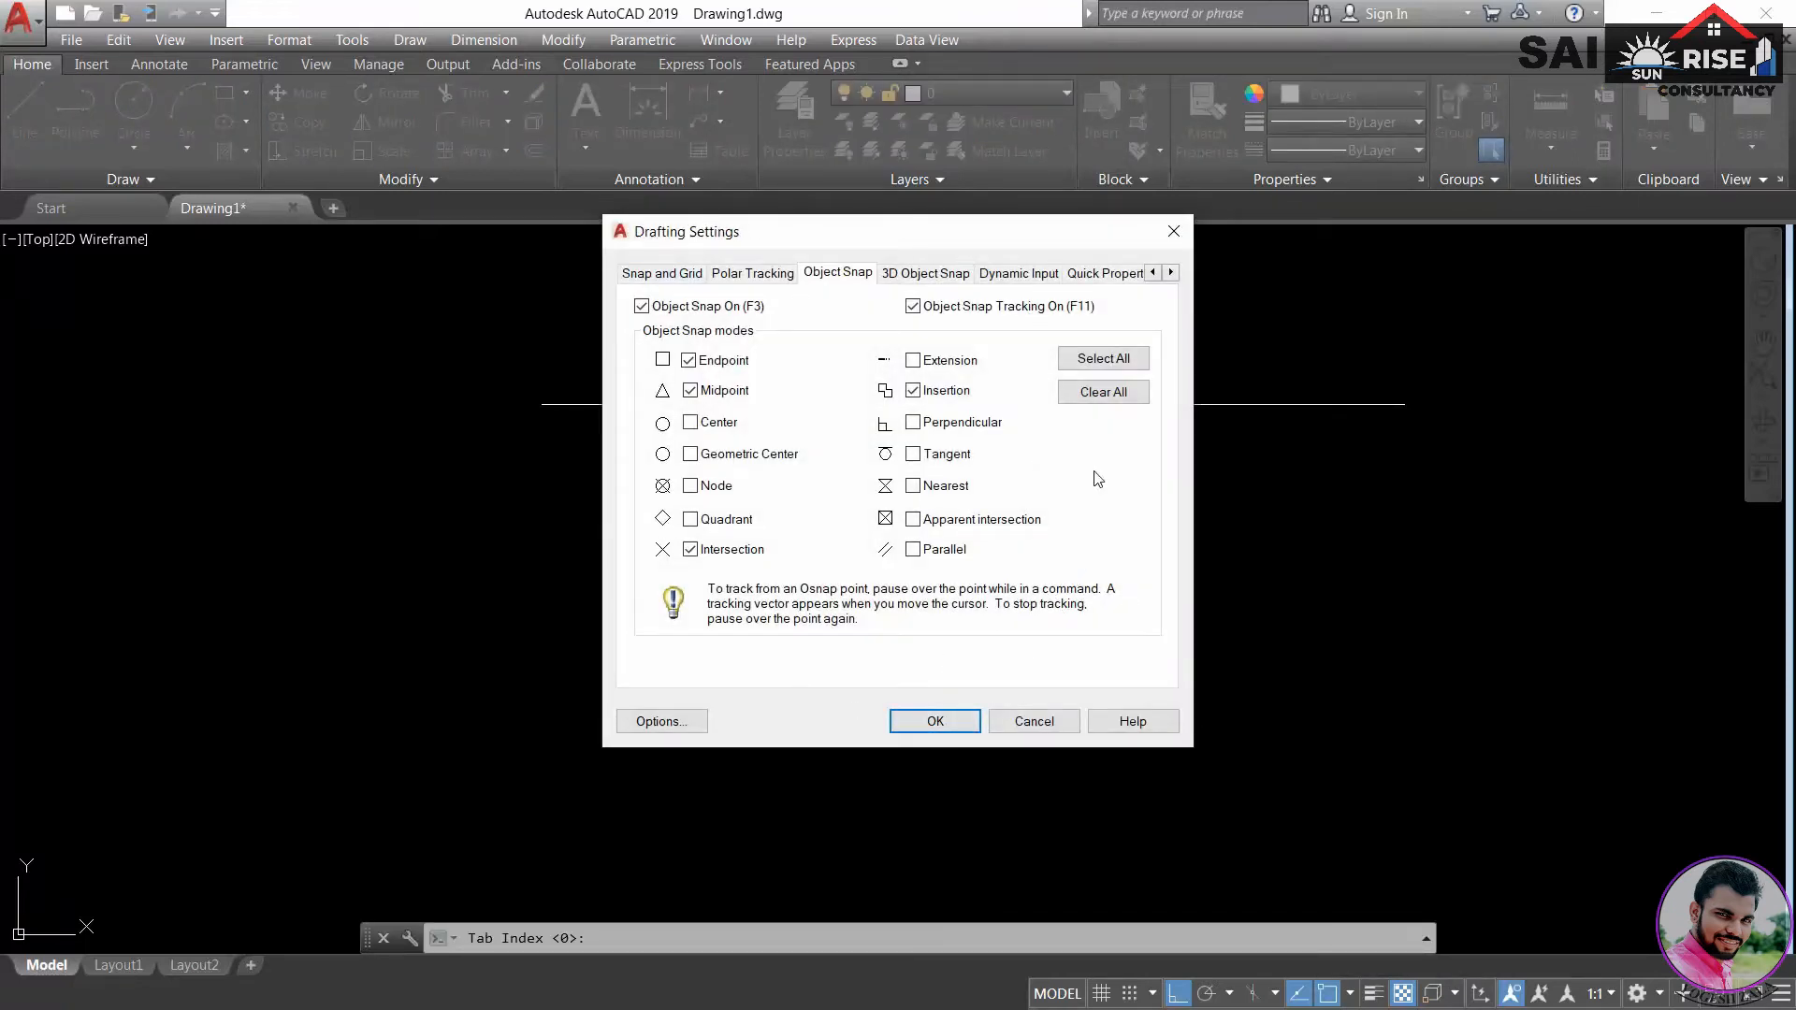
click(1095, 361)
click(1088, 391)
click(1099, 360)
click(978, 720)
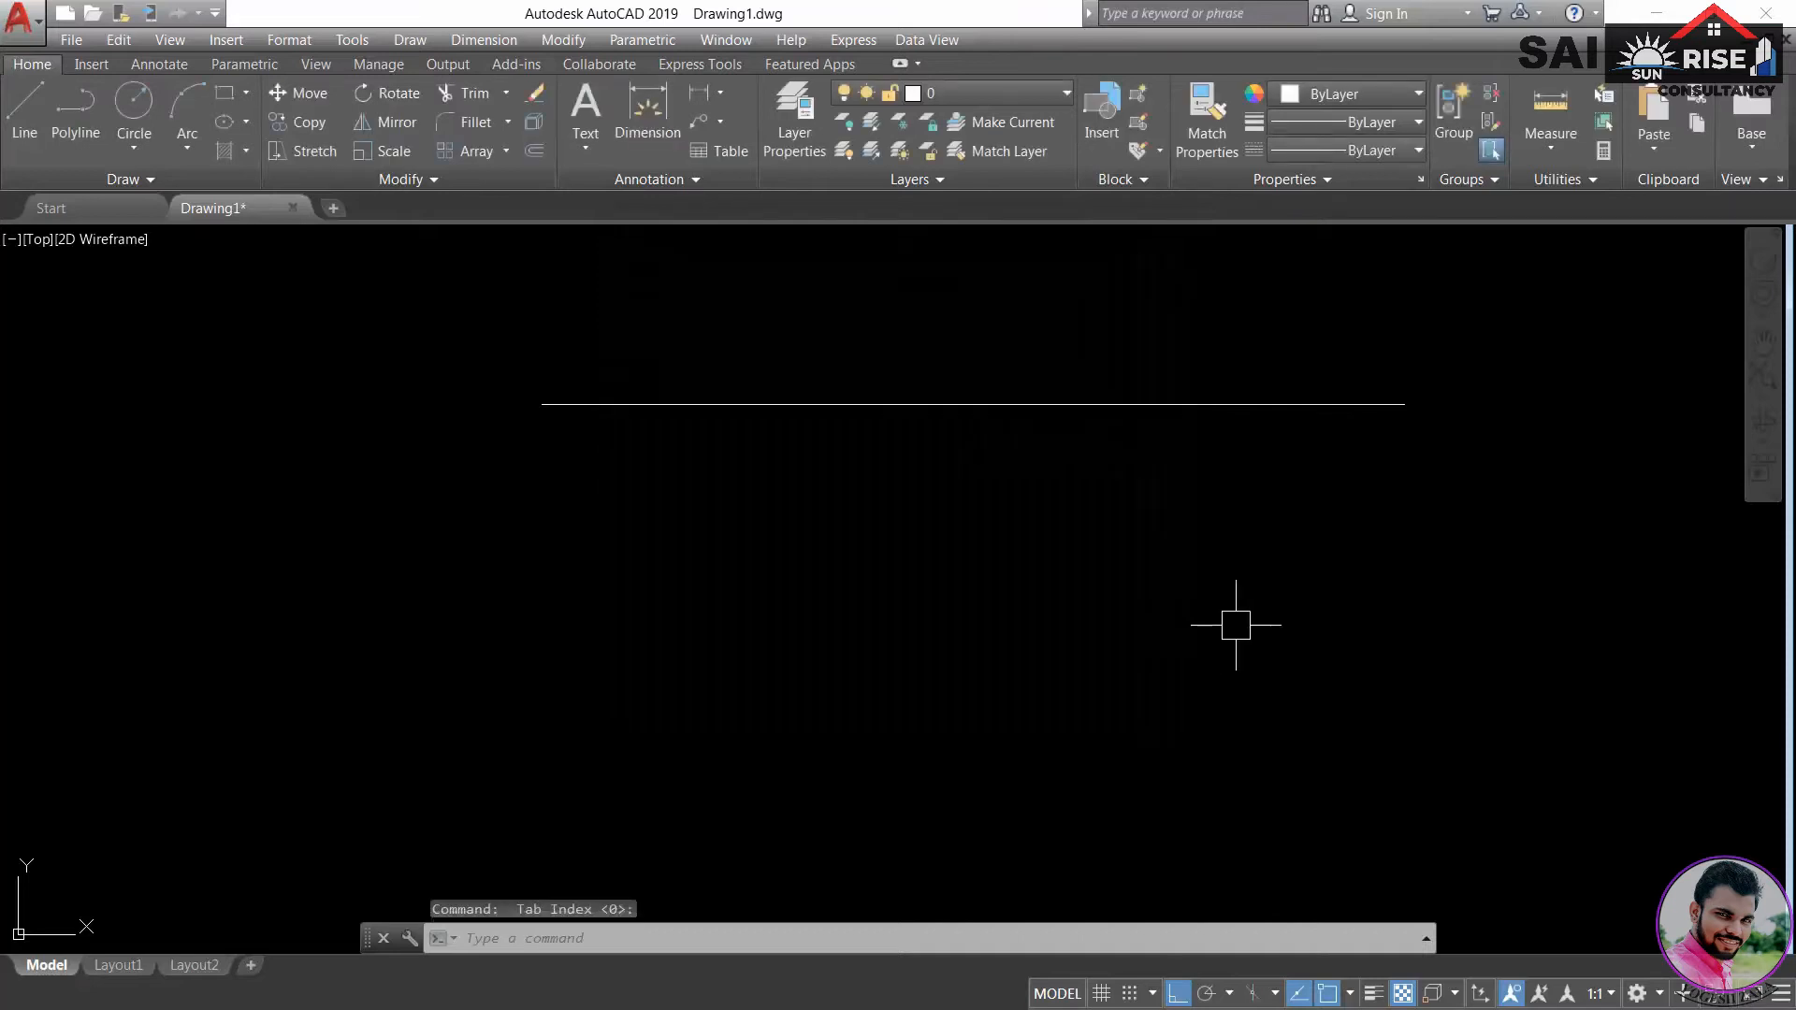
- Draw a short horizontal line extending rightward from the right endpoint of the existing lines
text(l)
key(Return)
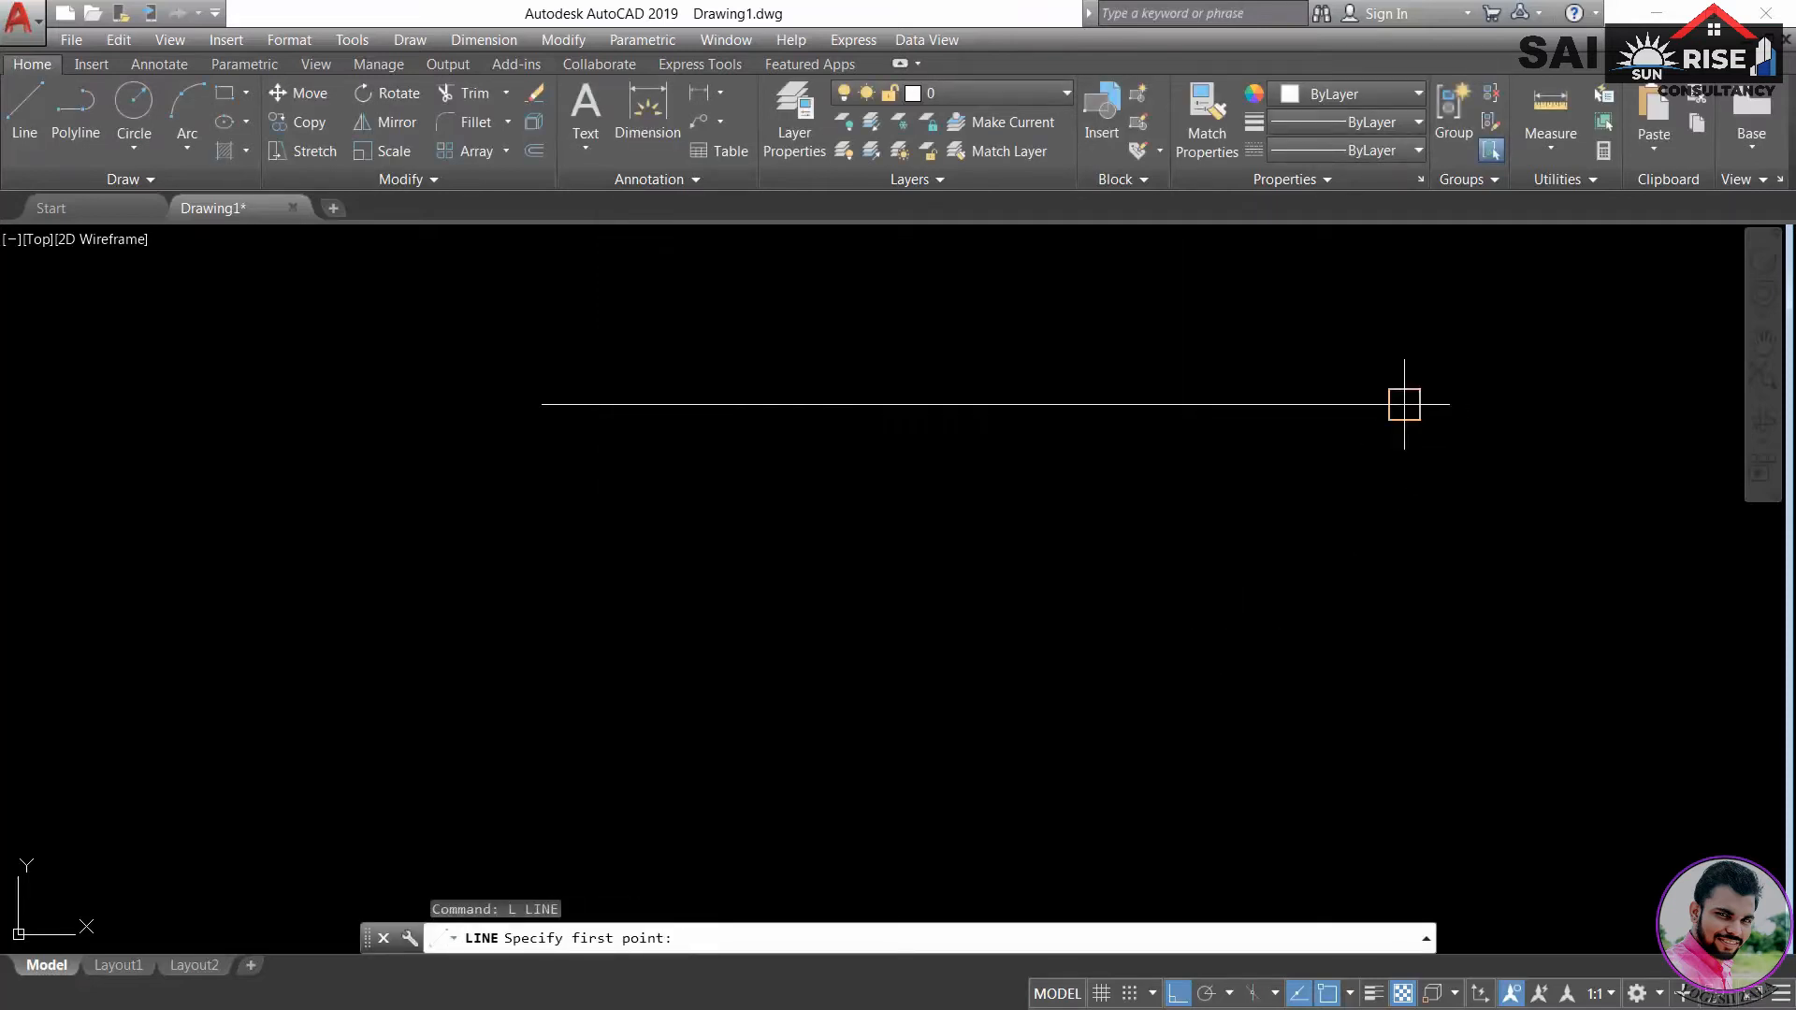
click(1404, 404)
click(1532, 404)
key(Return)
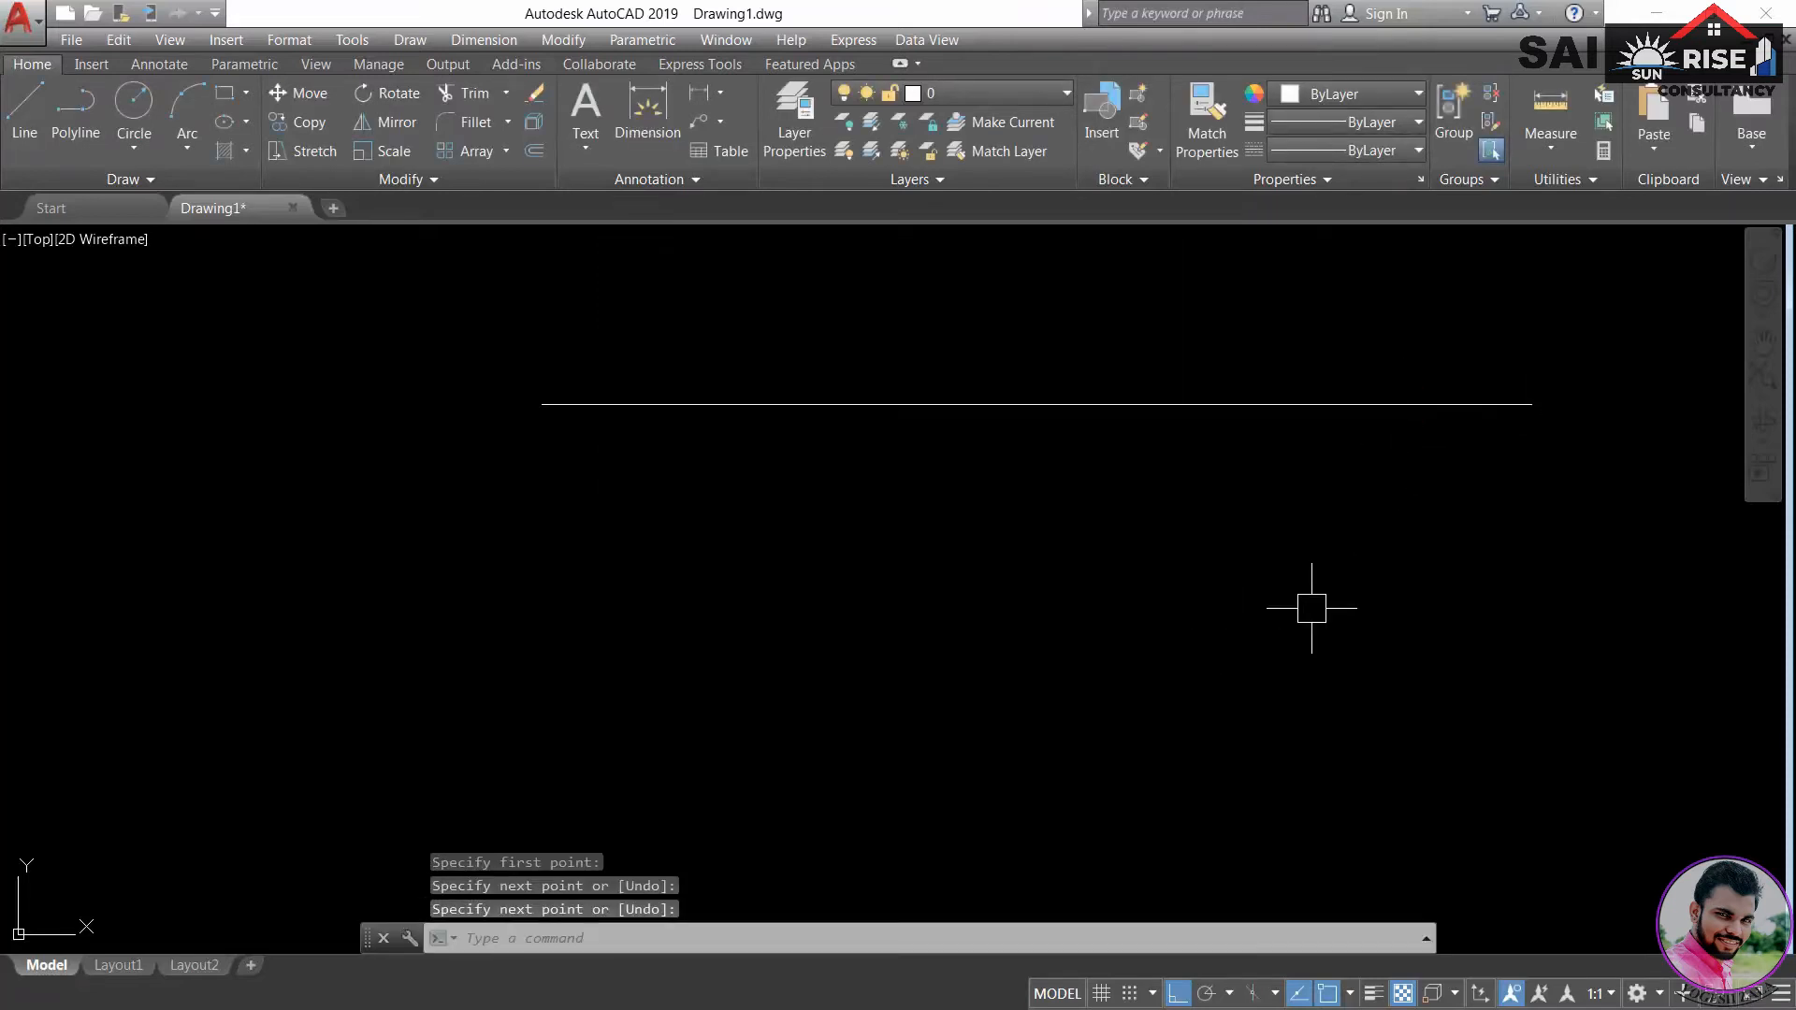
- Delete all the existing horizontal lines from the drawing
click(1543, 643)
click(412, 264)
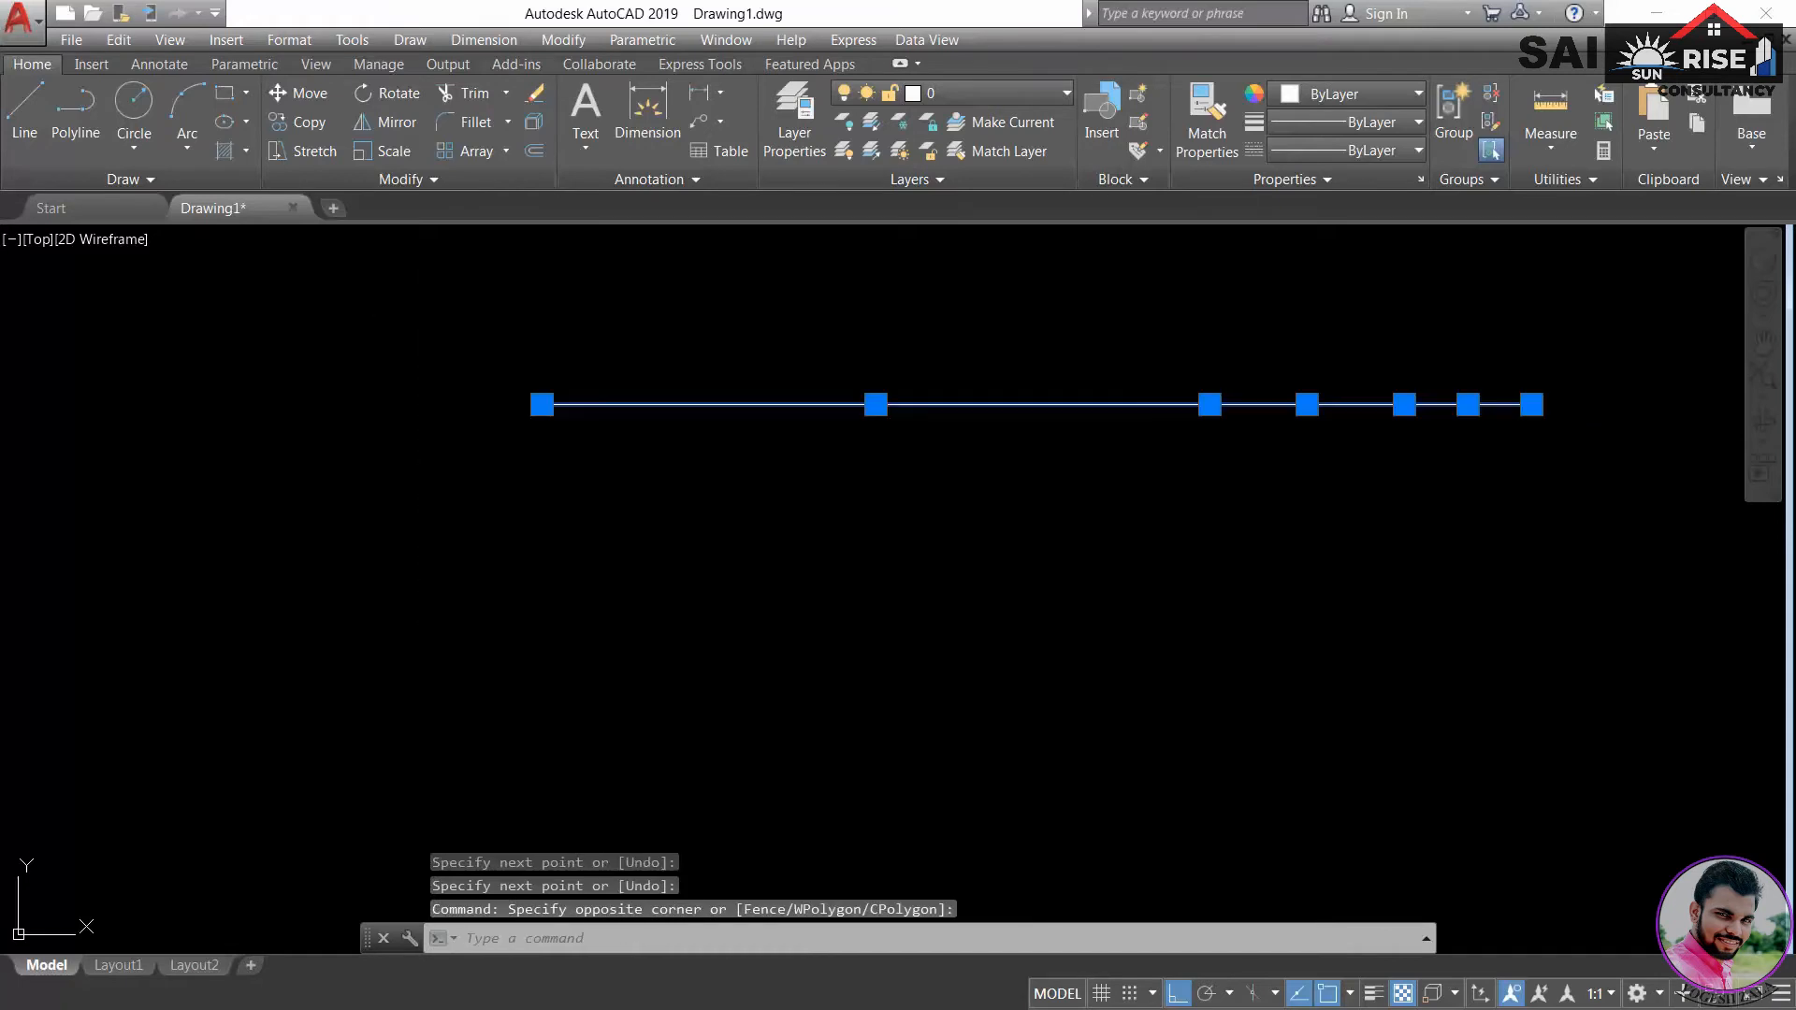
key(Delete)
- Draw a horizontal line 100 units long in the empty drawing area
text(l)
key(Return)
click(275, 429)
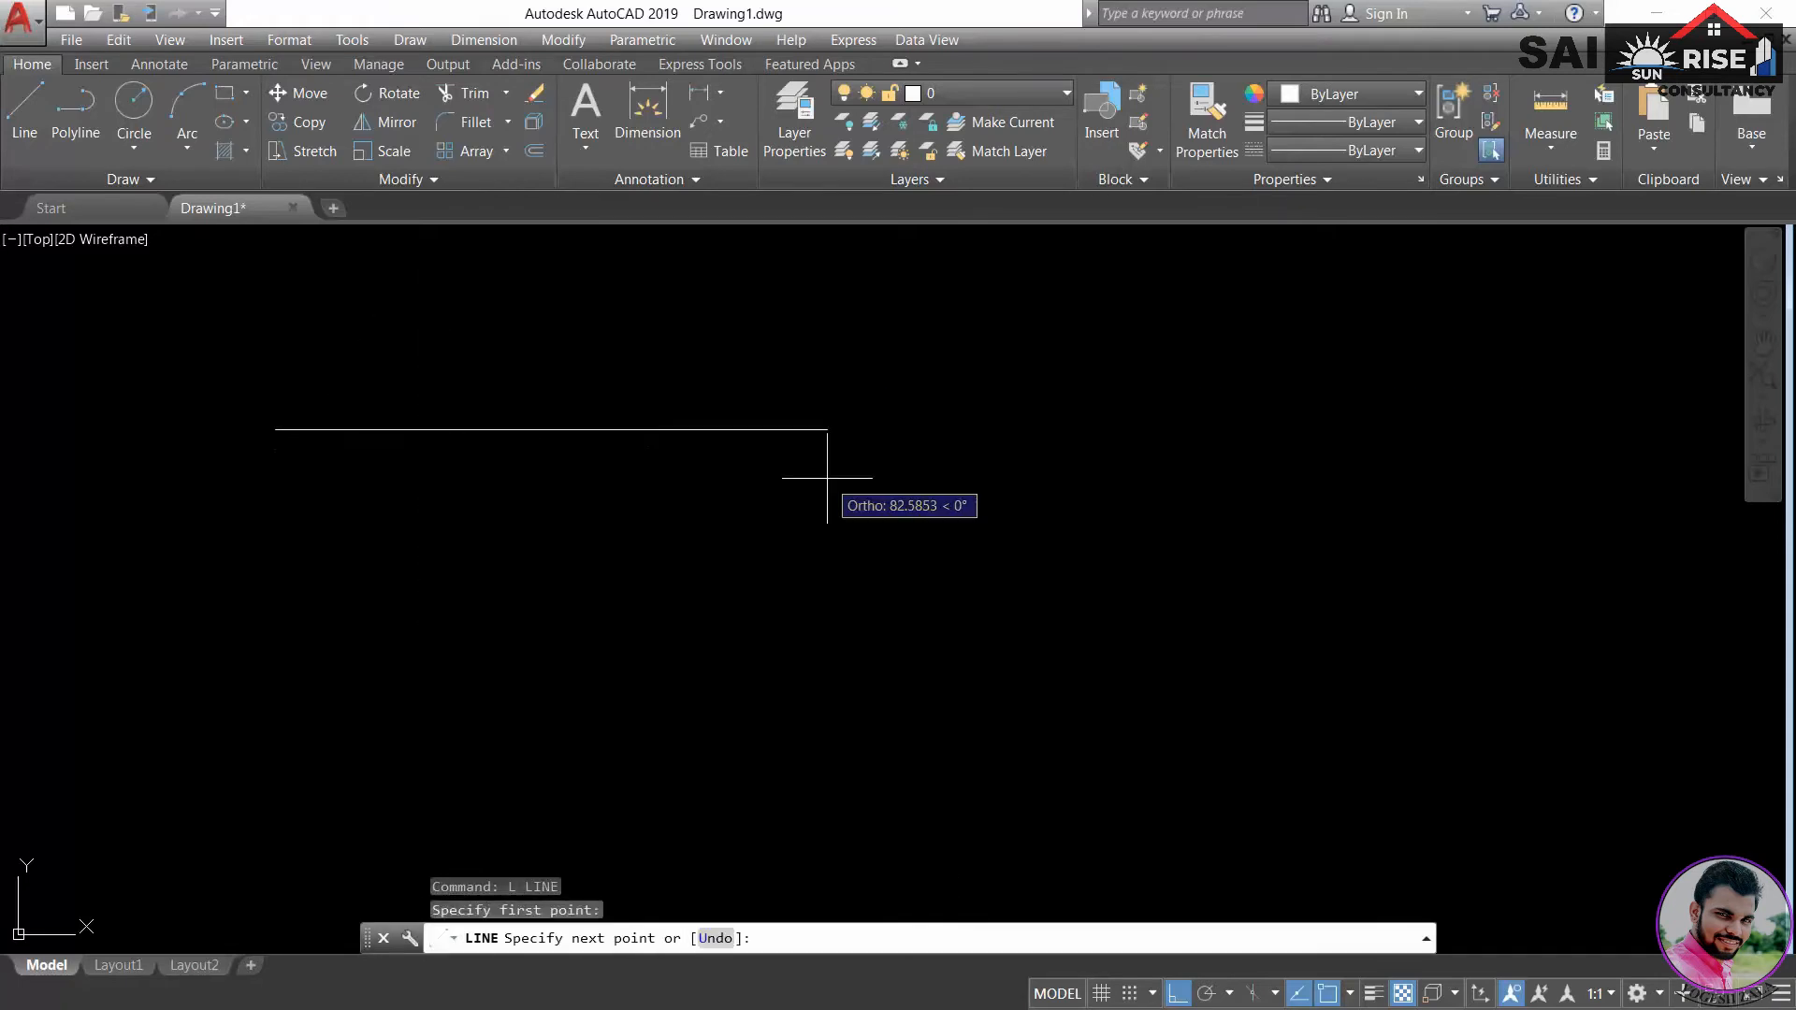
text(100)
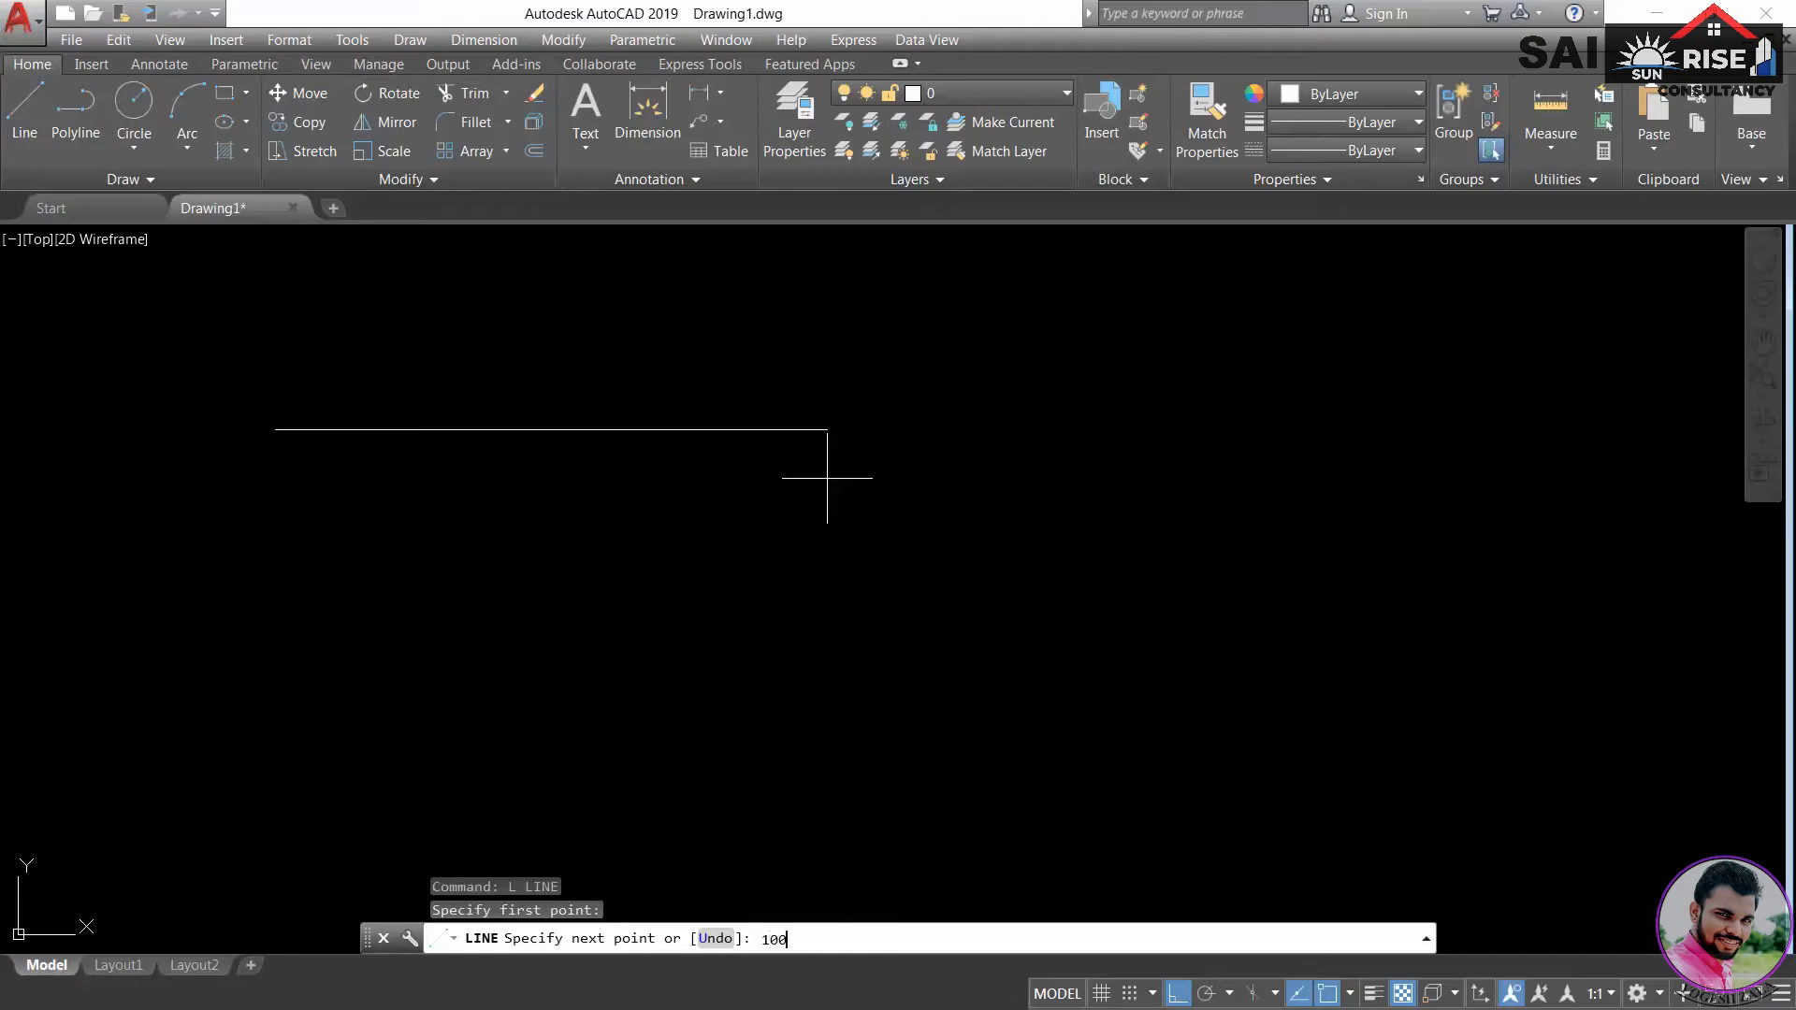
key(Return)
key(Escape)
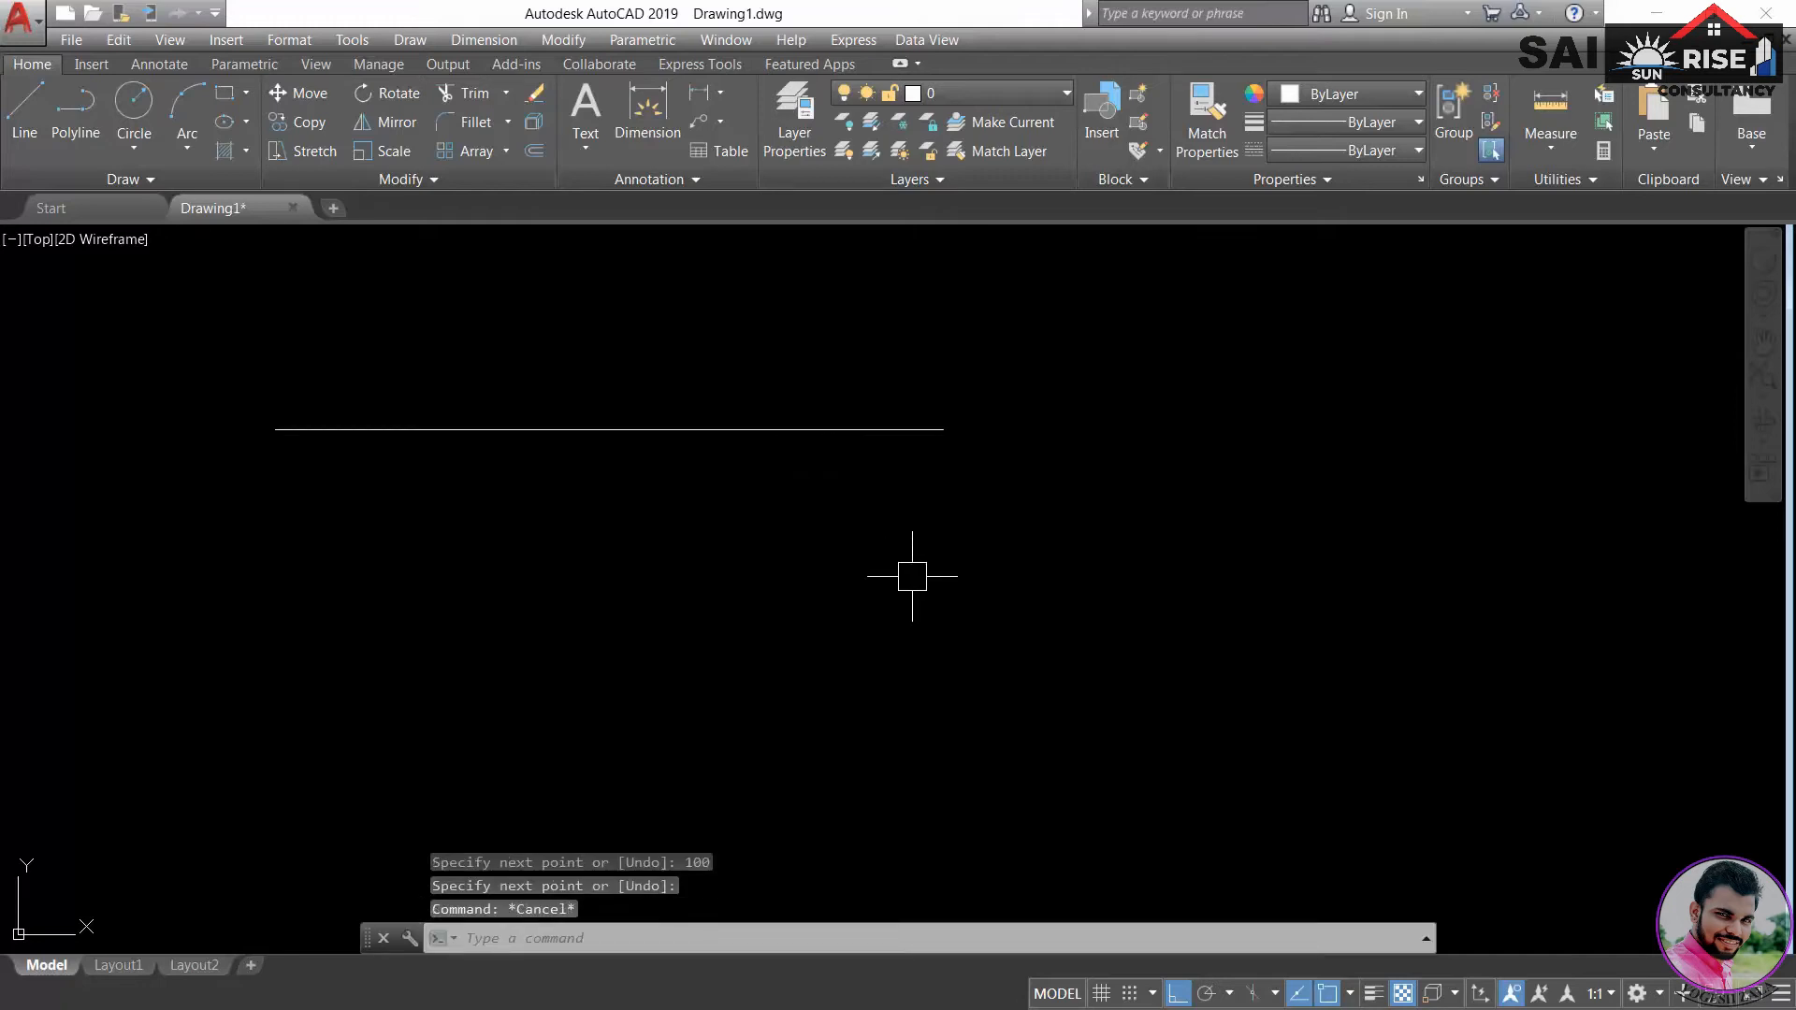
- Draw a circle to the right of the horizontal line, slightly lower than the line
text(c)
key(Return)
scroll(1180, 582, down, 2)
click(1310, 576)
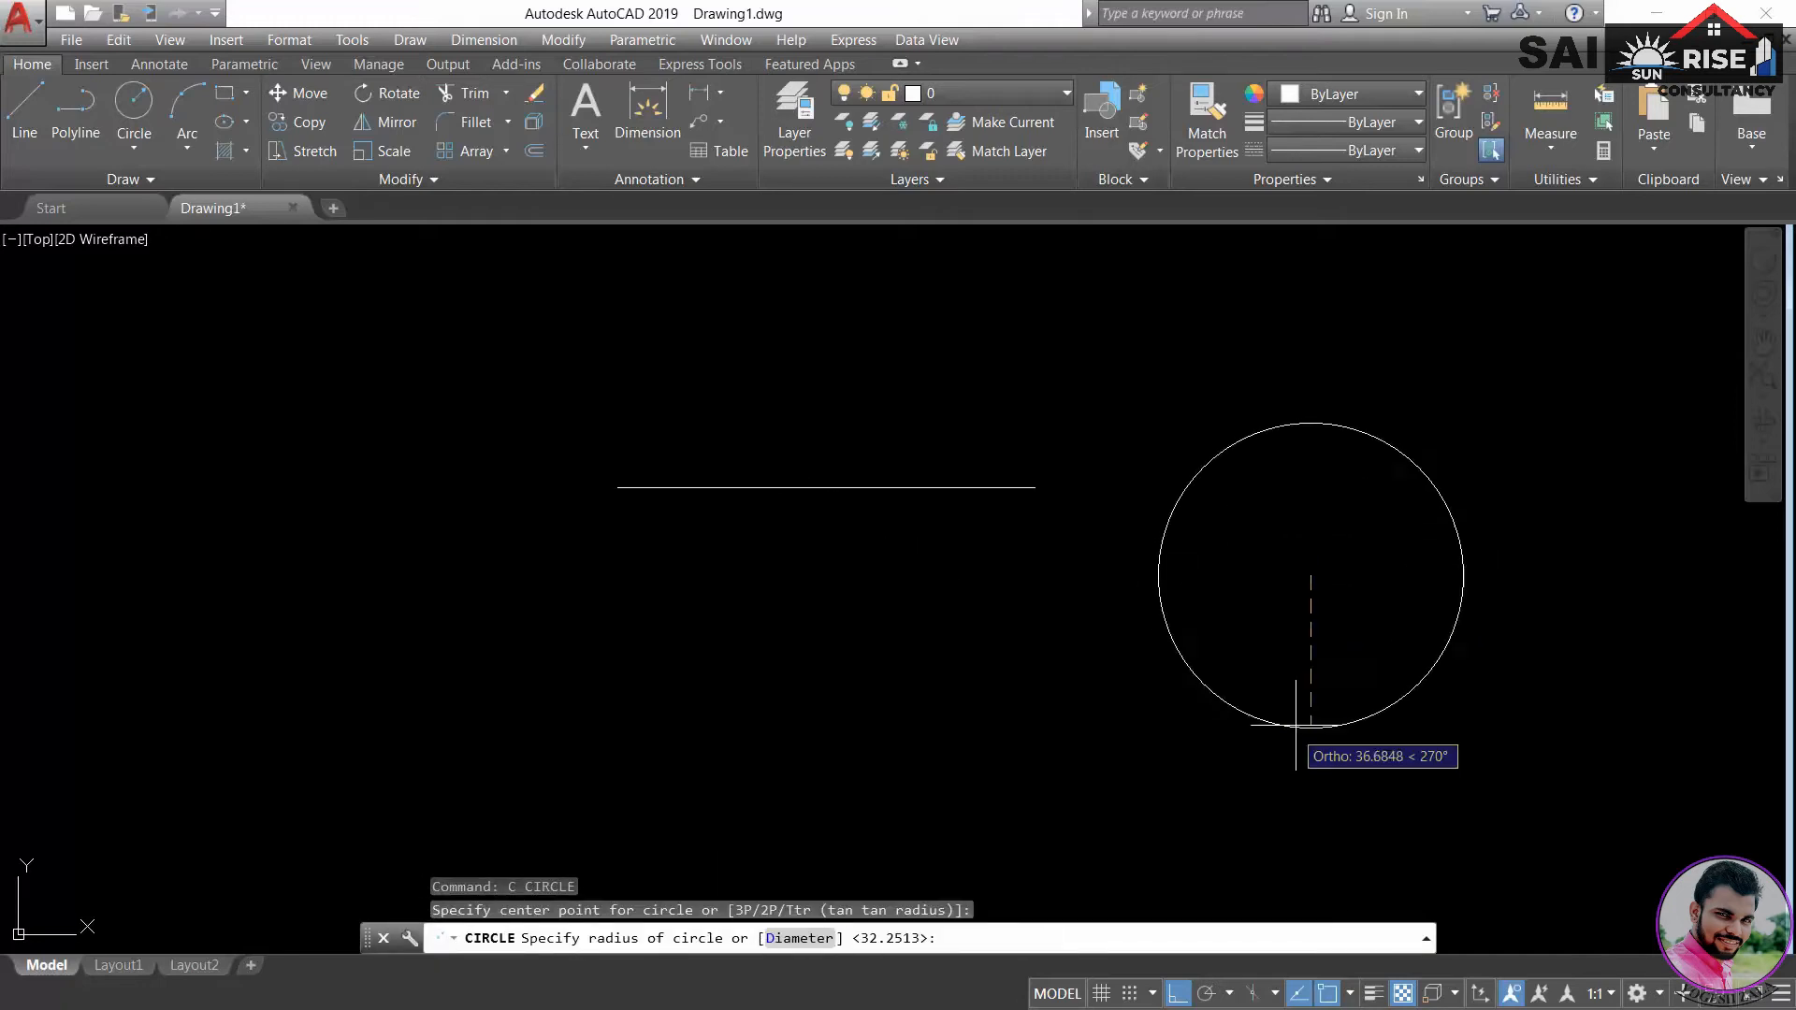
click(1310, 705)
middle_drag(972, 596, 981, 669)
key(Escape)
key(Escape)
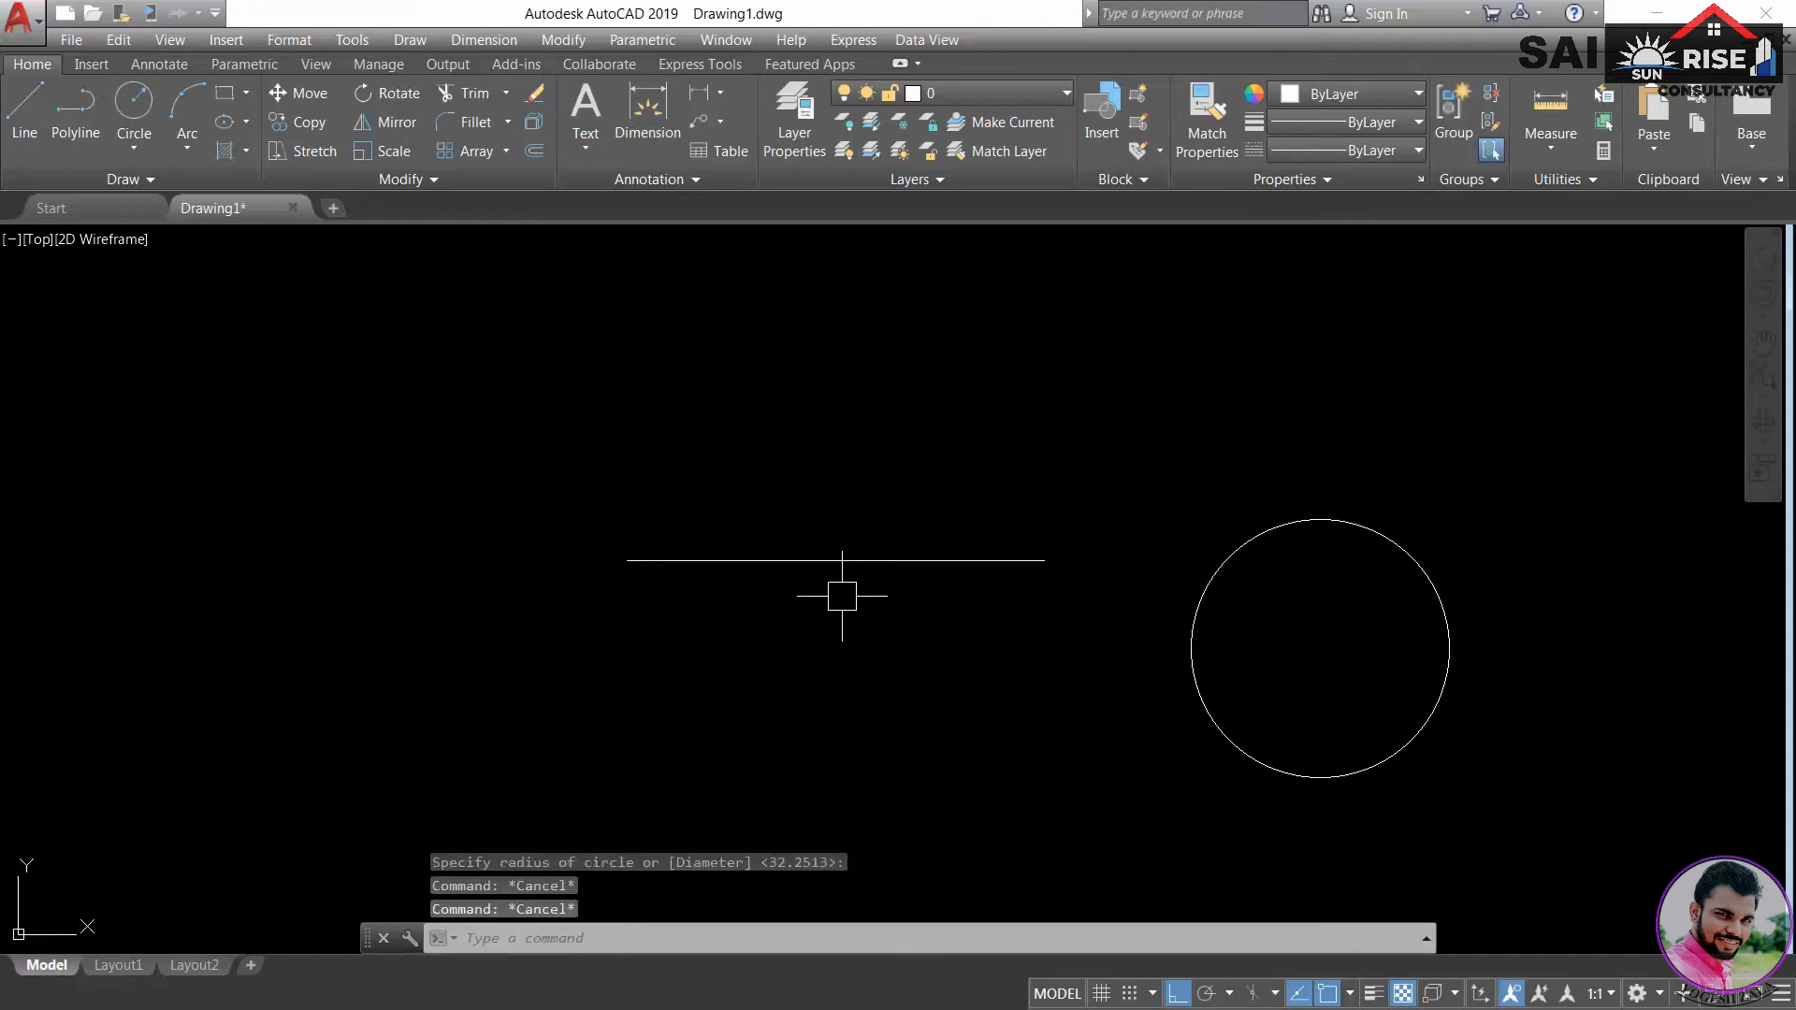
- Draw a nearly square rectangle to the left of the horizontal line
text(REC)
key(Return)
click(288, 501)
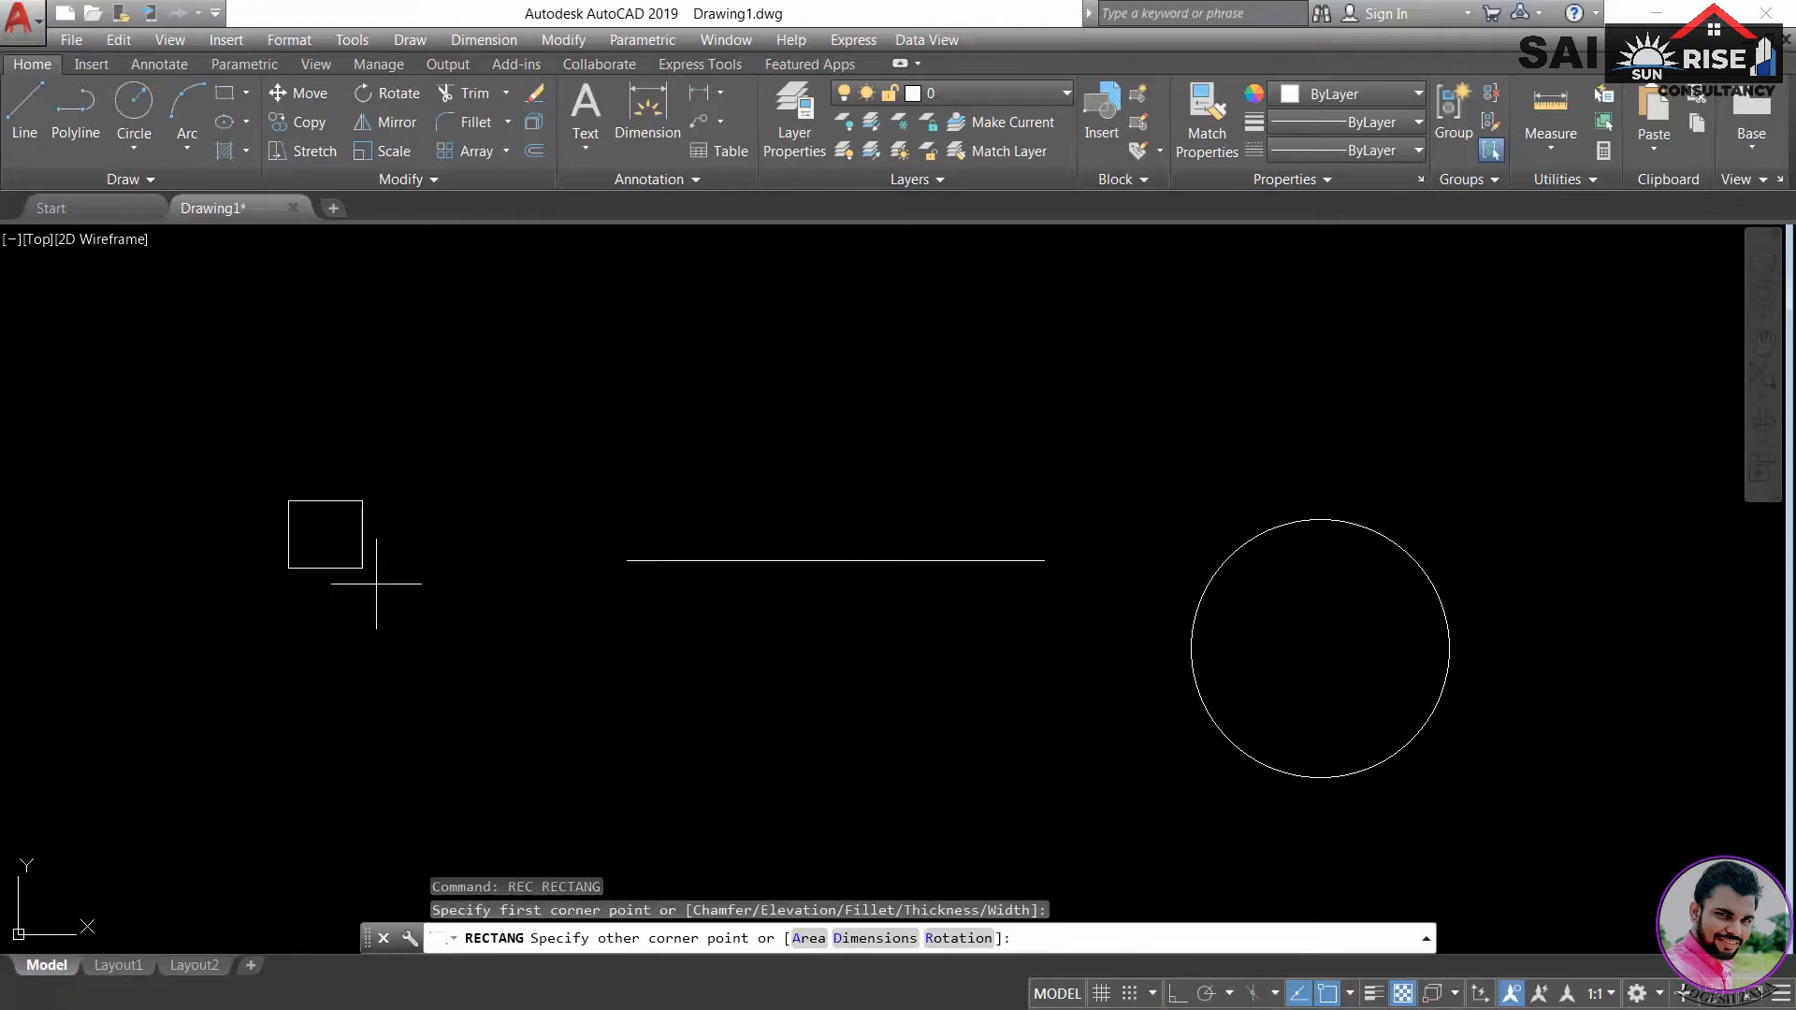
click(537, 739)
middle_drag(741, 725, 582, 549)
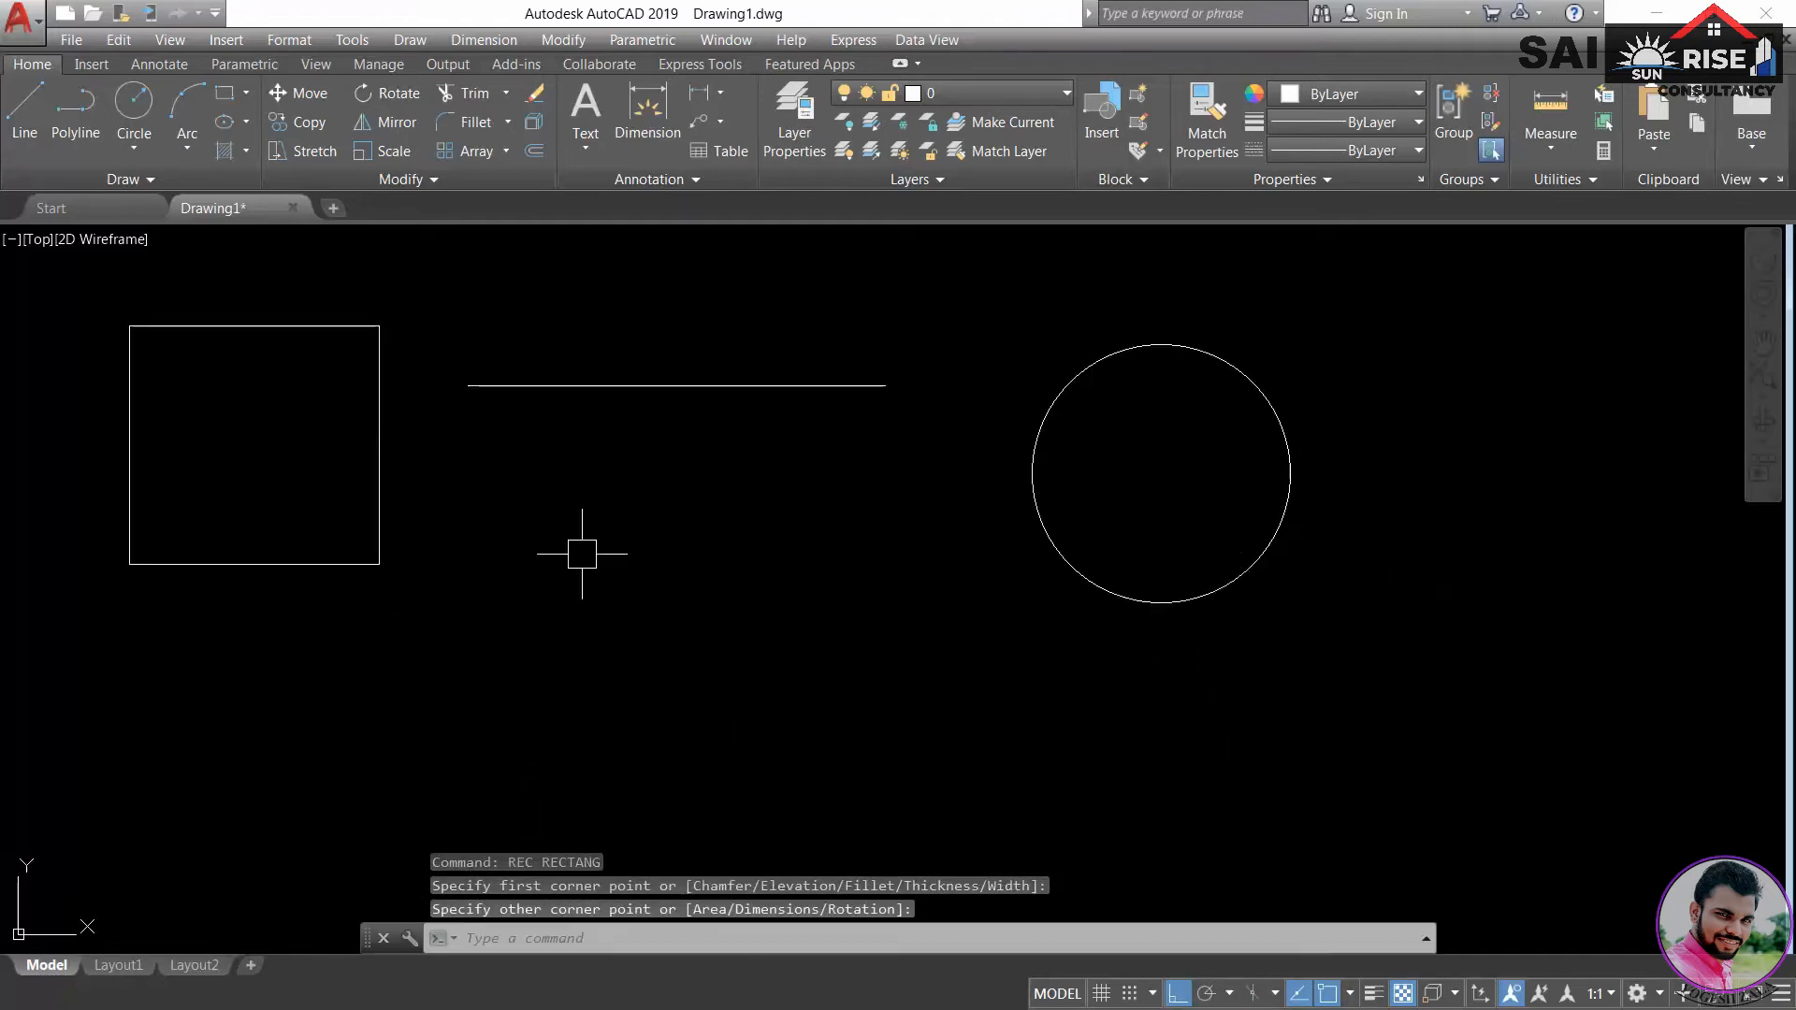
- Review the list of enabled object snap modes, then close it without changes
click(1351, 995)
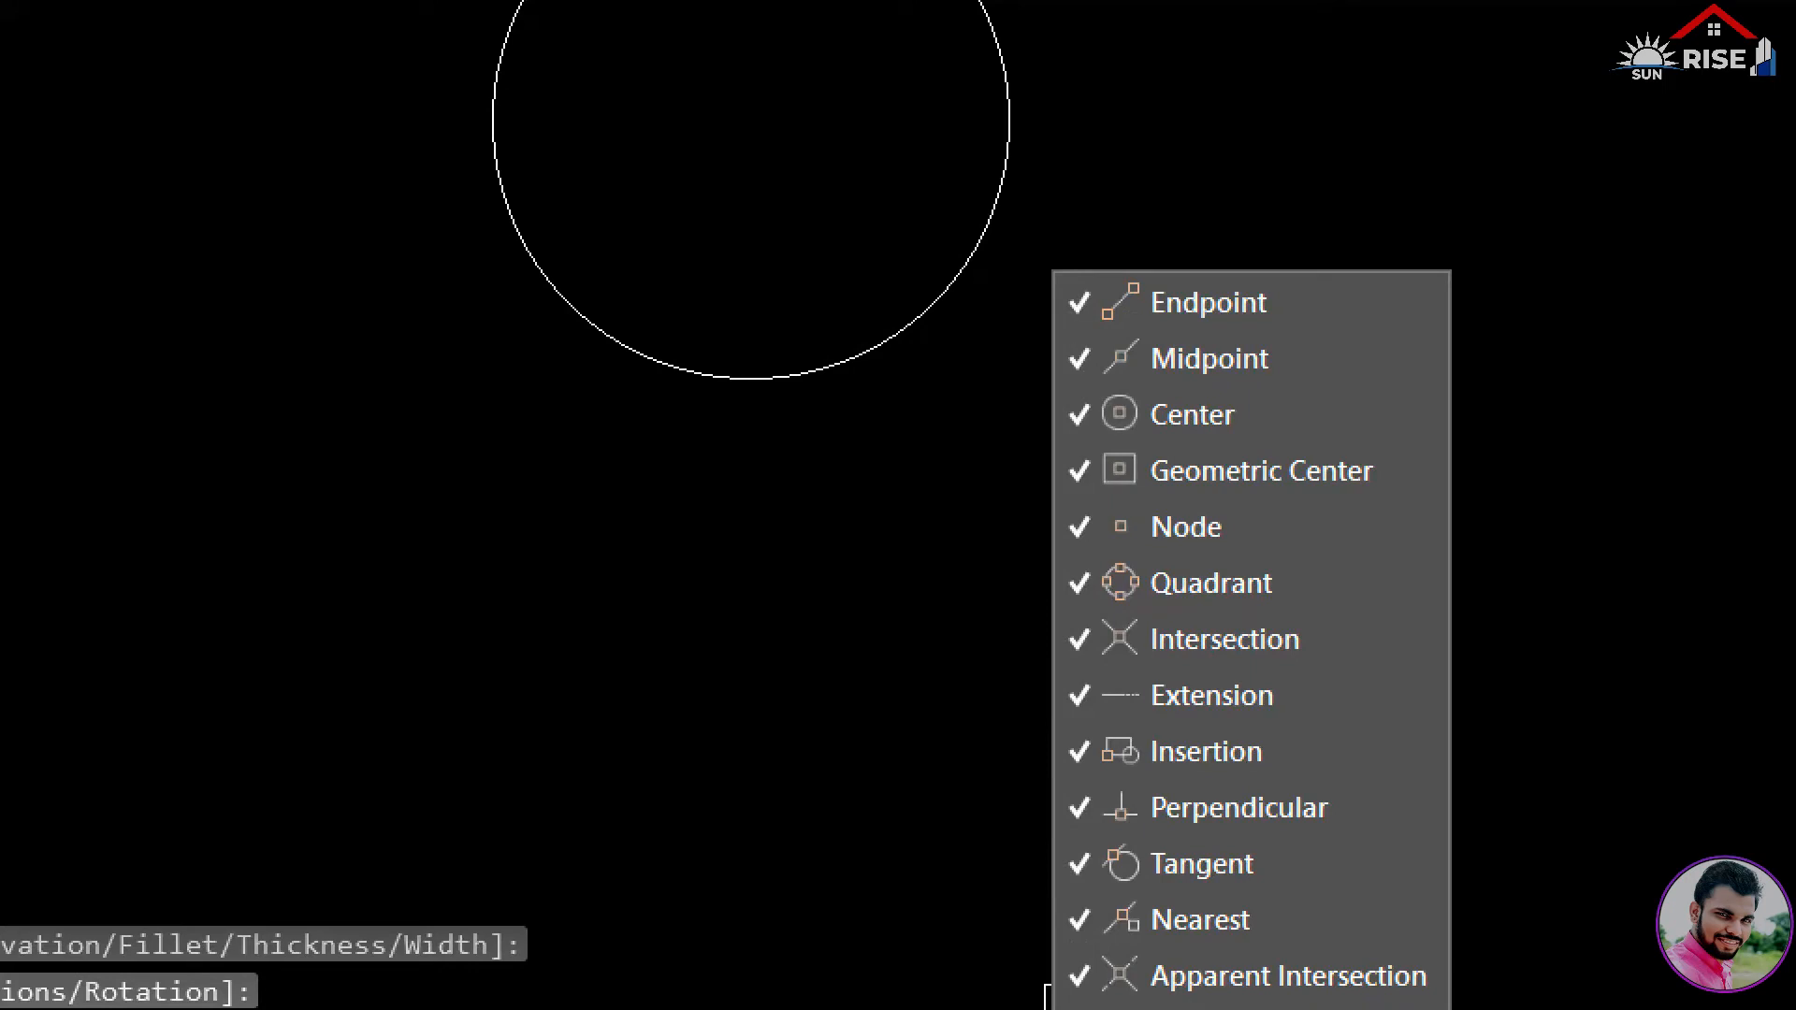
key(Escape)
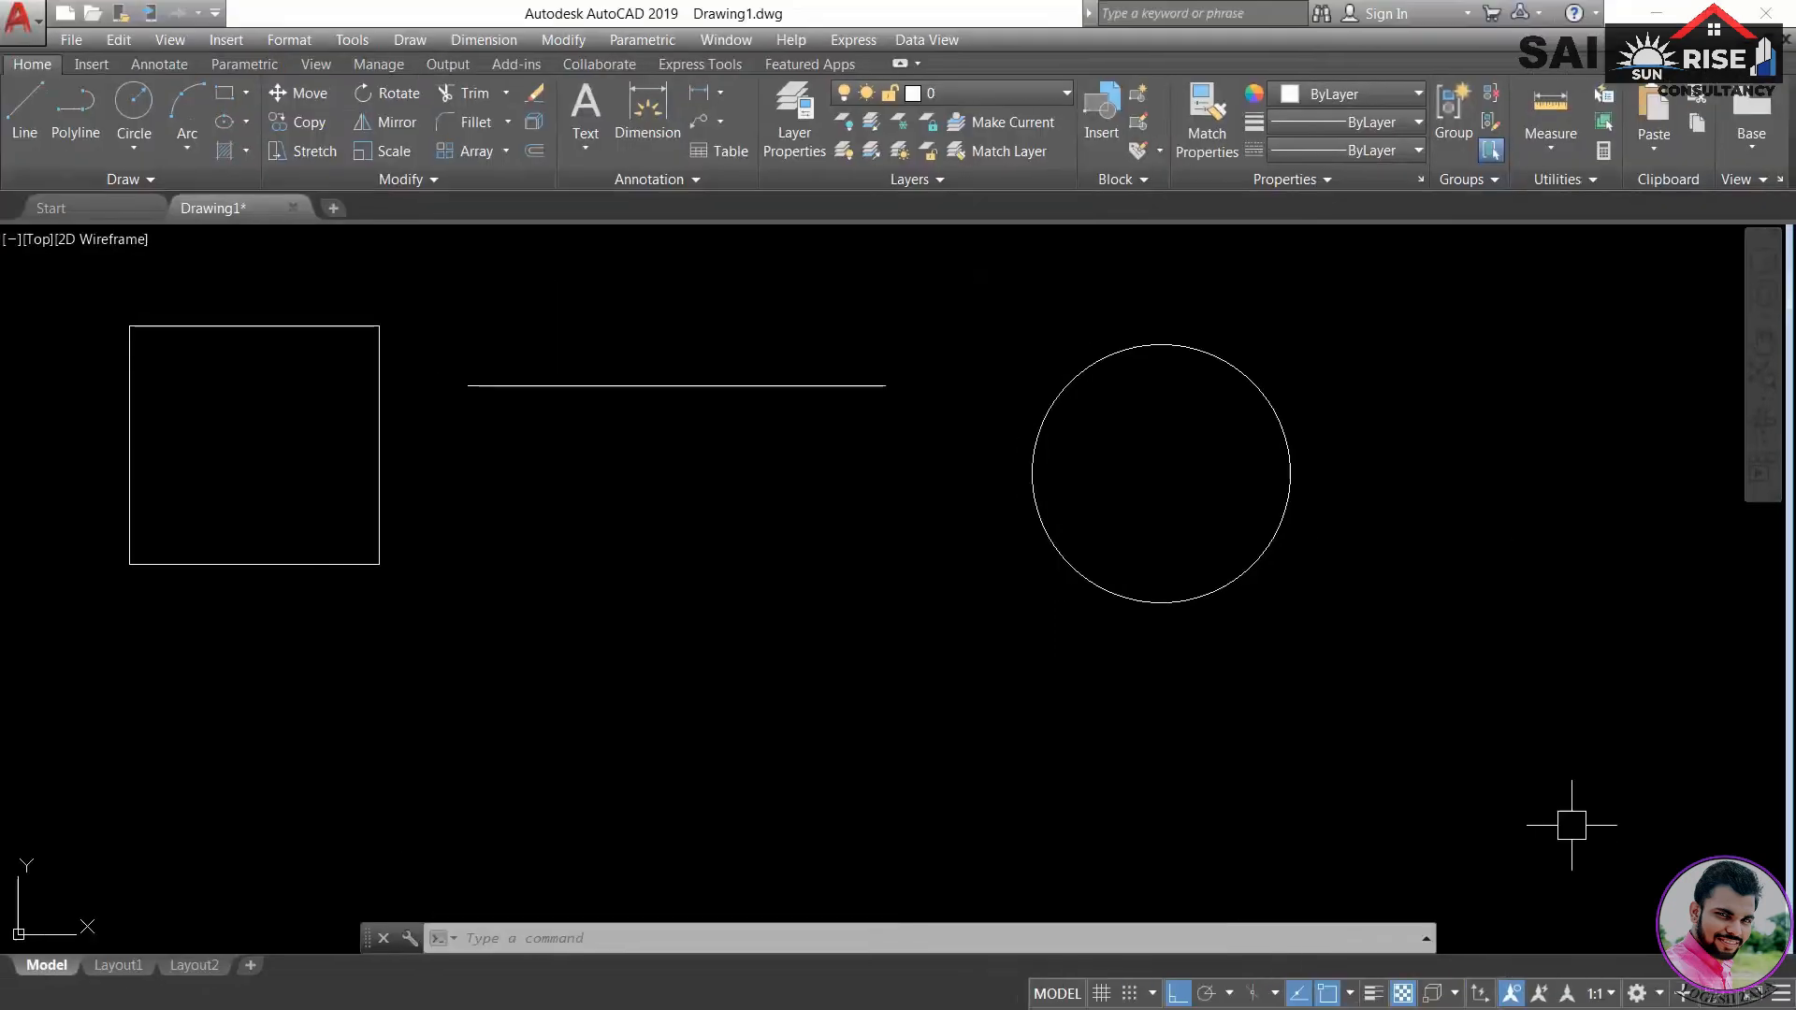
middle_drag(549, 593, 601, 633)
middle_drag(895, 547, 978, 526)
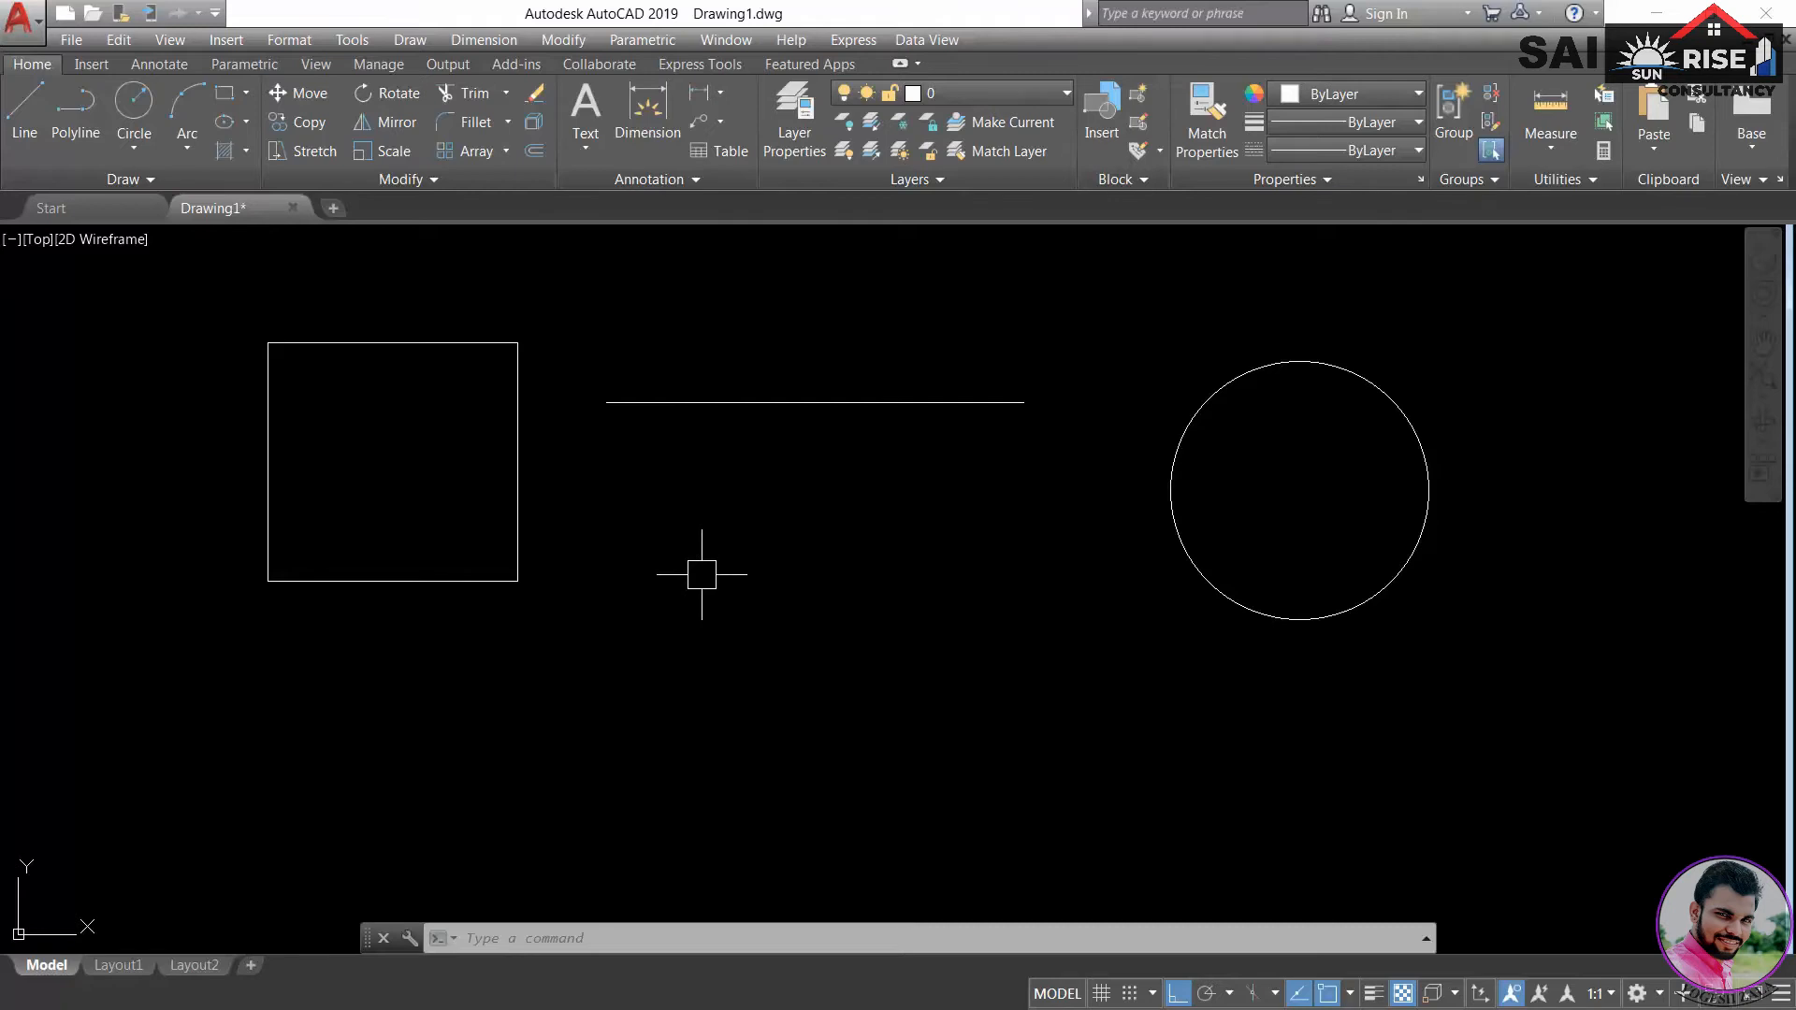
- Preview the snap points along the horizontal line with the Line command, cancel it, and review the object snap mode list
text(L)
key(Return)
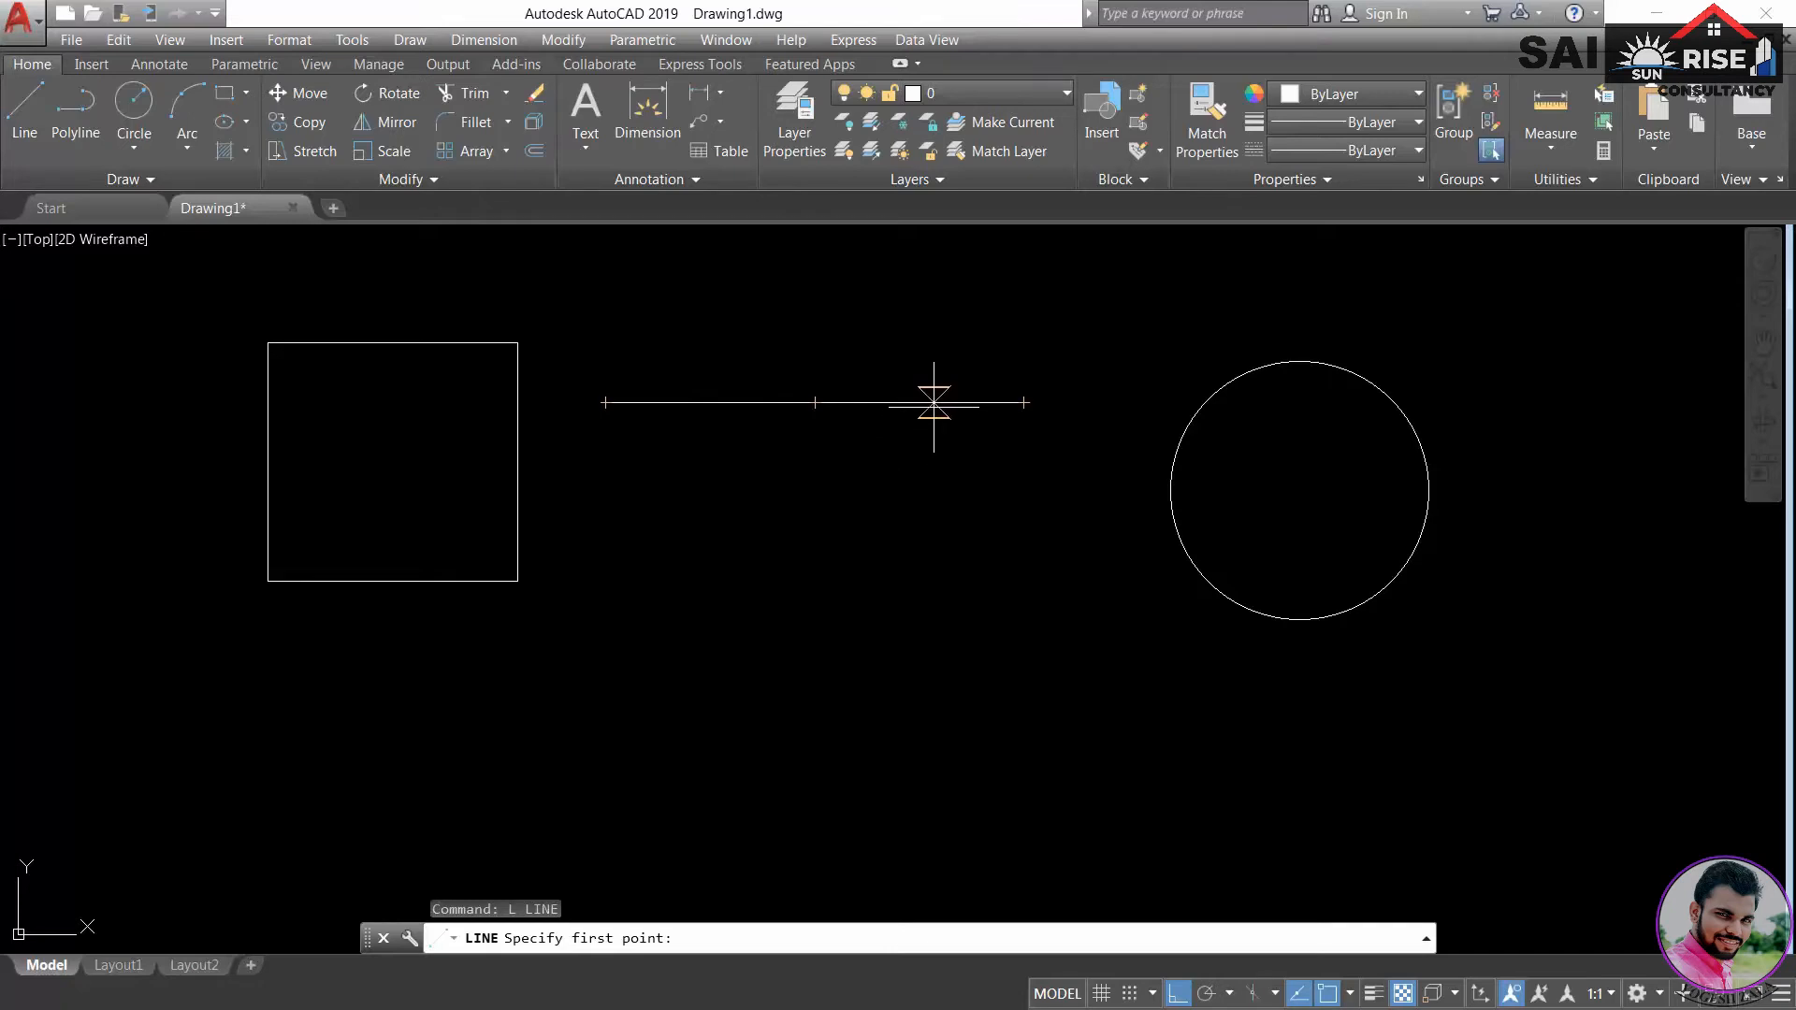
key(Escape)
click(1349, 993)
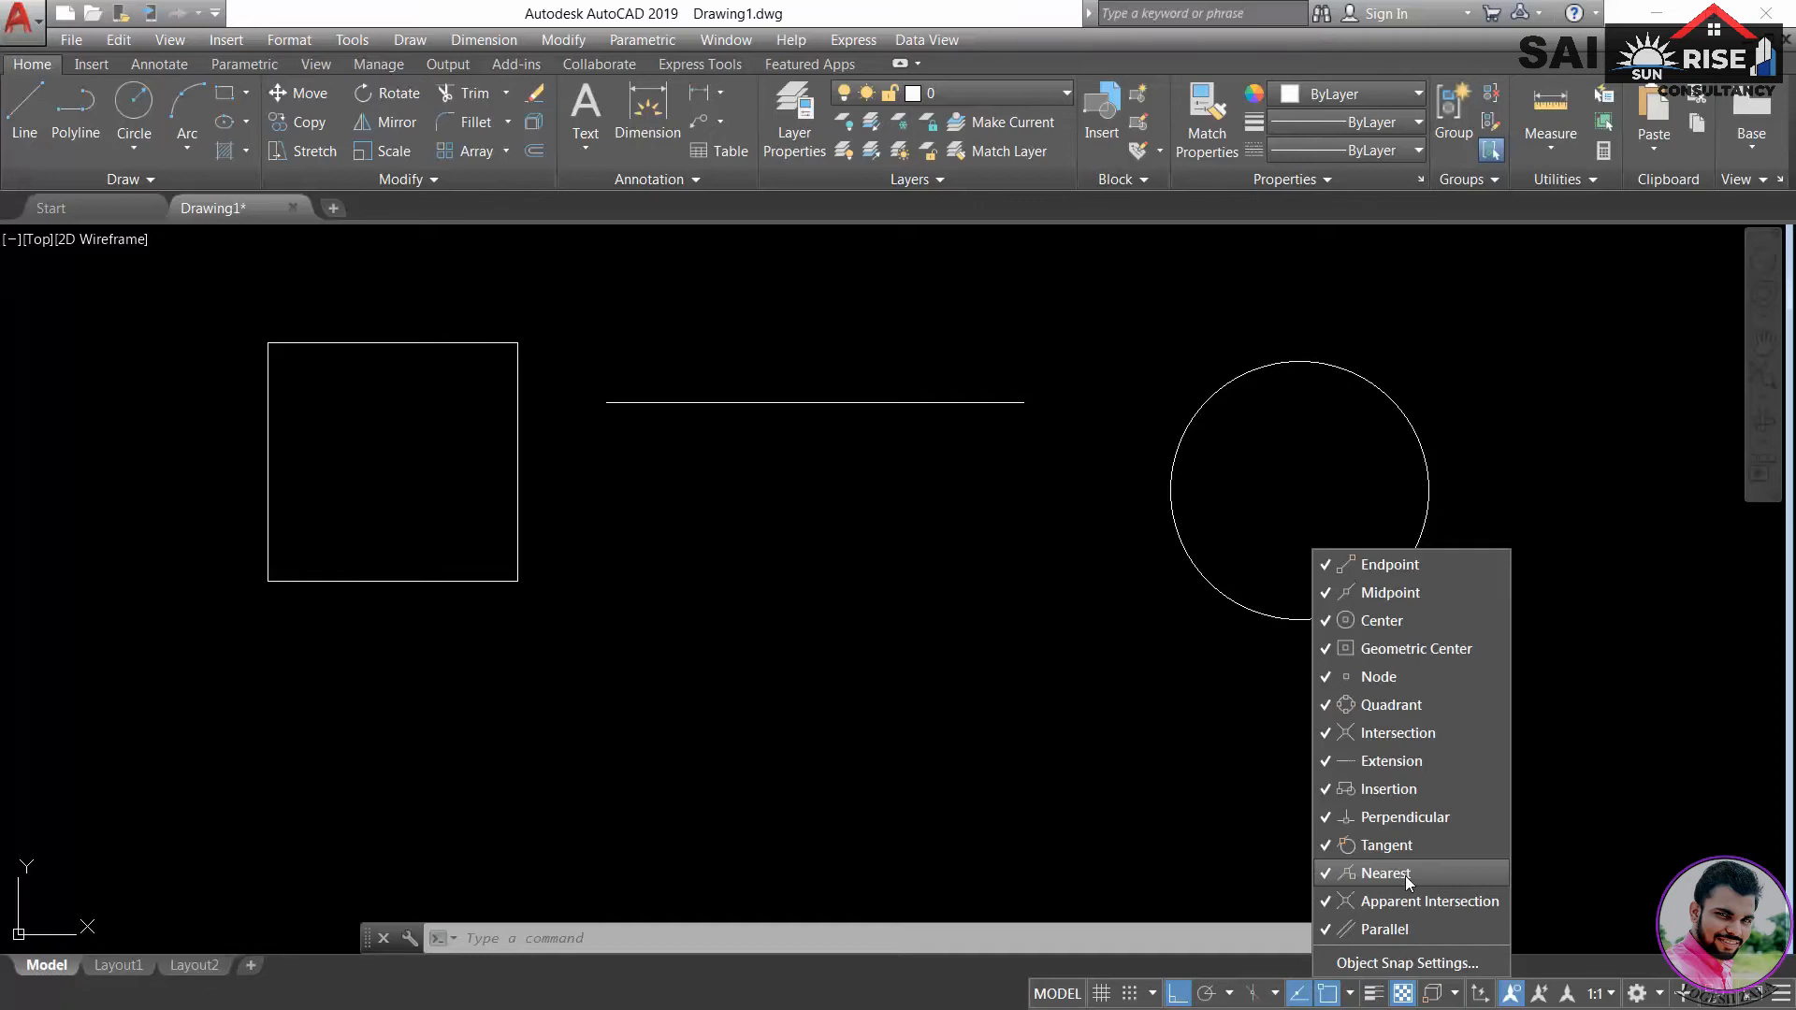
click(1435, 653)
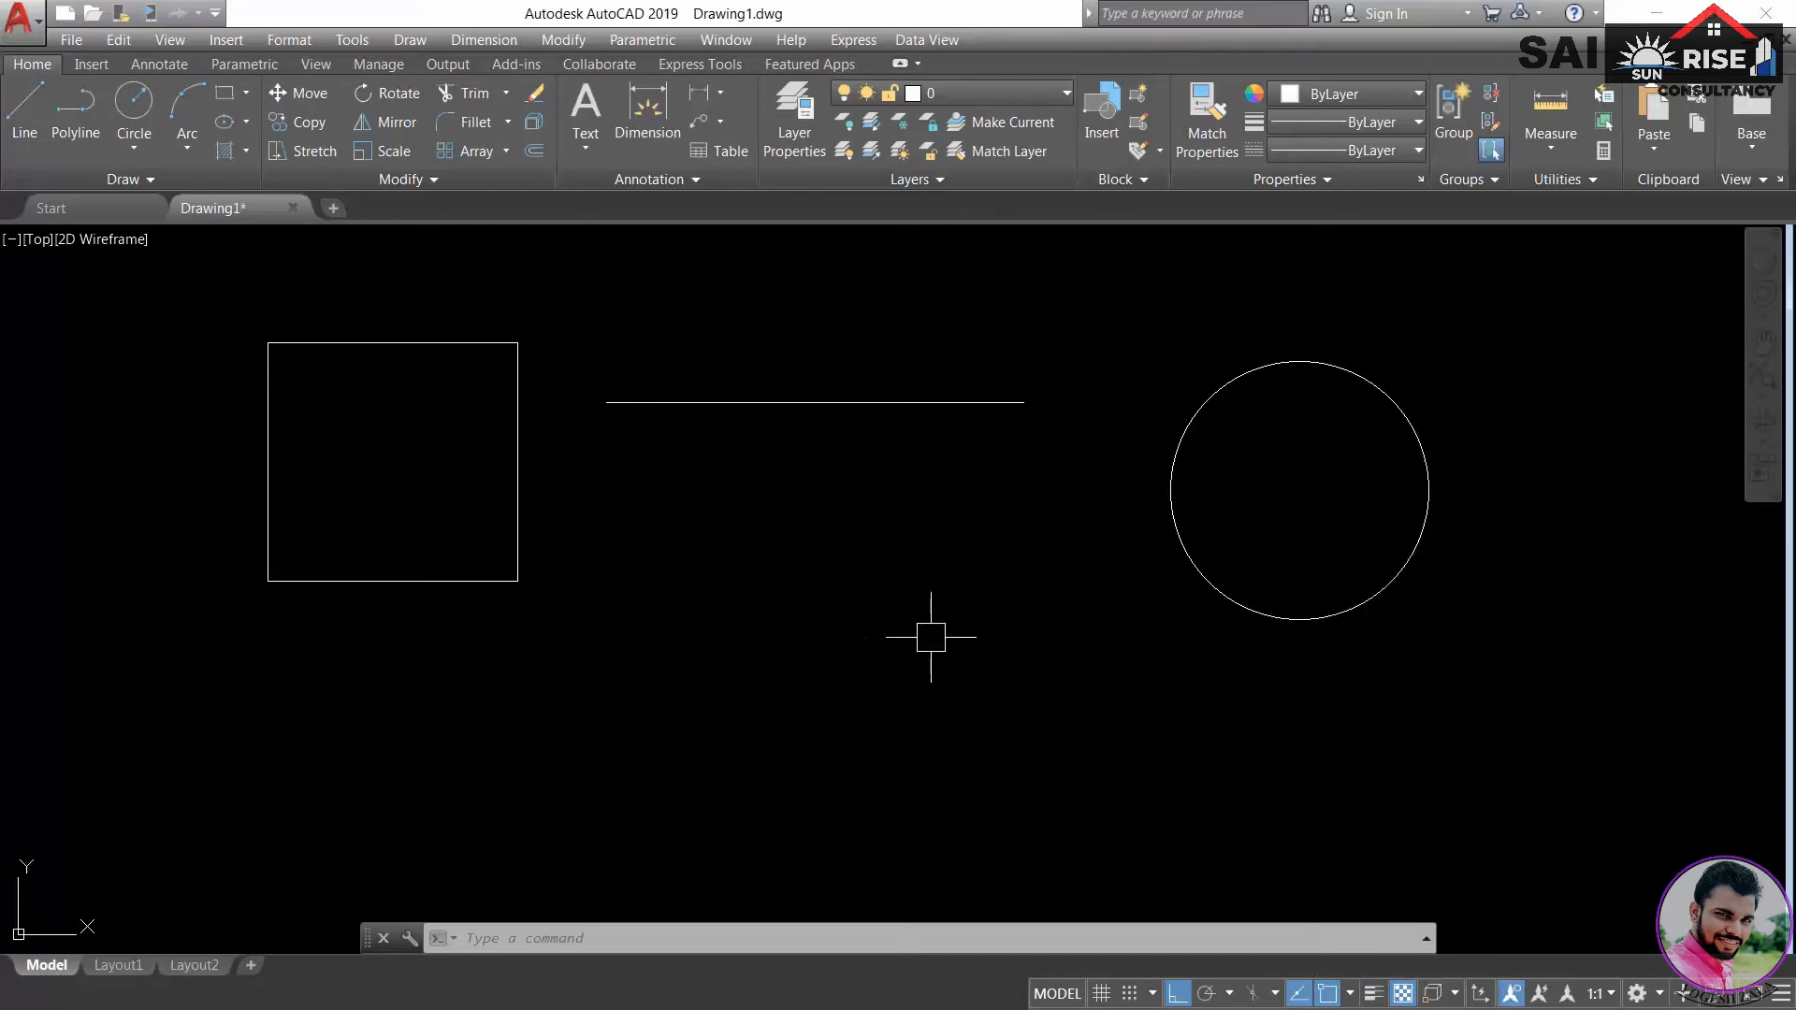
- Preview the snap points on the rectangle and circle with the Line command, check the snap mode list, and cancel without drawing
text(LINE)
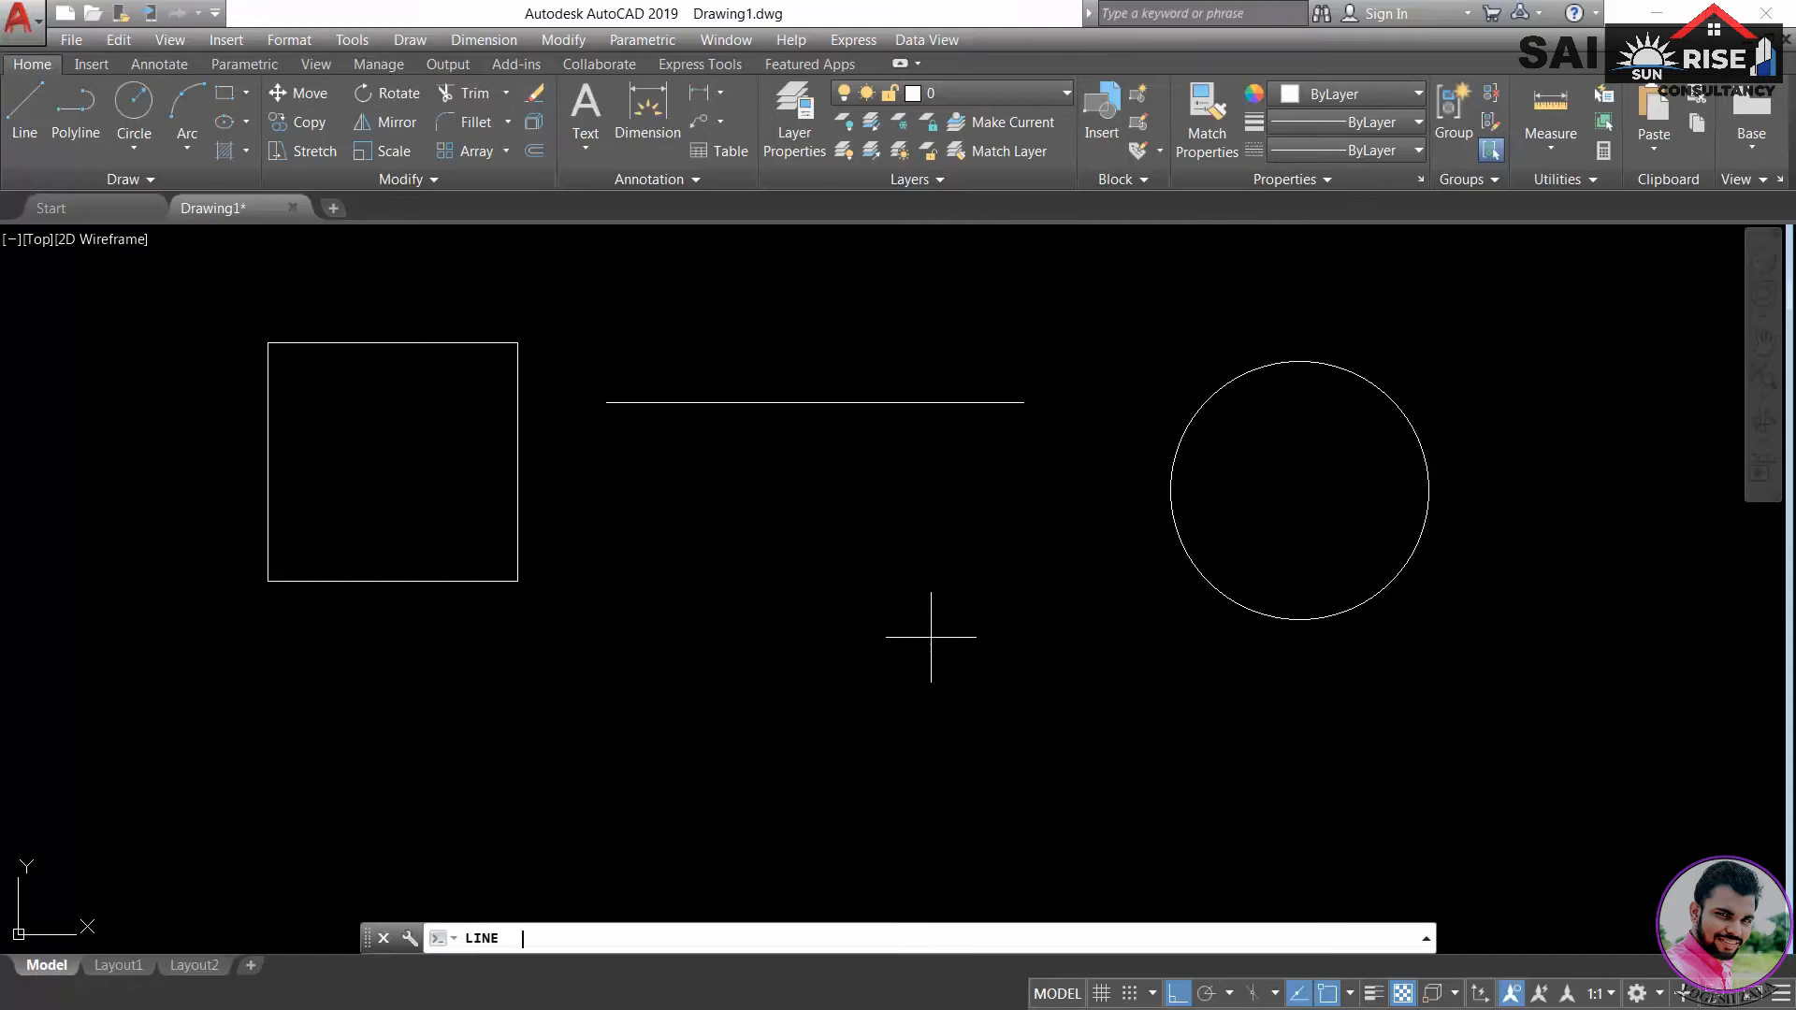
key(Return)
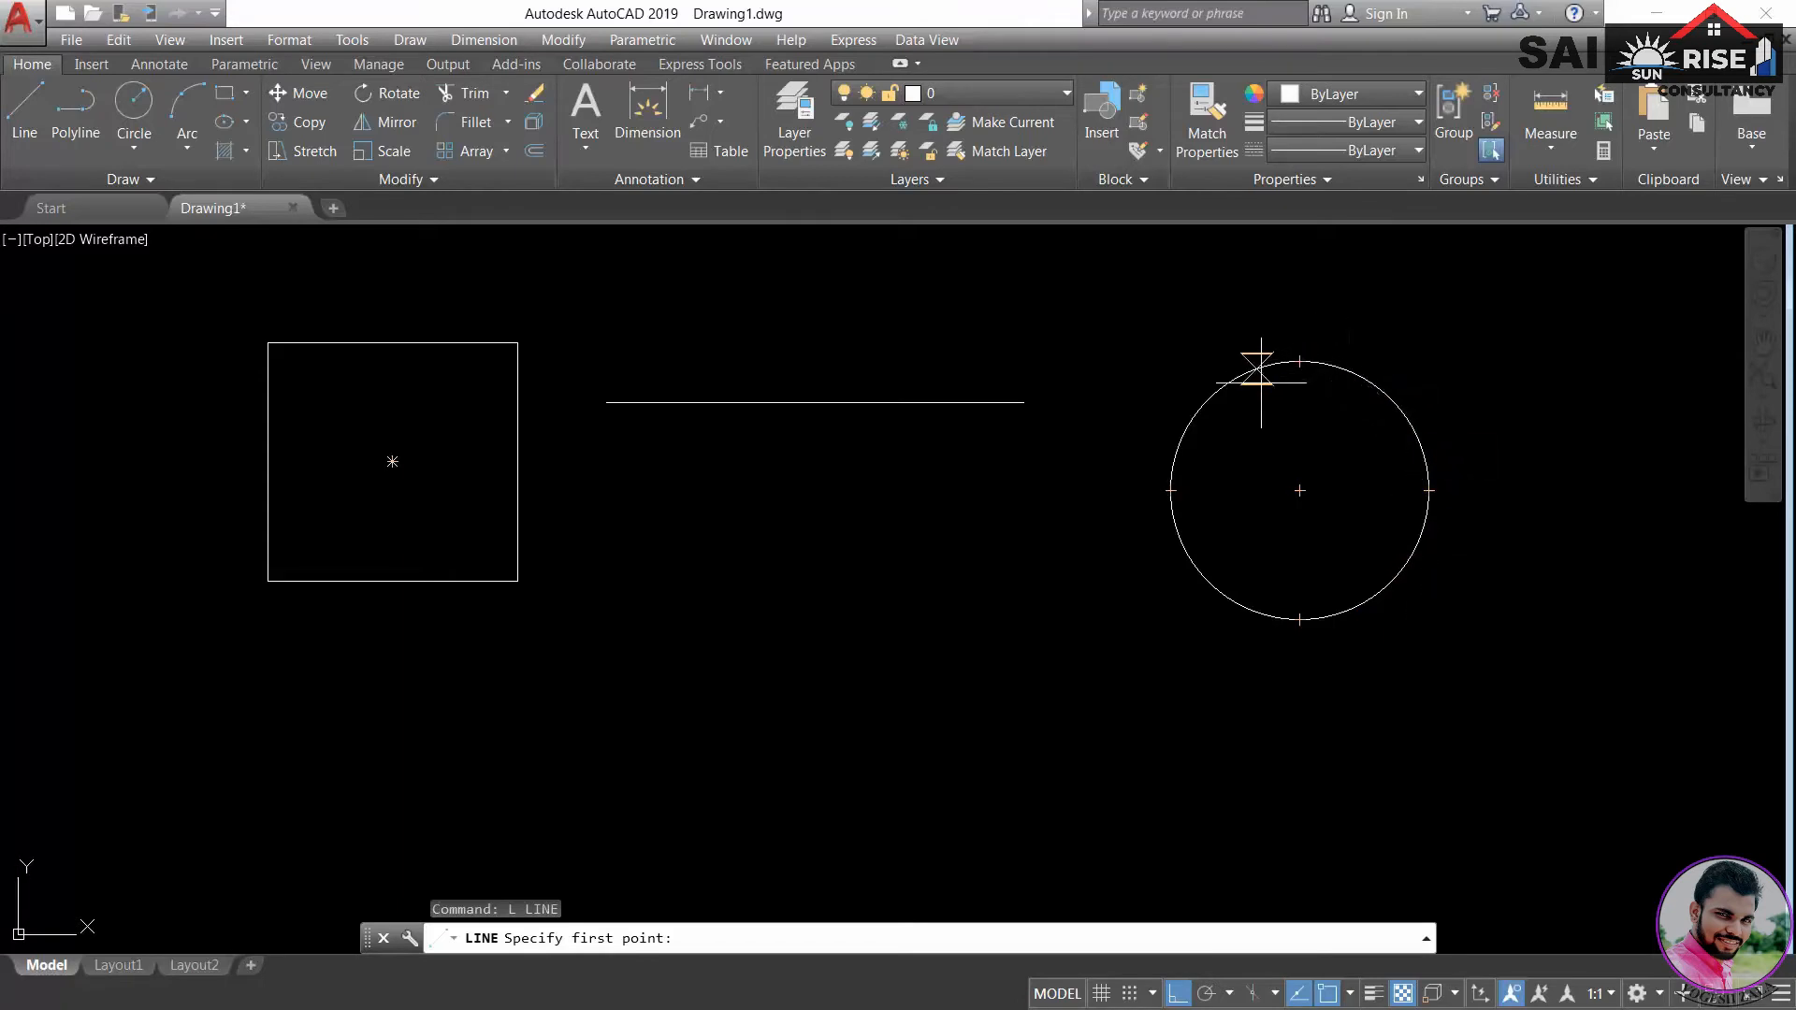
click(1350, 993)
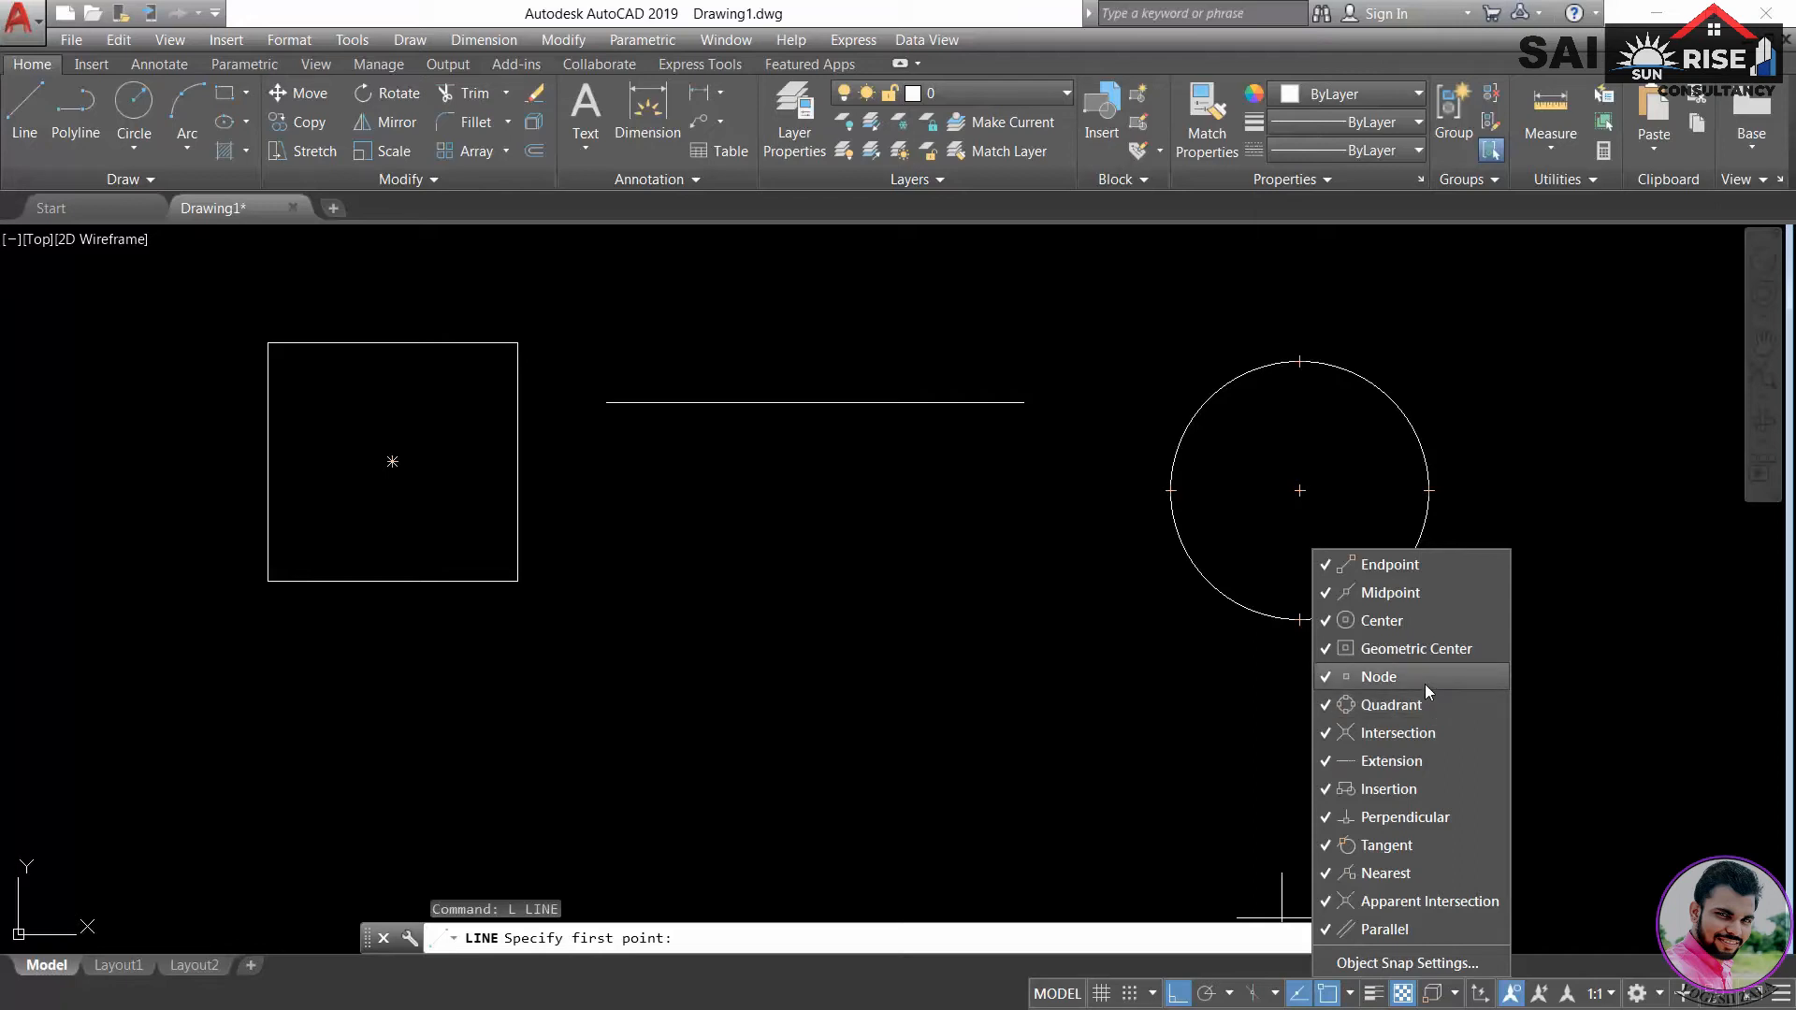
key(Escape)
key(Escape)
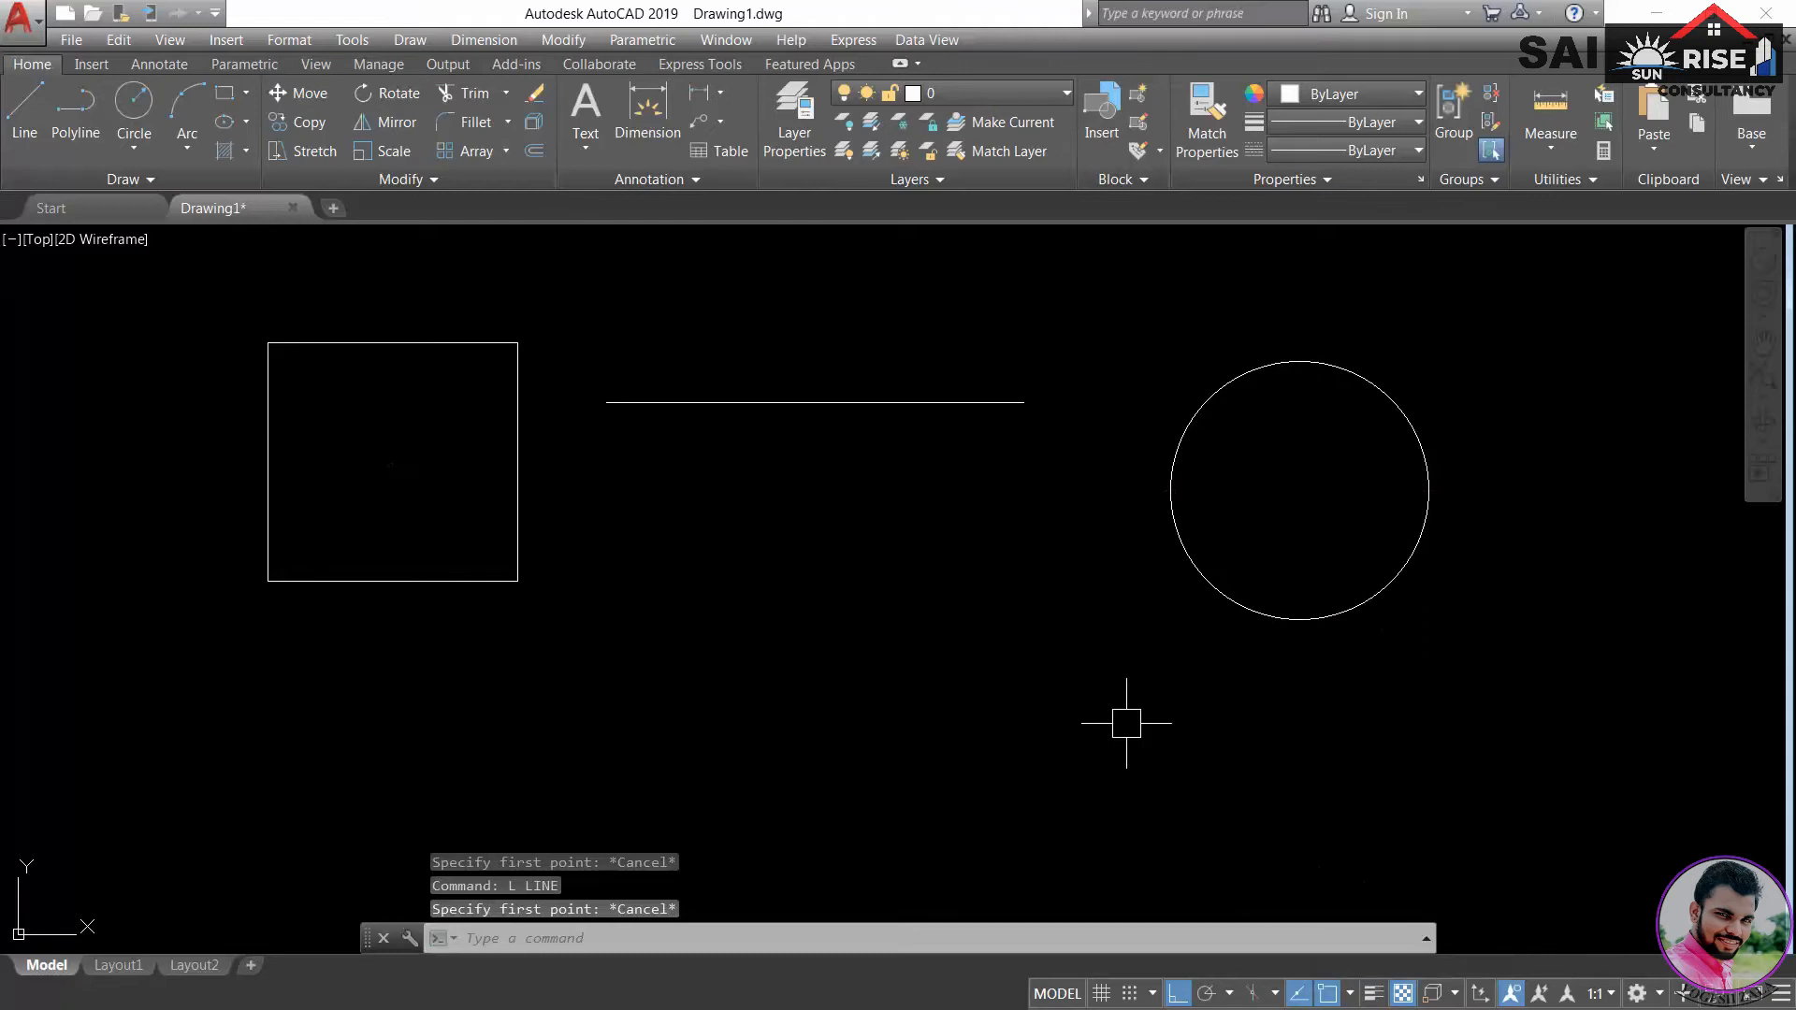
- Place a single point below the horizontal line
text(PO)
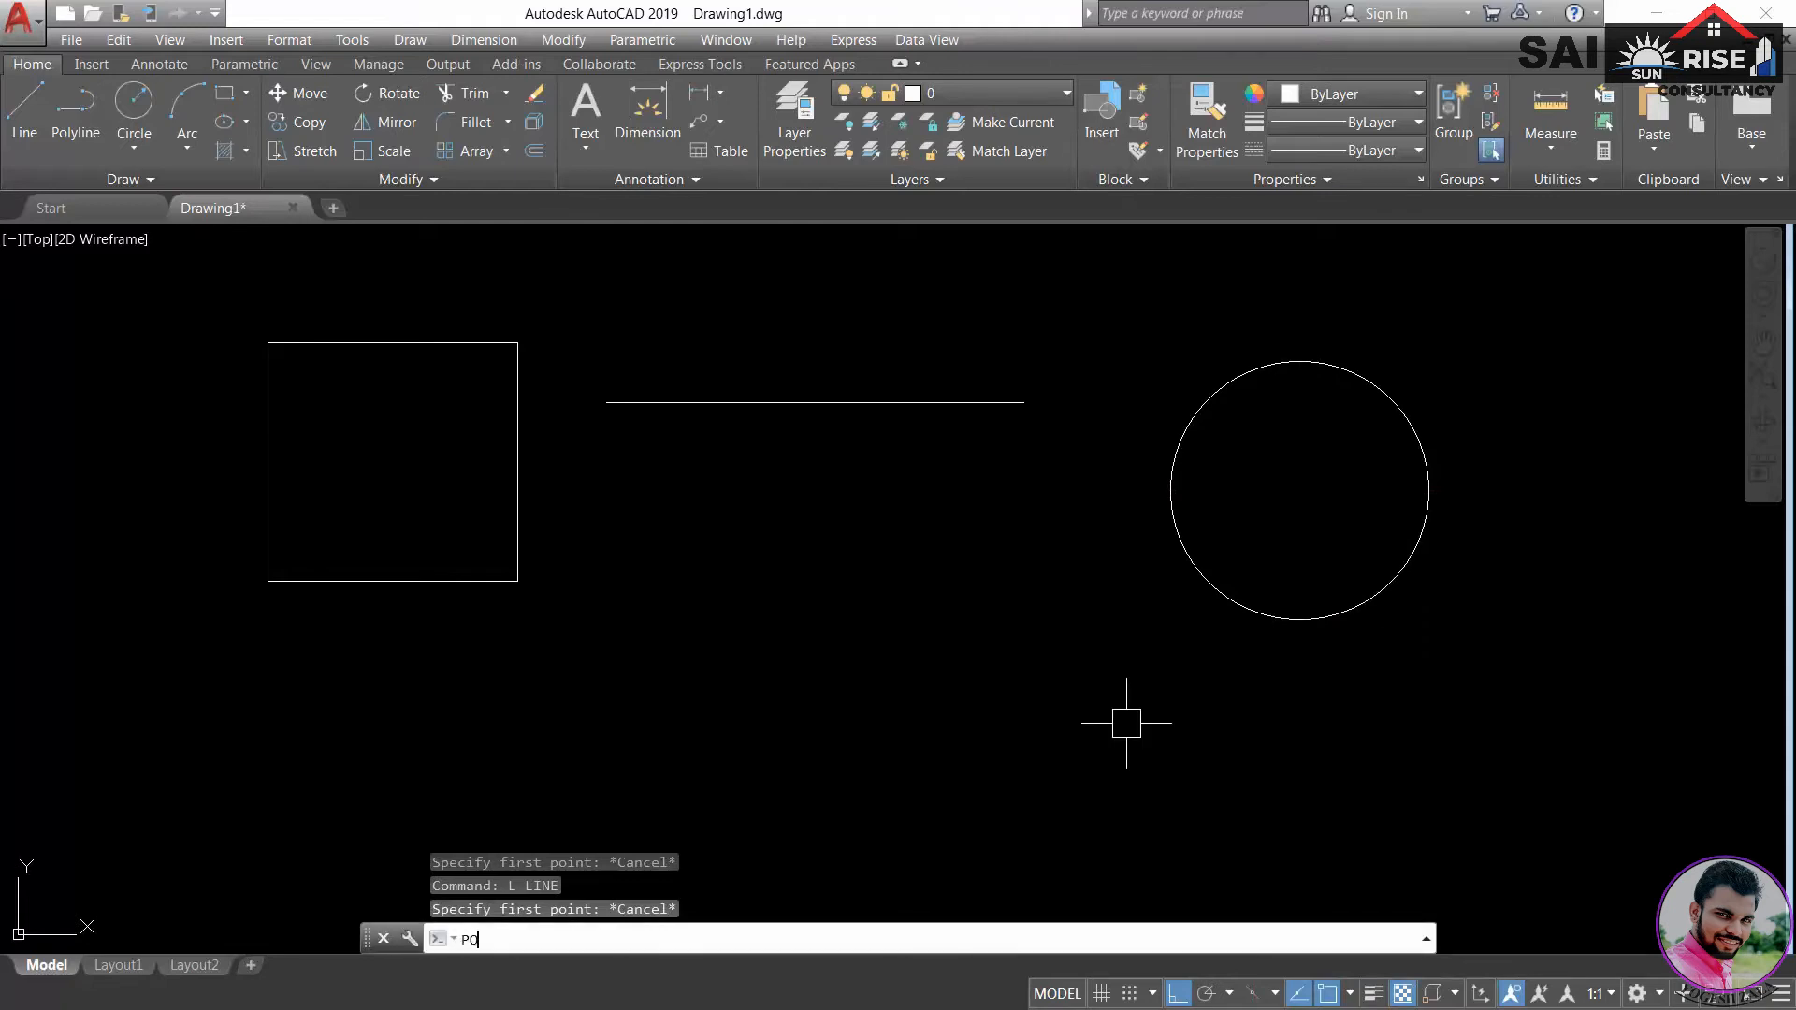
key(Return)
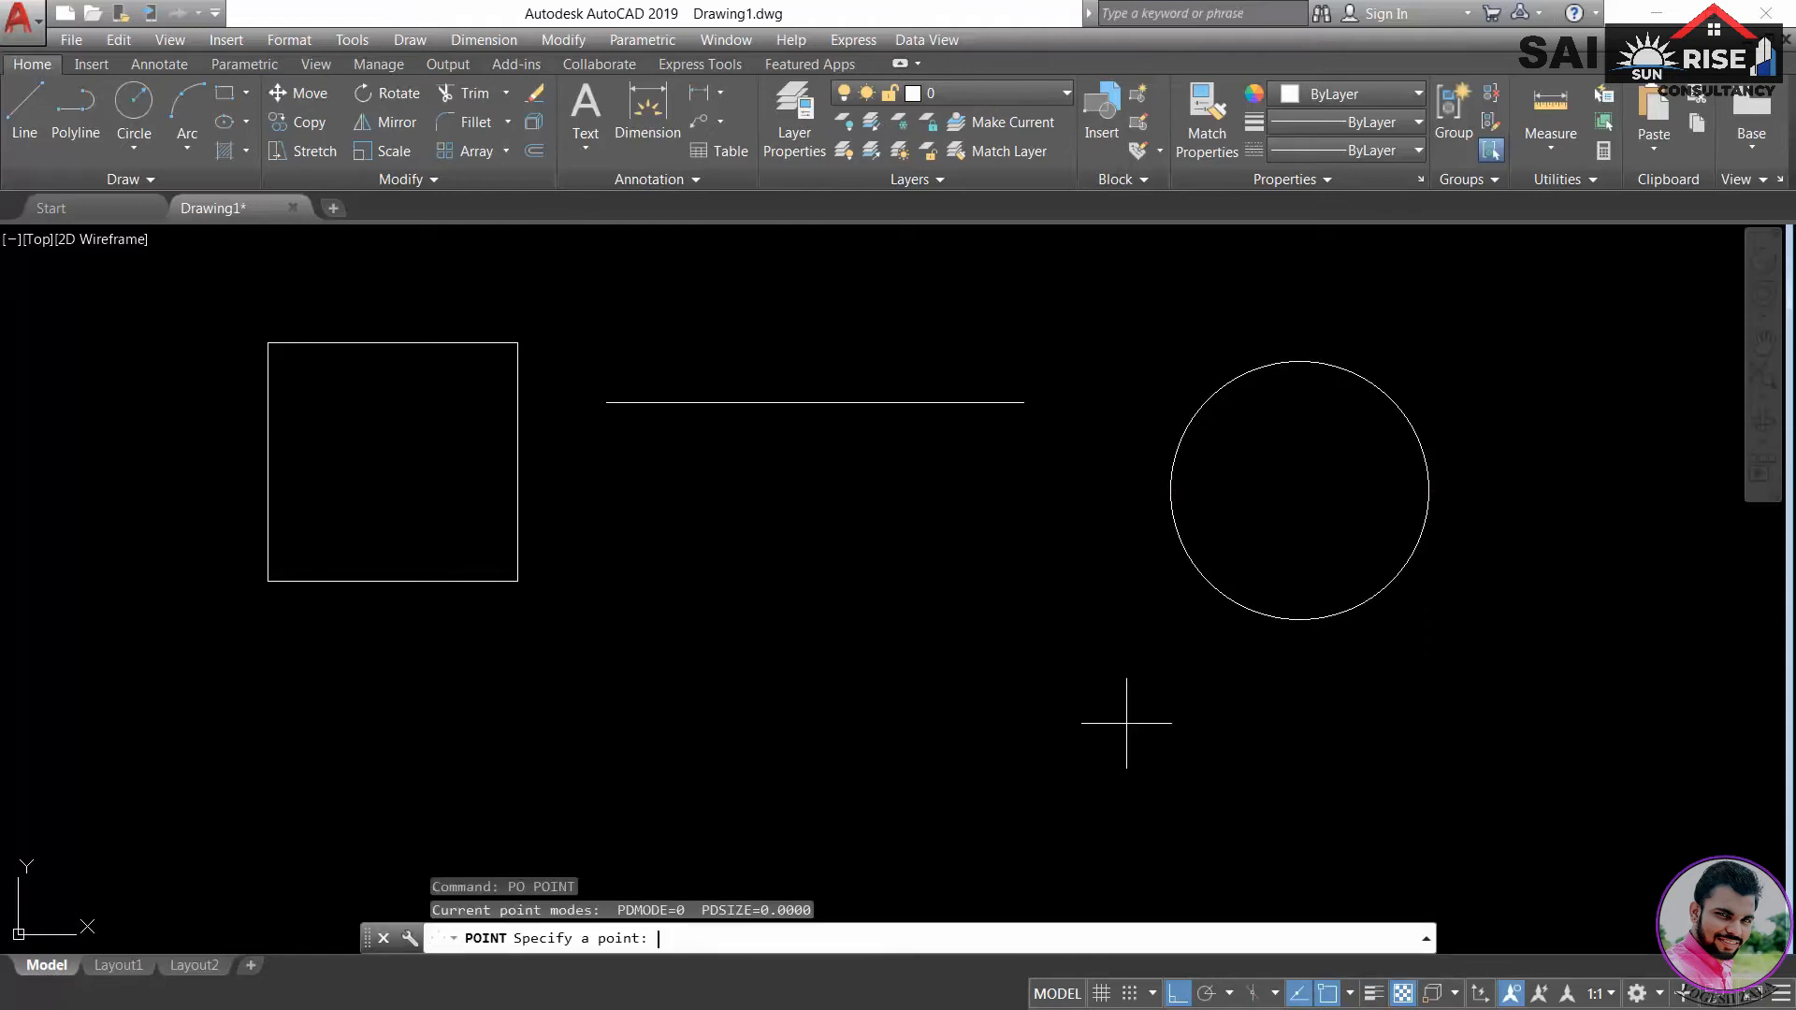
click(775, 645)
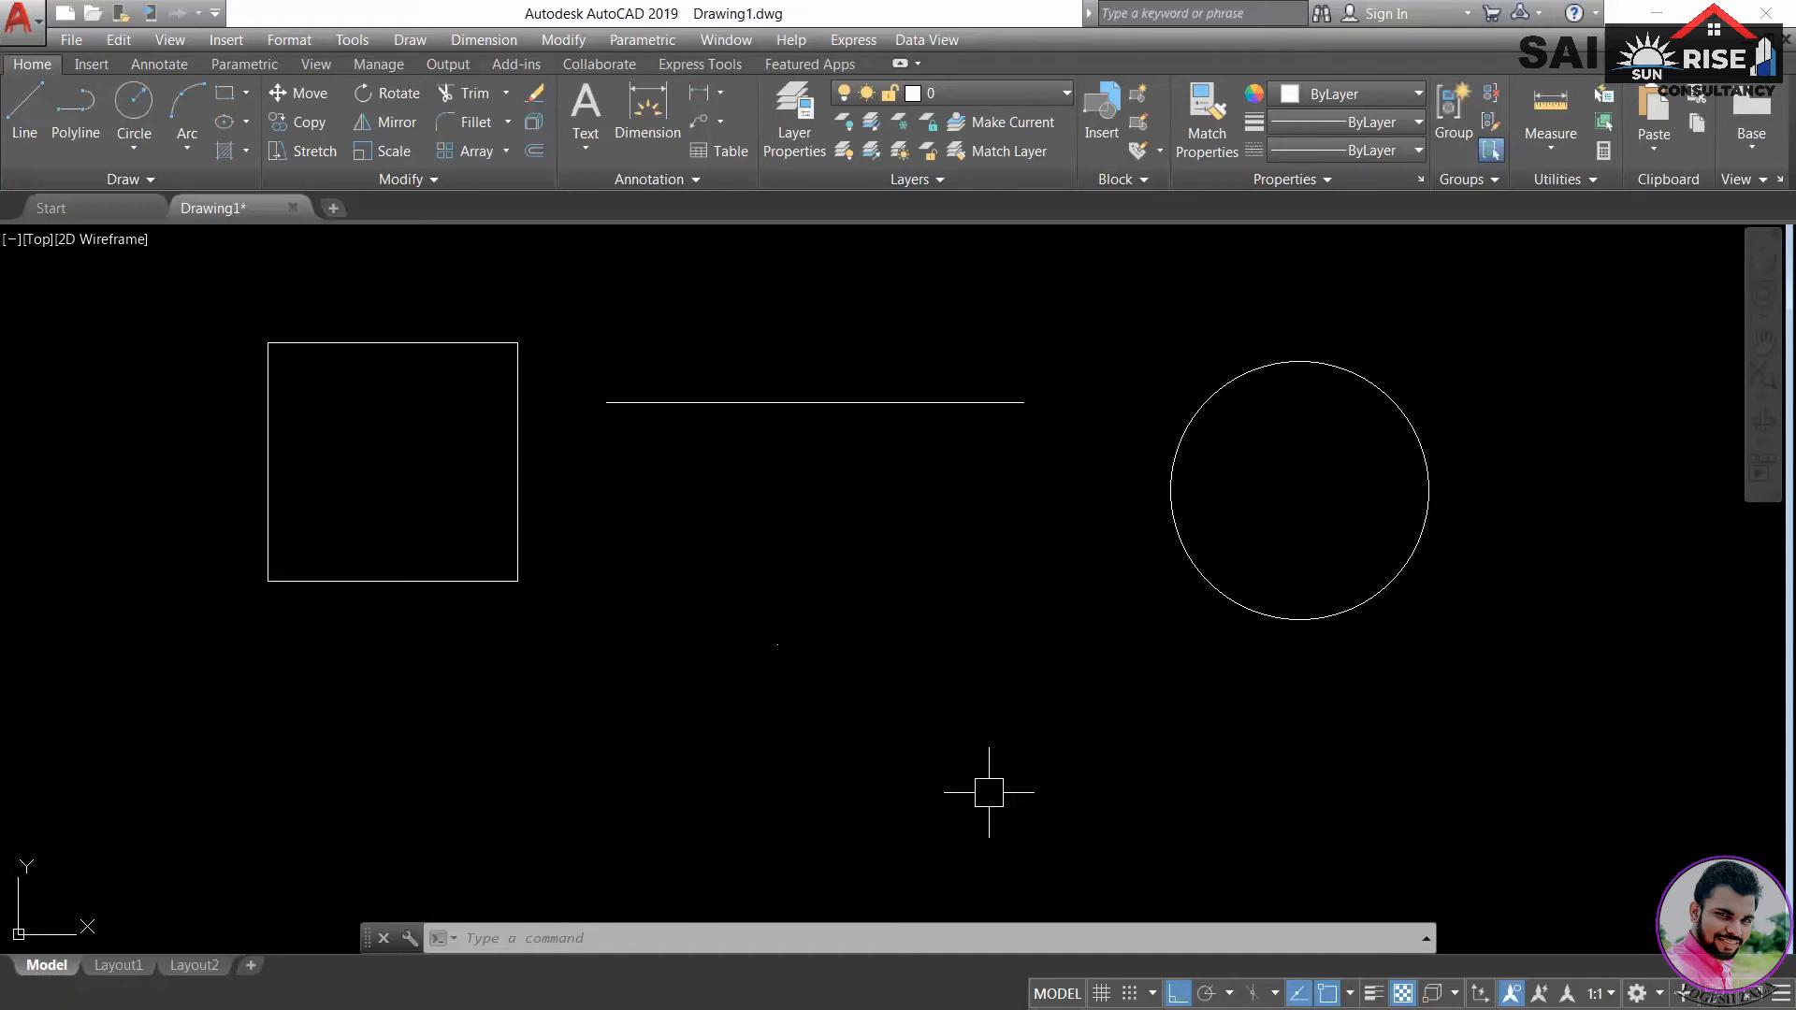
- Preview the Node snap on the point with the Line command, cancel it, and check the Intersection entry among the snap modes
text(L)
key(Return)
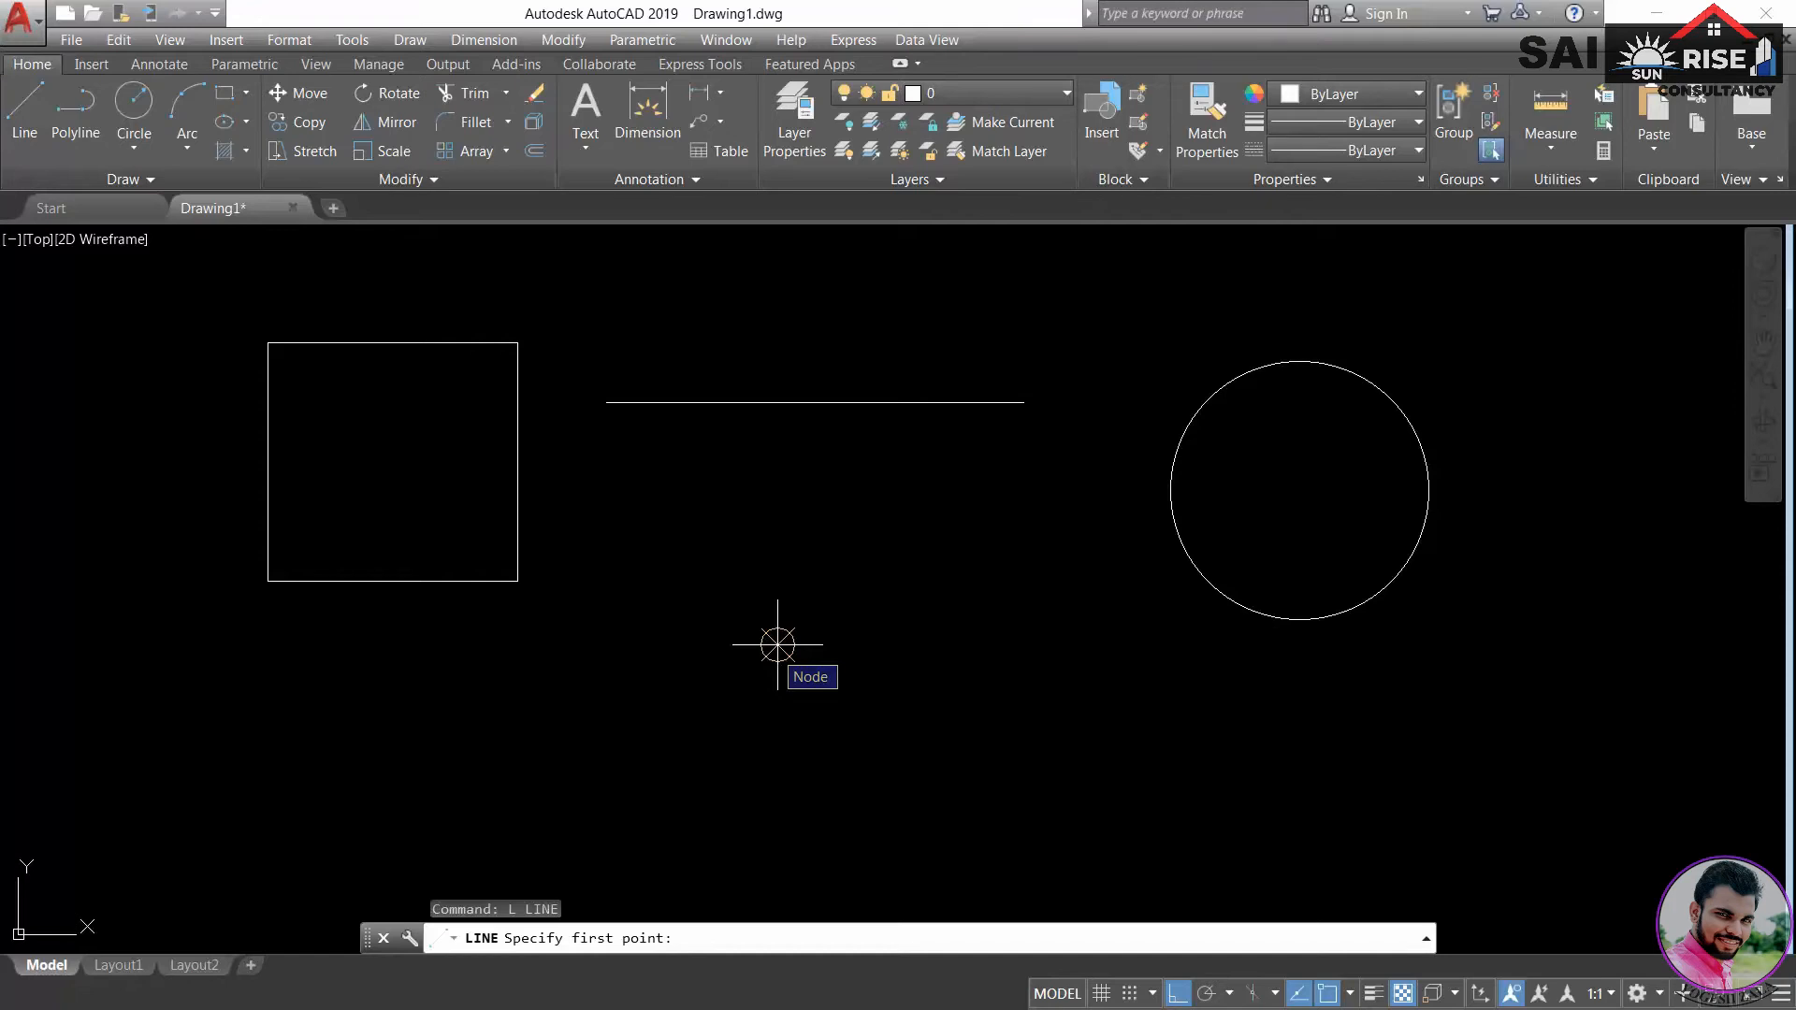
key(Escape)
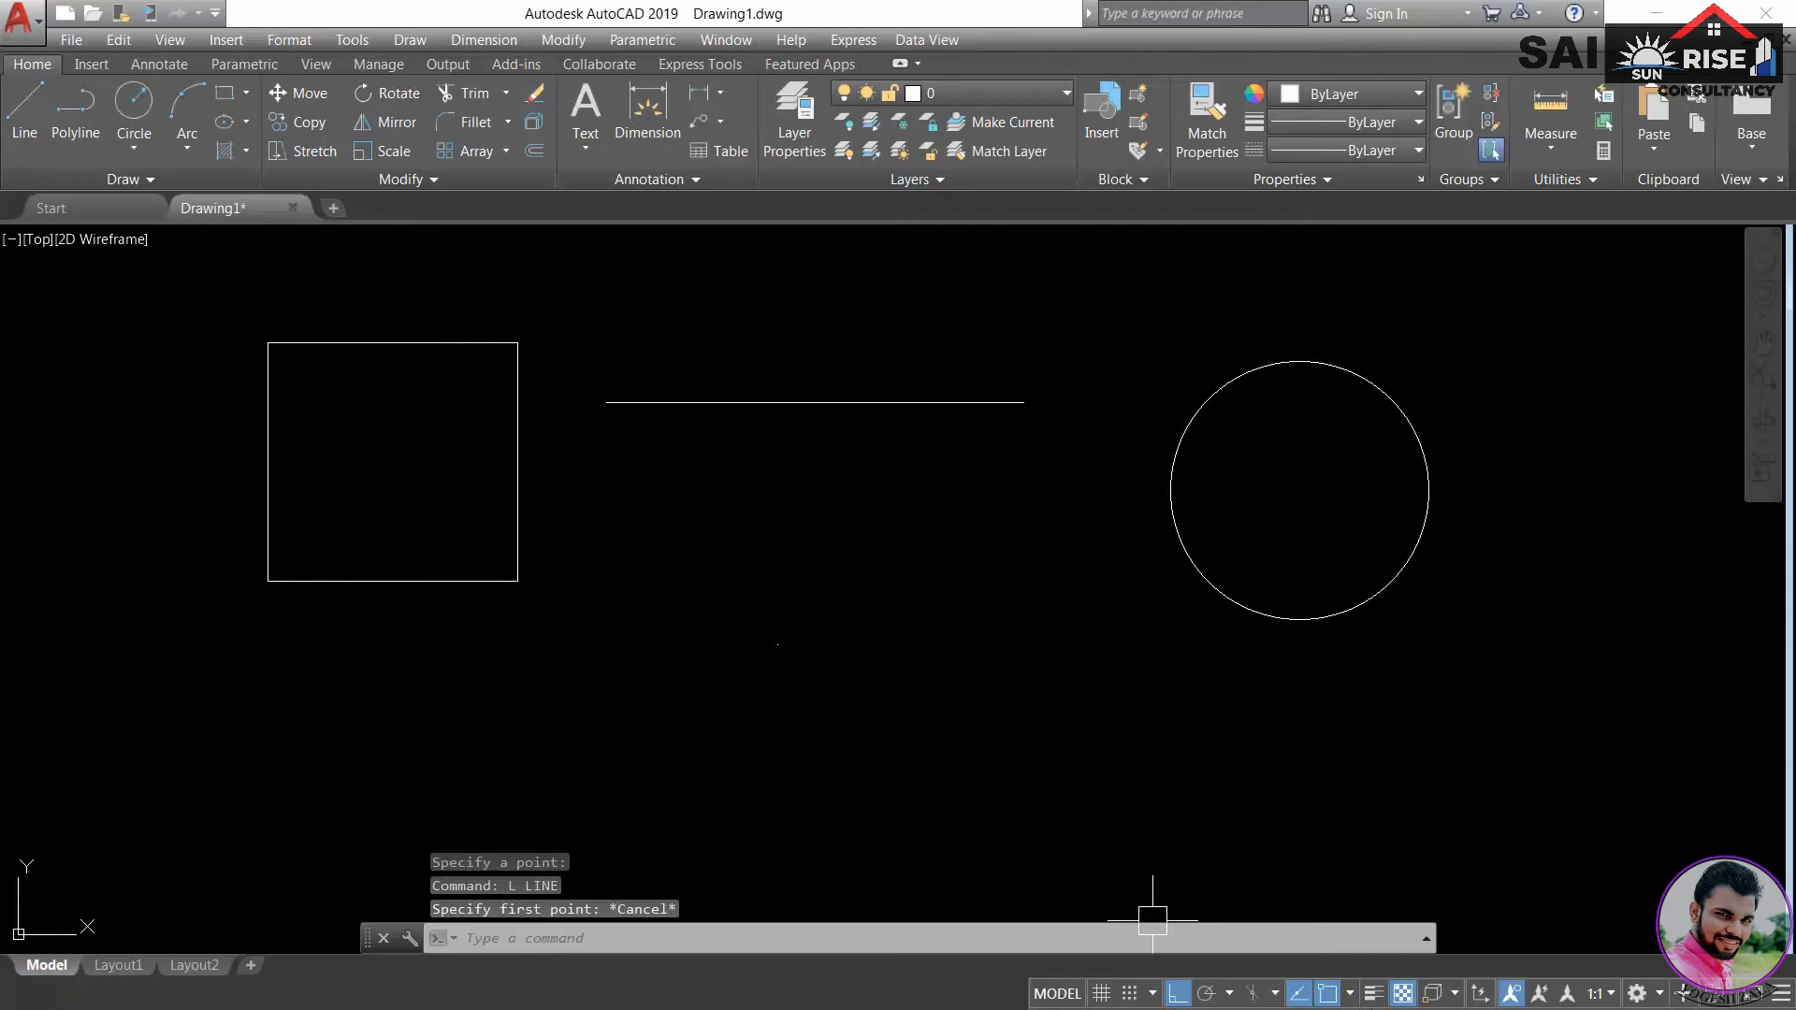
click(1351, 994)
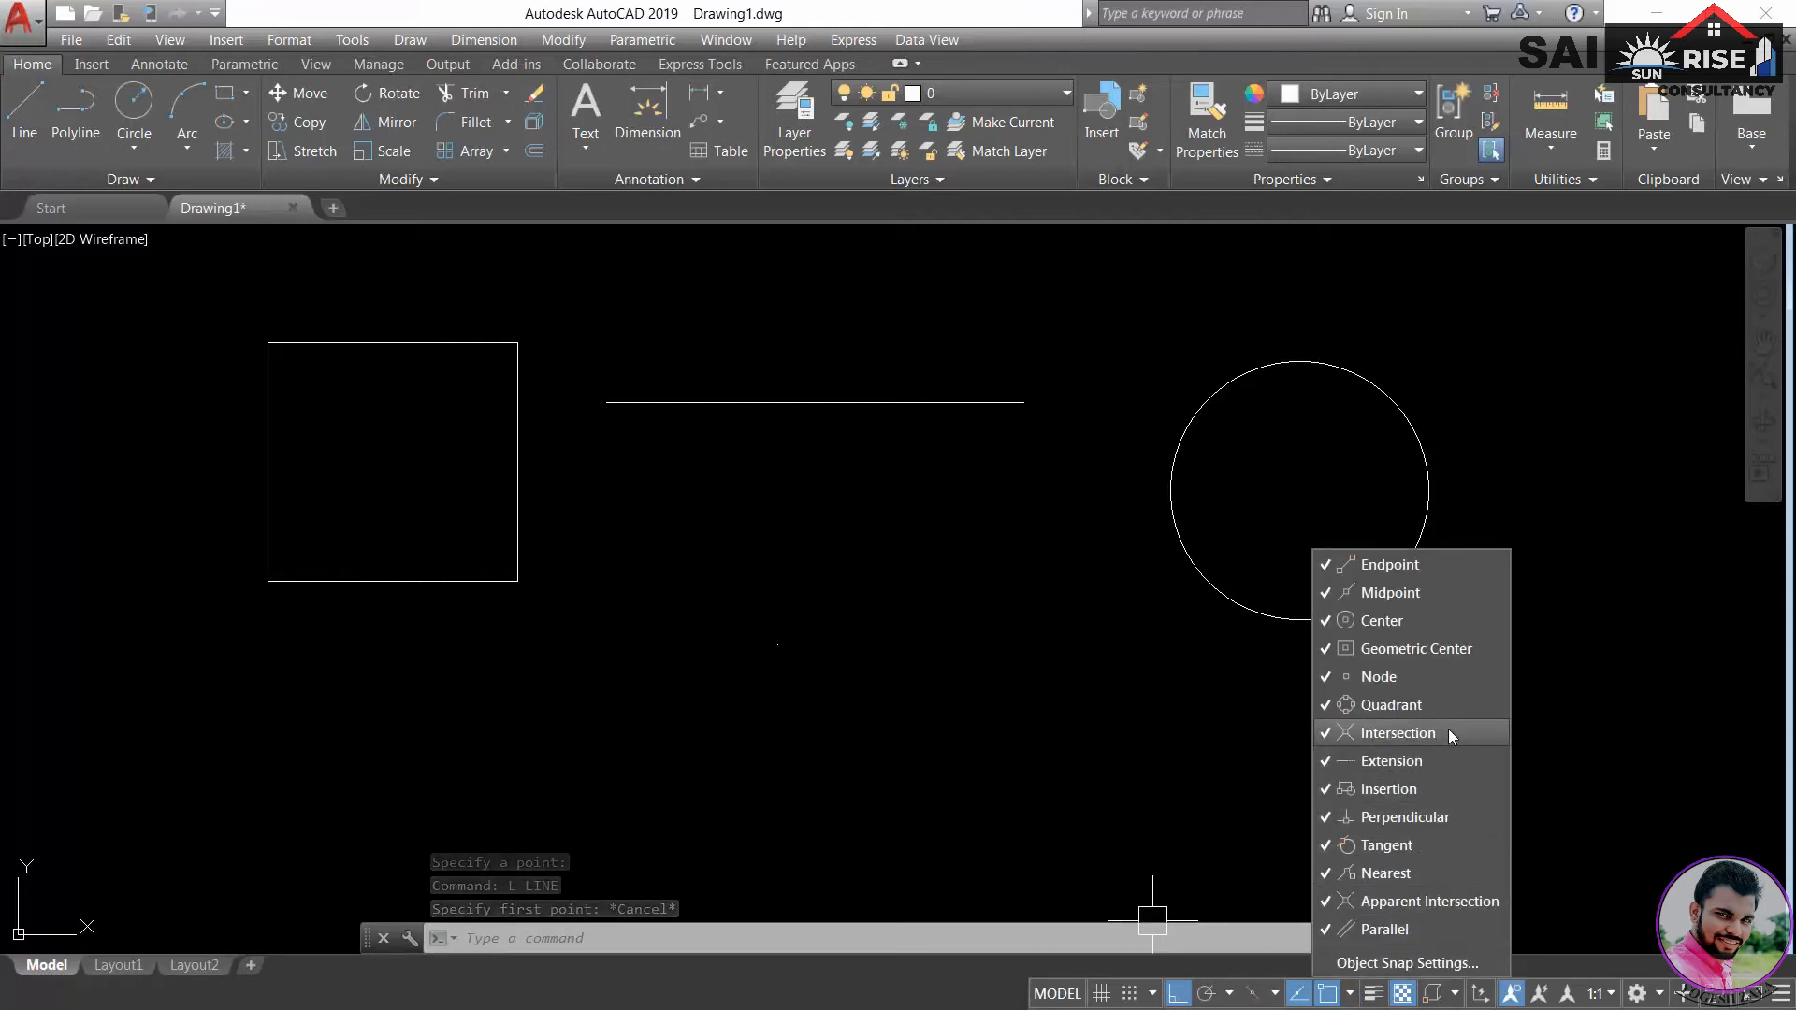
click(1061, 730)
- Turn Ortho off and draw two slanted lines that cross each other below the horizontal line
text(l)
key(Return)
click(665, 815)
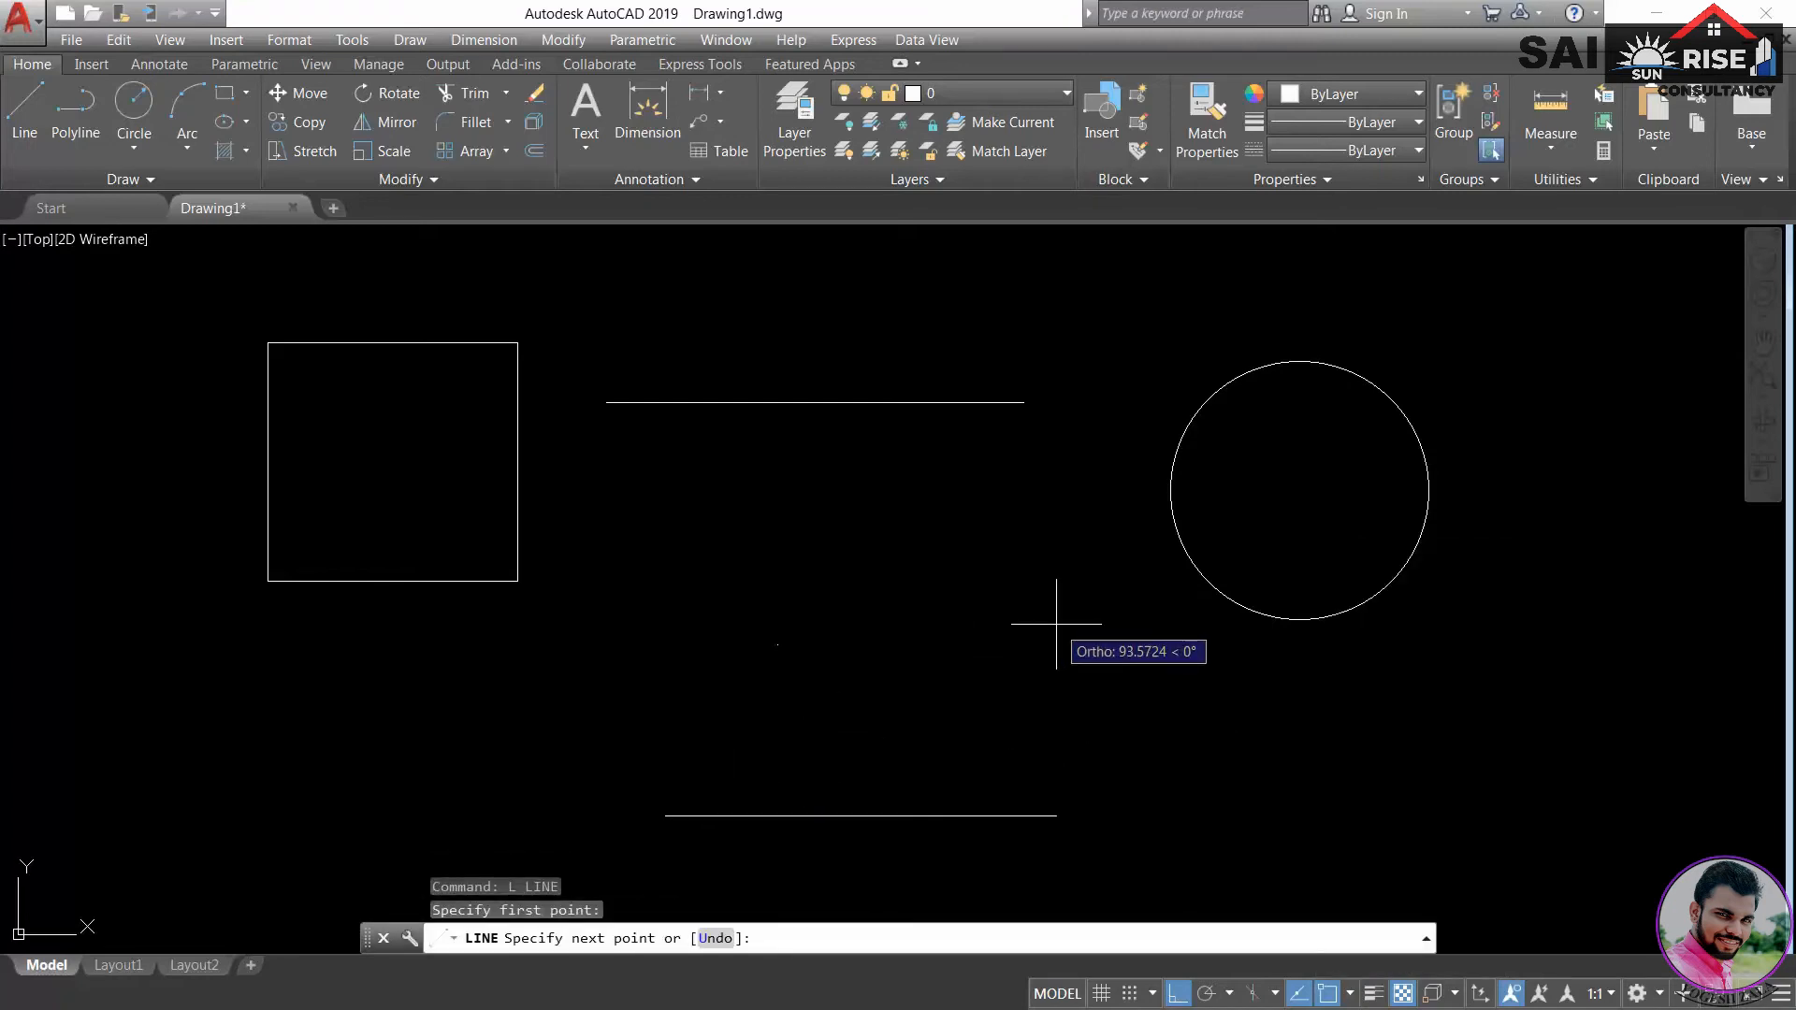
key(F8)
click(1076, 599)
key(Return)
key(Return)
click(976, 786)
click(932, 573)
key(Return)
- Preview the Intersection snap where the slanted lines cross, check the Extension entry among the snap modes, and cancel the Line command
text(l)
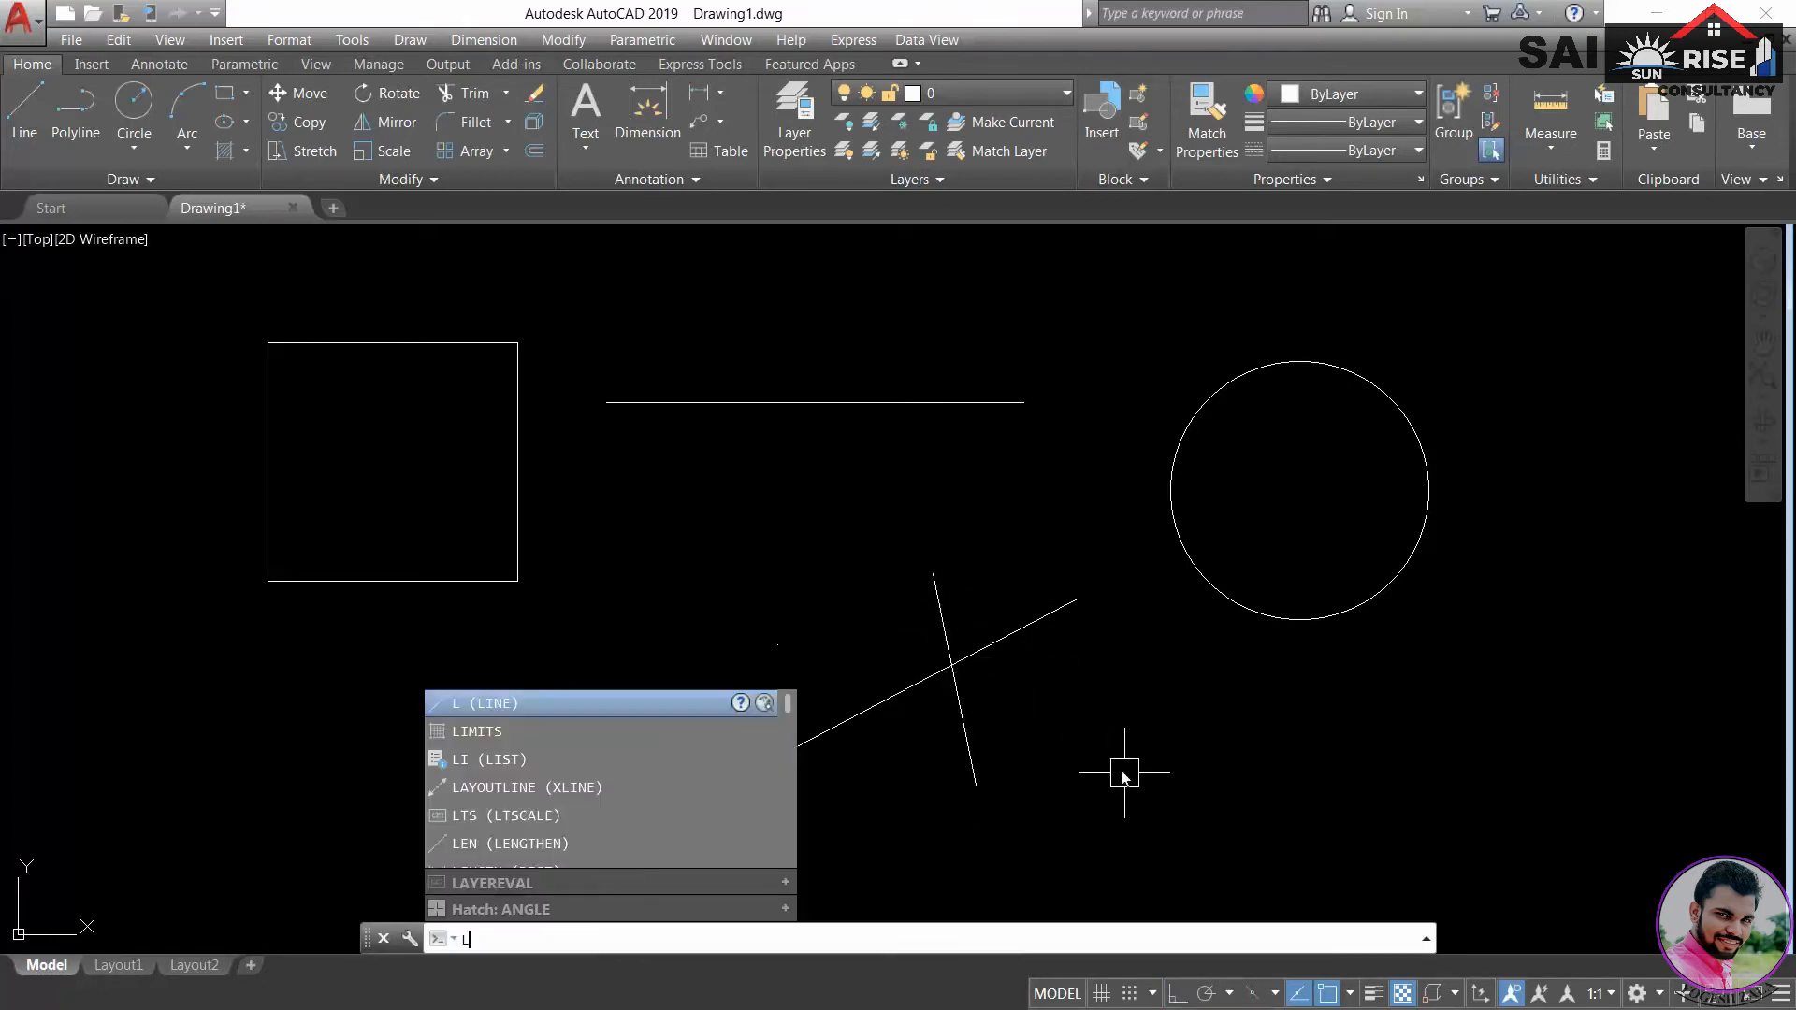
key(Return)
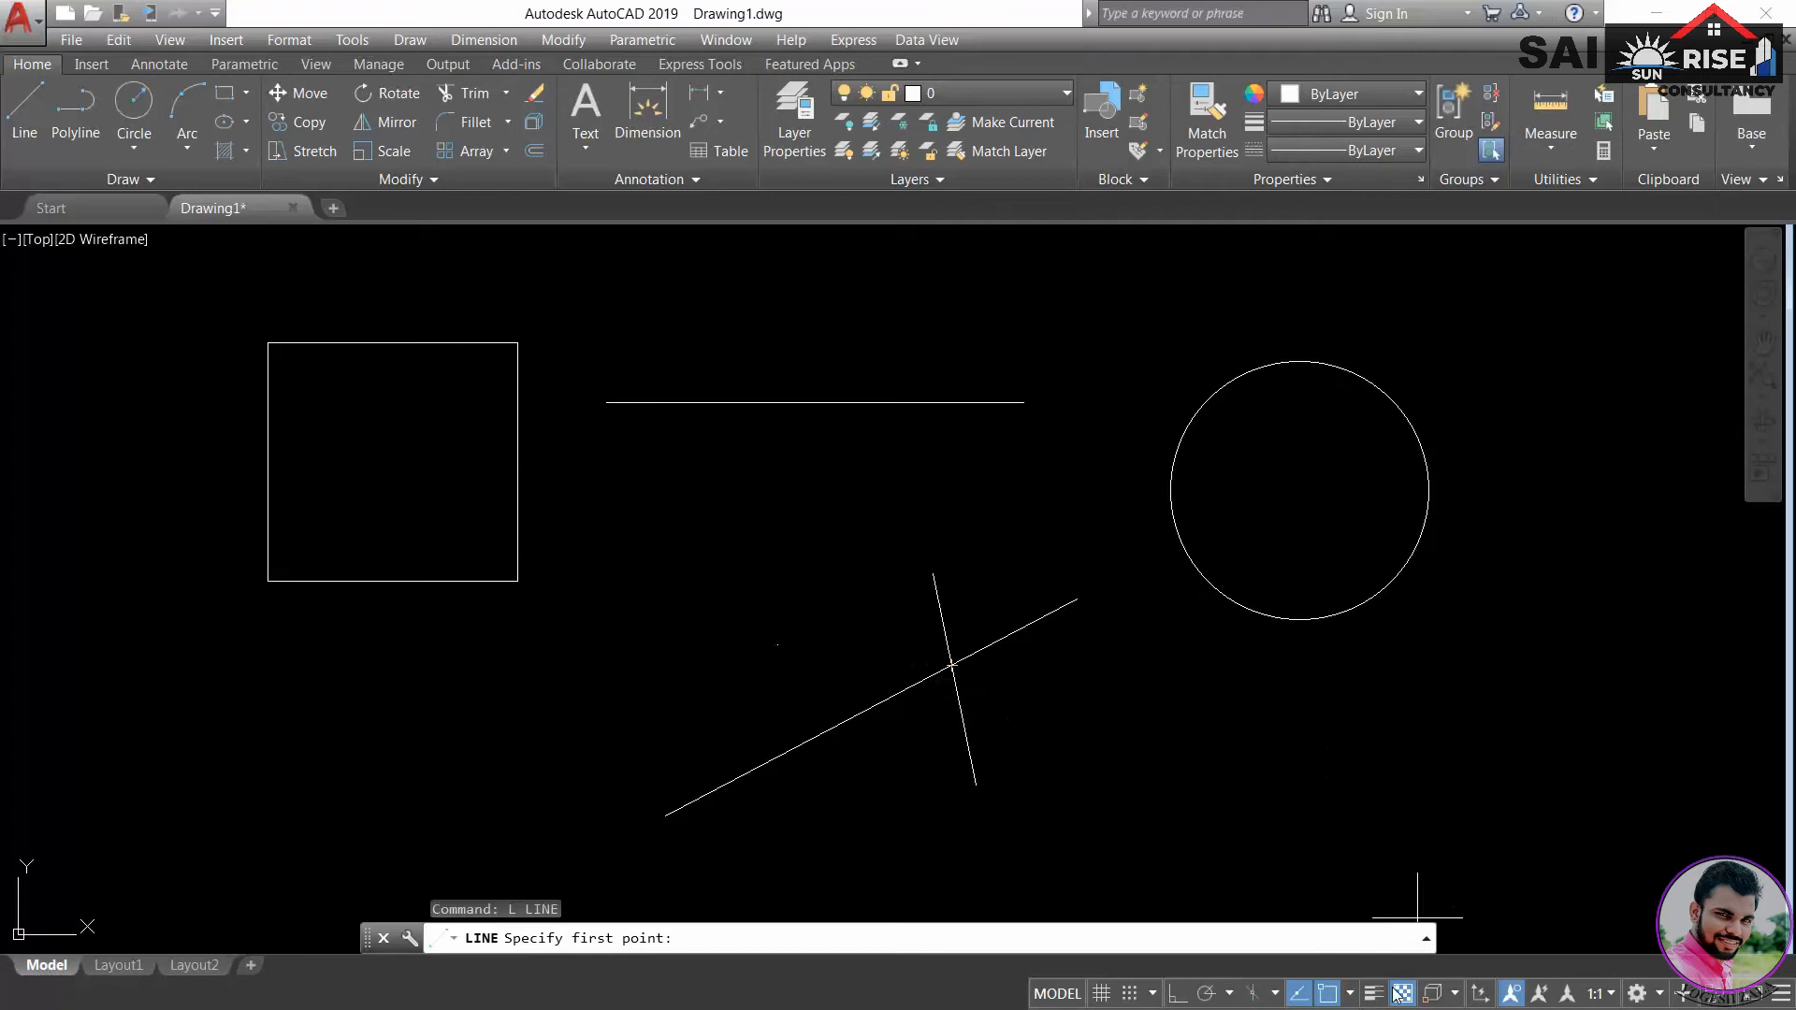
click(1350, 994)
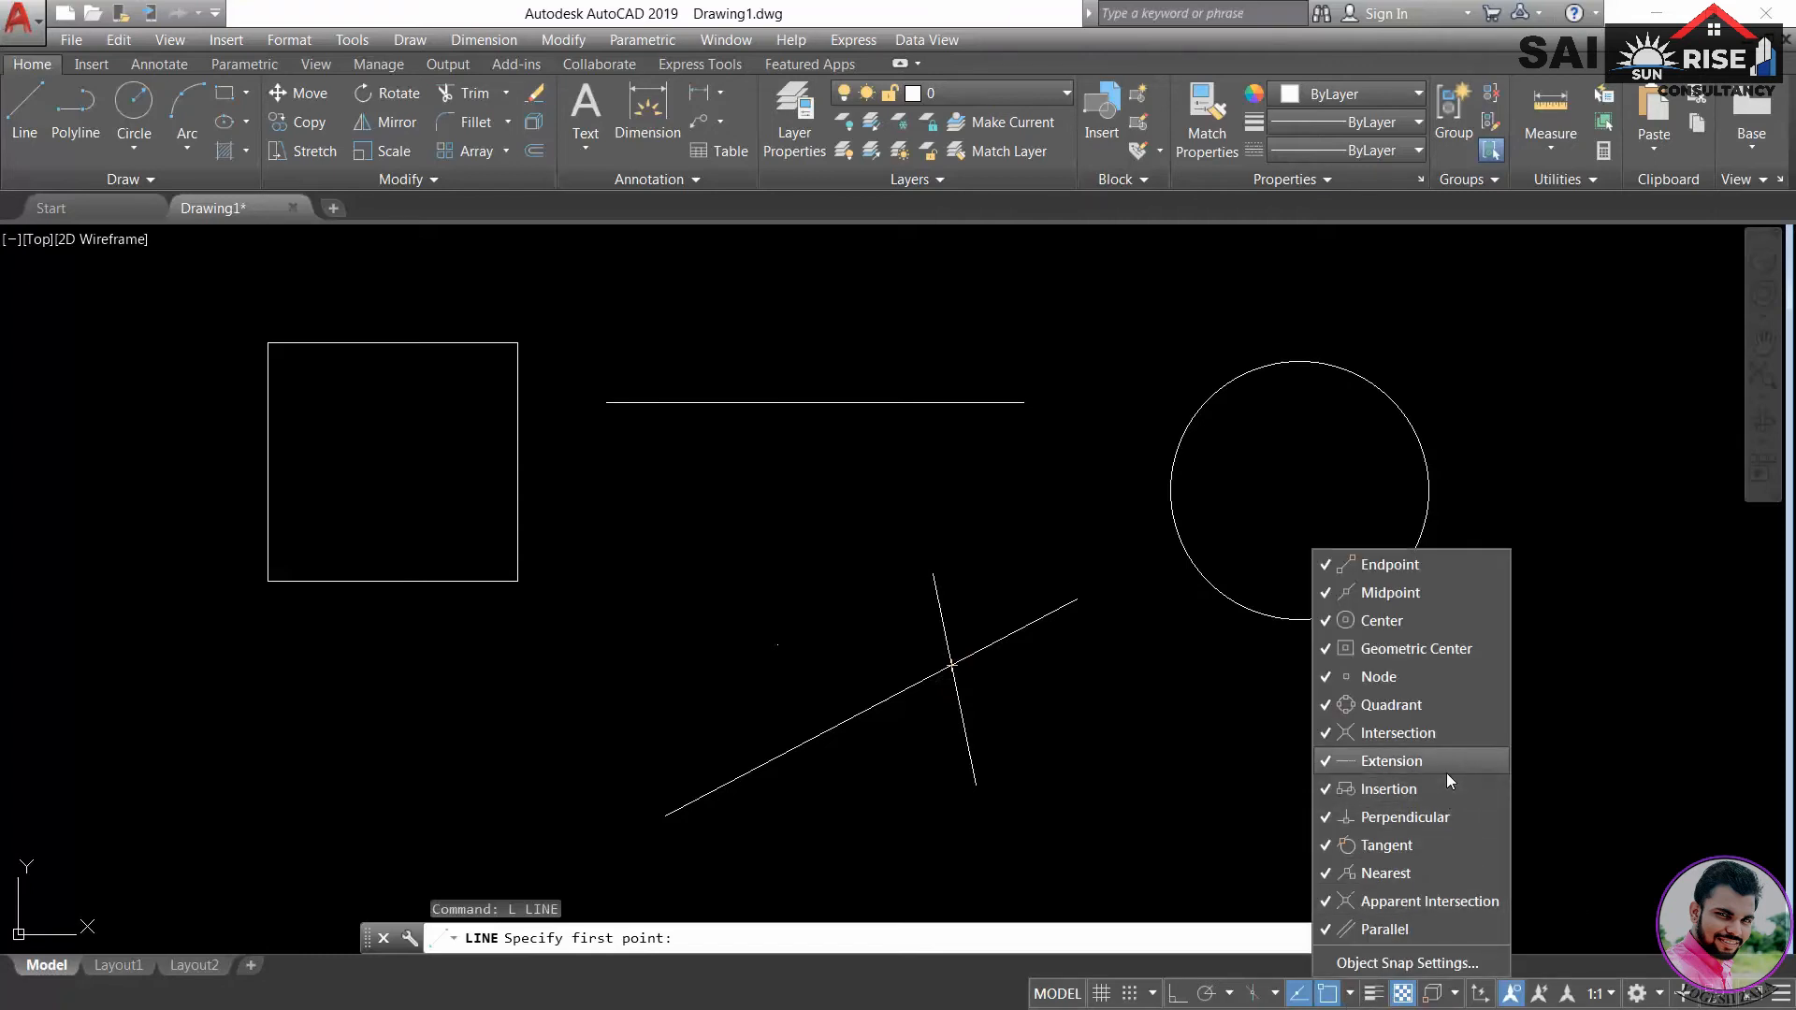
mouse_move(1151, 486)
middle_down()
mouse_move(1111, 489)
mouse_move(1113, 642)
middle_up()
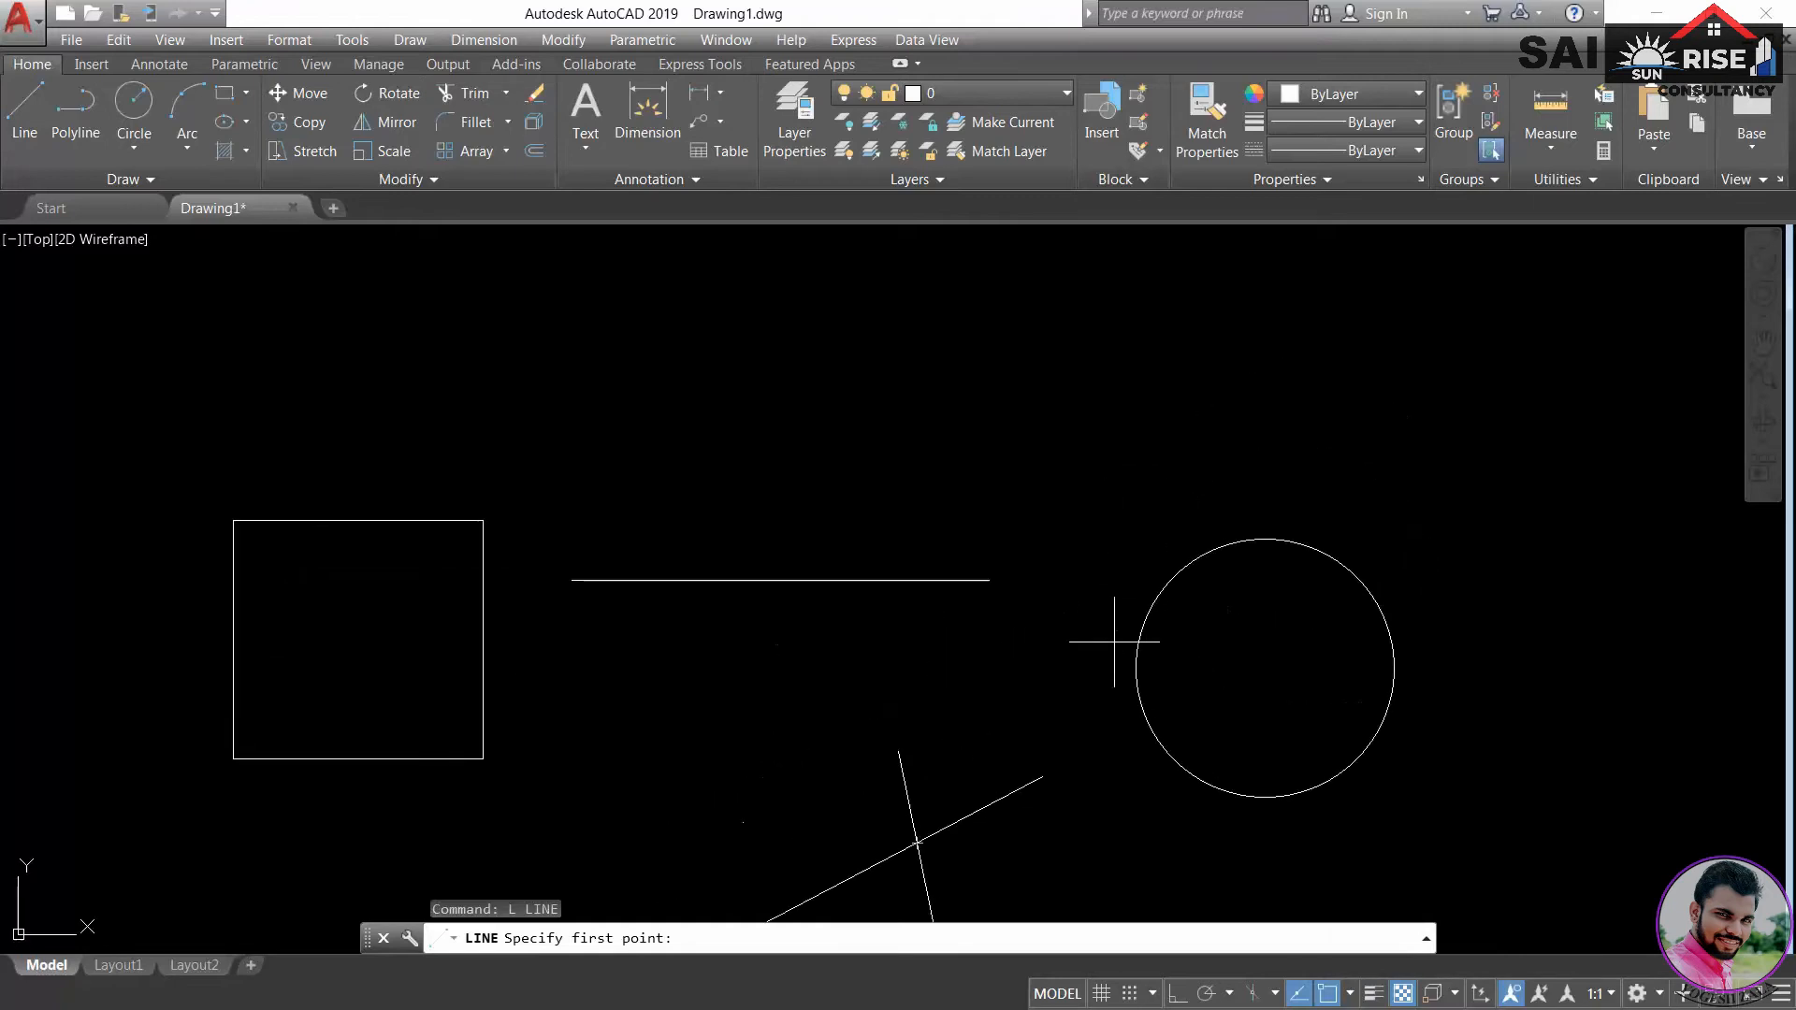
key(Escape)
- Preview the Extension snap beyond the horizontal line's right end with the Line command, and cancel without drawing
text(L)
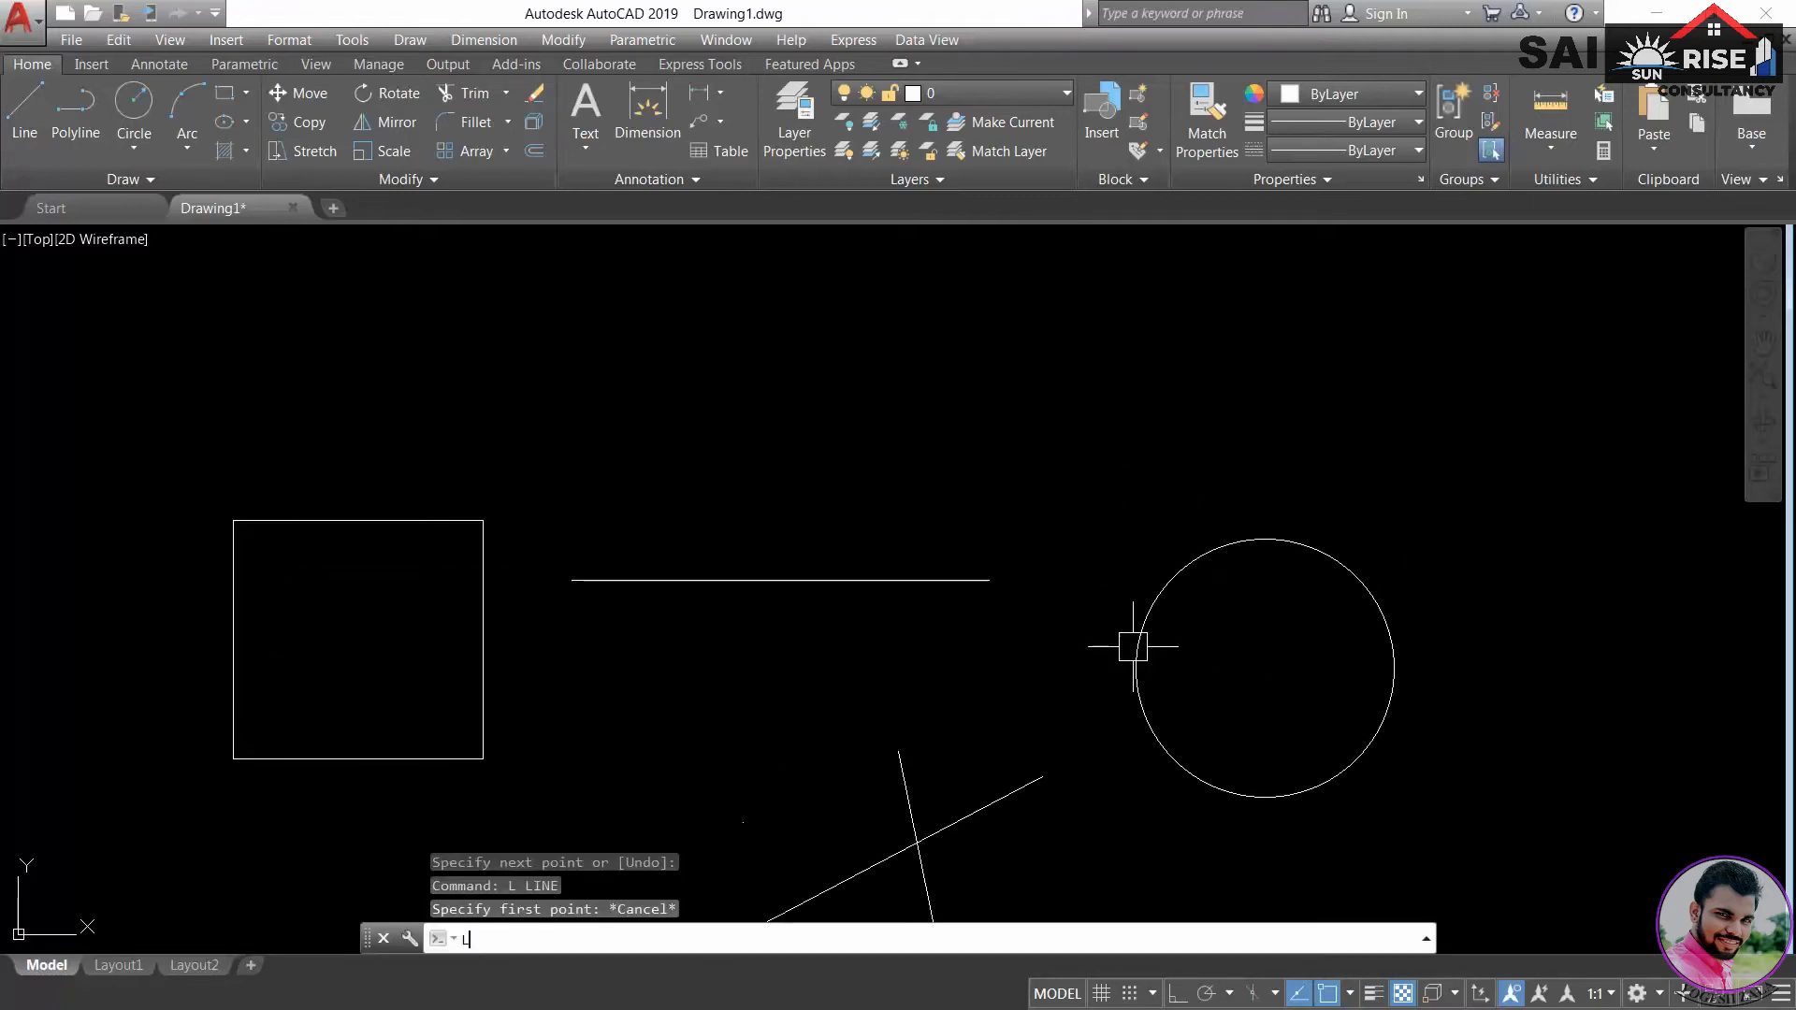
key(Return)
middle_drag(976, 668, 874, 614)
scroll(879, 608, up, 2)
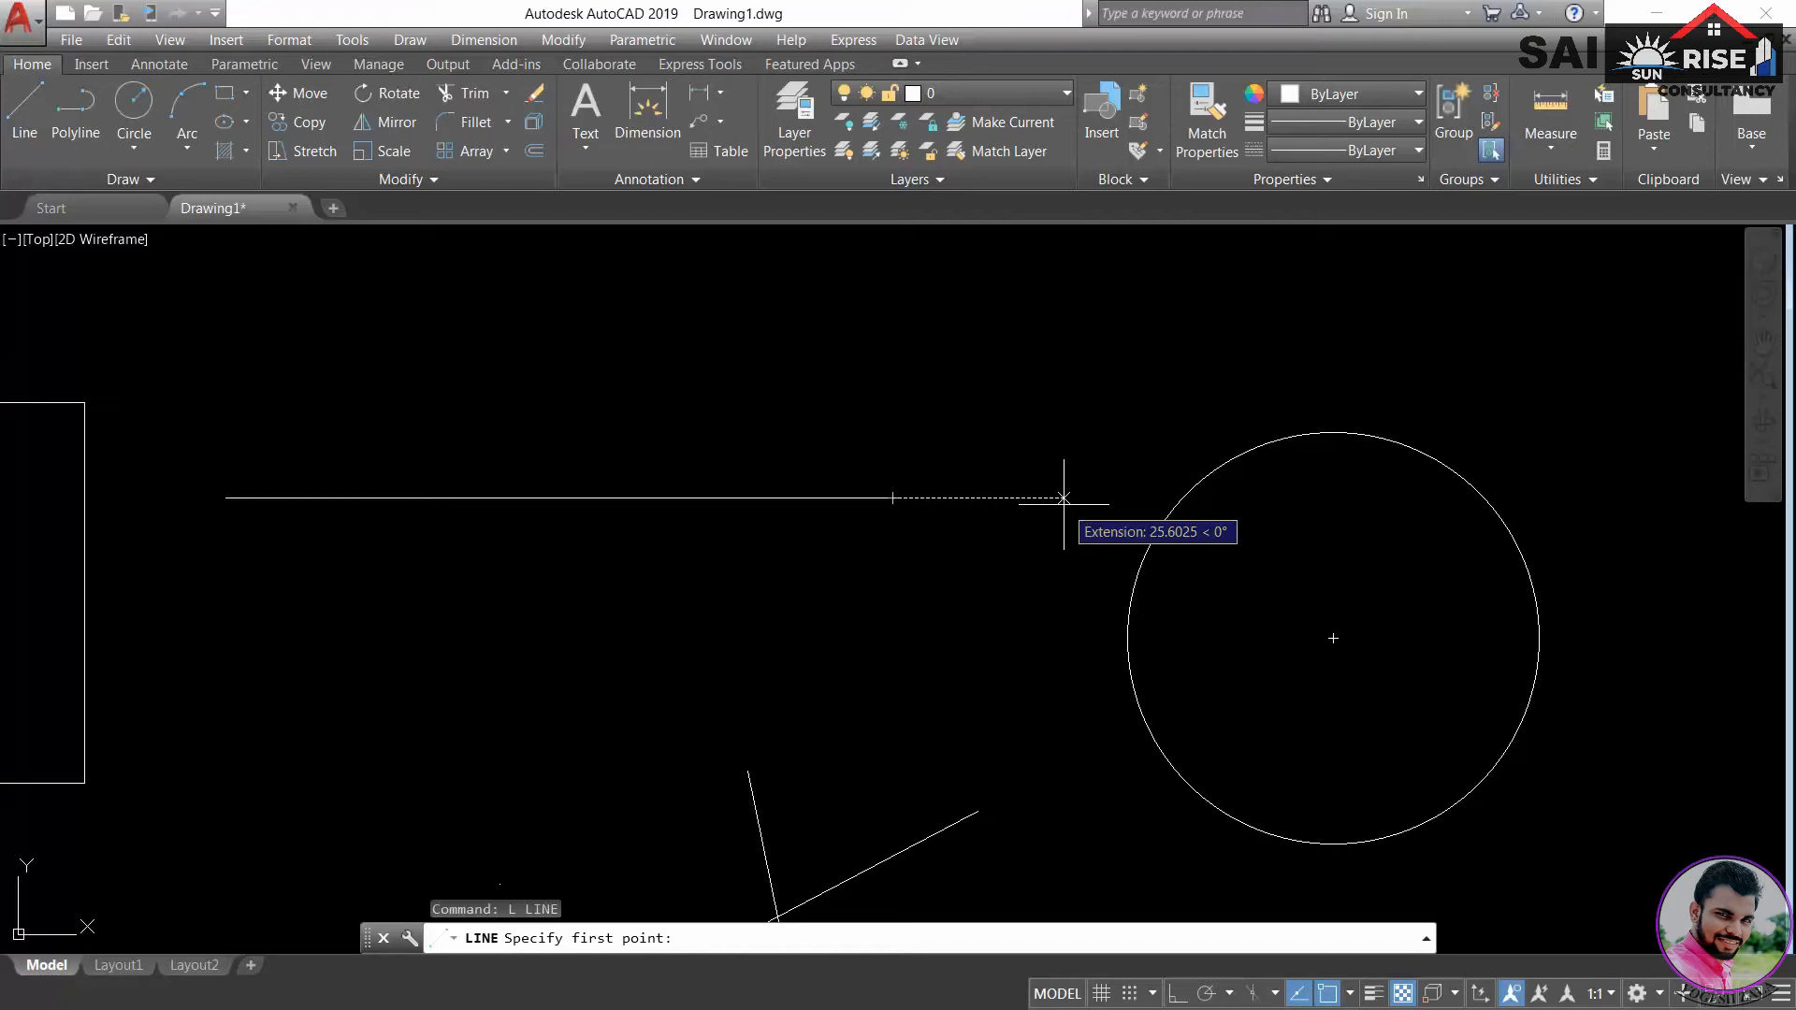
key(Escape)
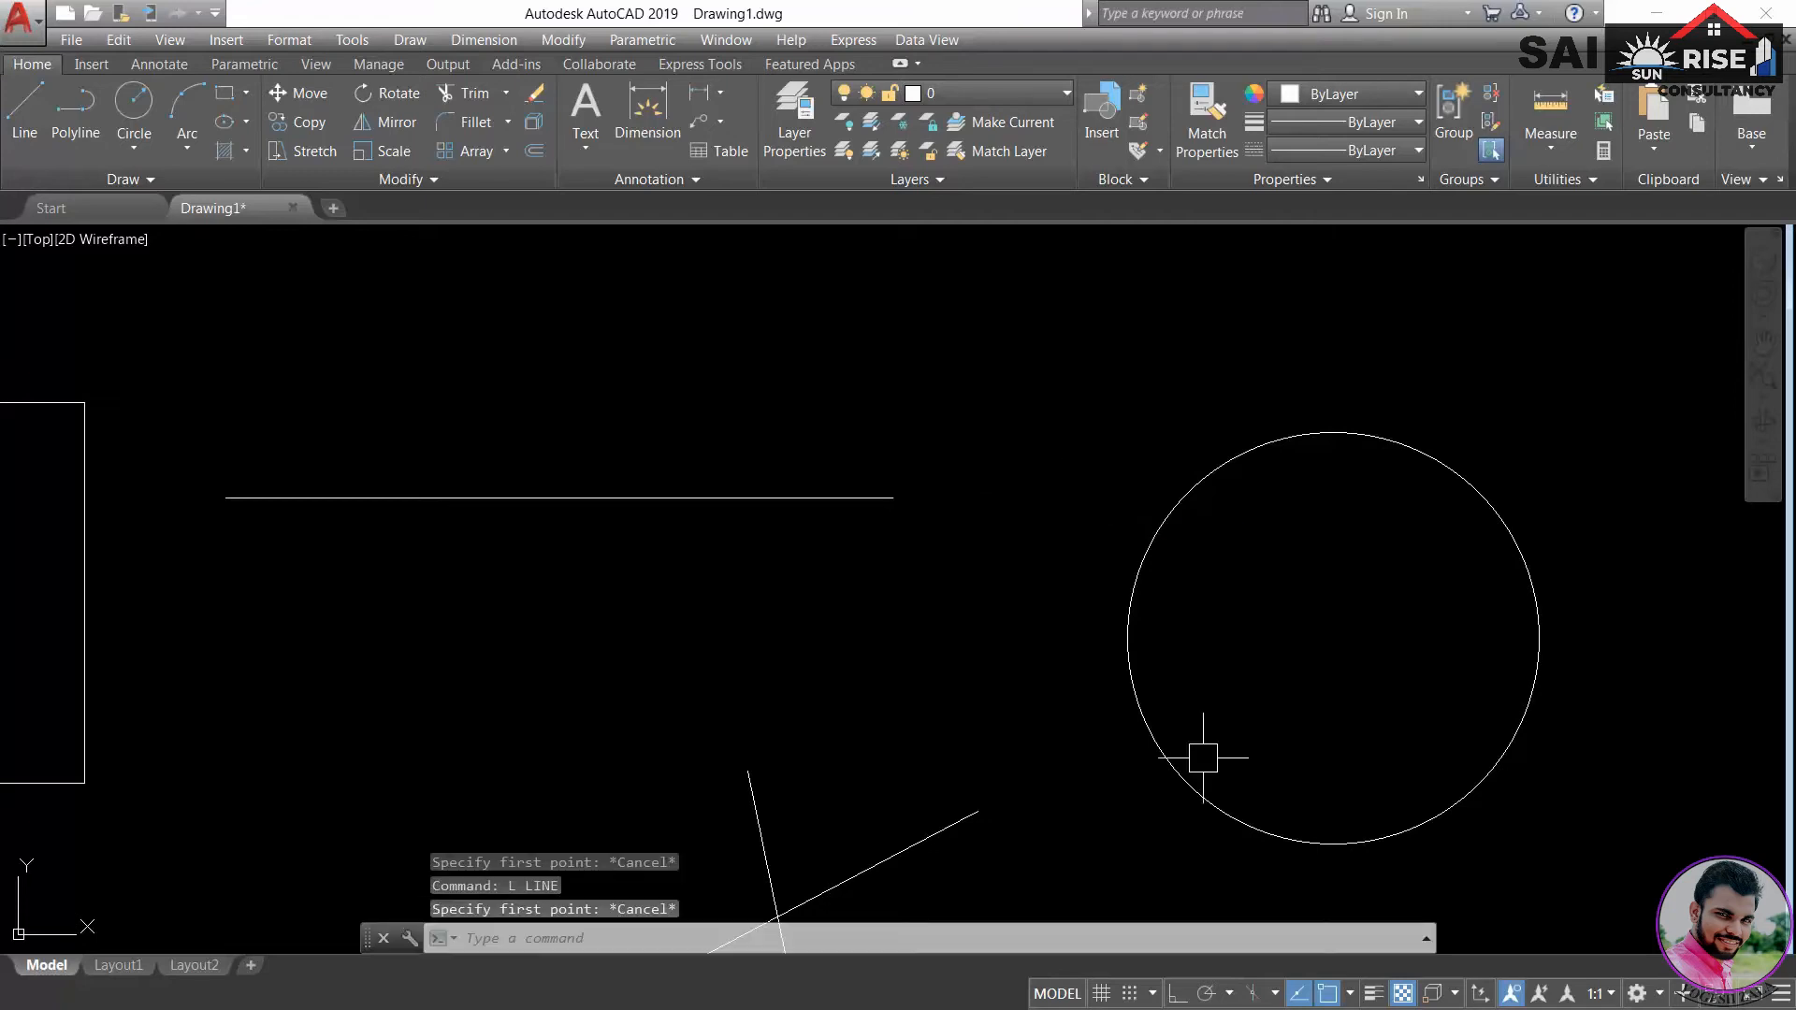
- Review the object snap modes and add the multiline text "TBRTBRTB" above the horizontal line
click(1350, 993)
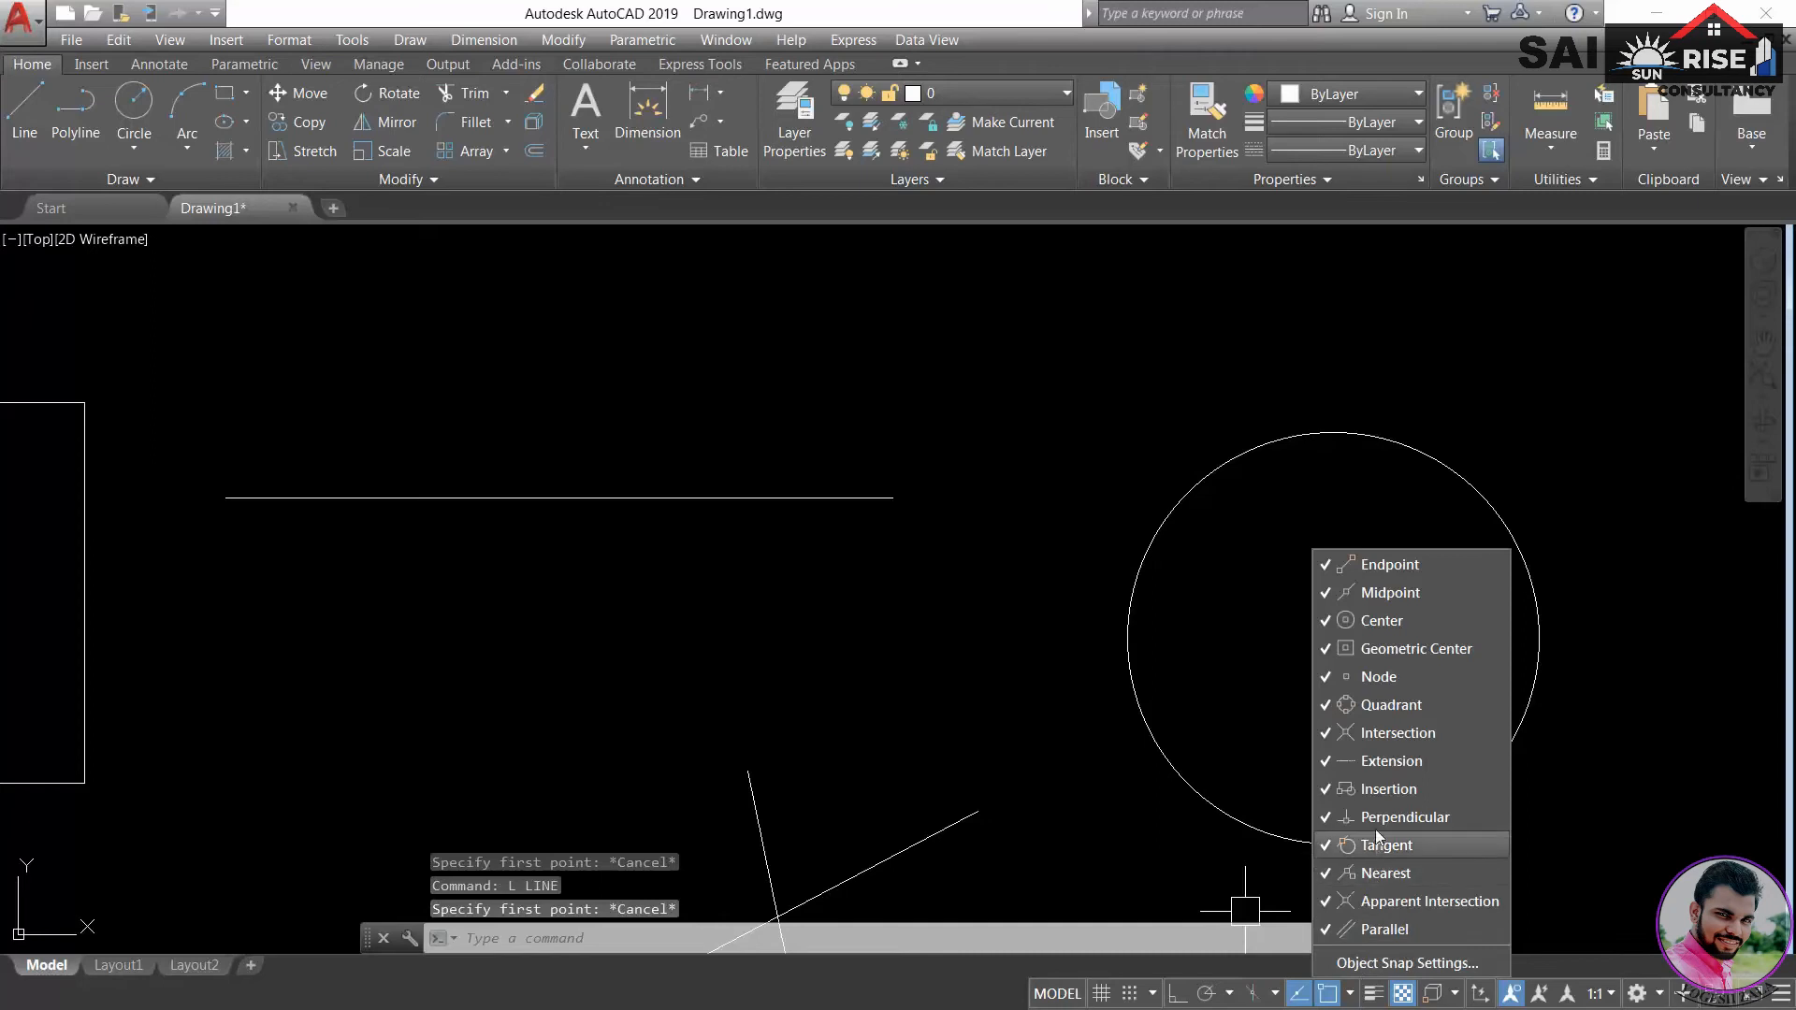
text(t)
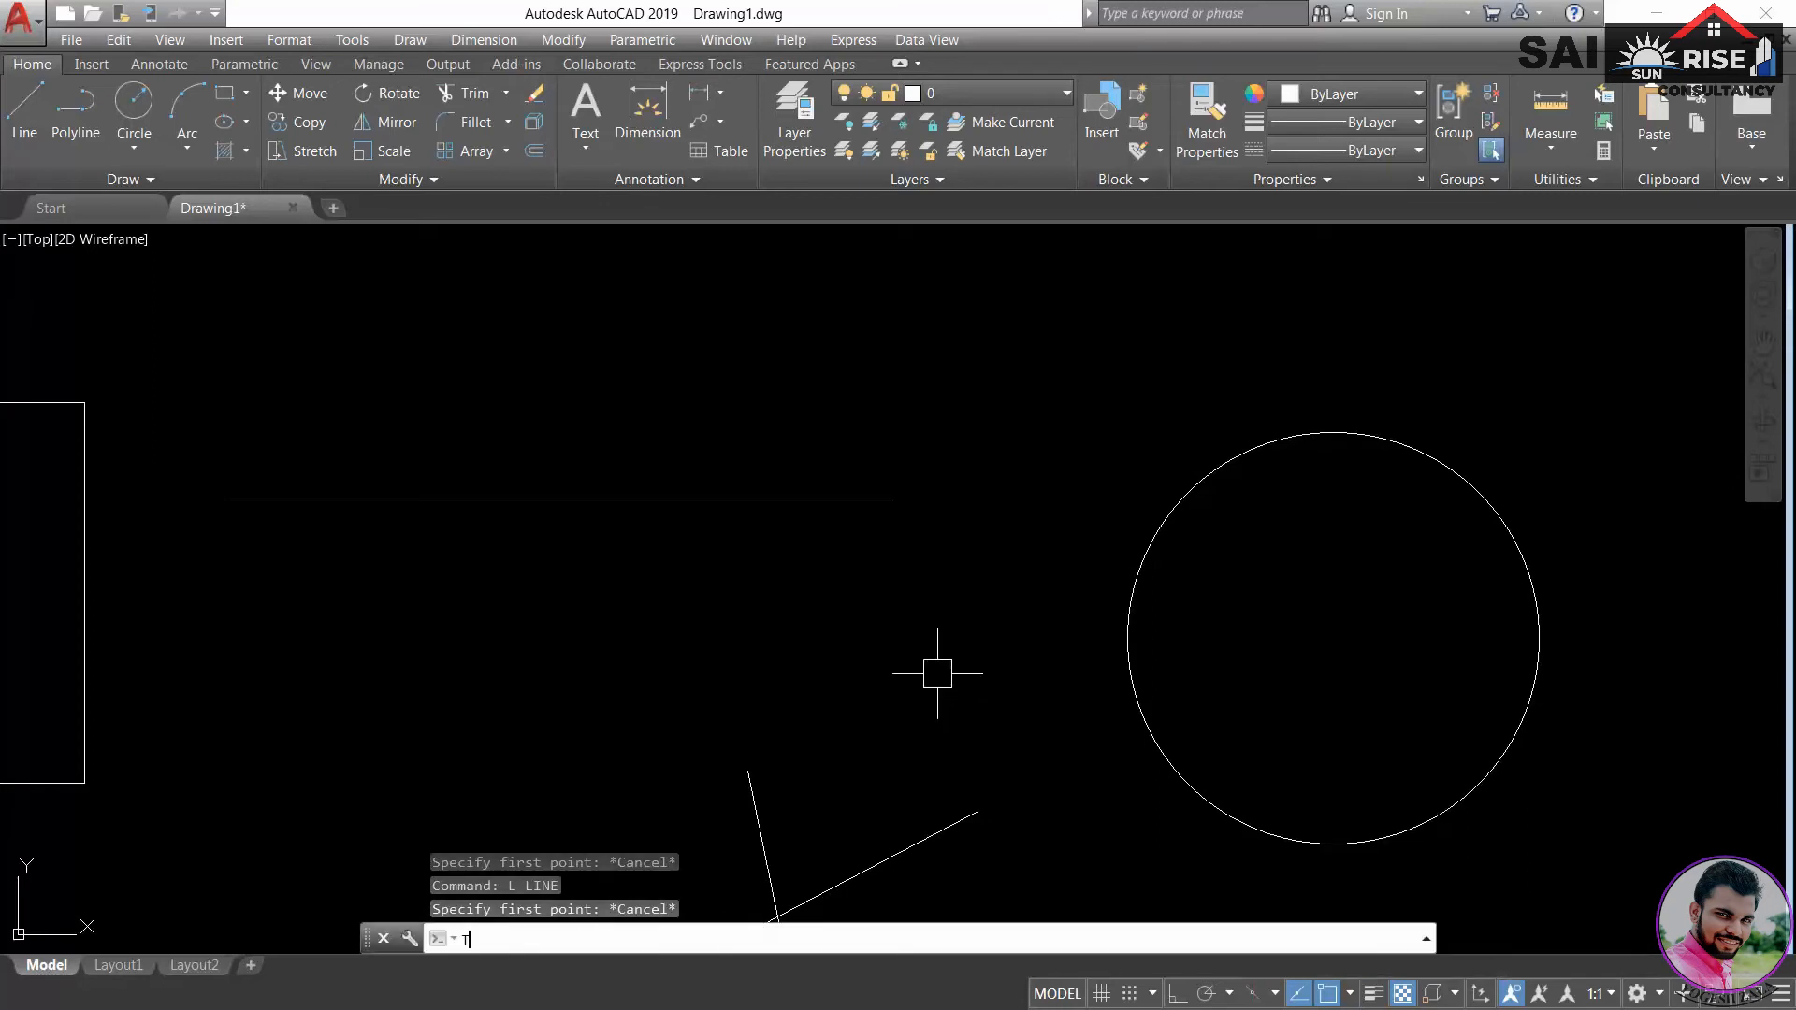
key(Return)
scroll(956, 680, down, 2)
click(632, 288)
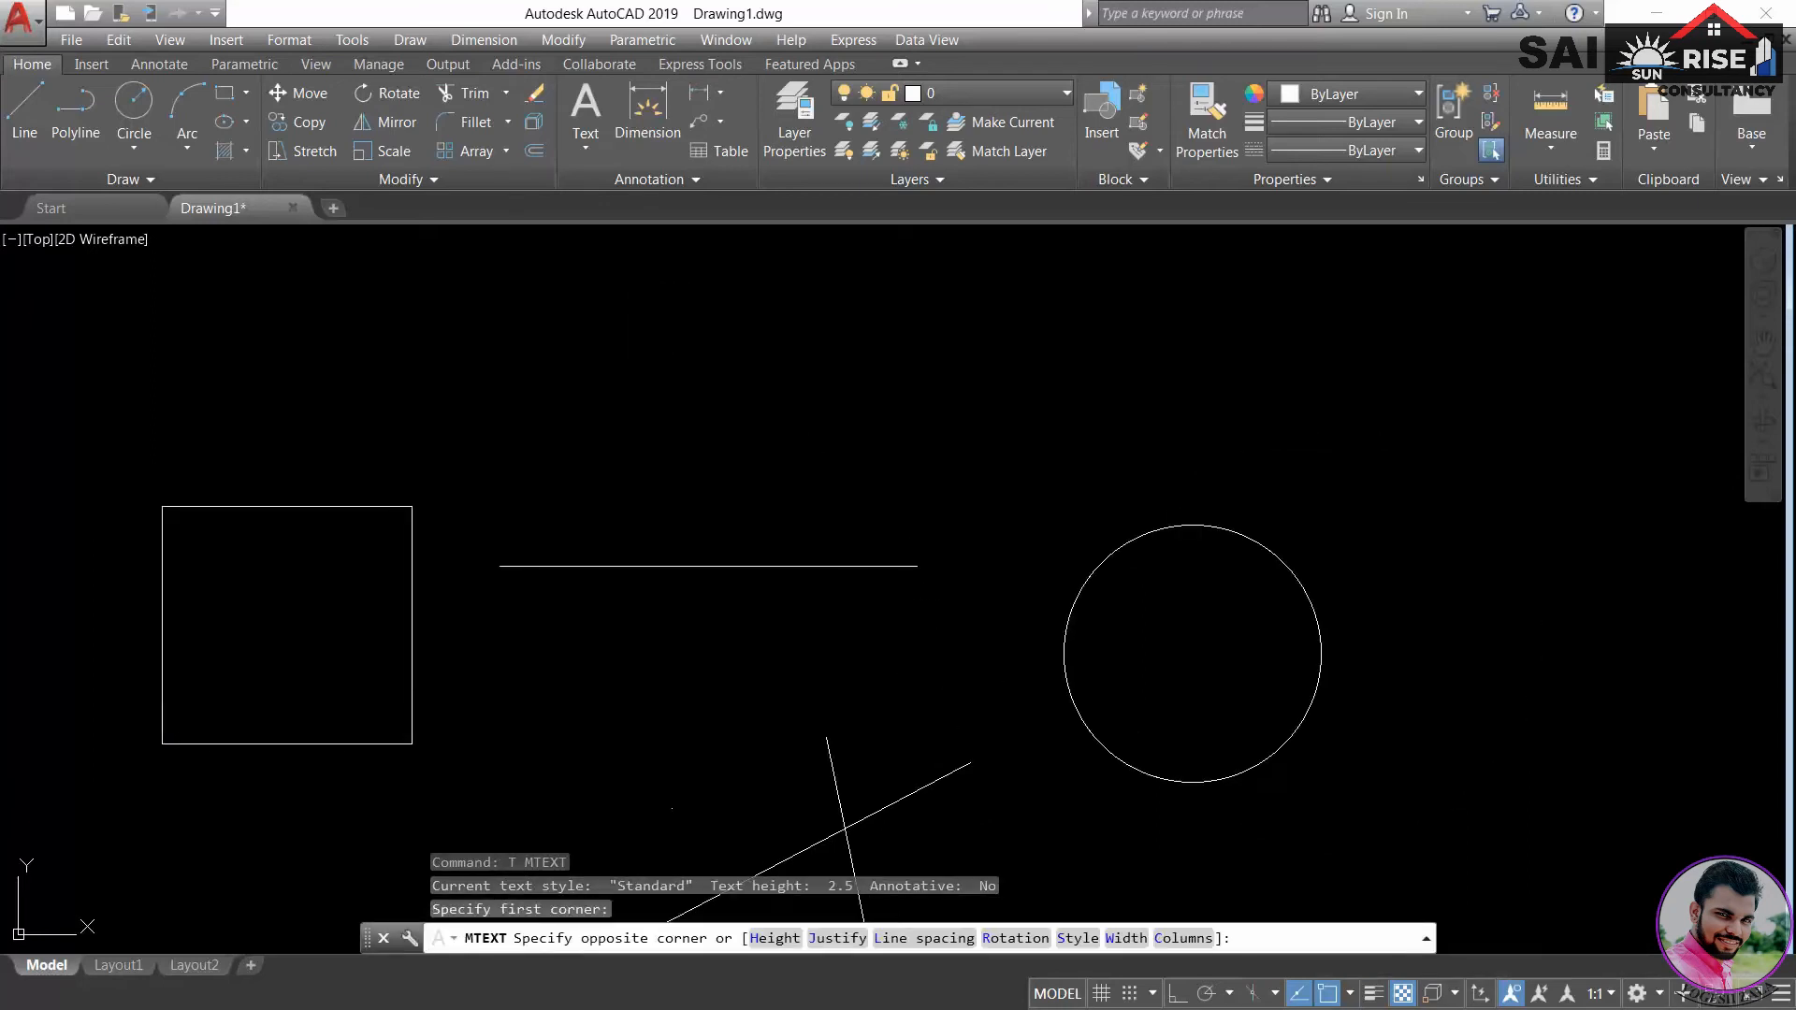
click(1008, 459)
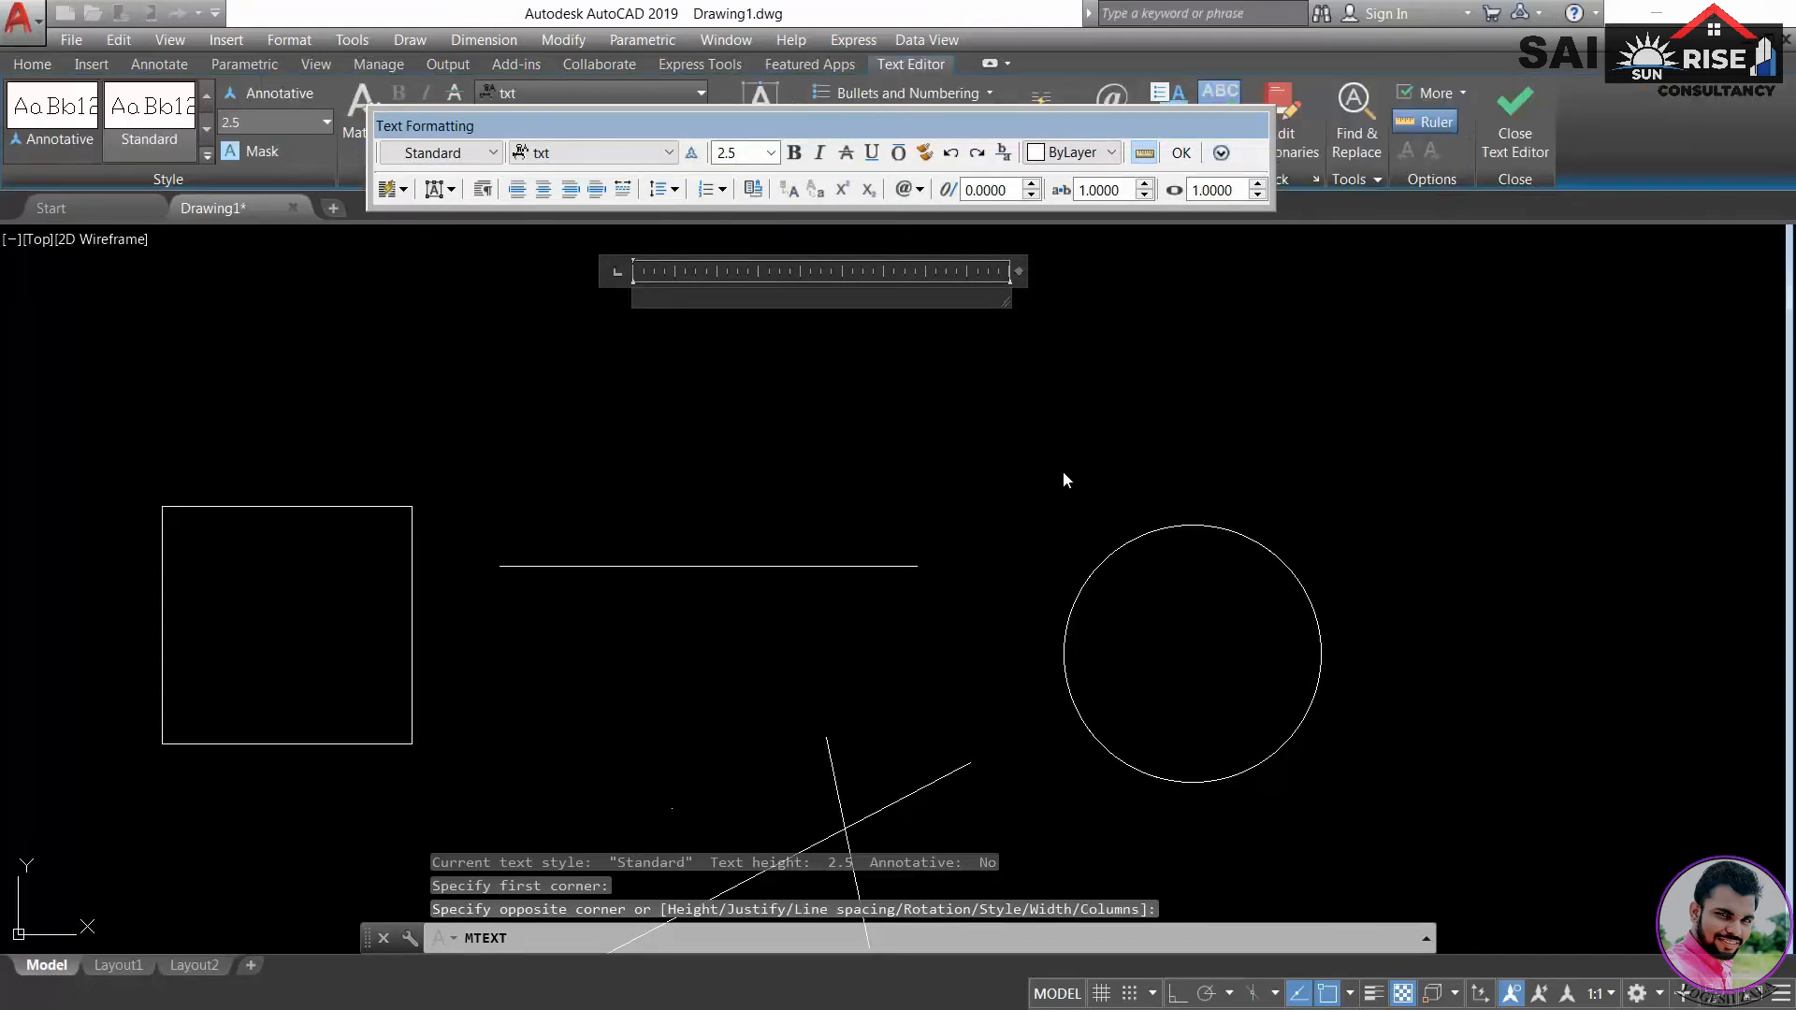
text(TBRTBRTB)
click(1000, 462)
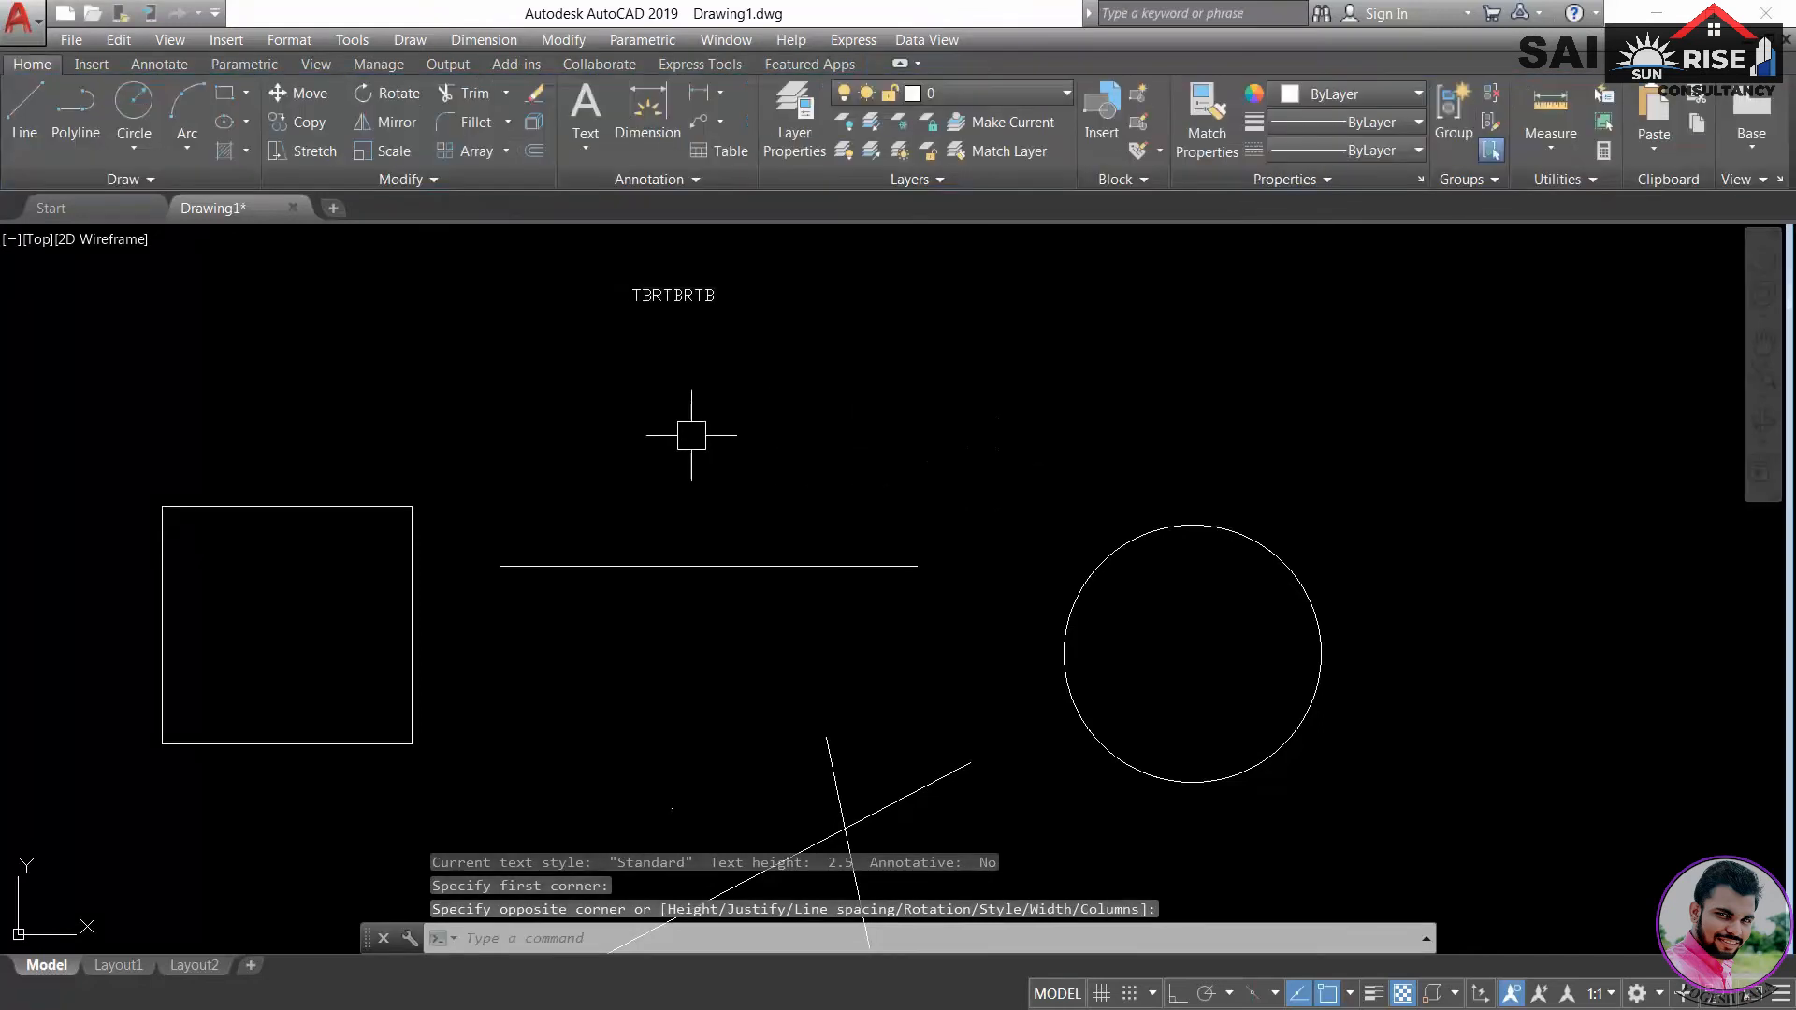
- Preview the Insertion snap at the text's insertion point with the Line command, and cancel without drawing
text(L)
key(Return)
scroll(651, 415, up, 6)
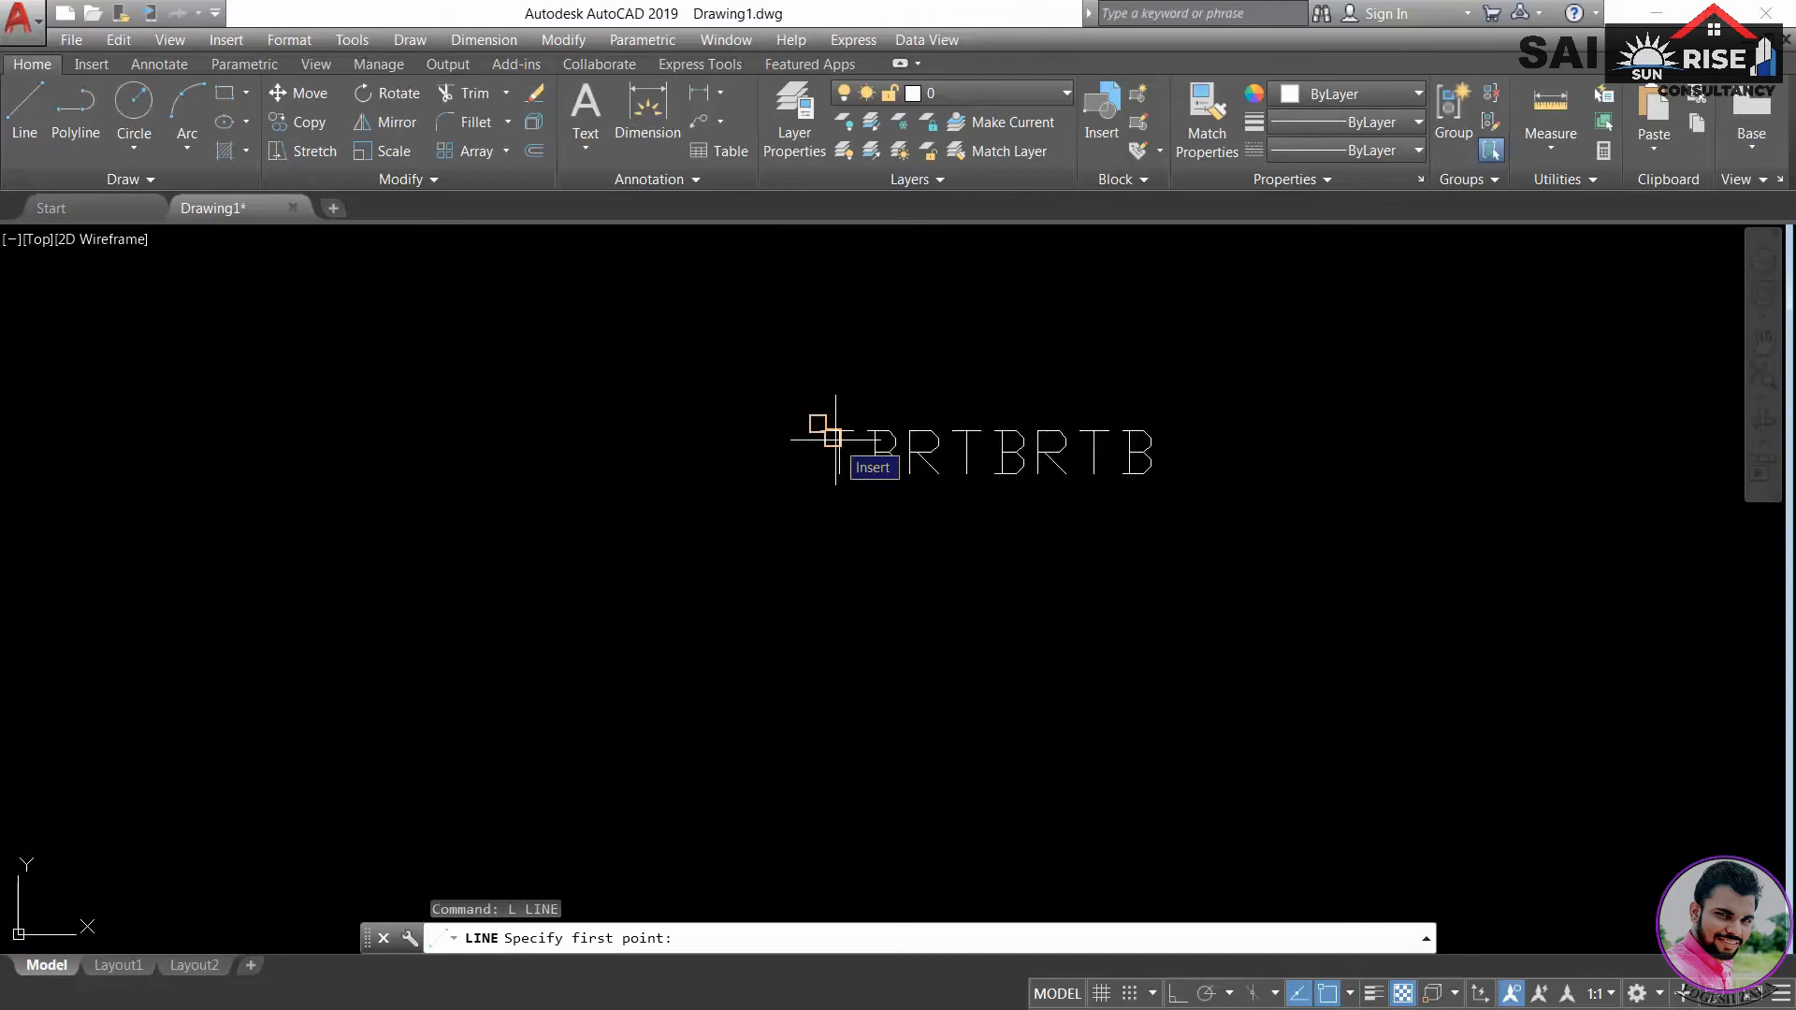
key(Escape)
scroll(835, 440, down, 5)
- Review the snap modes, turn Ortho on, and draw a vertical line from above the horizontal line down onto it
click(1350, 993)
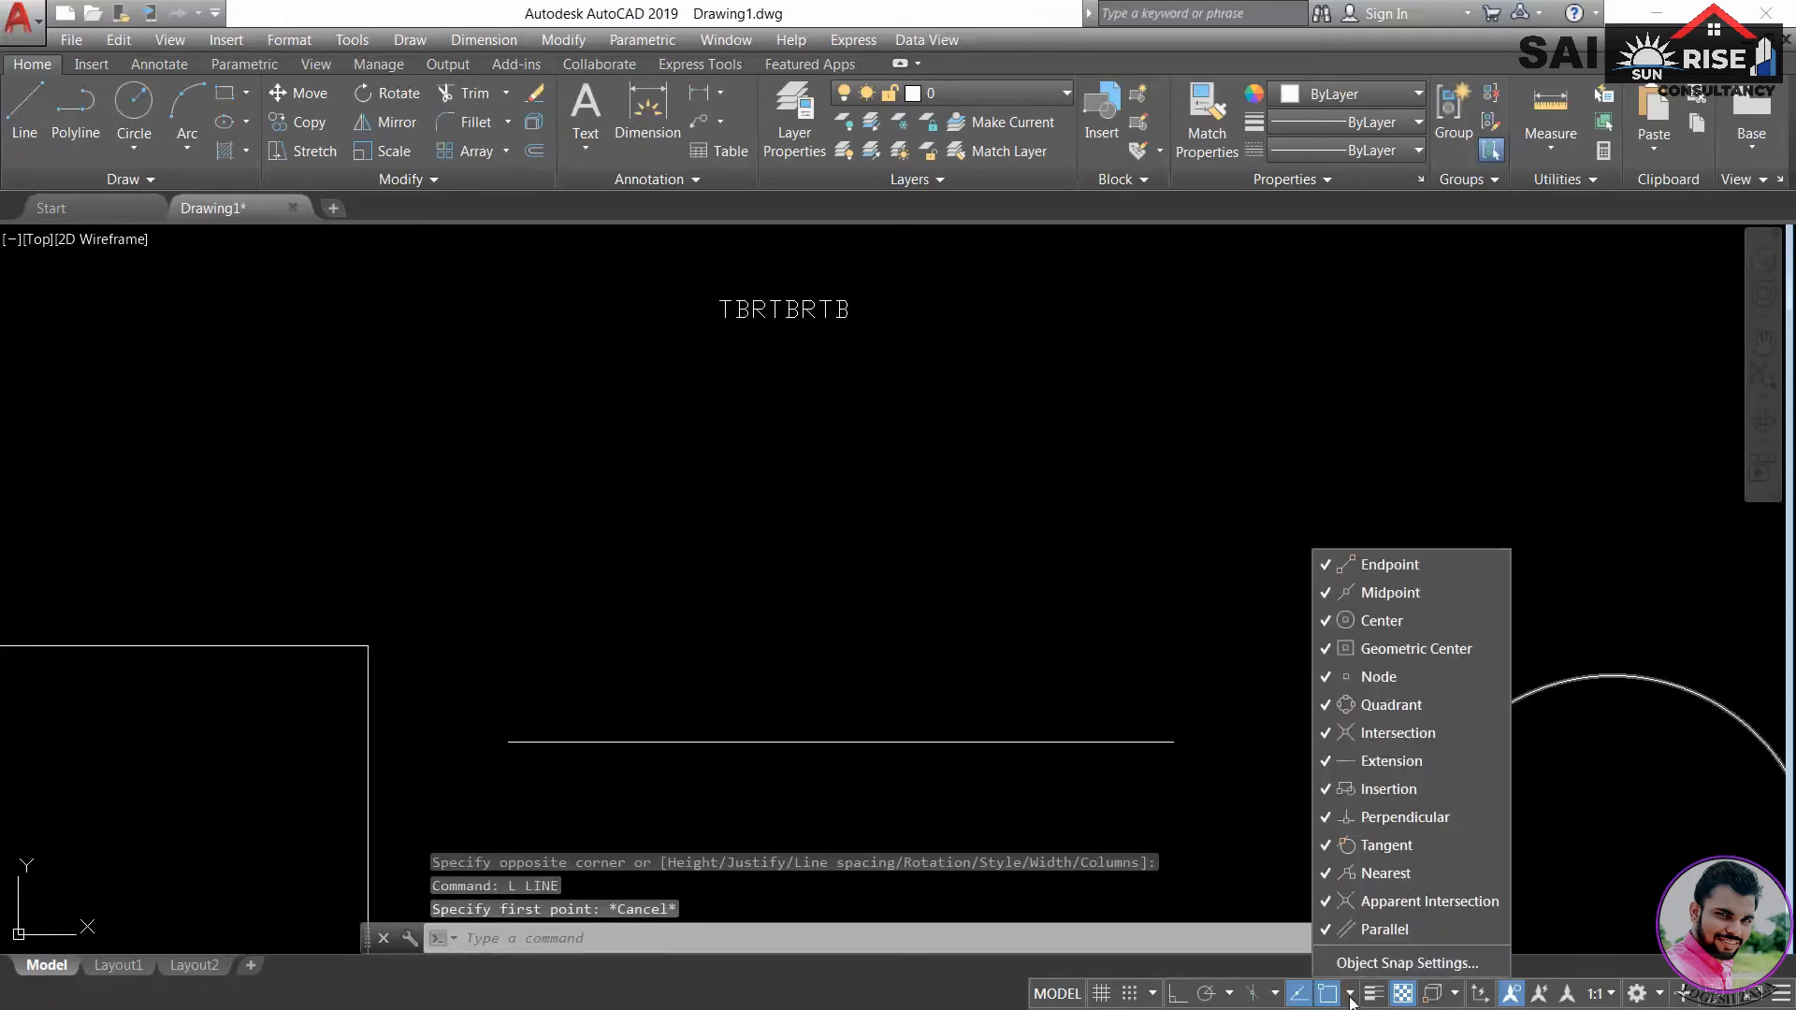
click(1085, 681)
middle_drag(1238, 608, 700, 697)
text(l)
key(Return)
mouse_move(513, 782)
middle_down()
mouse_move(1322, 474)
mouse_move(1100, 765)
middle_up()
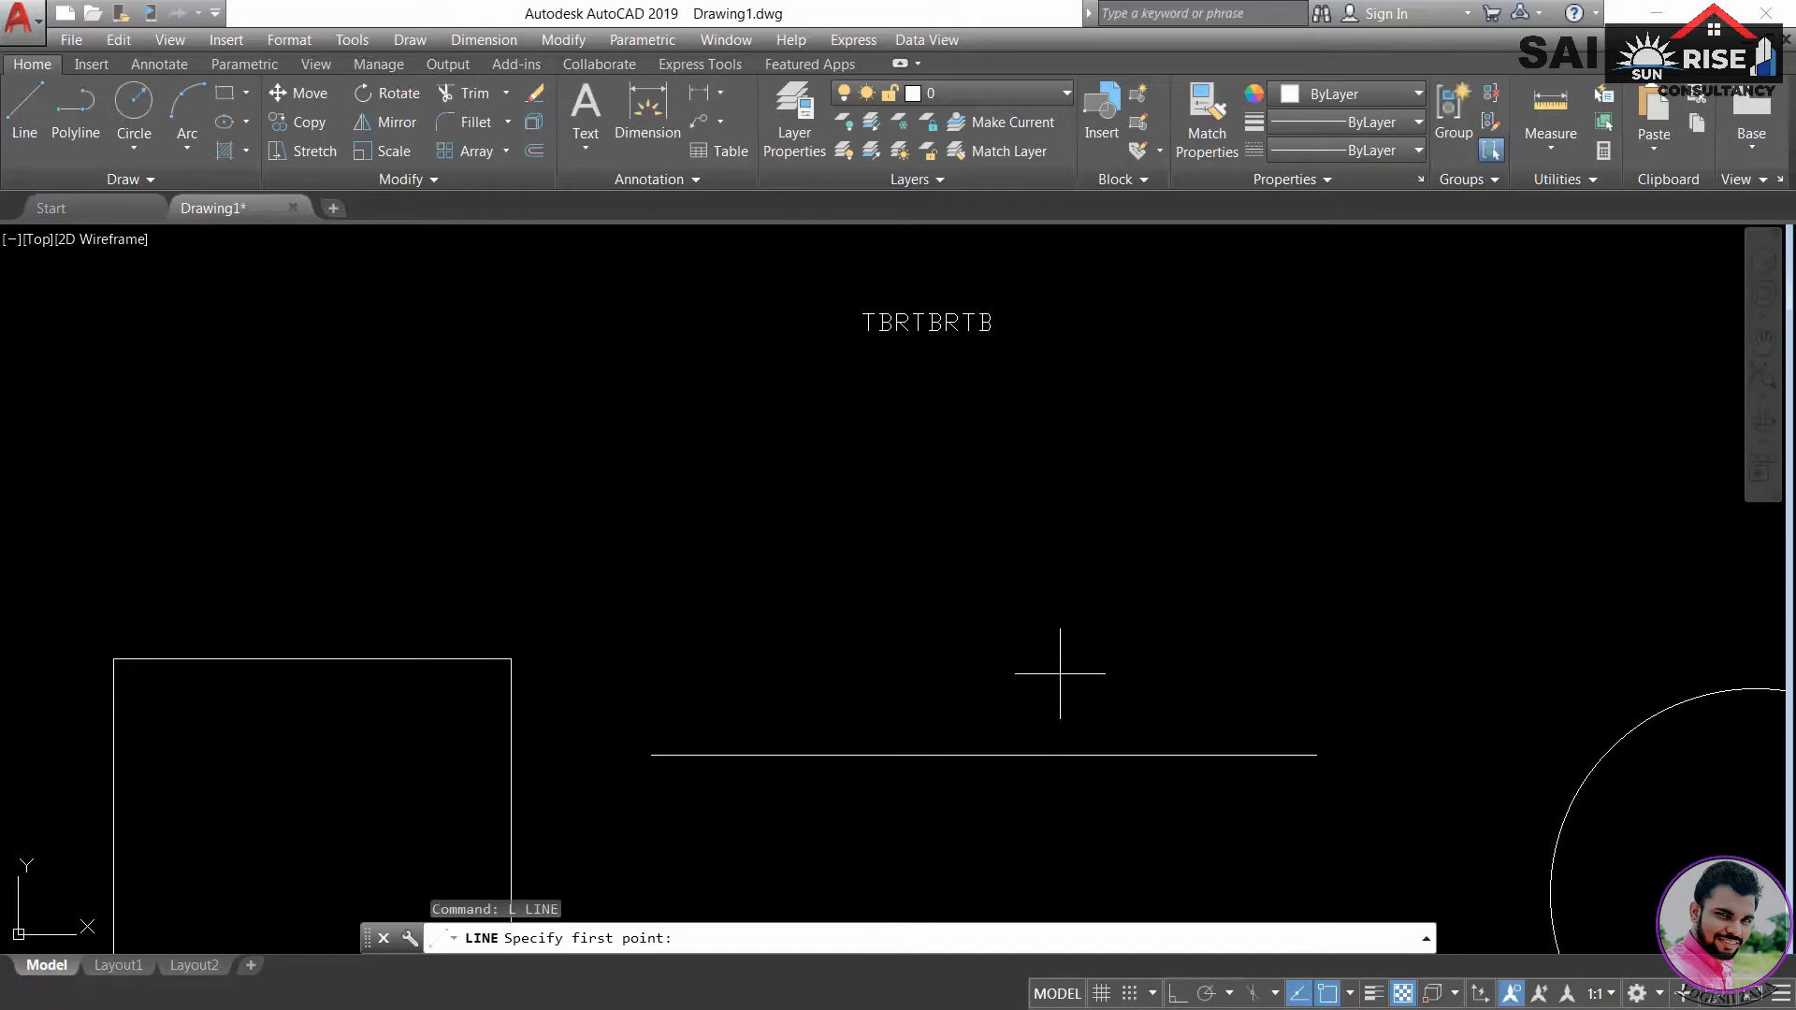
click(1051, 513)
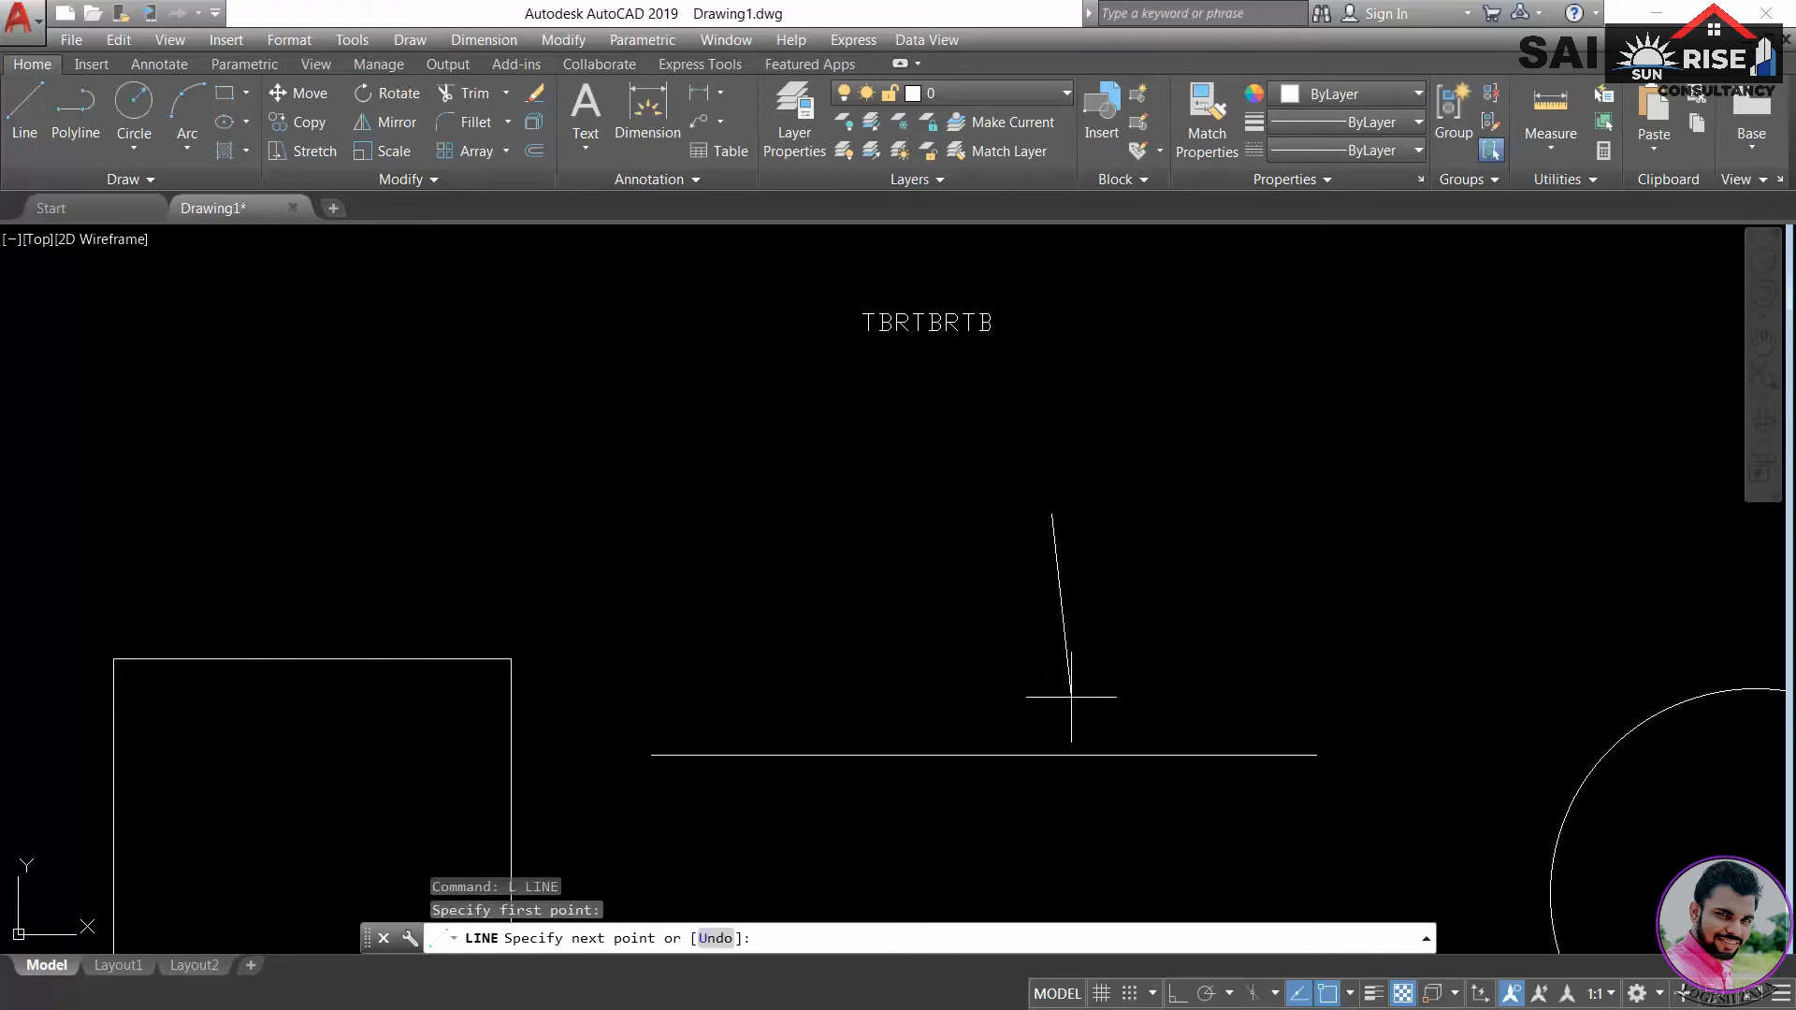
key(F8)
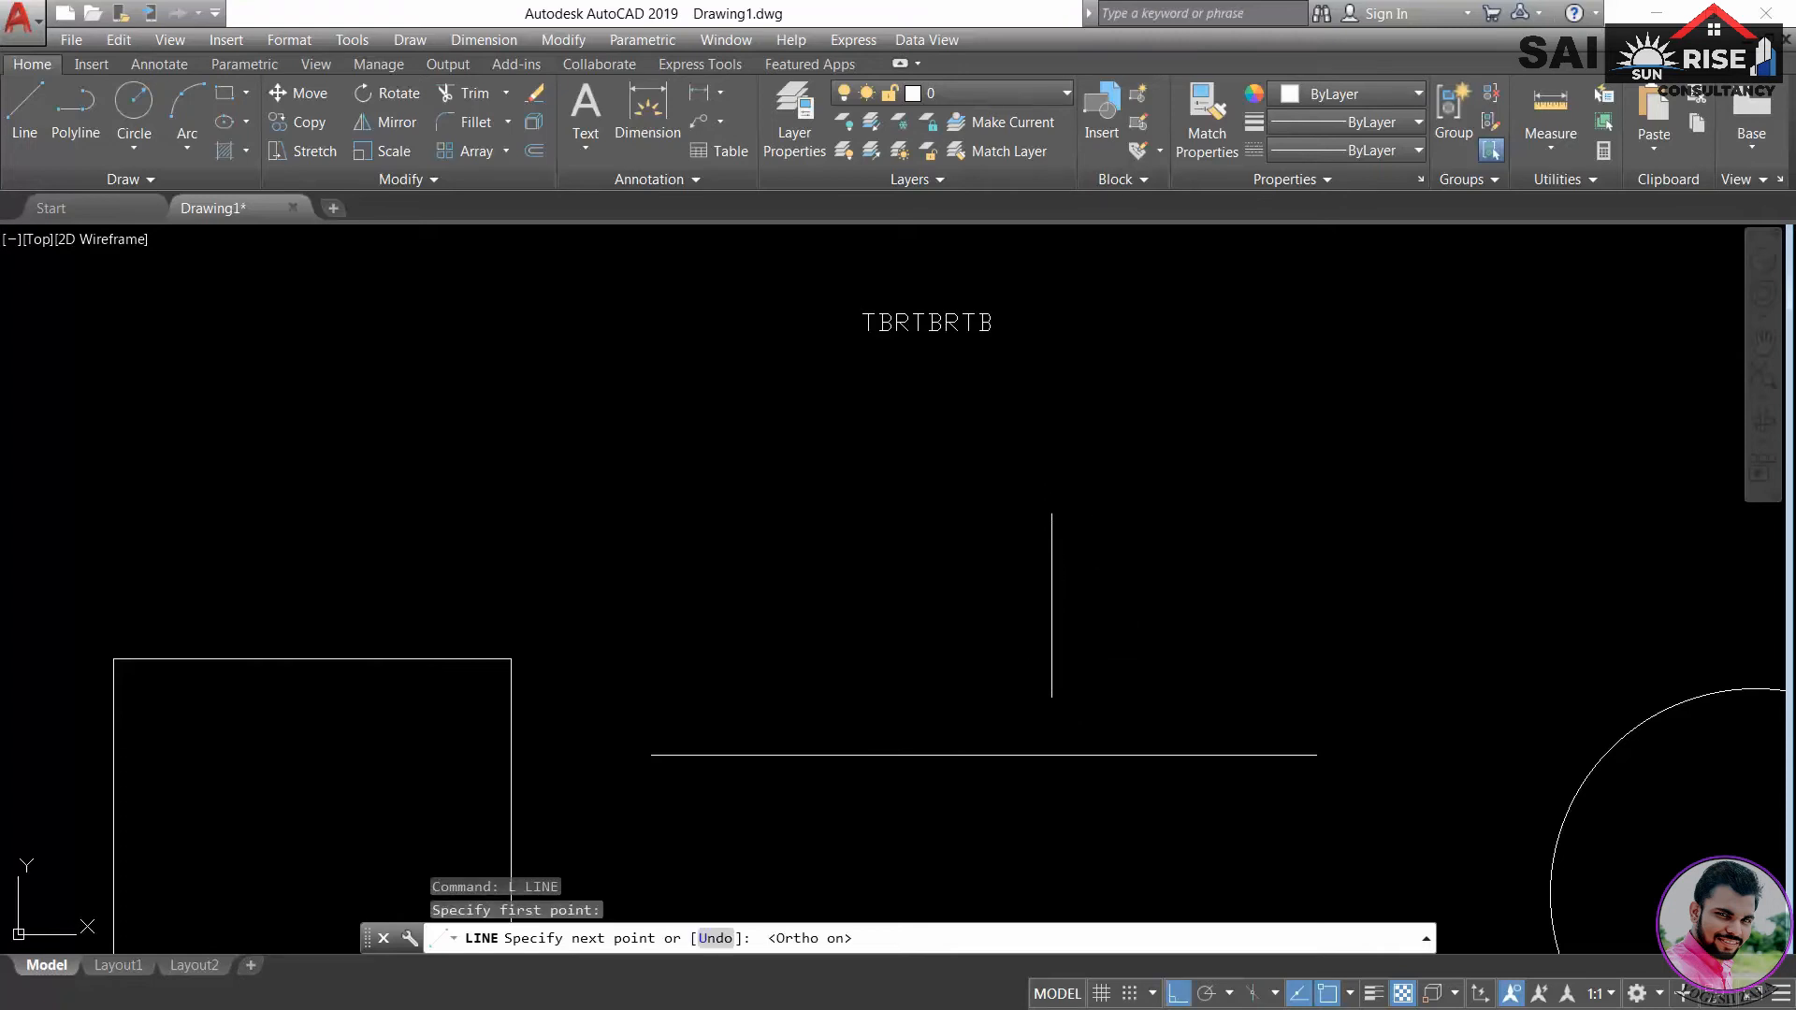
click(1052, 755)
key(Return)
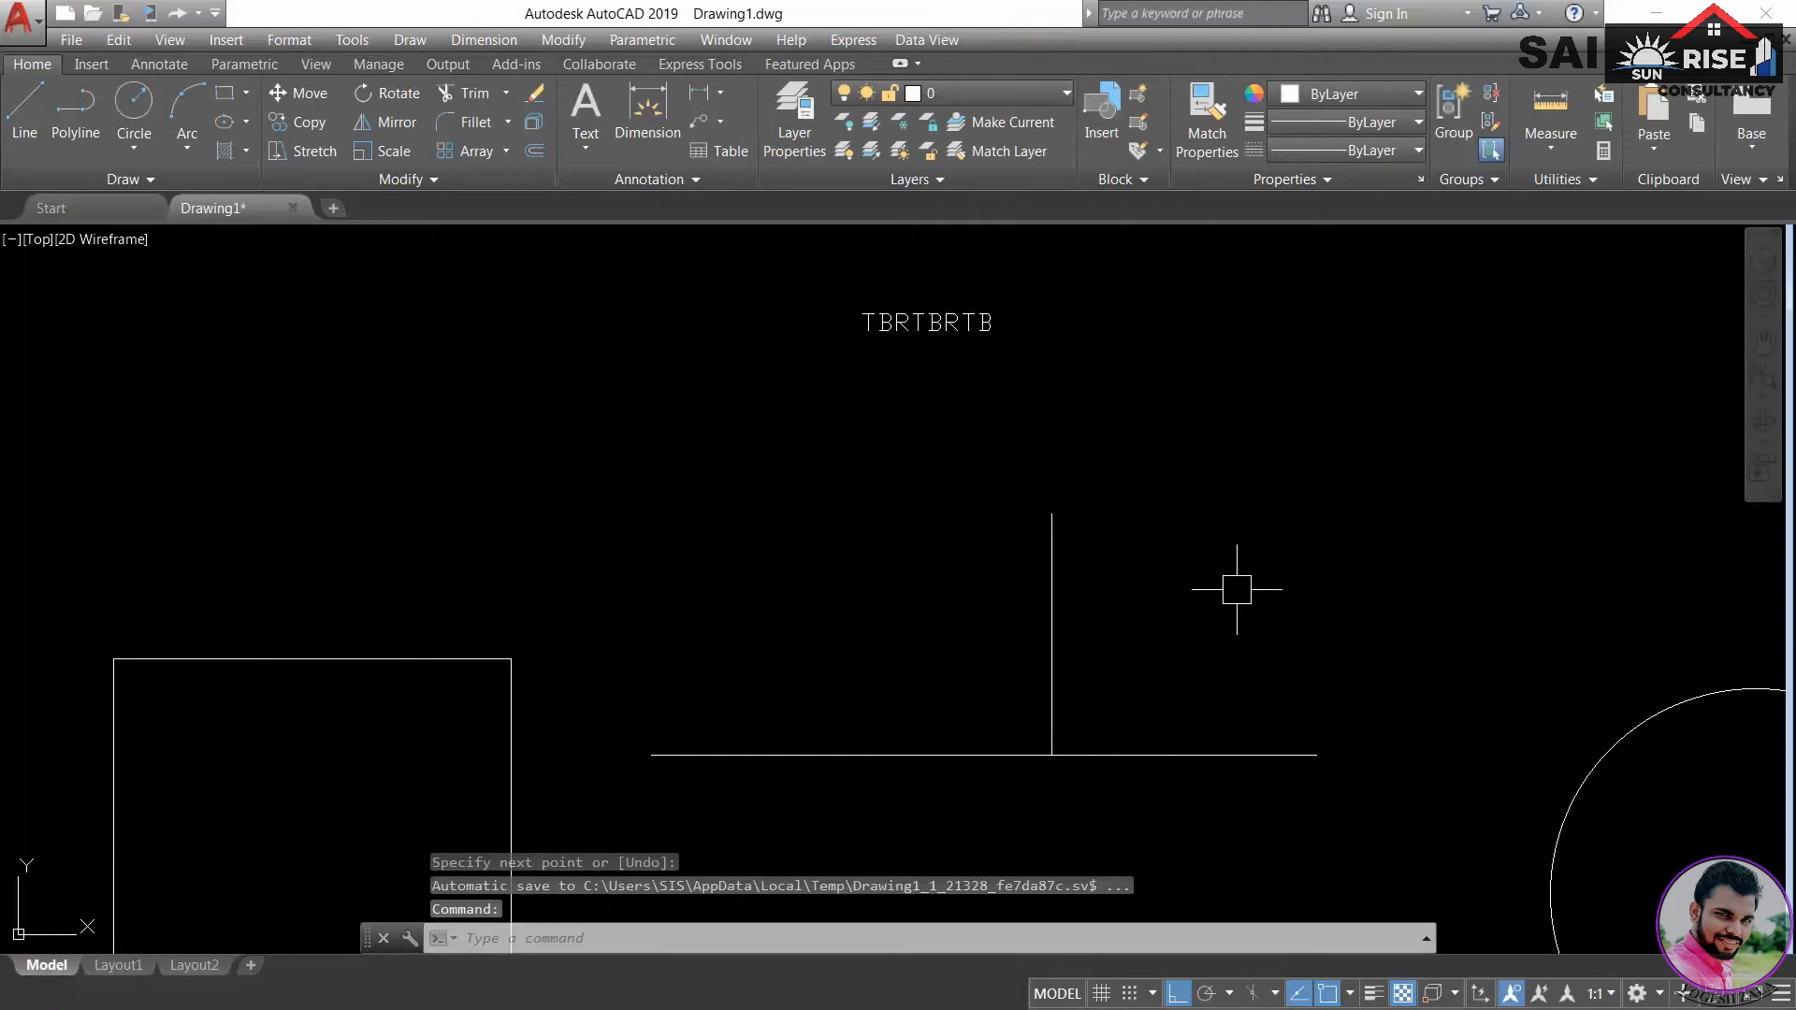
- Turn Ortho off and draw a slanted line rising to the right in the empty area above the circle
key(F8)
text(L)
key(Return)
middle_drag(1258, 586, 929, 778)
click(970, 739)
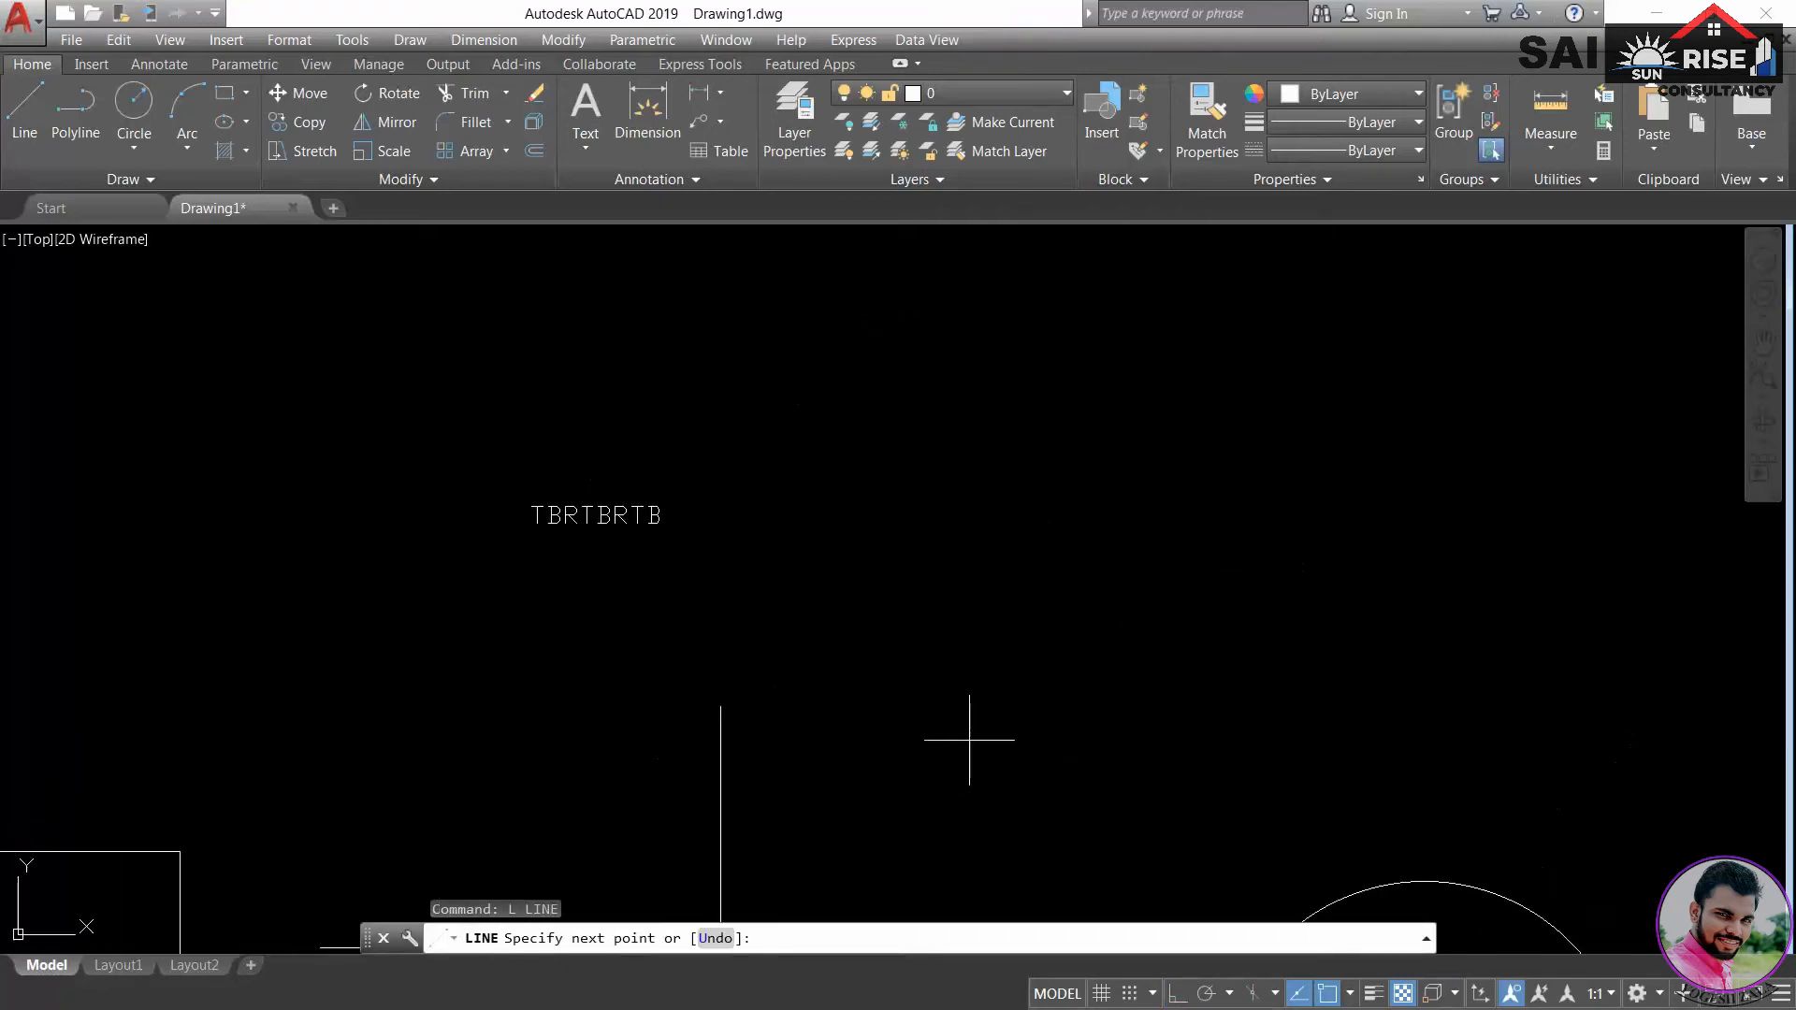
click(1364, 485)
key(Return)
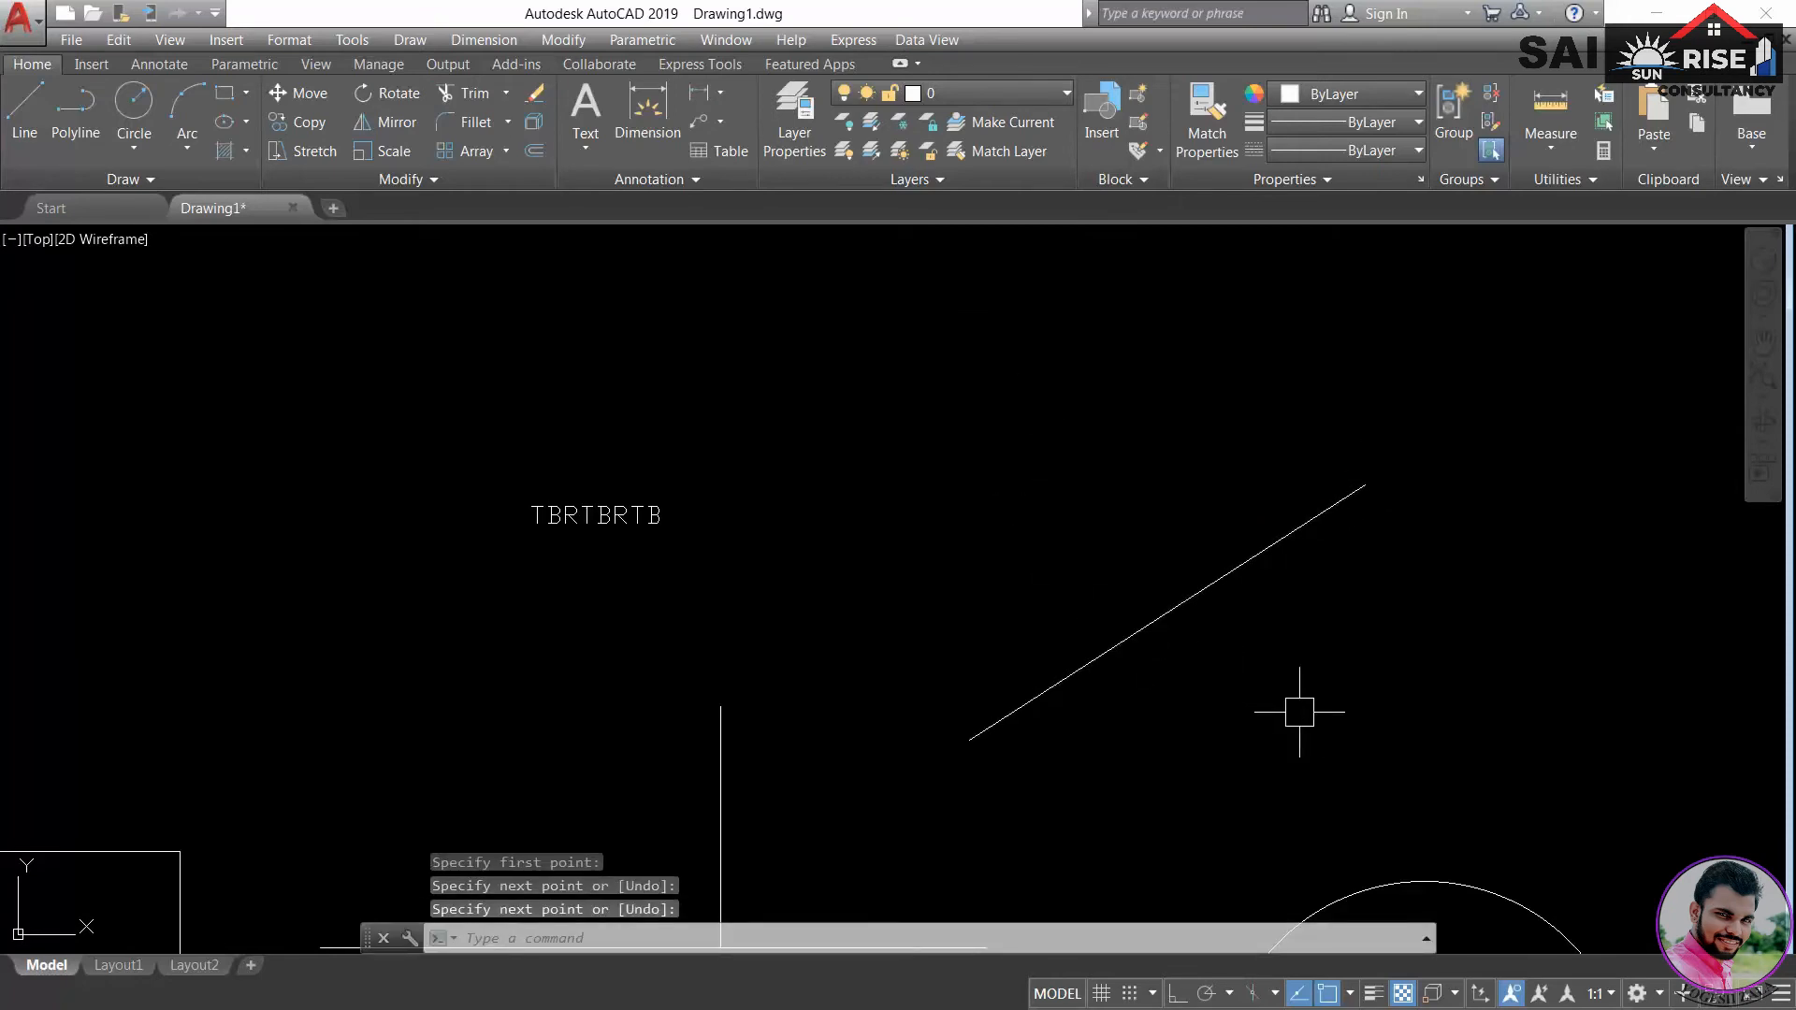
- Check the Perpendicular entry among the snap modes and draw a line ending on the new slanted line with the Perpendicular snap
click(1352, 995)
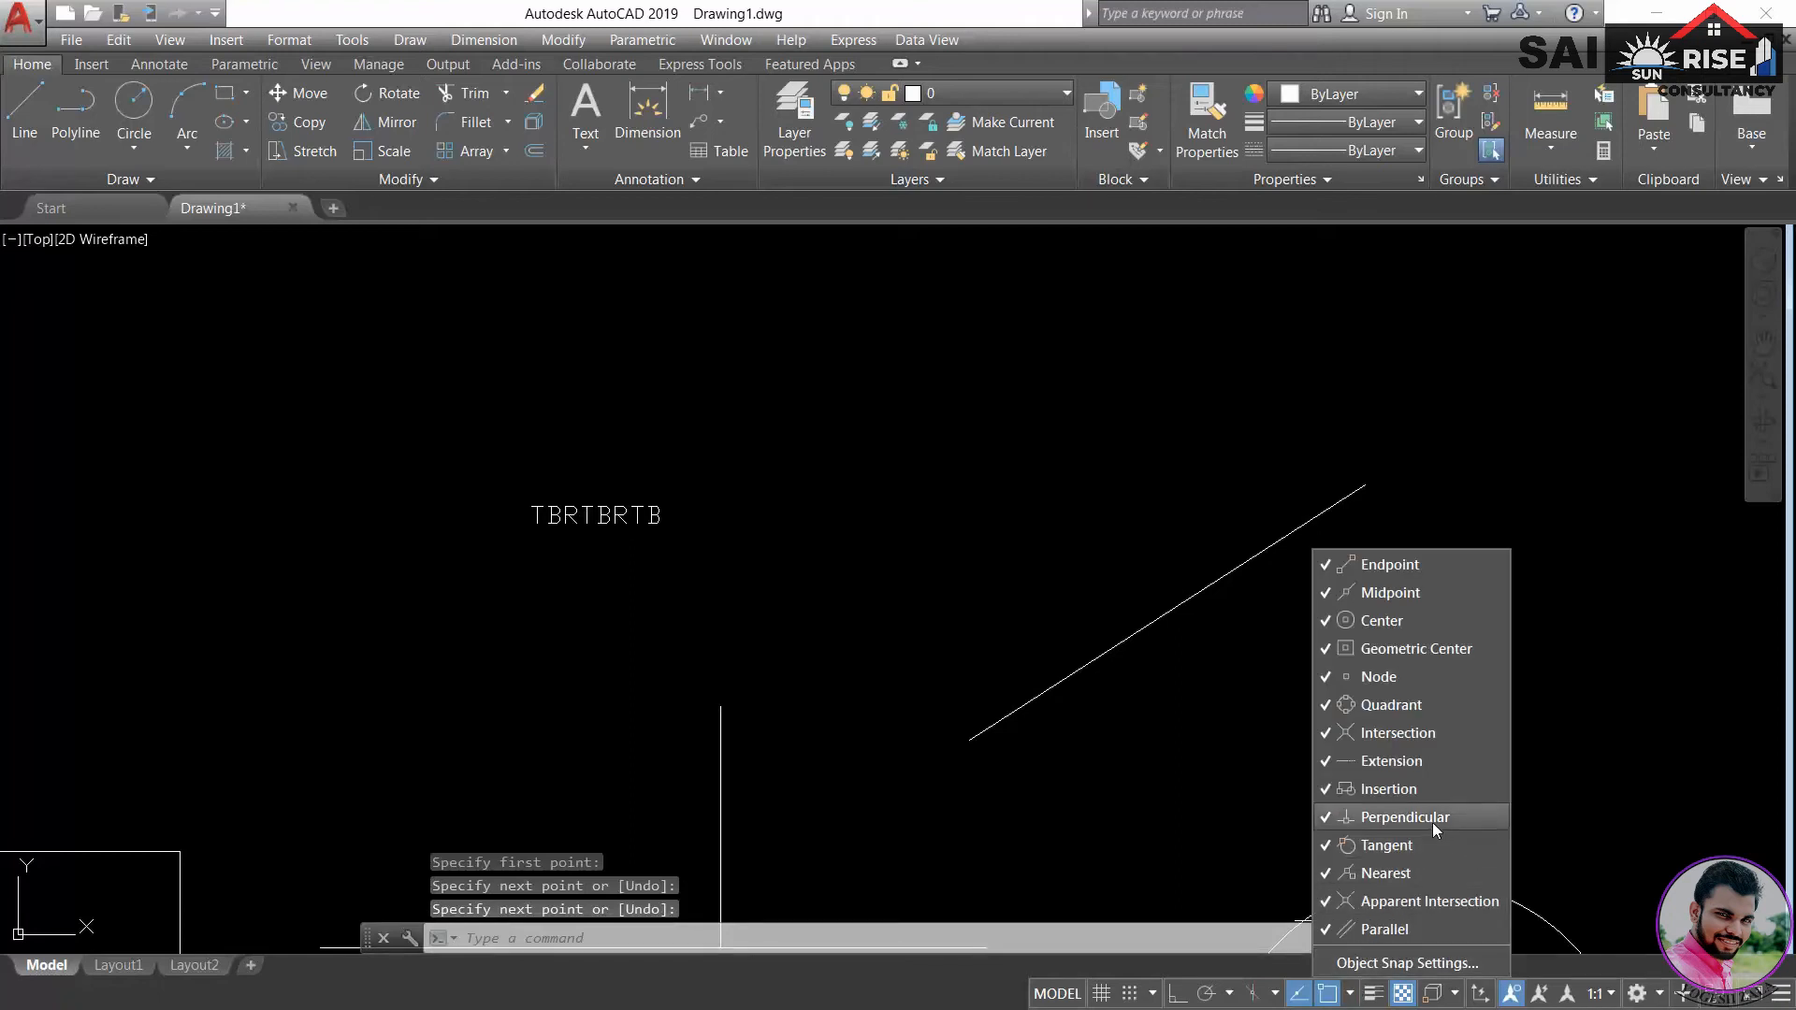
text(L)
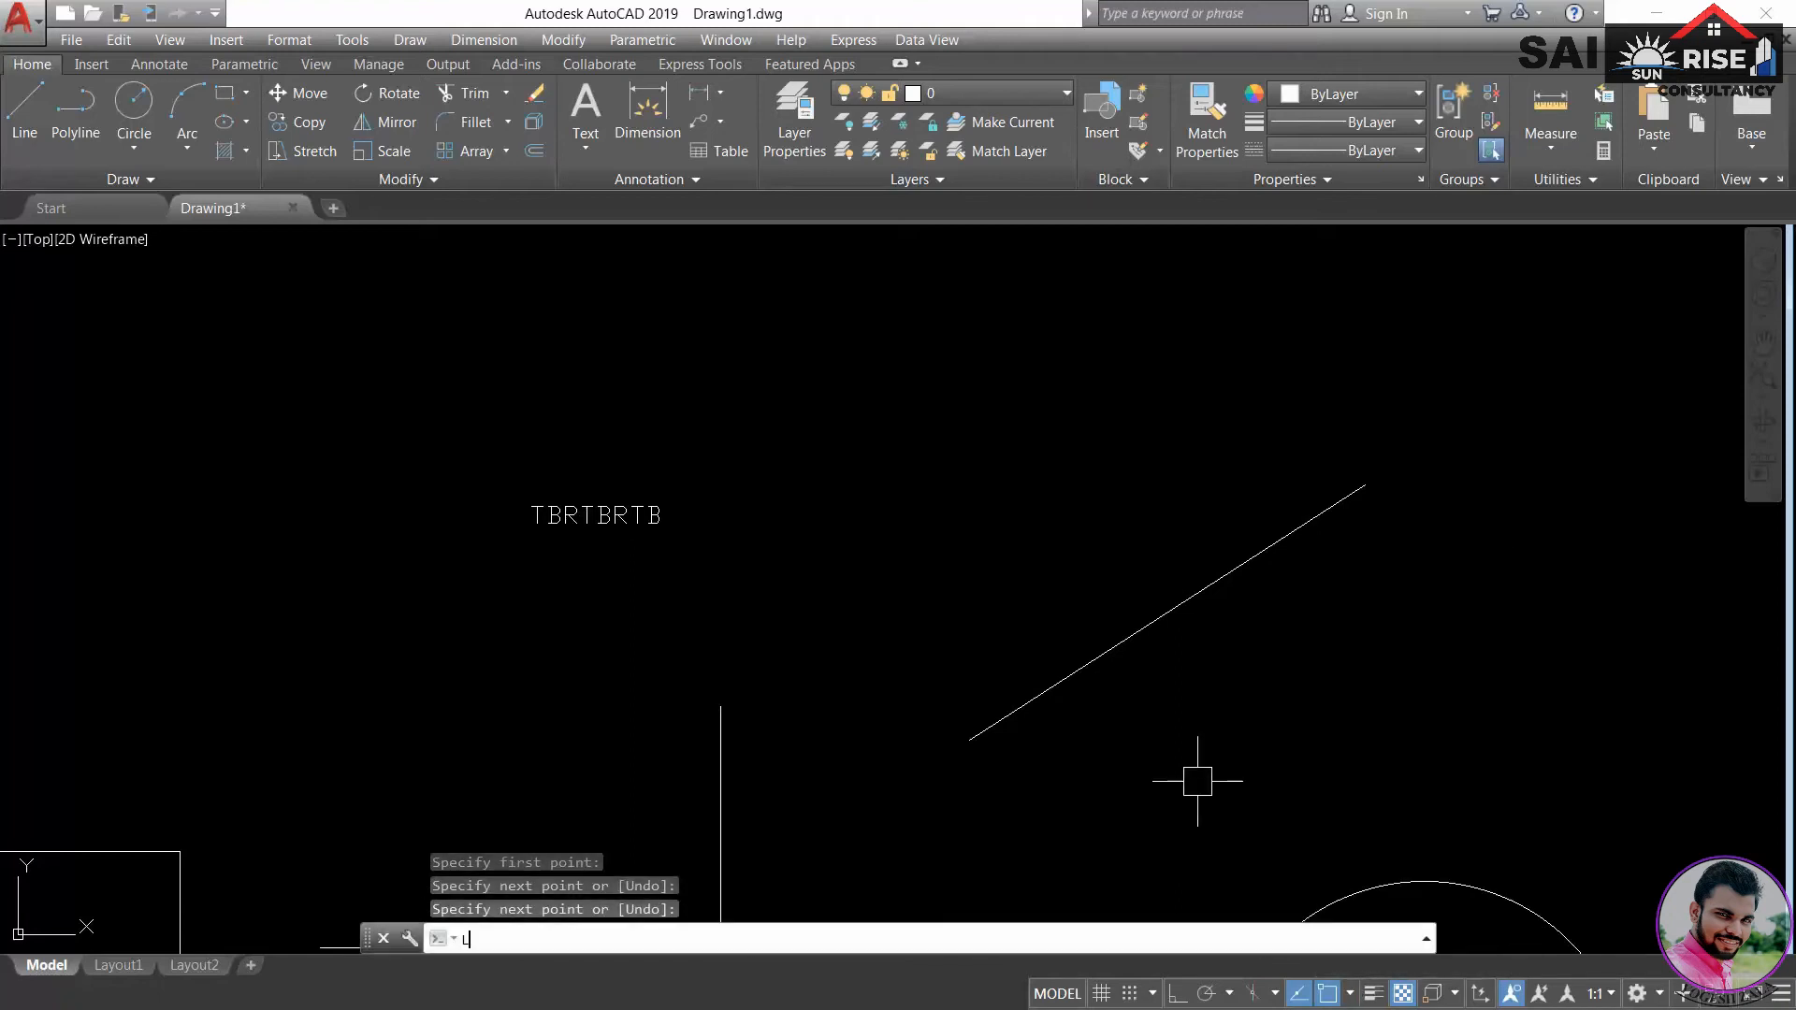
key(Return)
click(885, 328)
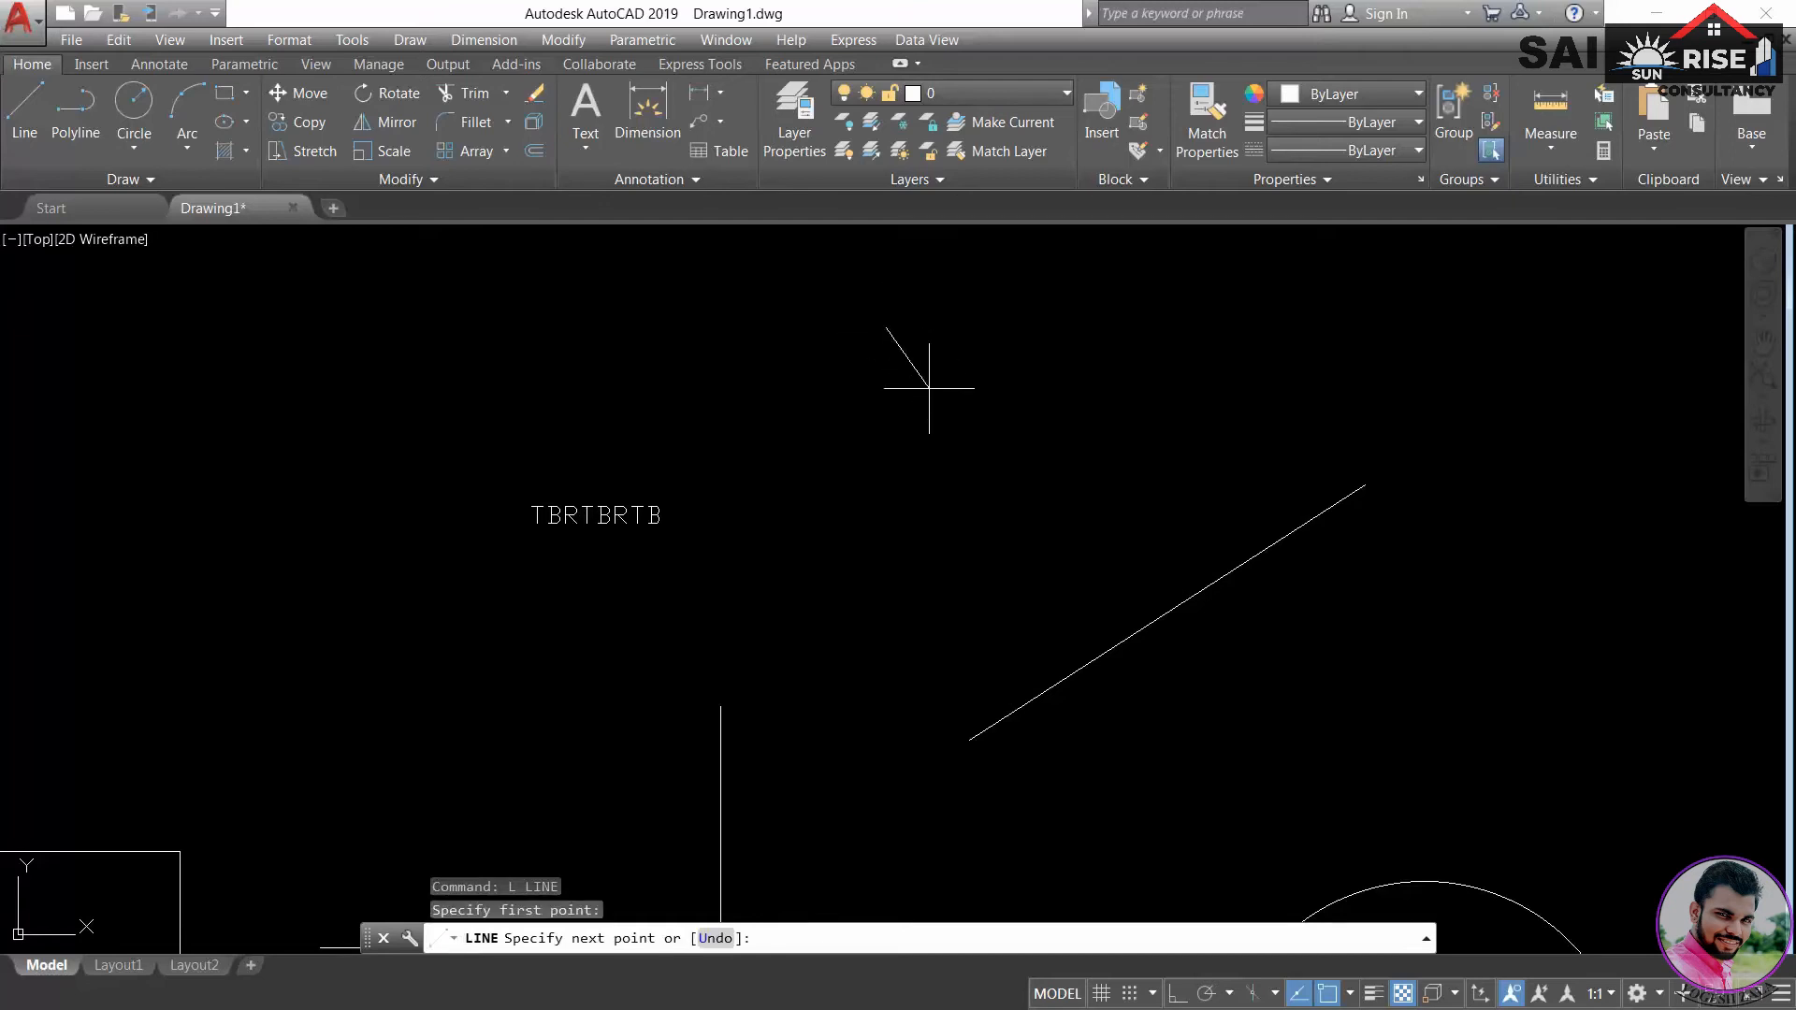
scroll(969, 692, up, 2)
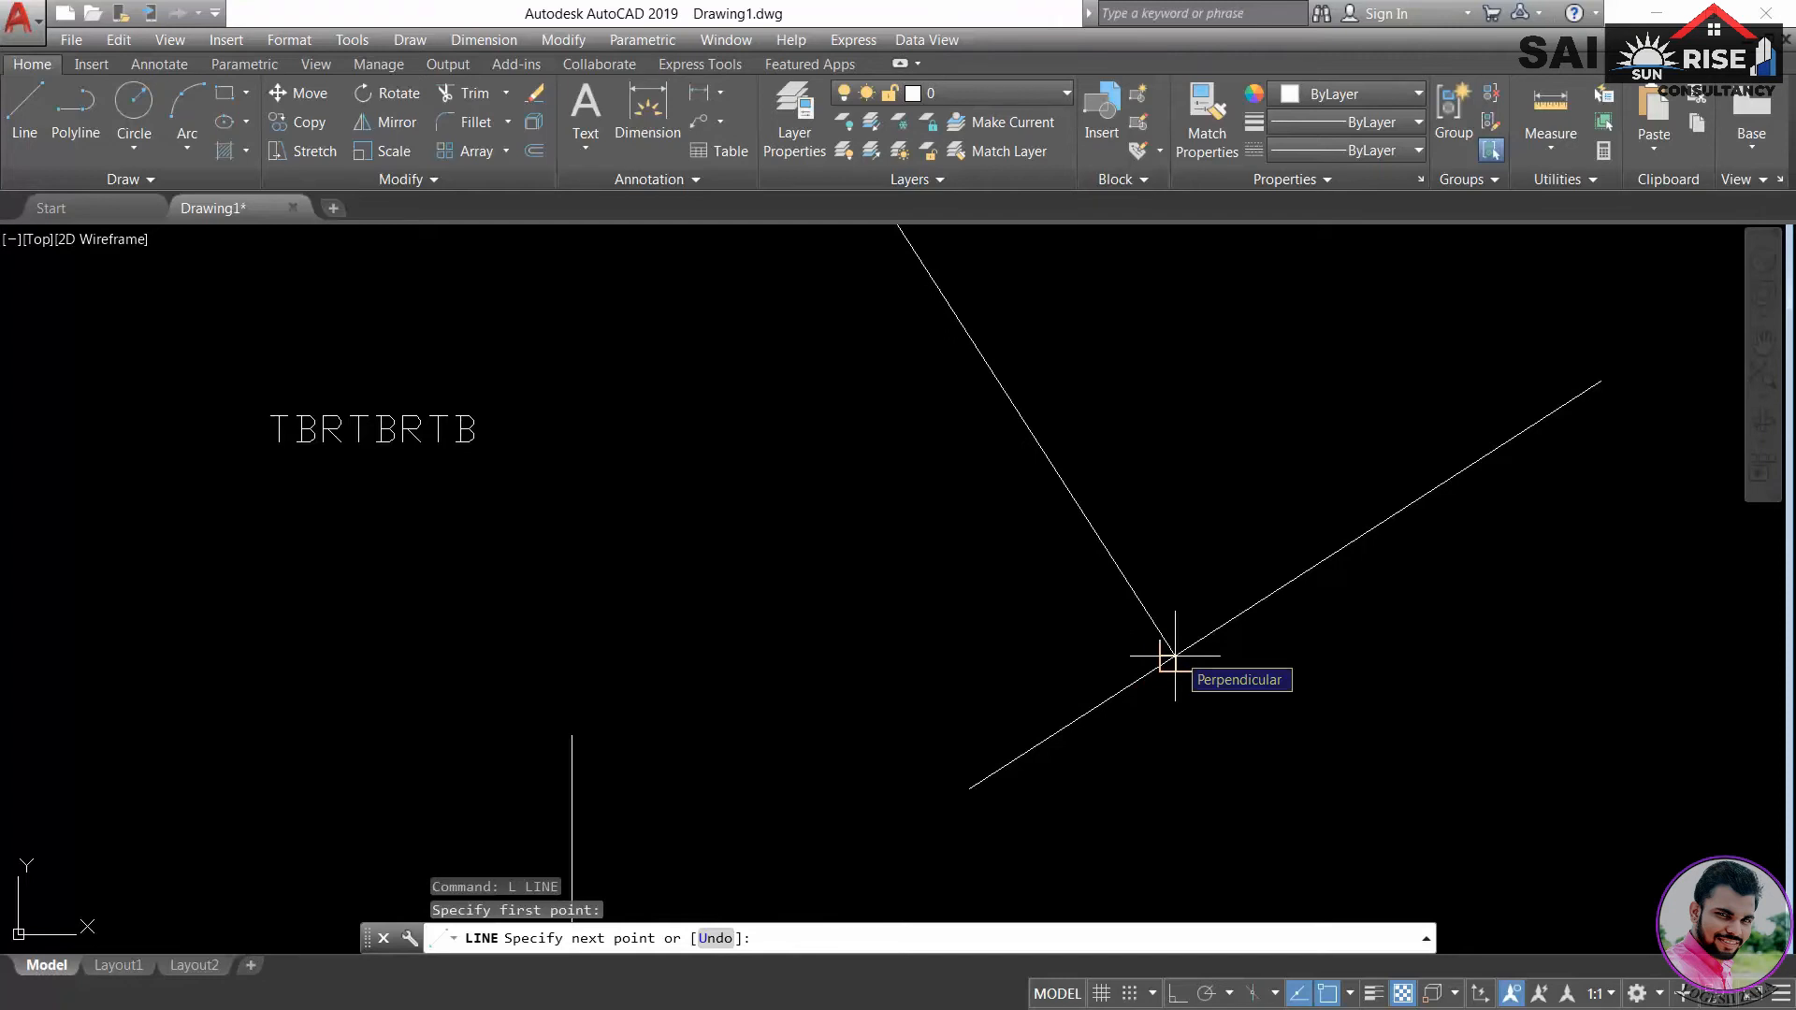
click(1174, 655)
key(Return)
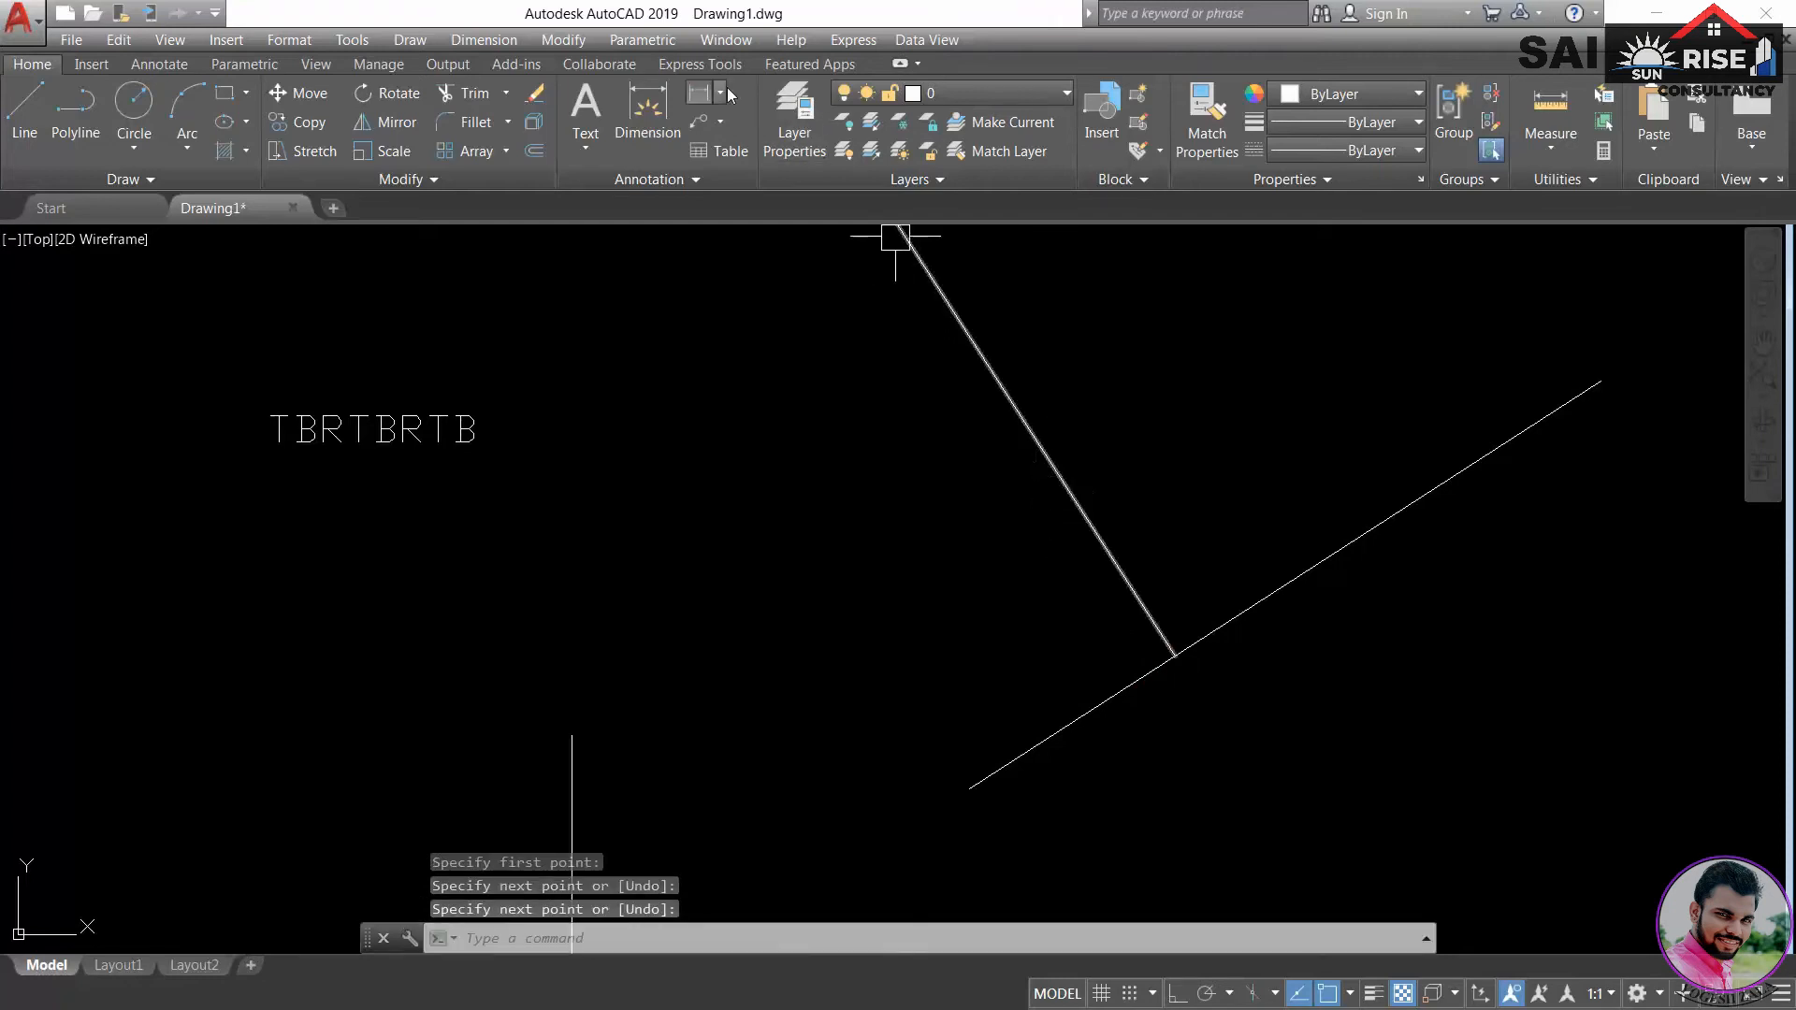
- Add an angular dimension between the slanted line and the line perpendicular to it
click(722, 90)
click(762, 218)
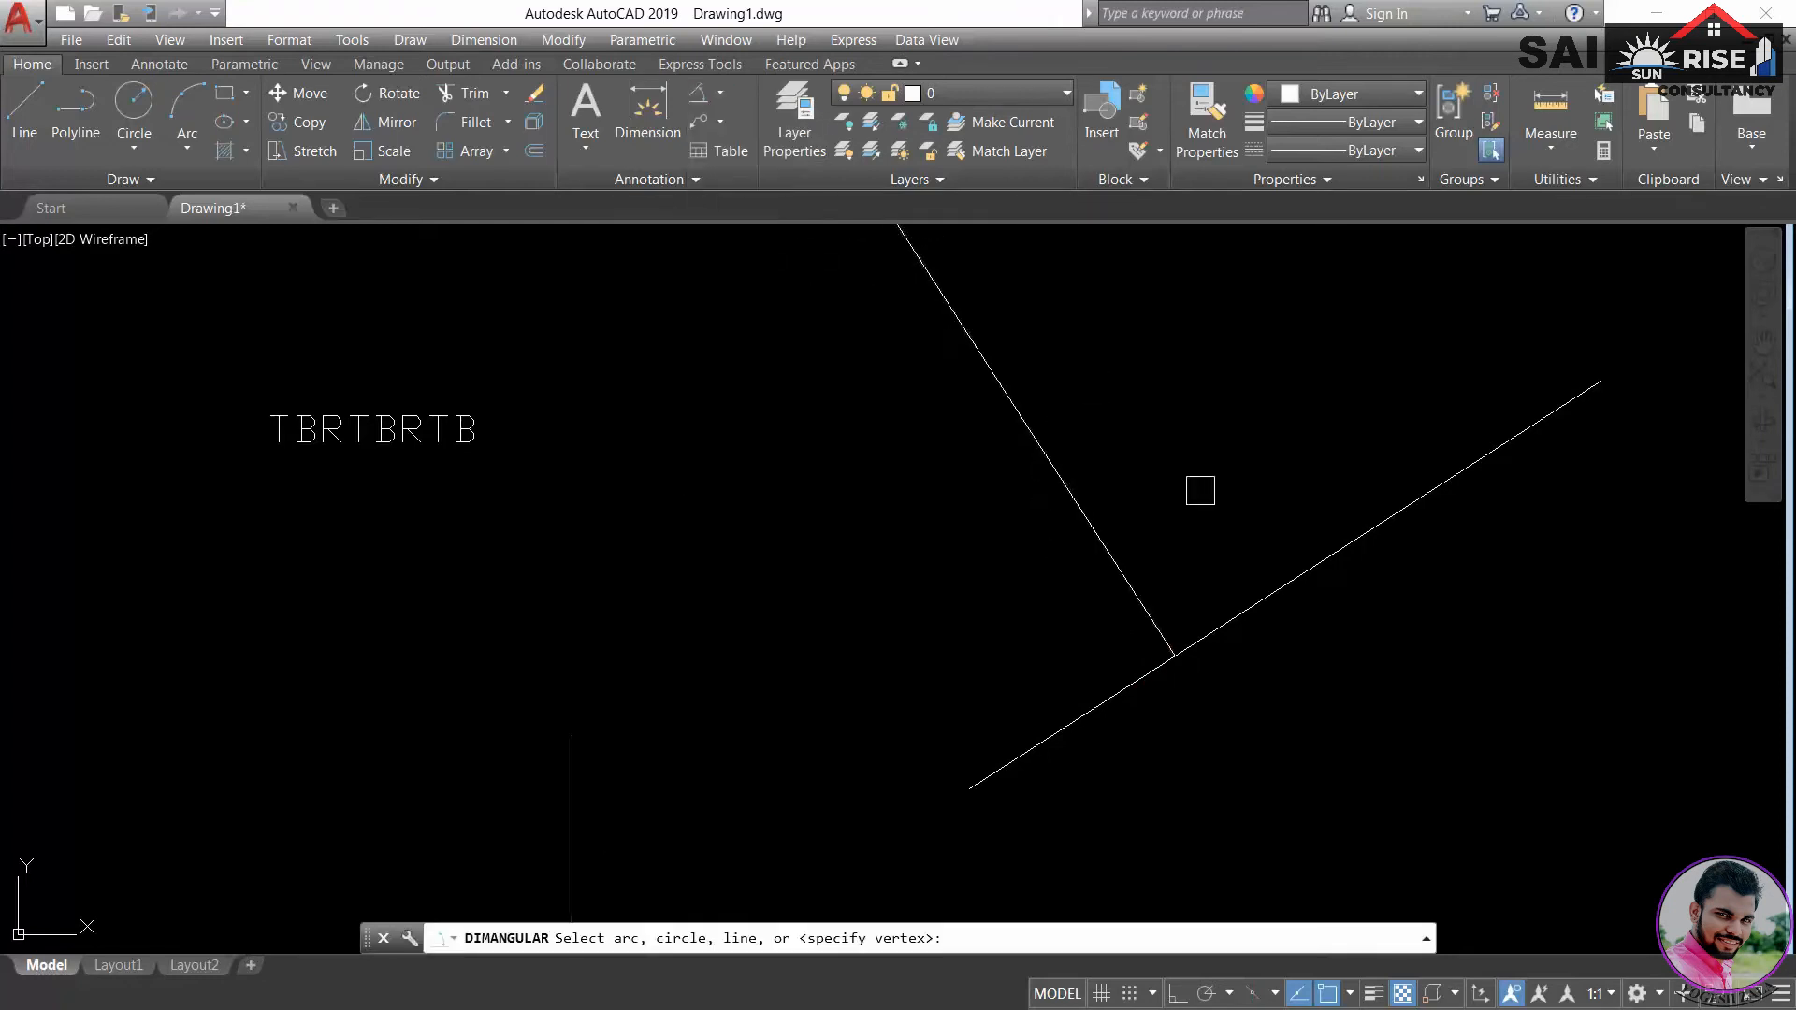
click(1135, 587)
click(1227, 608)
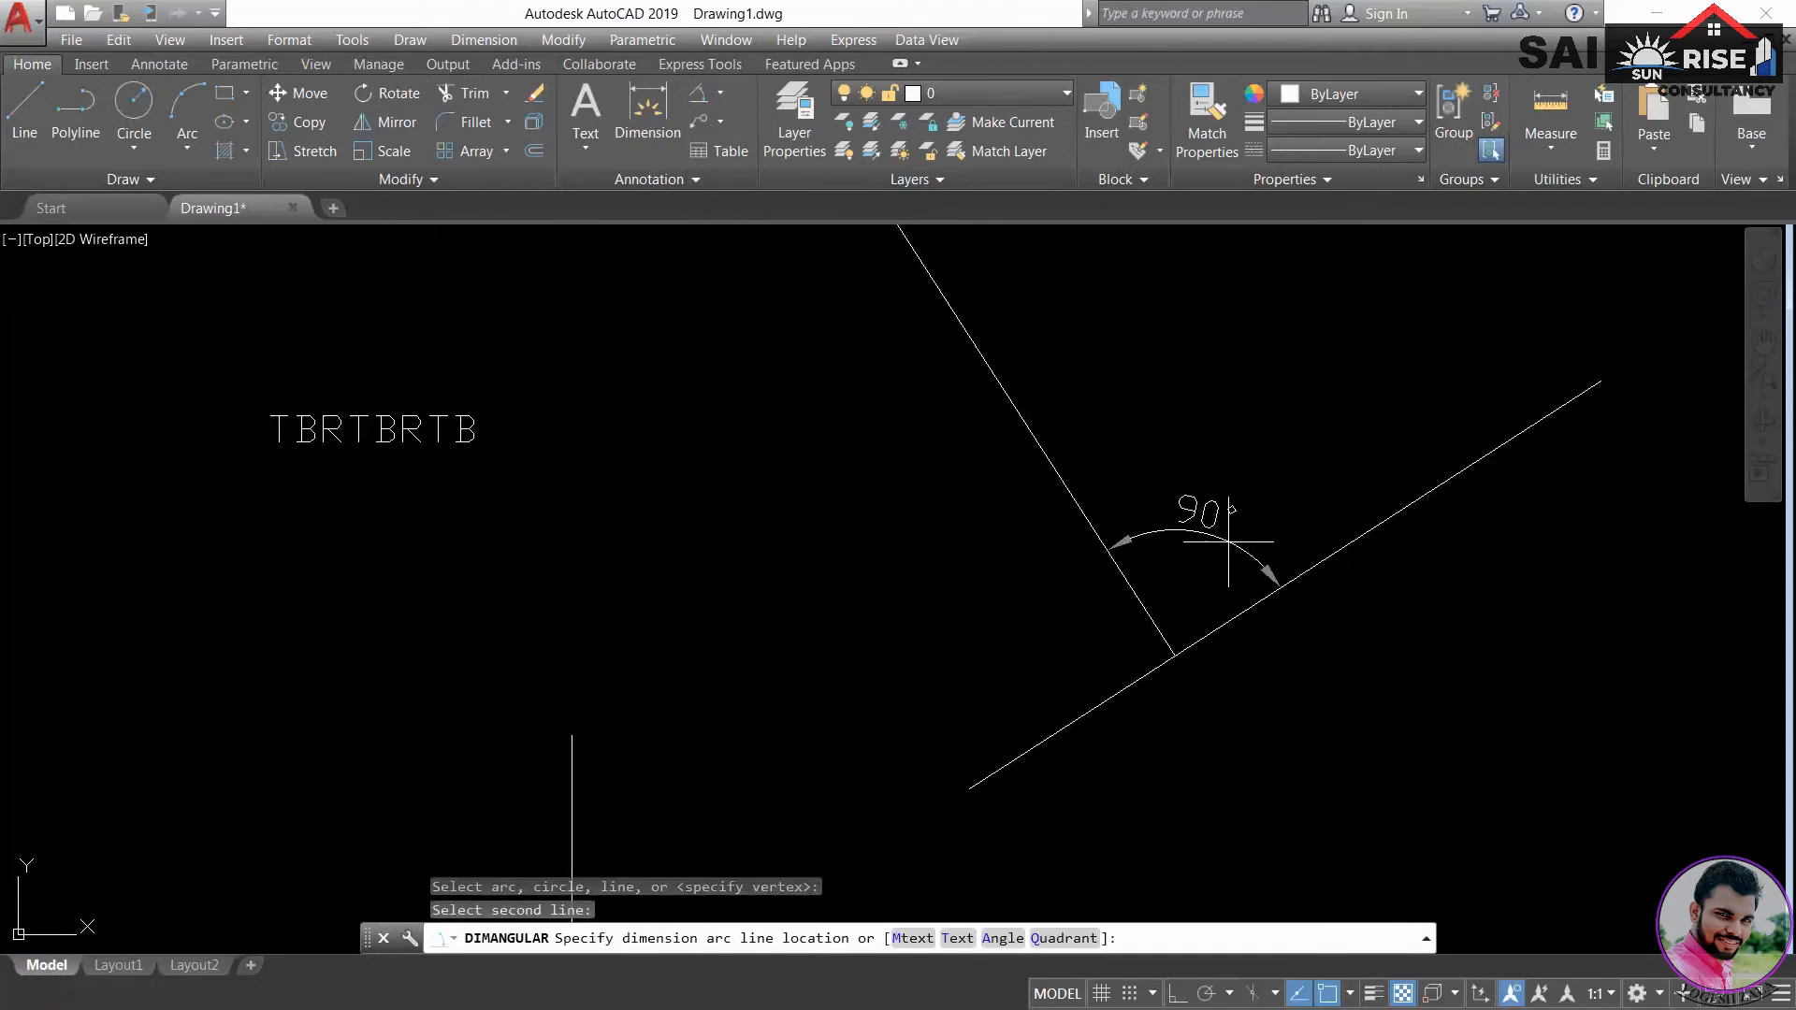
click(1228, 541)
scroll(1282, 683, down, 4)
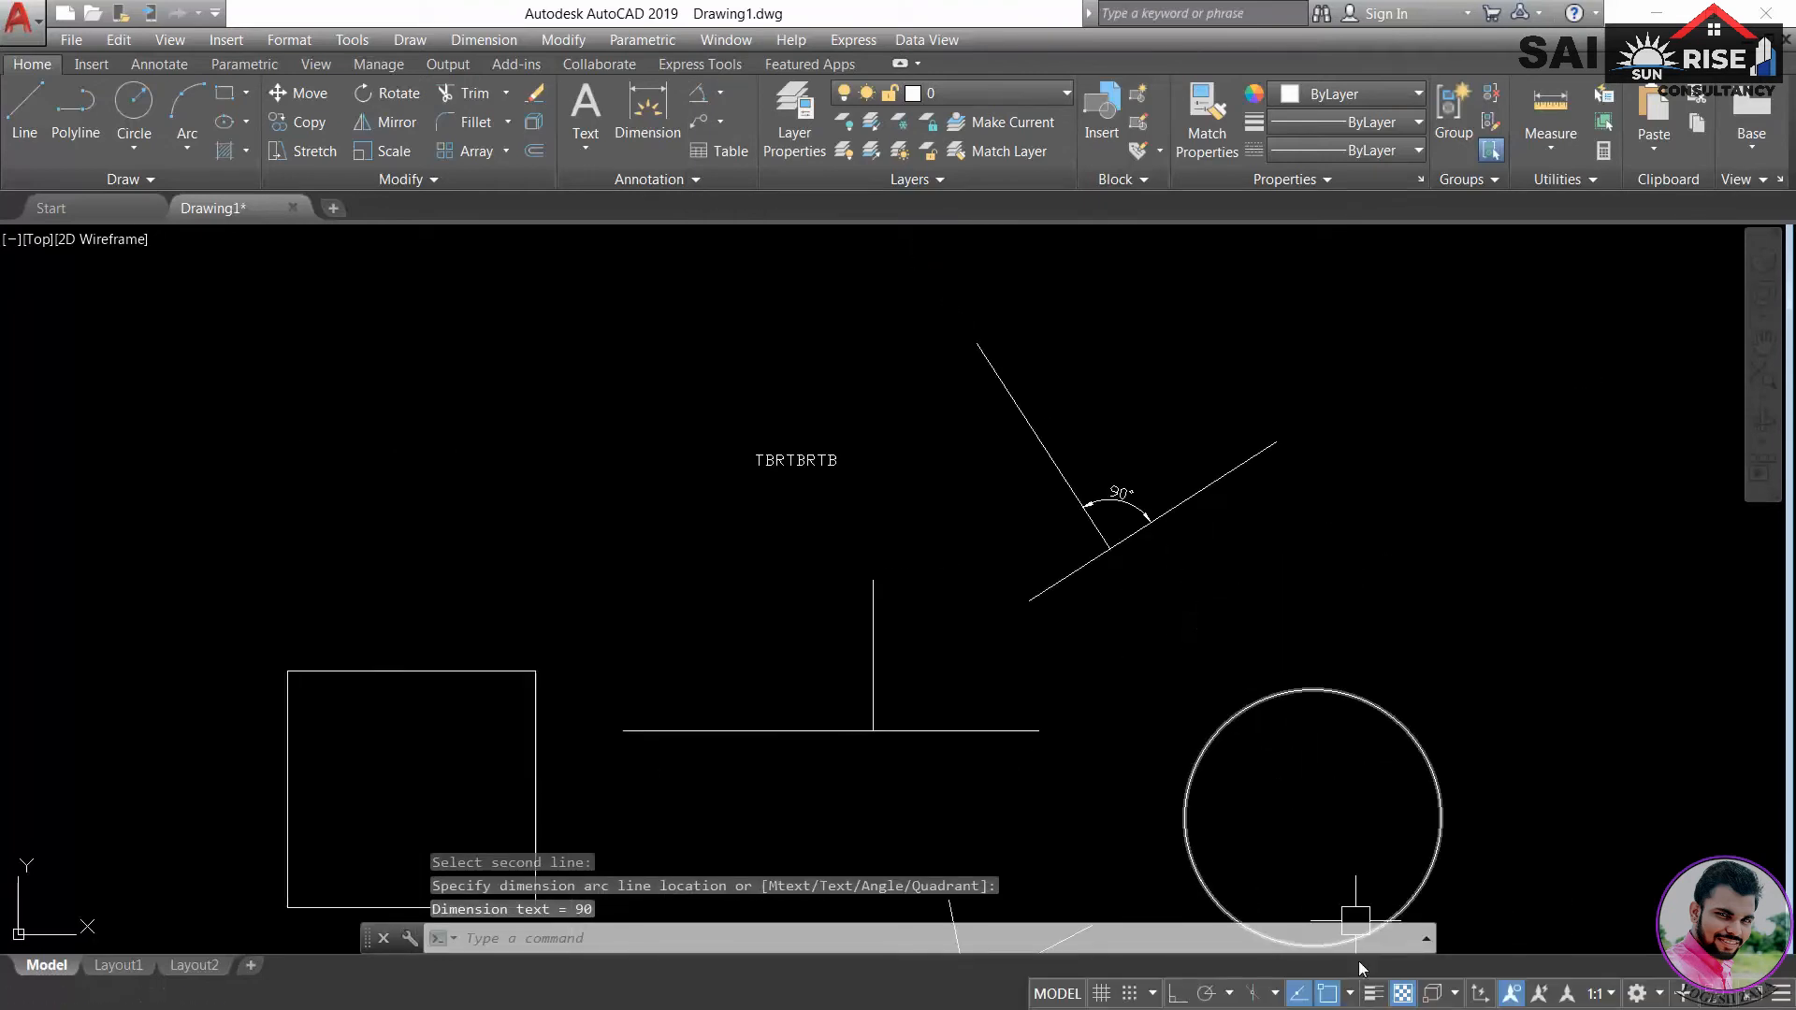
- Check the Tangent and Nearest snap entries, and preview the Tangent snap on the slanted line with the Tan, Tan, Radius circle
click(1353, 995)
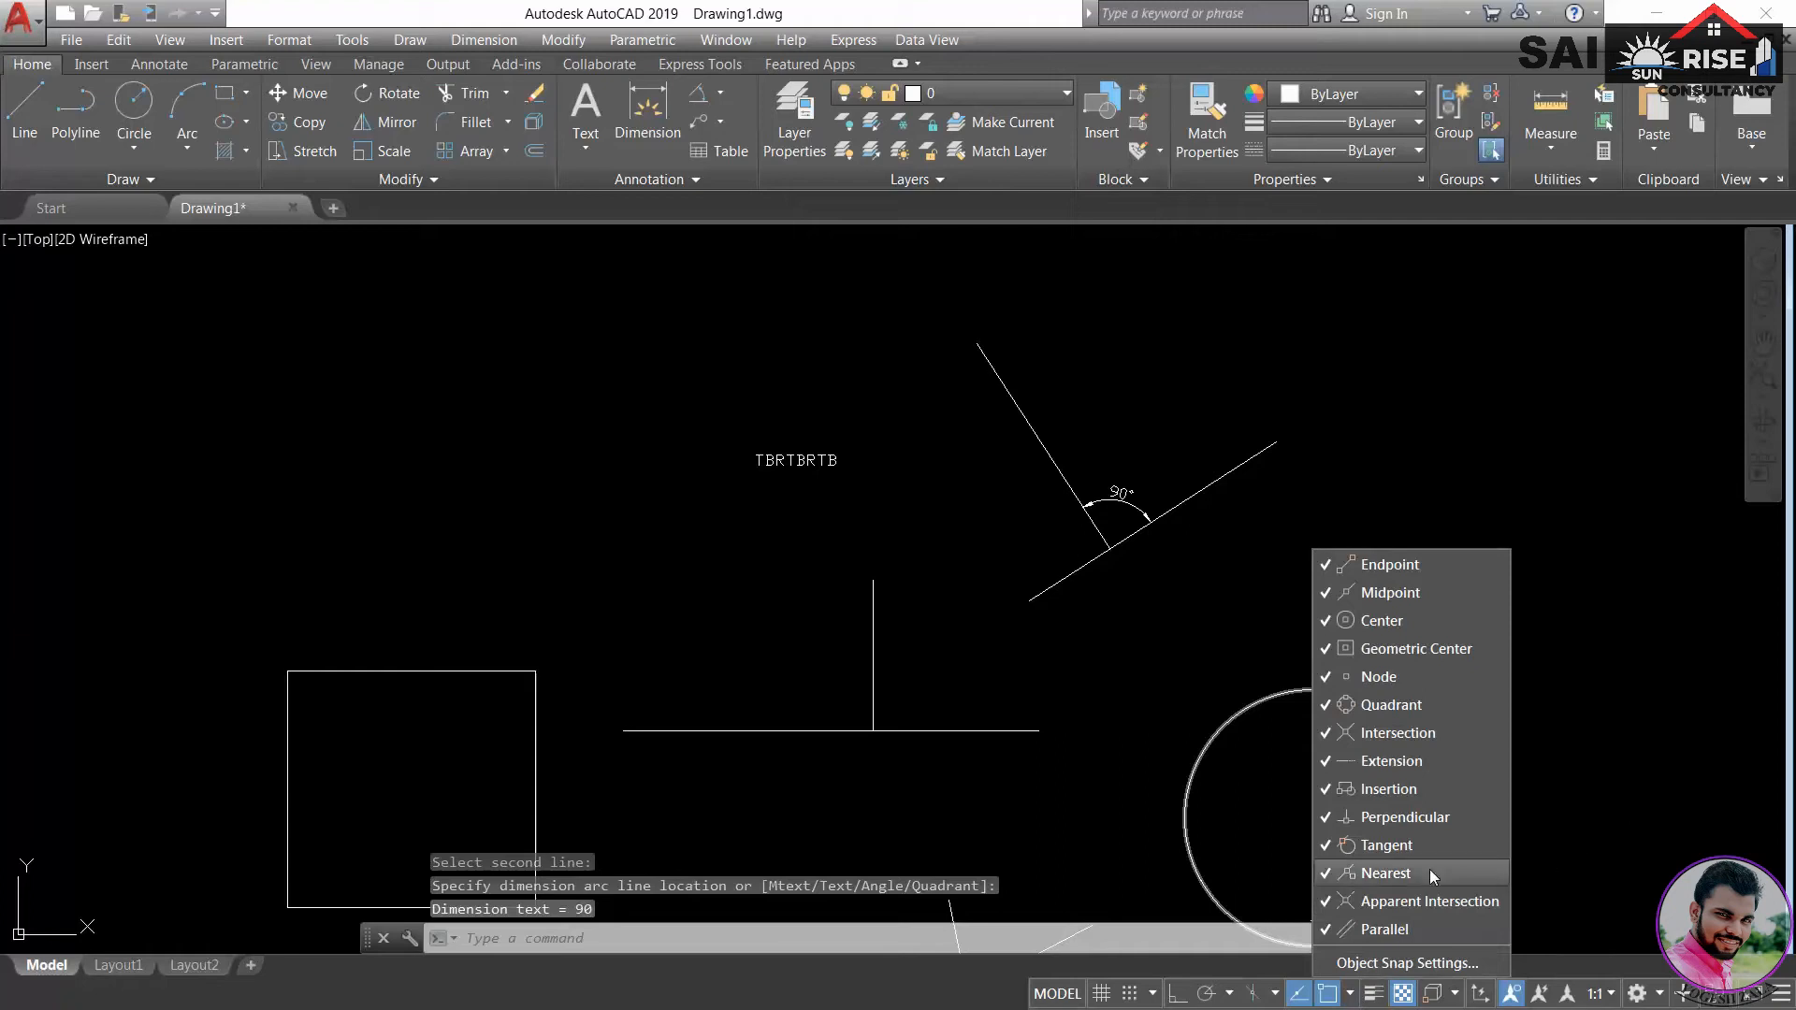
click(1330, 472)
mouse_move(1423, 522)
middle_down()
mouse_move(1005, 331)
mouse_move(1041, 399)
mouse_move(1168, 411)
middle_up()
click(133, 156)
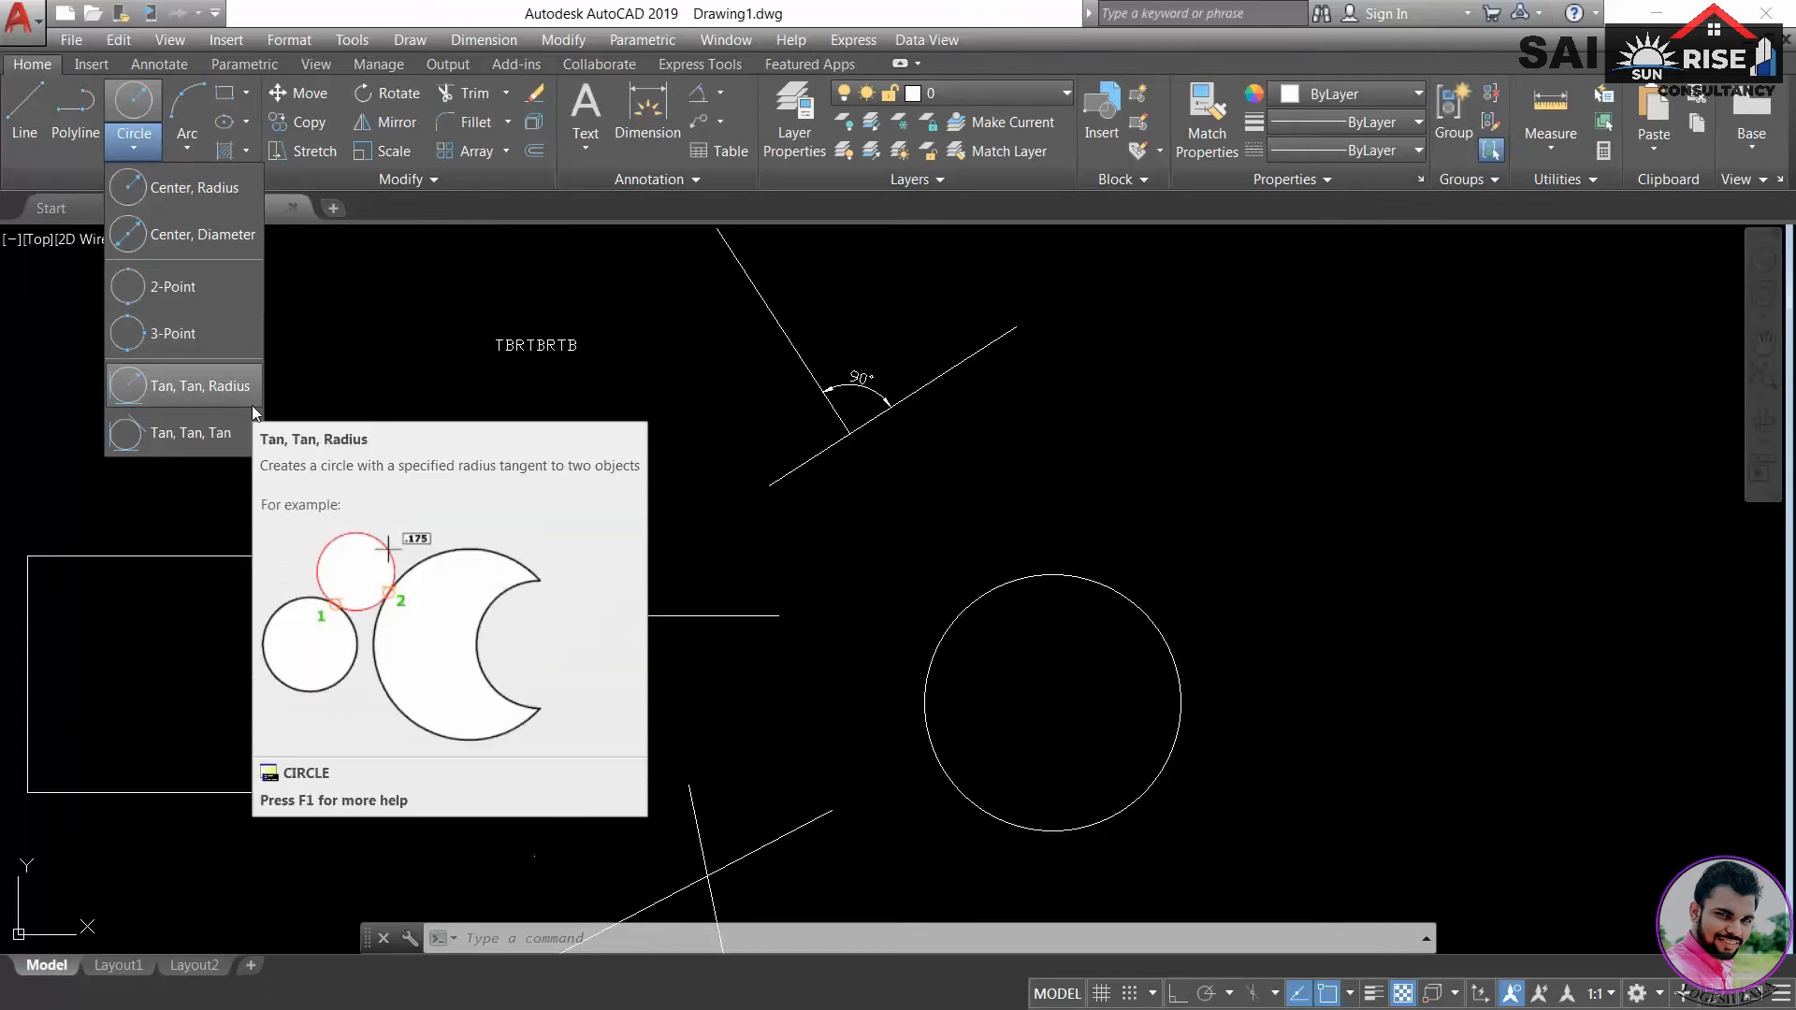
click(199, 391)
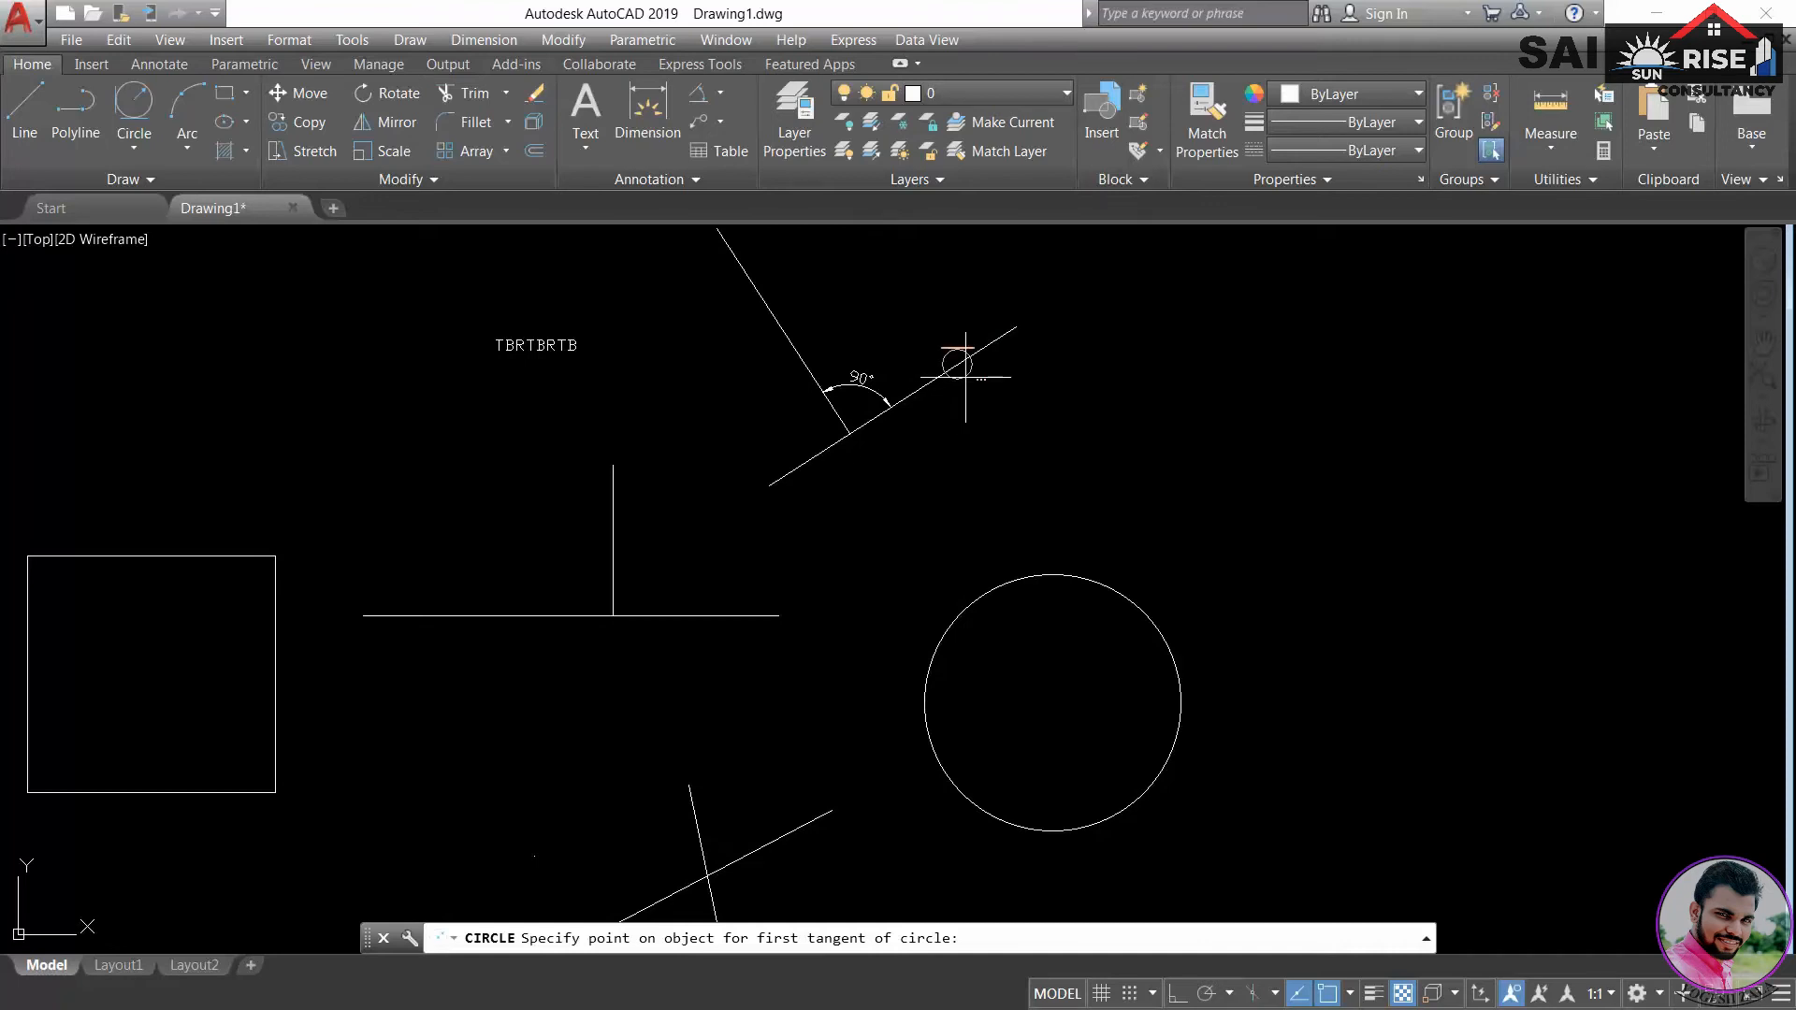
- Enable all object snap modes in the Drafting Settings and cancel the unfinished circle
click(1352, 993)
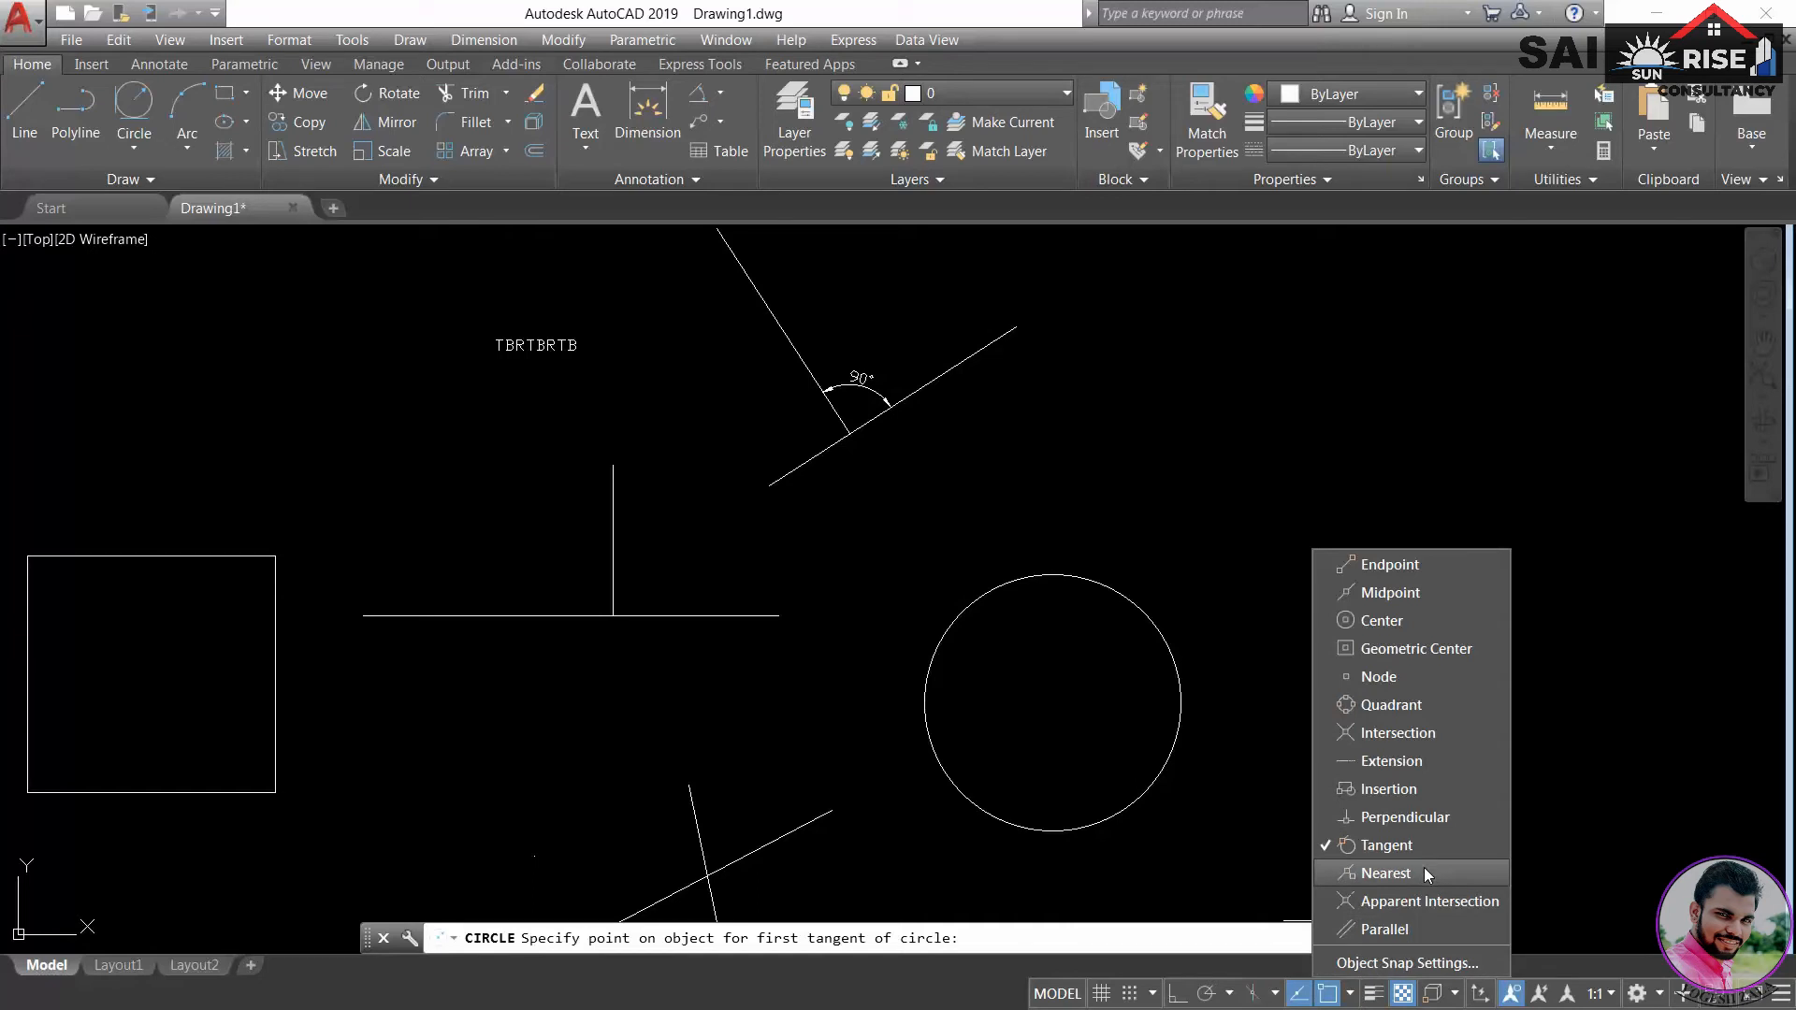
click(1426, 963)
click(1072, 362)
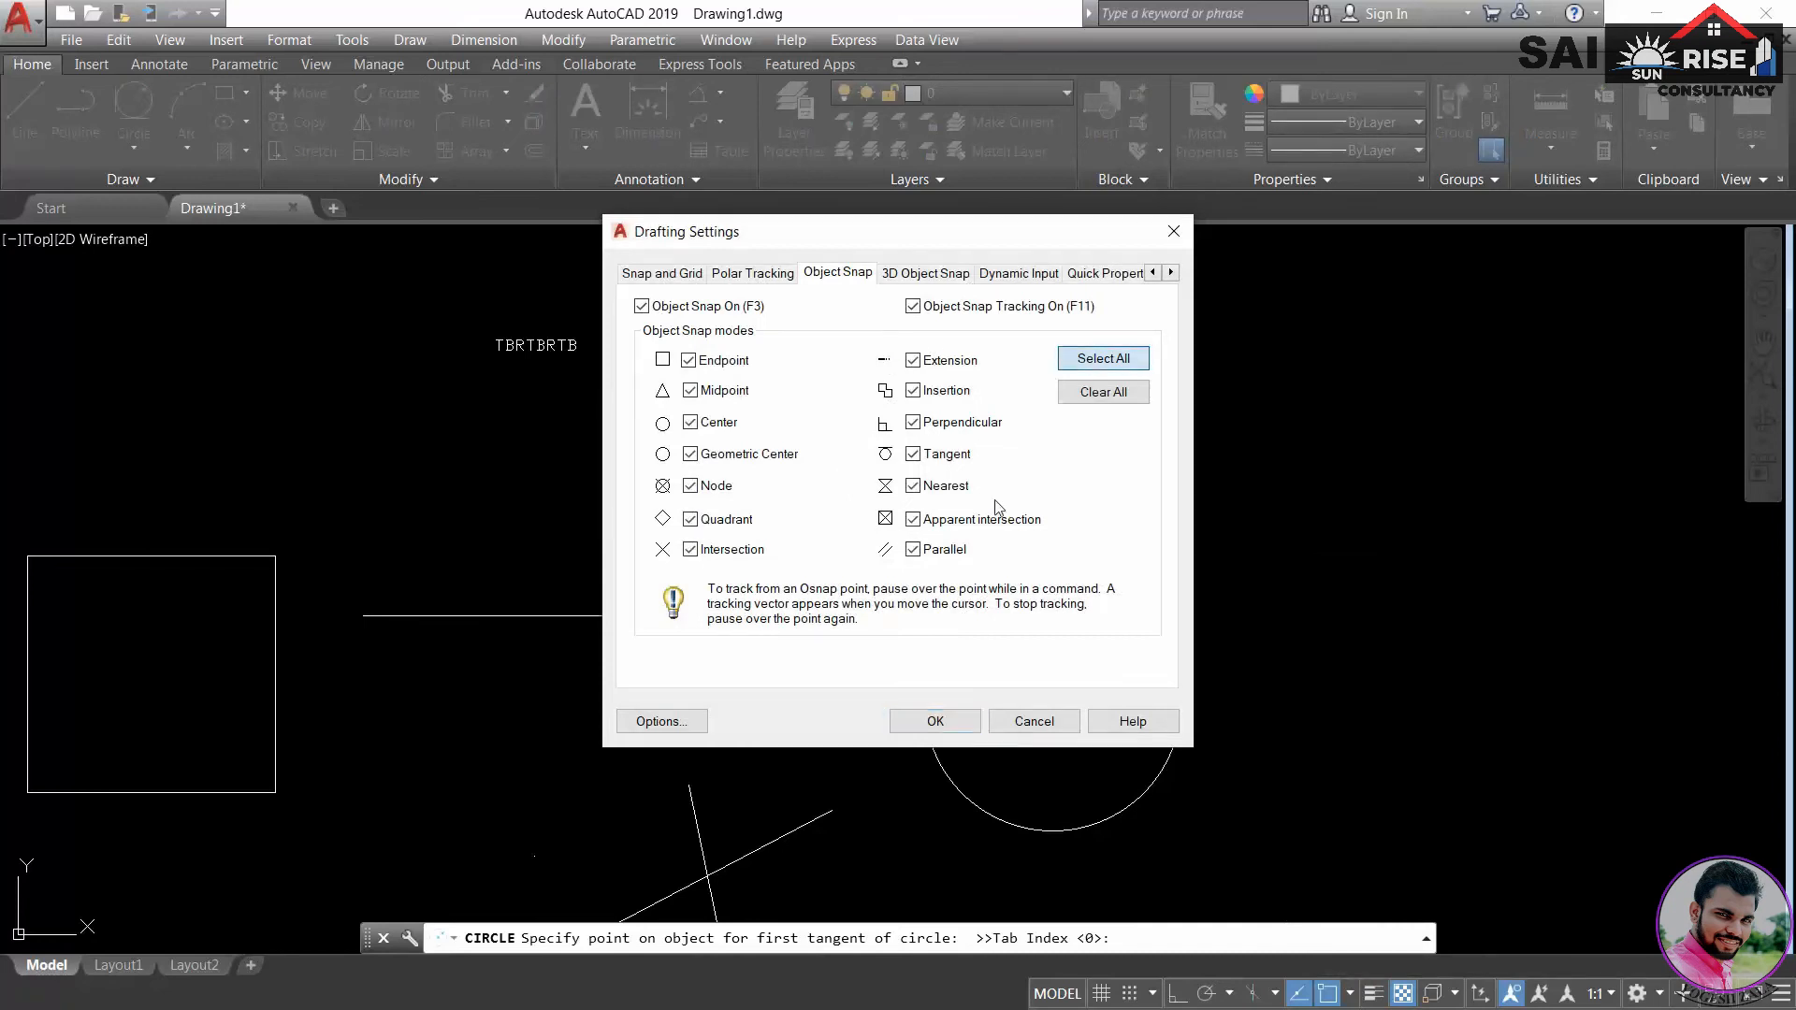
click(933, 721)
middle_drag(1327, 533, 982, 624)
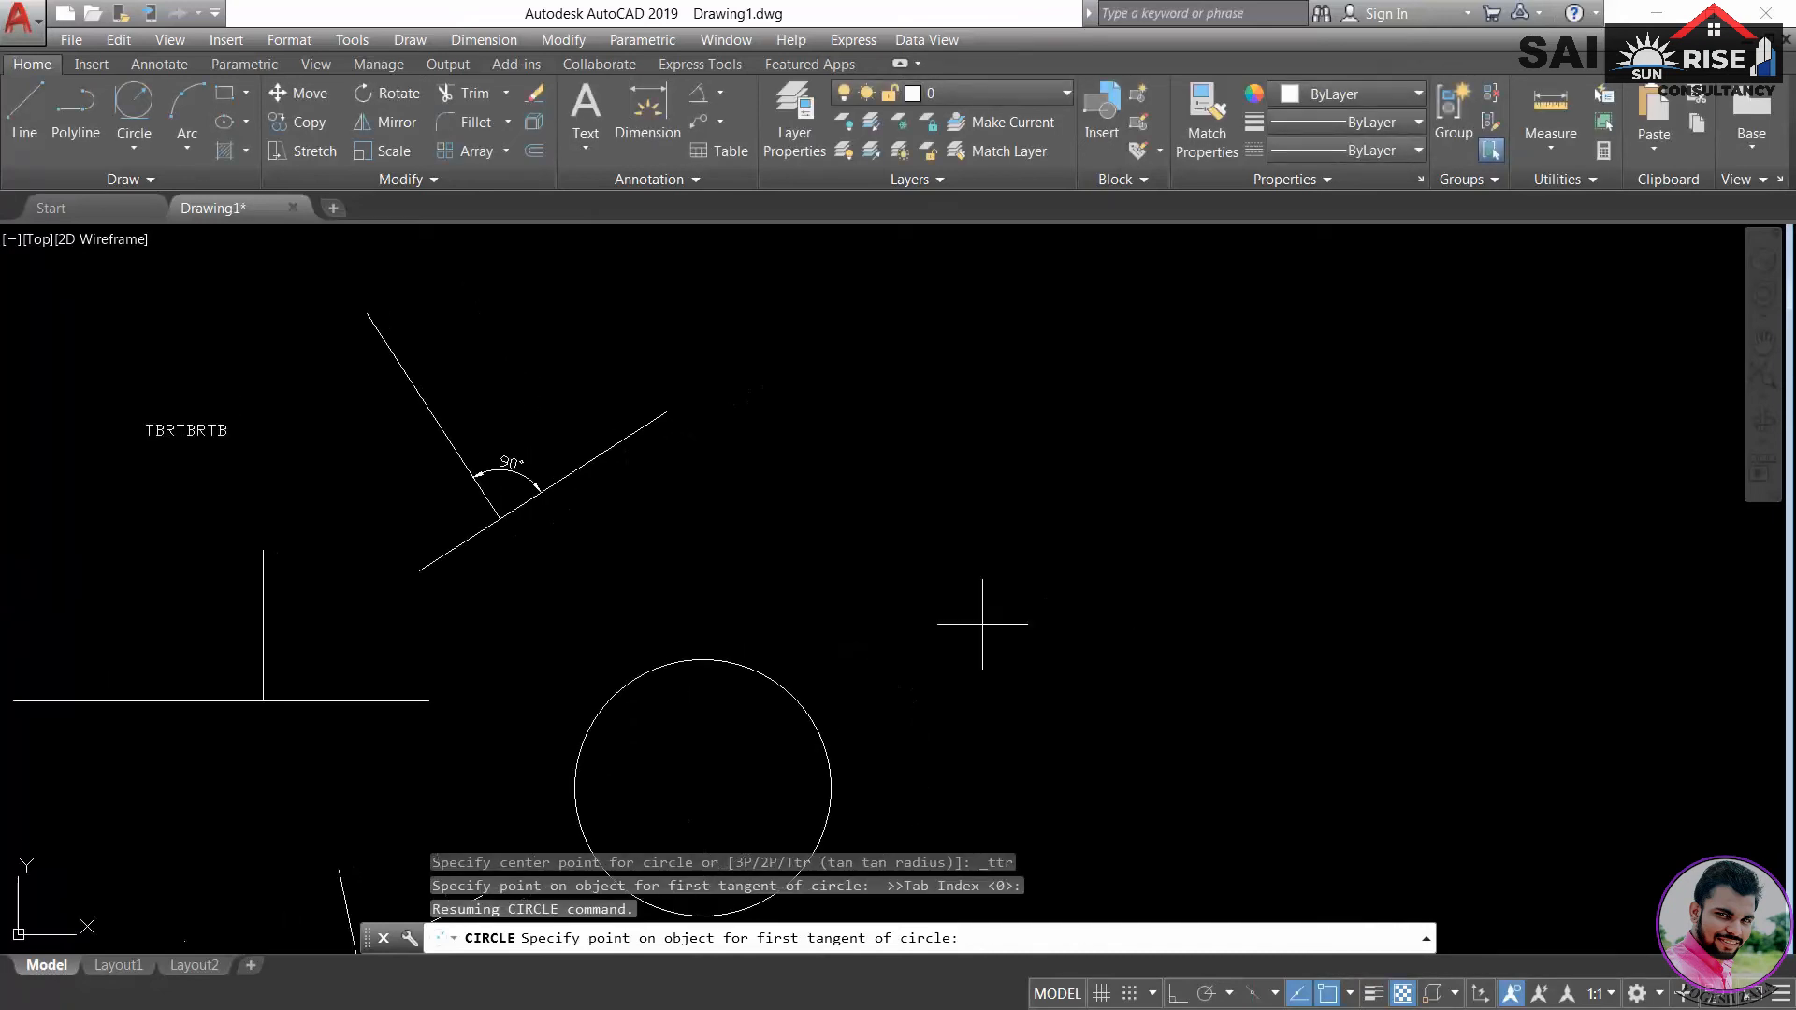
key(Escape)
- Draw two separate slanted lines that converge upward without meeting, in the empty area right of the circle
text(L)
key(Return)
click(978, 703)
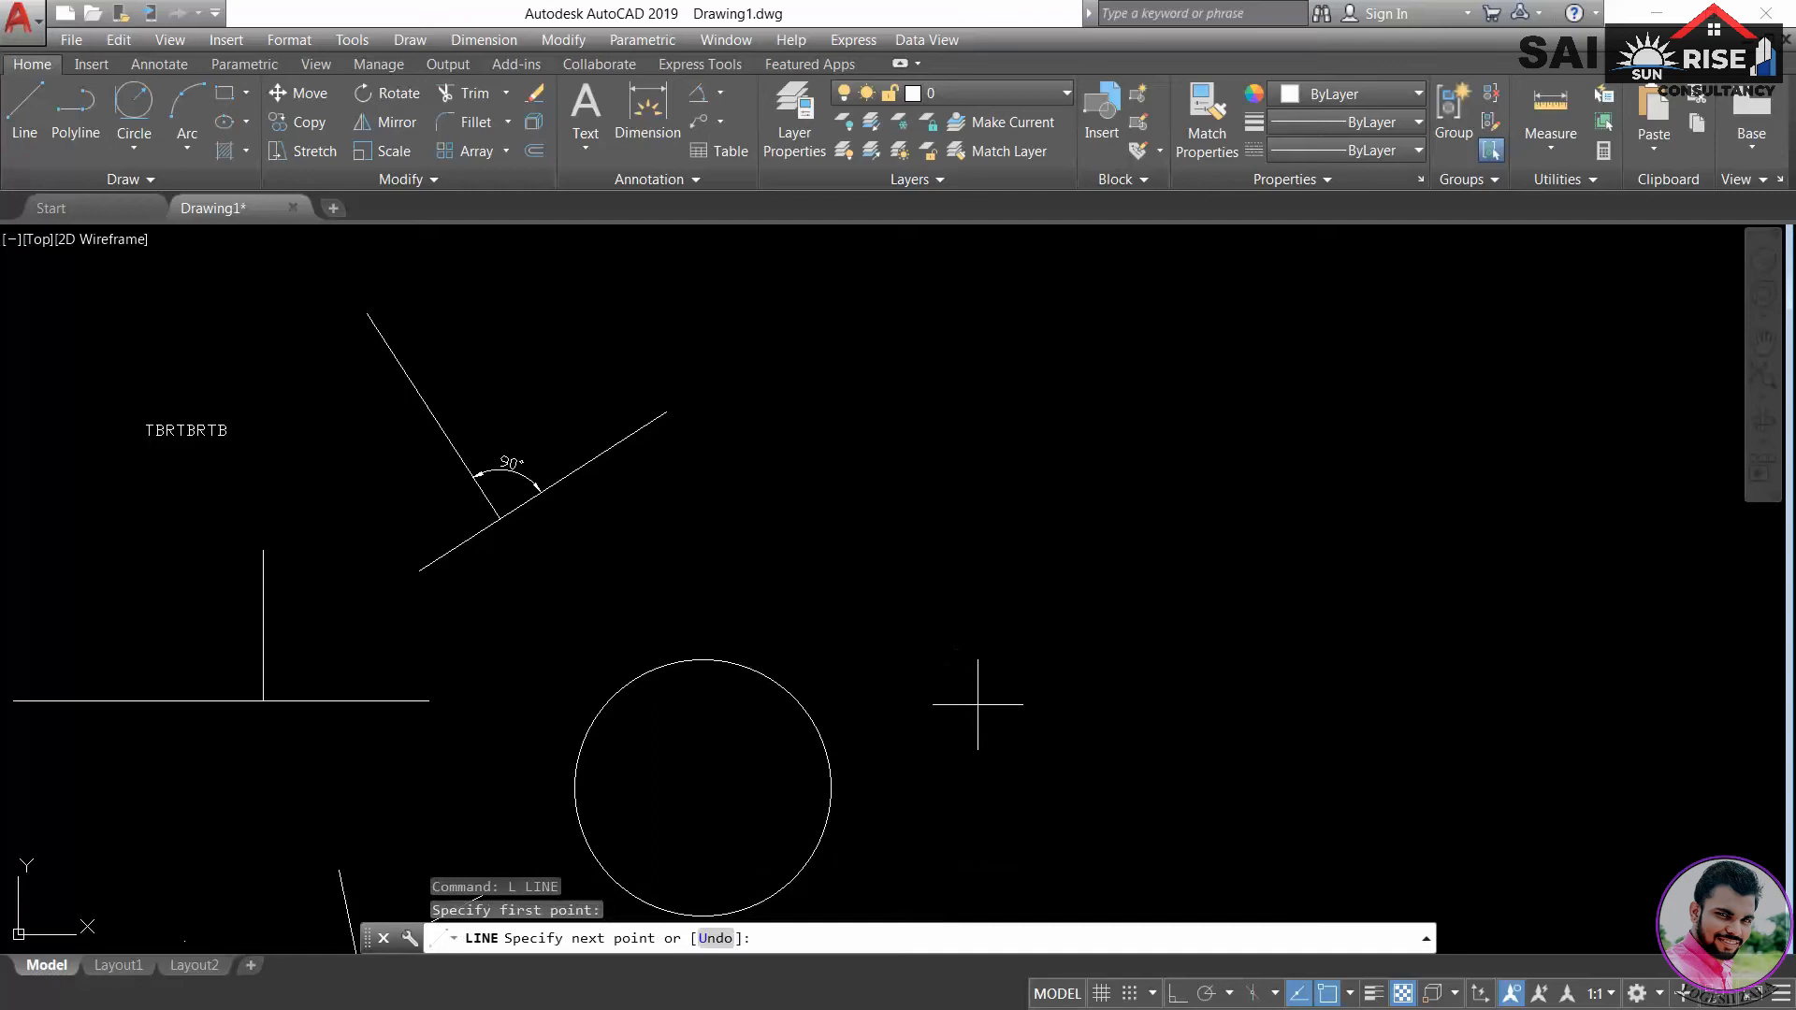
click(1048, 482)
key(Return)
key(Return)
click(1232, 626)
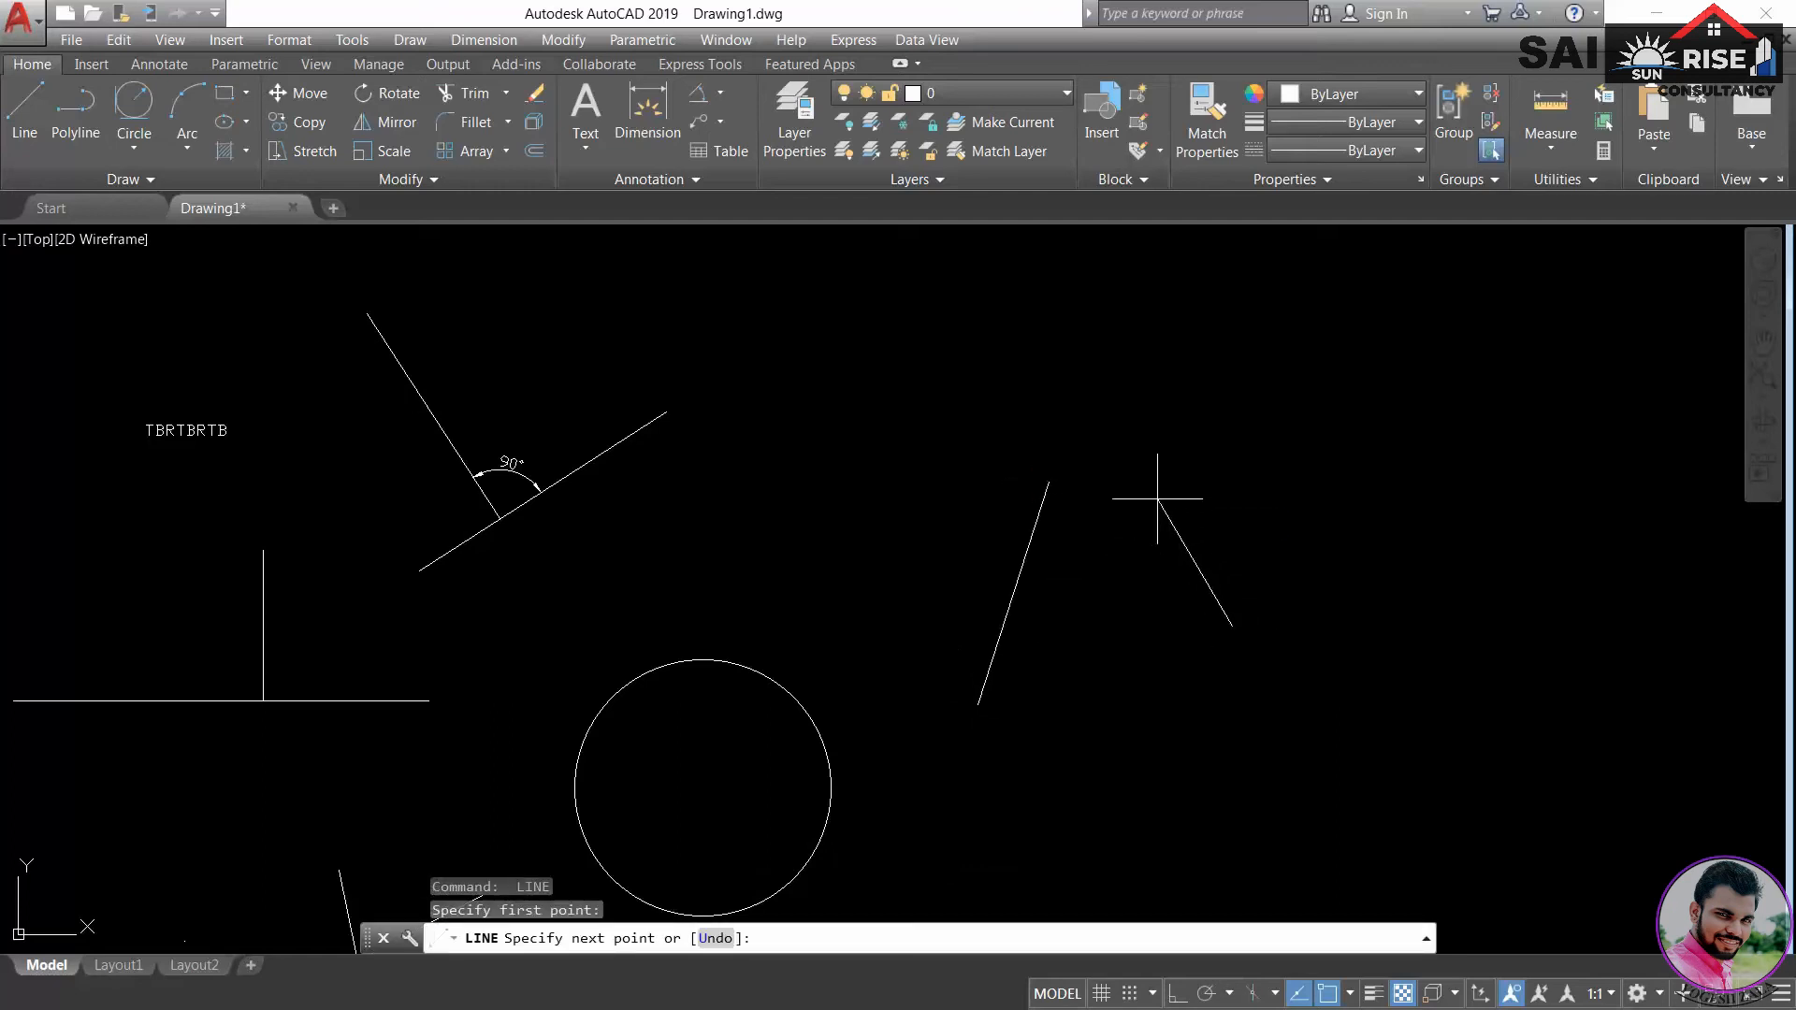
click(1154, 485)
key(Return)
middle_drag(1053, 452, 927, 526)
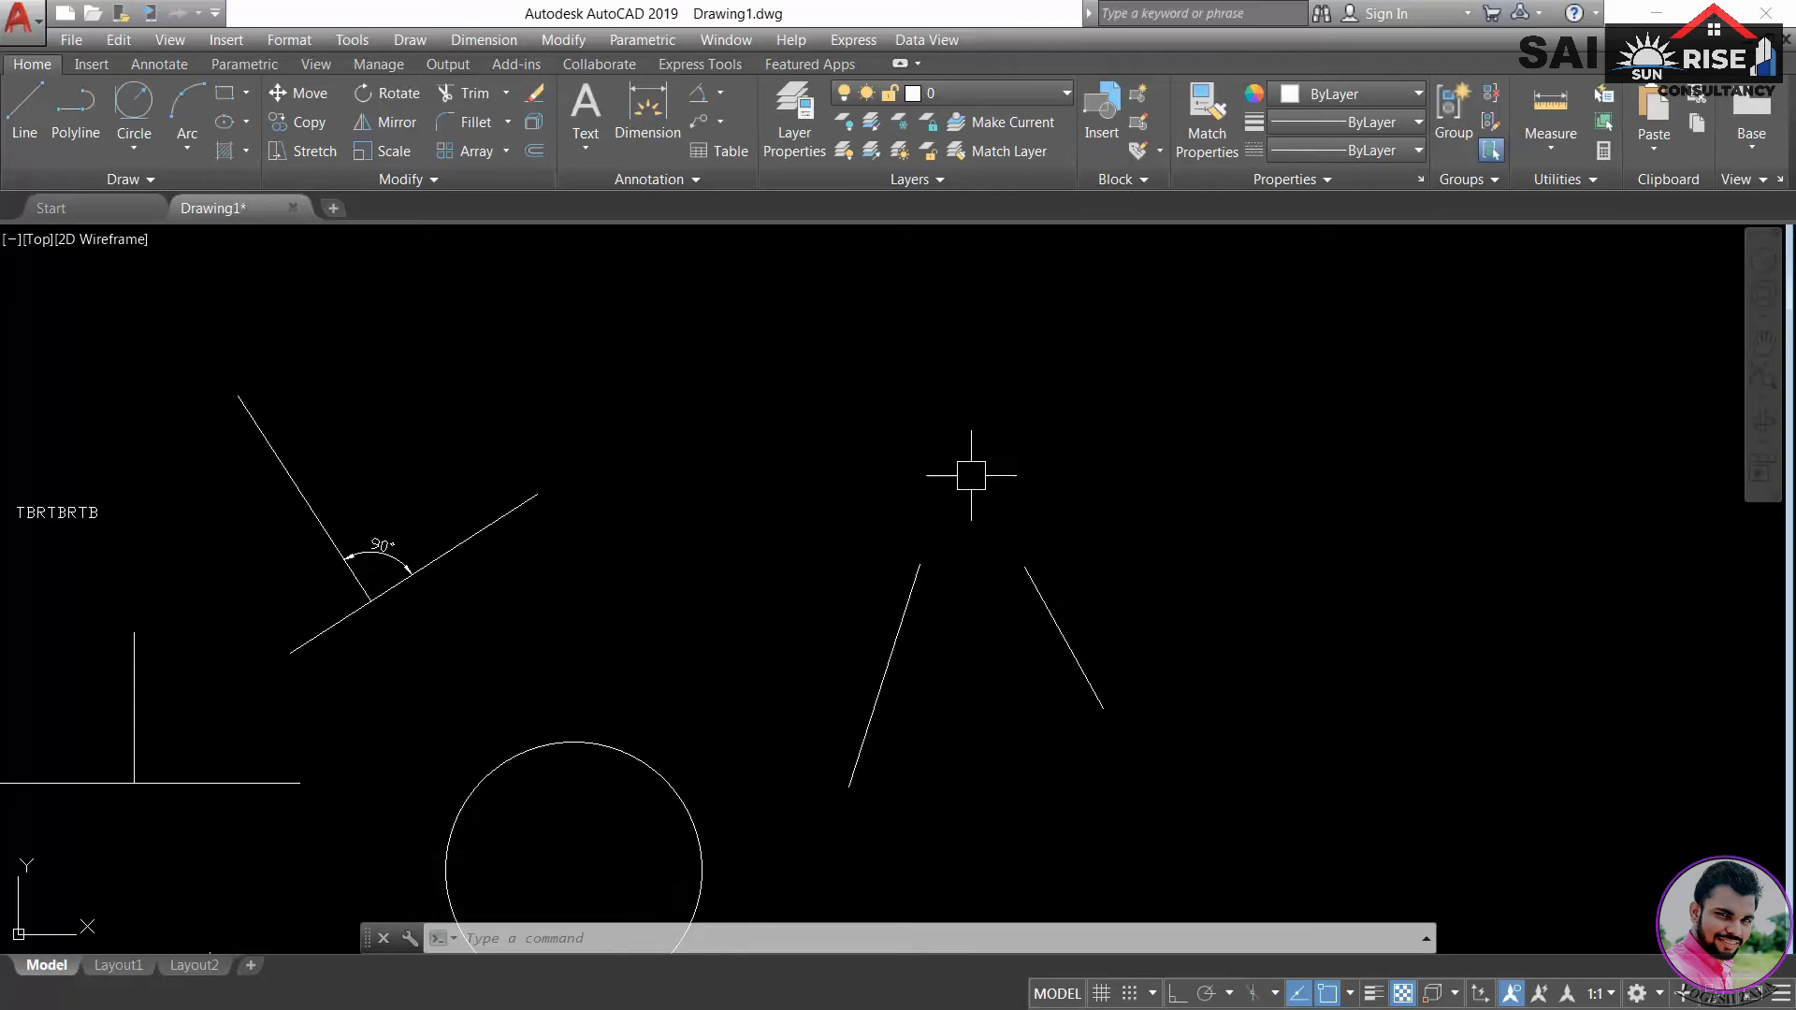
- Draw a circle centred on the apparent intersection of the two converging lines, using the Apparent Intersection snap
text(c)
key(Return)
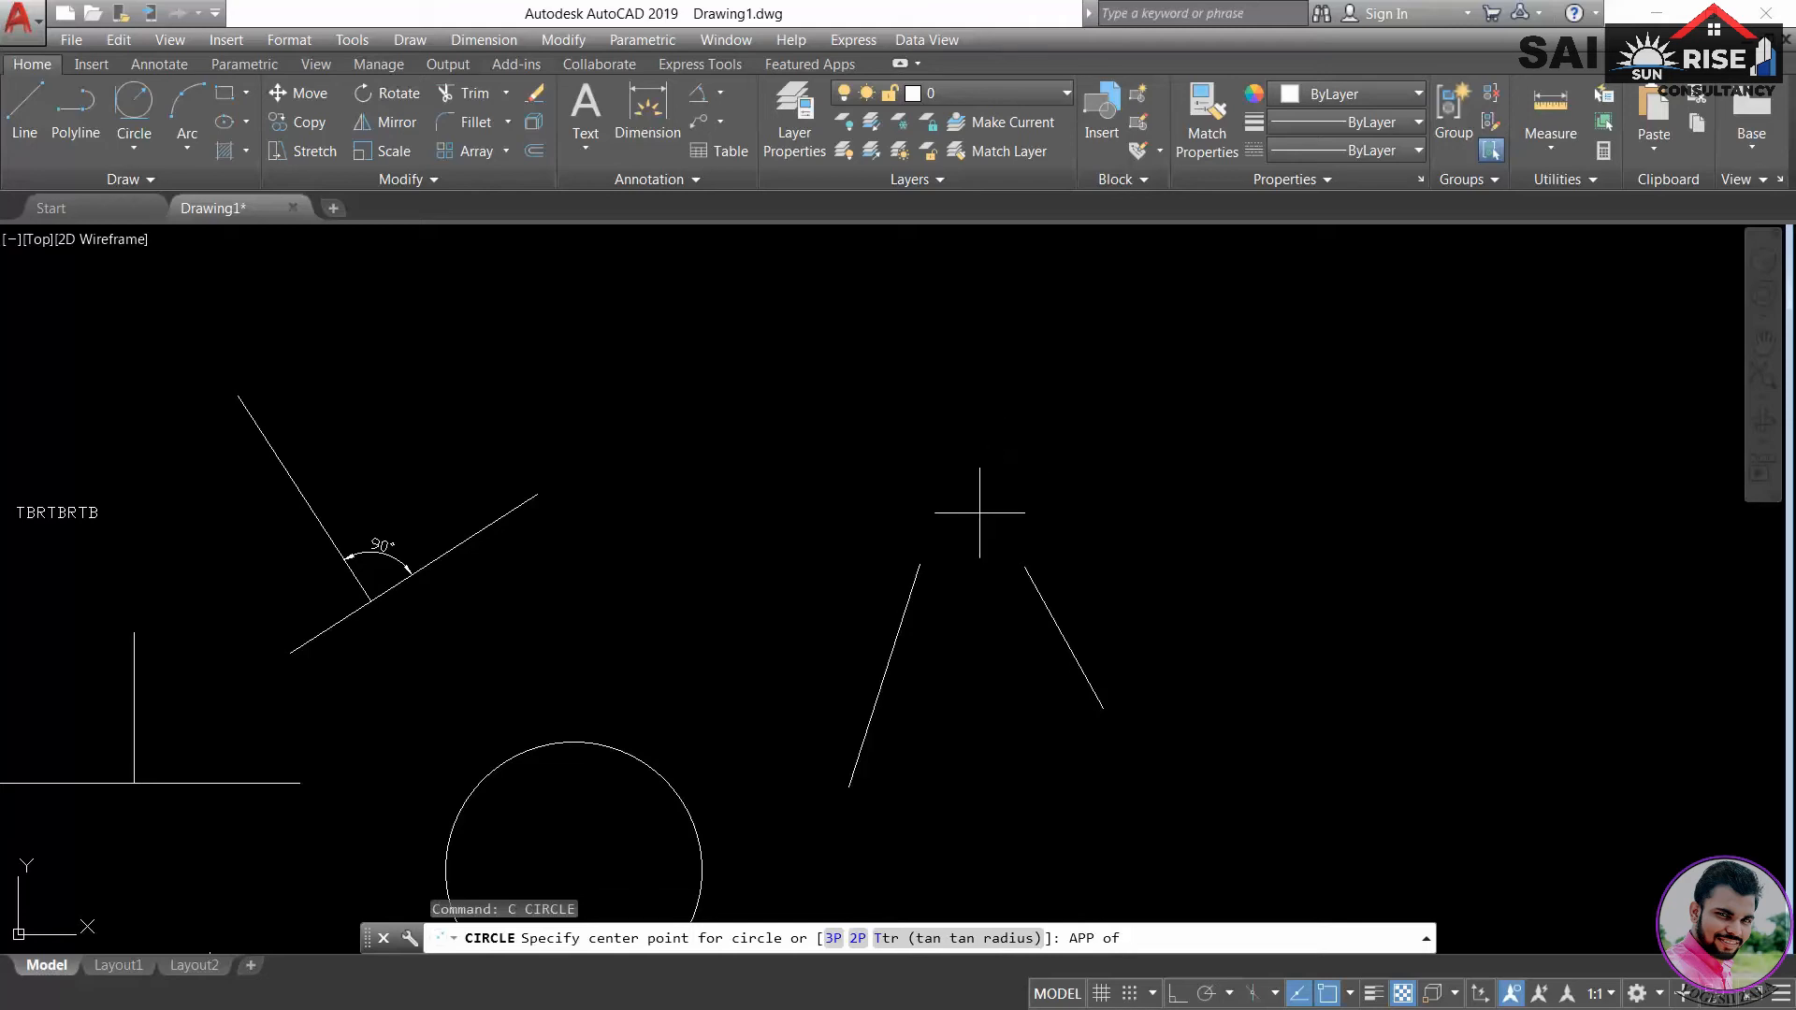
click(906, 633)
click(1052, 612)
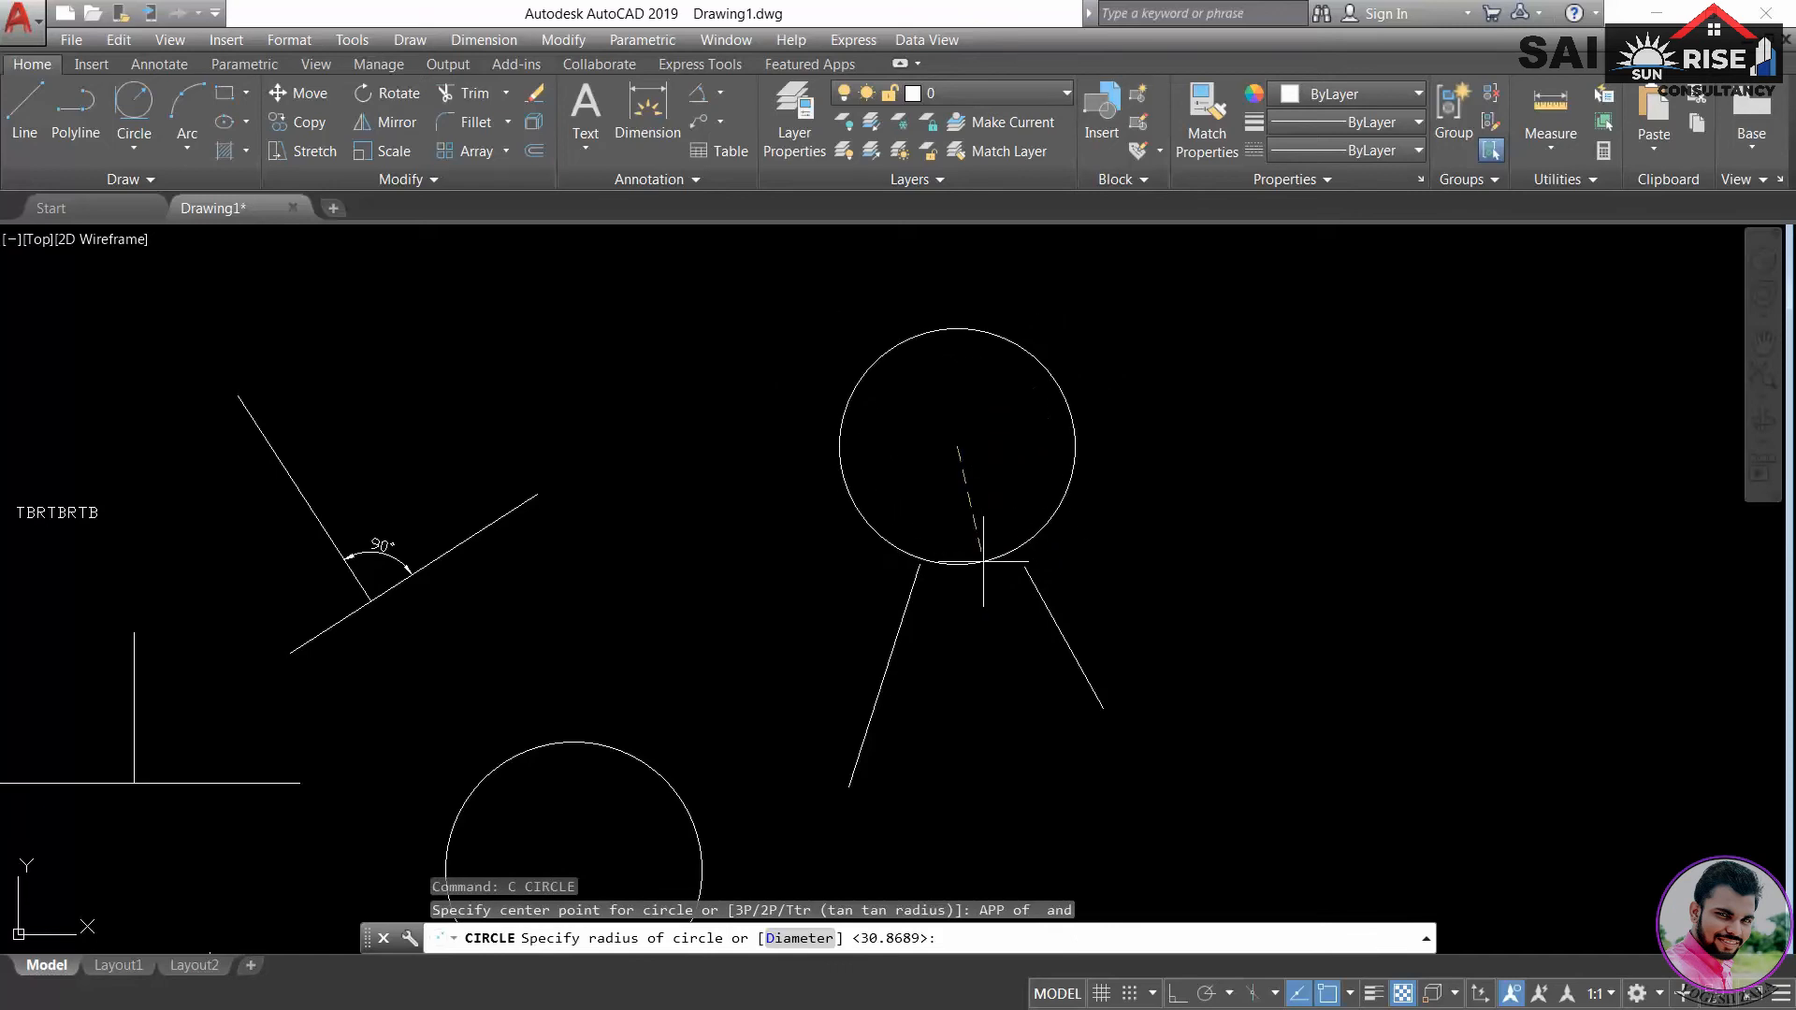
click(1041, 514)
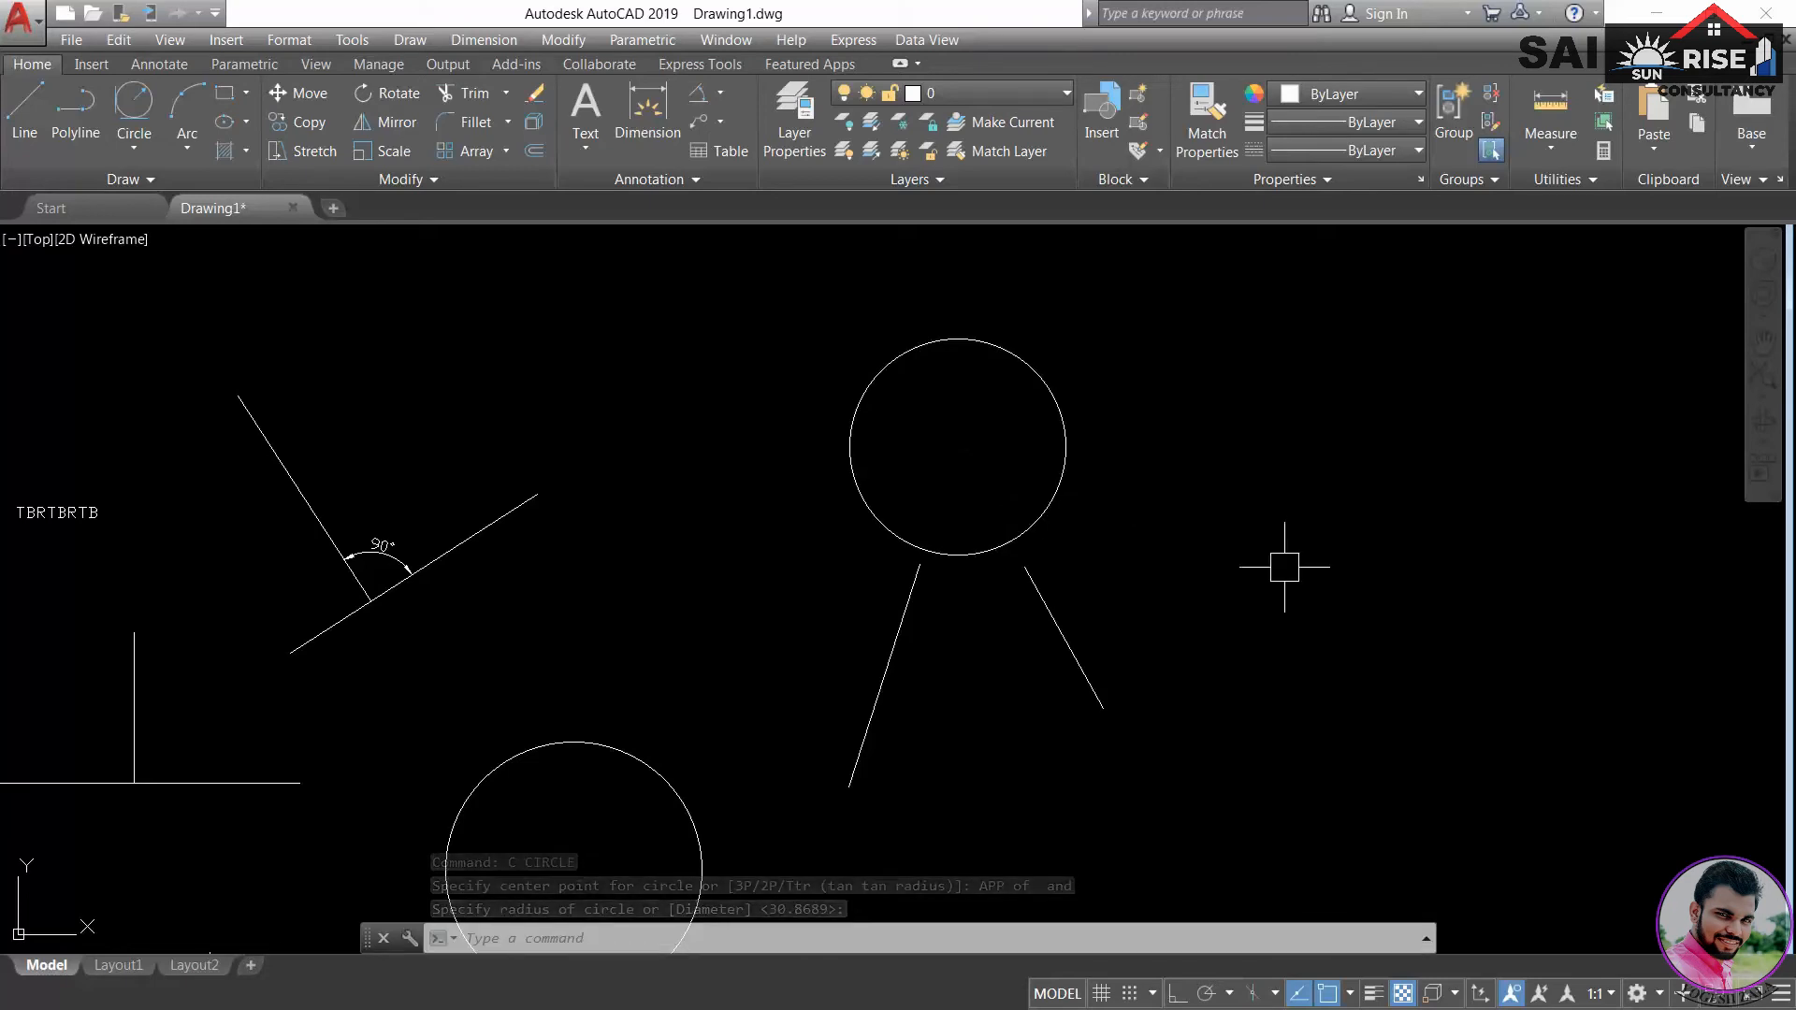
- Check the object snap list and draw one slanted line rising to the right in the empty area right of the circle
click(1350, 993)
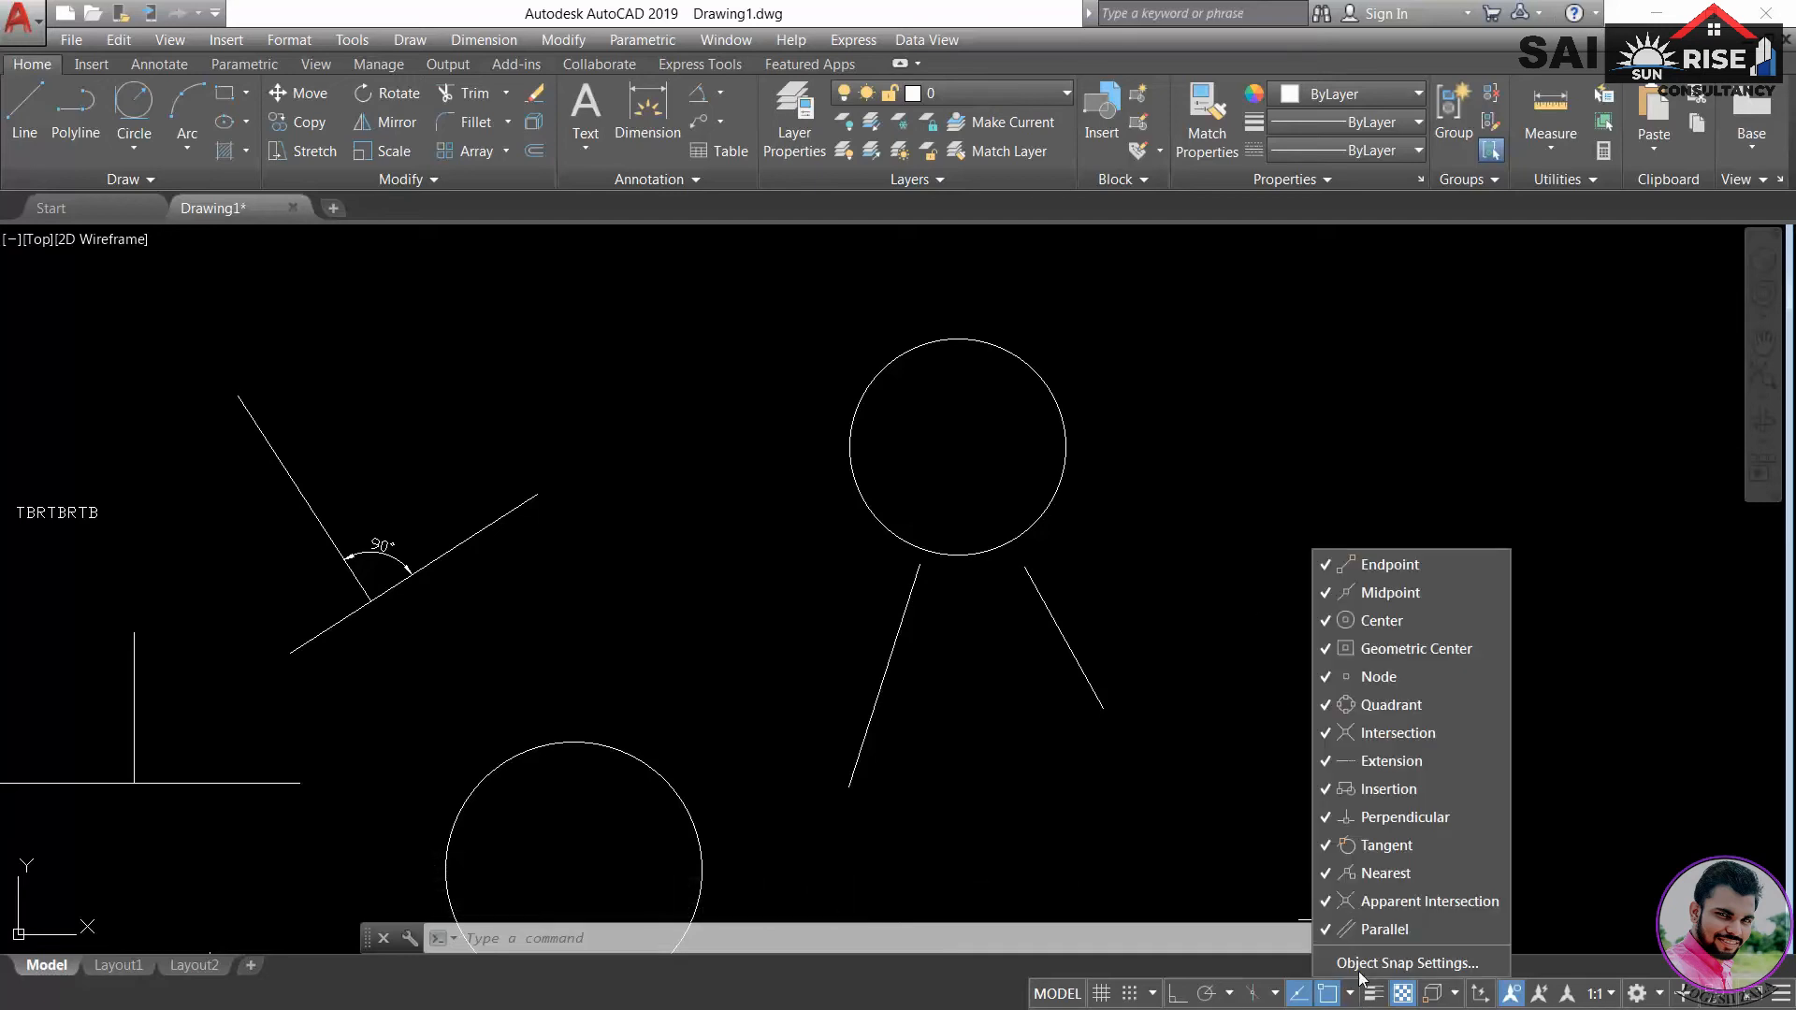
middle_drag(1212, 562, 961, 606)
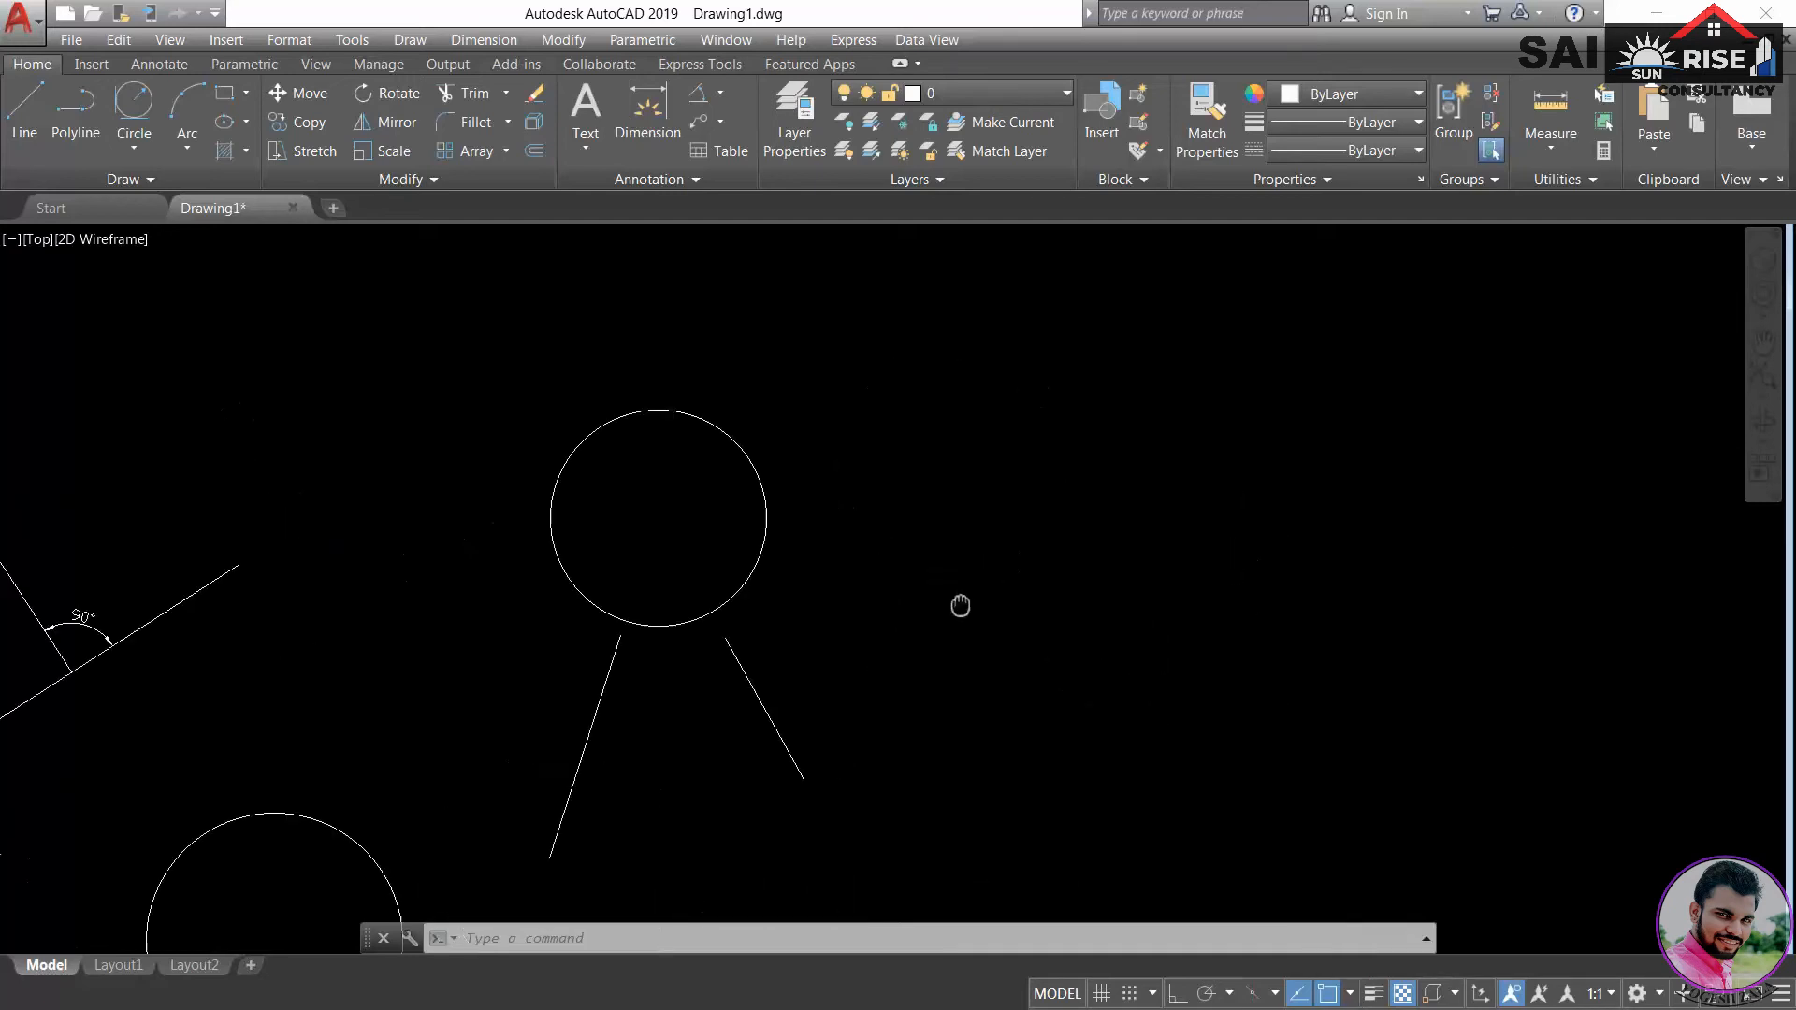
text(l)
key(Return)
middle_drag(1074, 613, 896, 601)
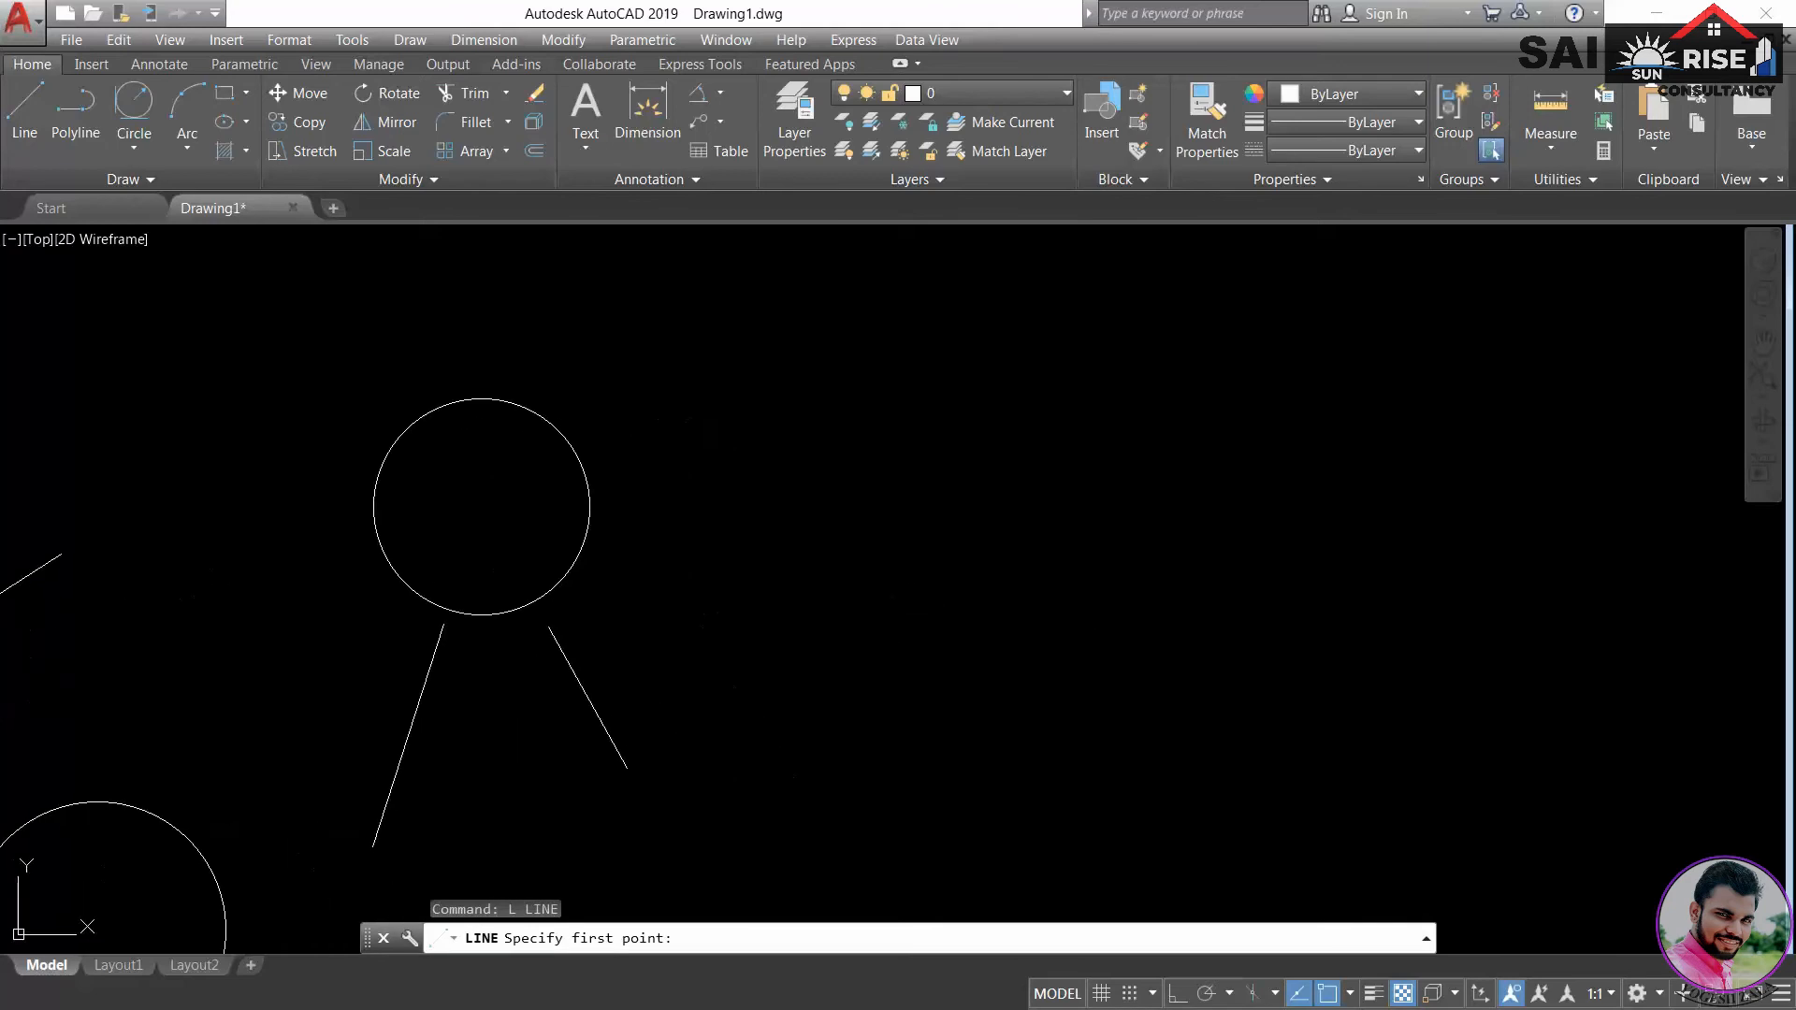
click(898, 645)
click(1266, 452)
key(Return)
middle_drag(1047, 628, 1051, 601)
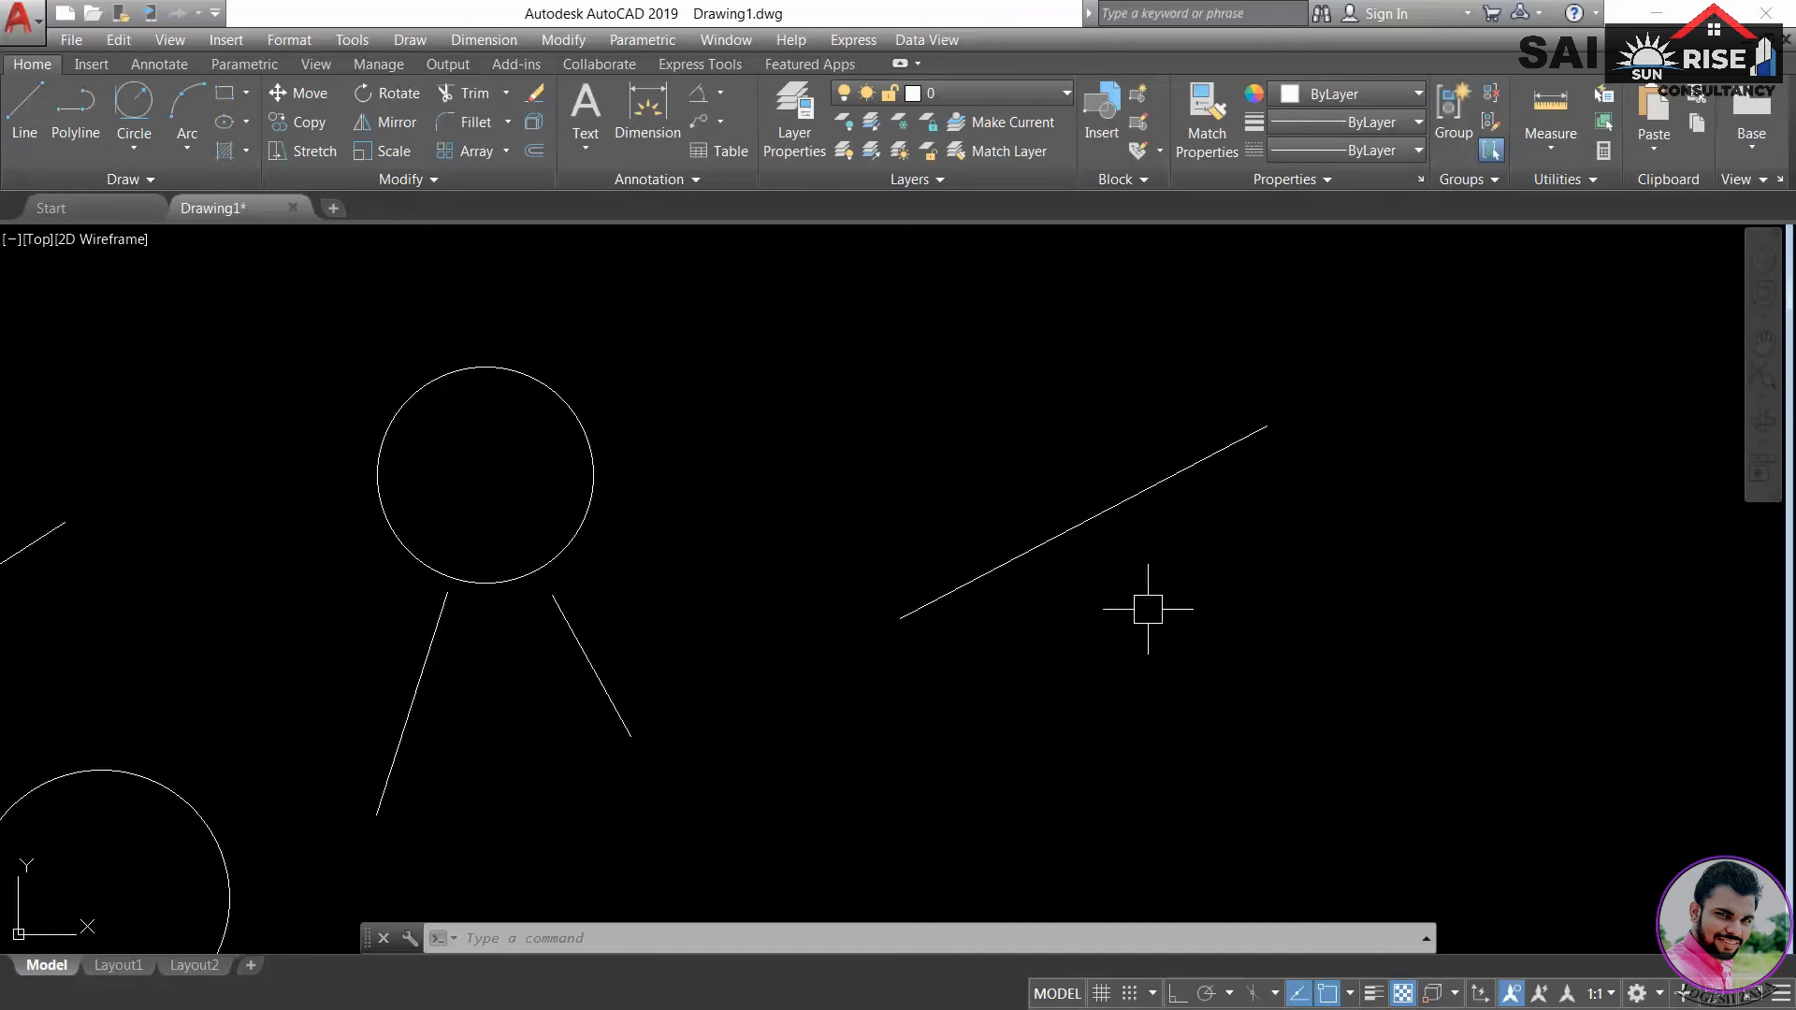
- Turn off the Nearest snap and draw a second line above the slanted one, parallel to it, using the Parallel snap
click(1350, 993)
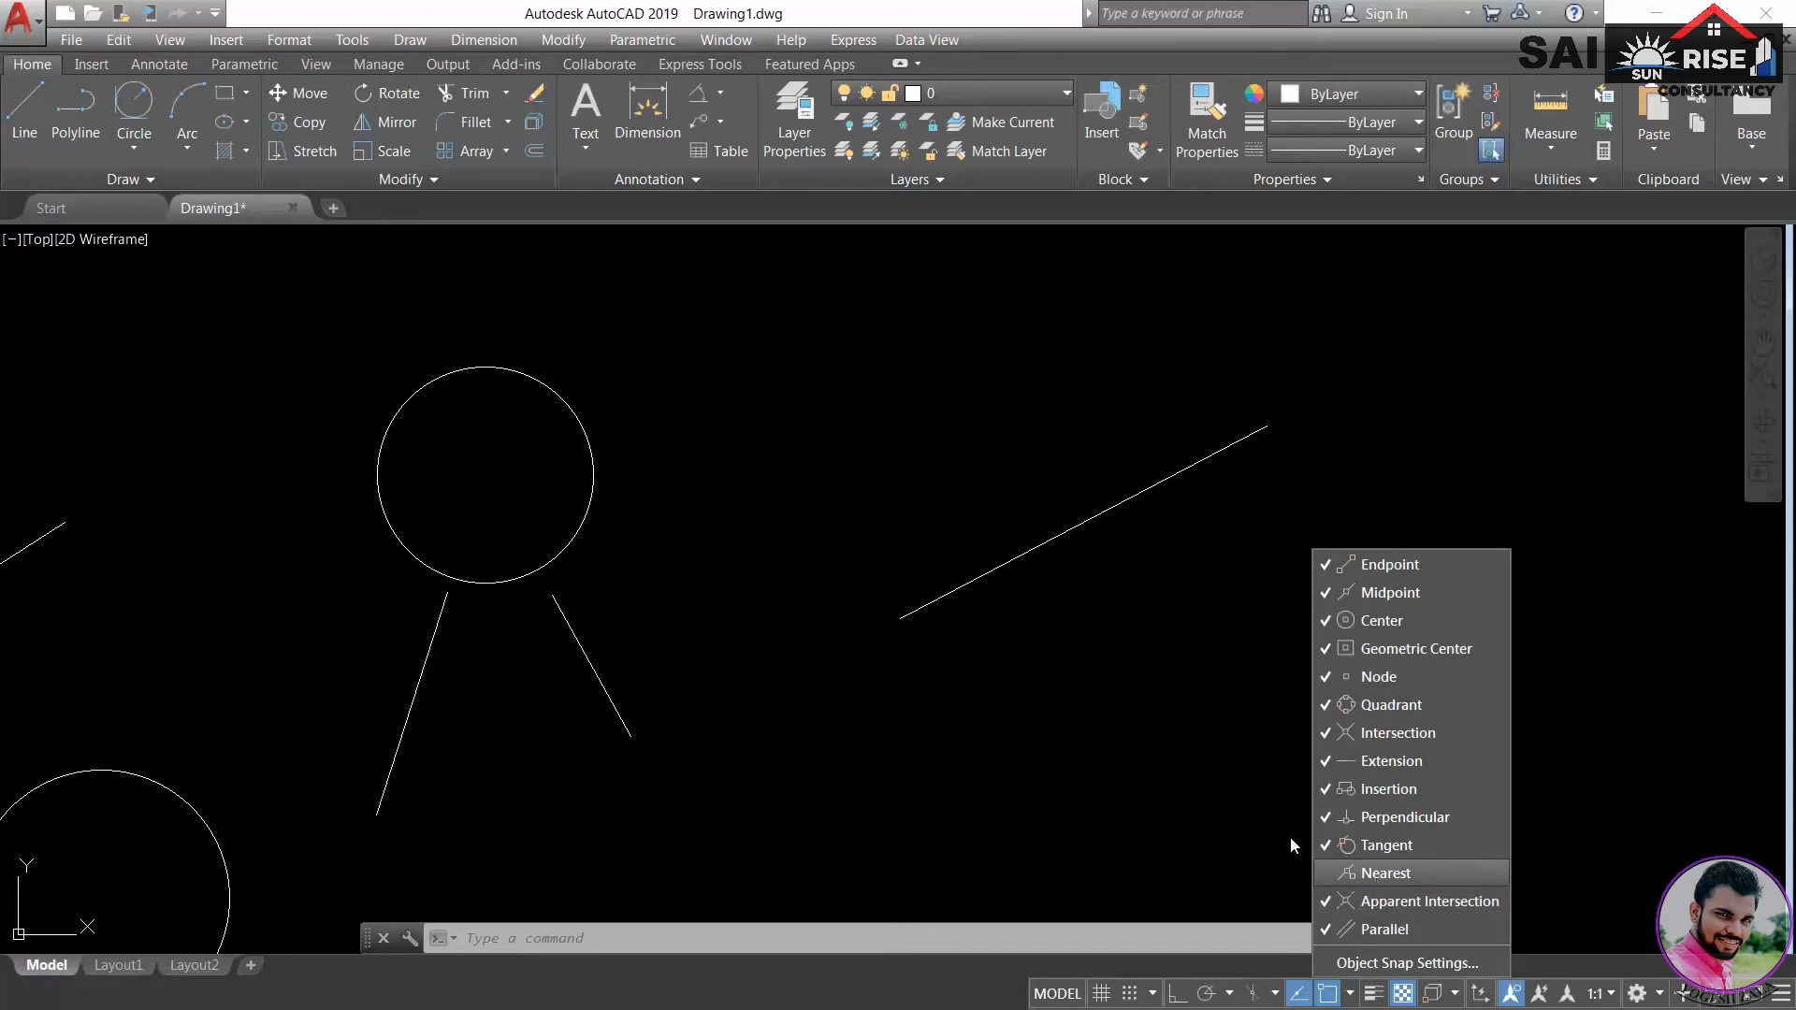
click(1160, 789)
text(L)
key(Return)
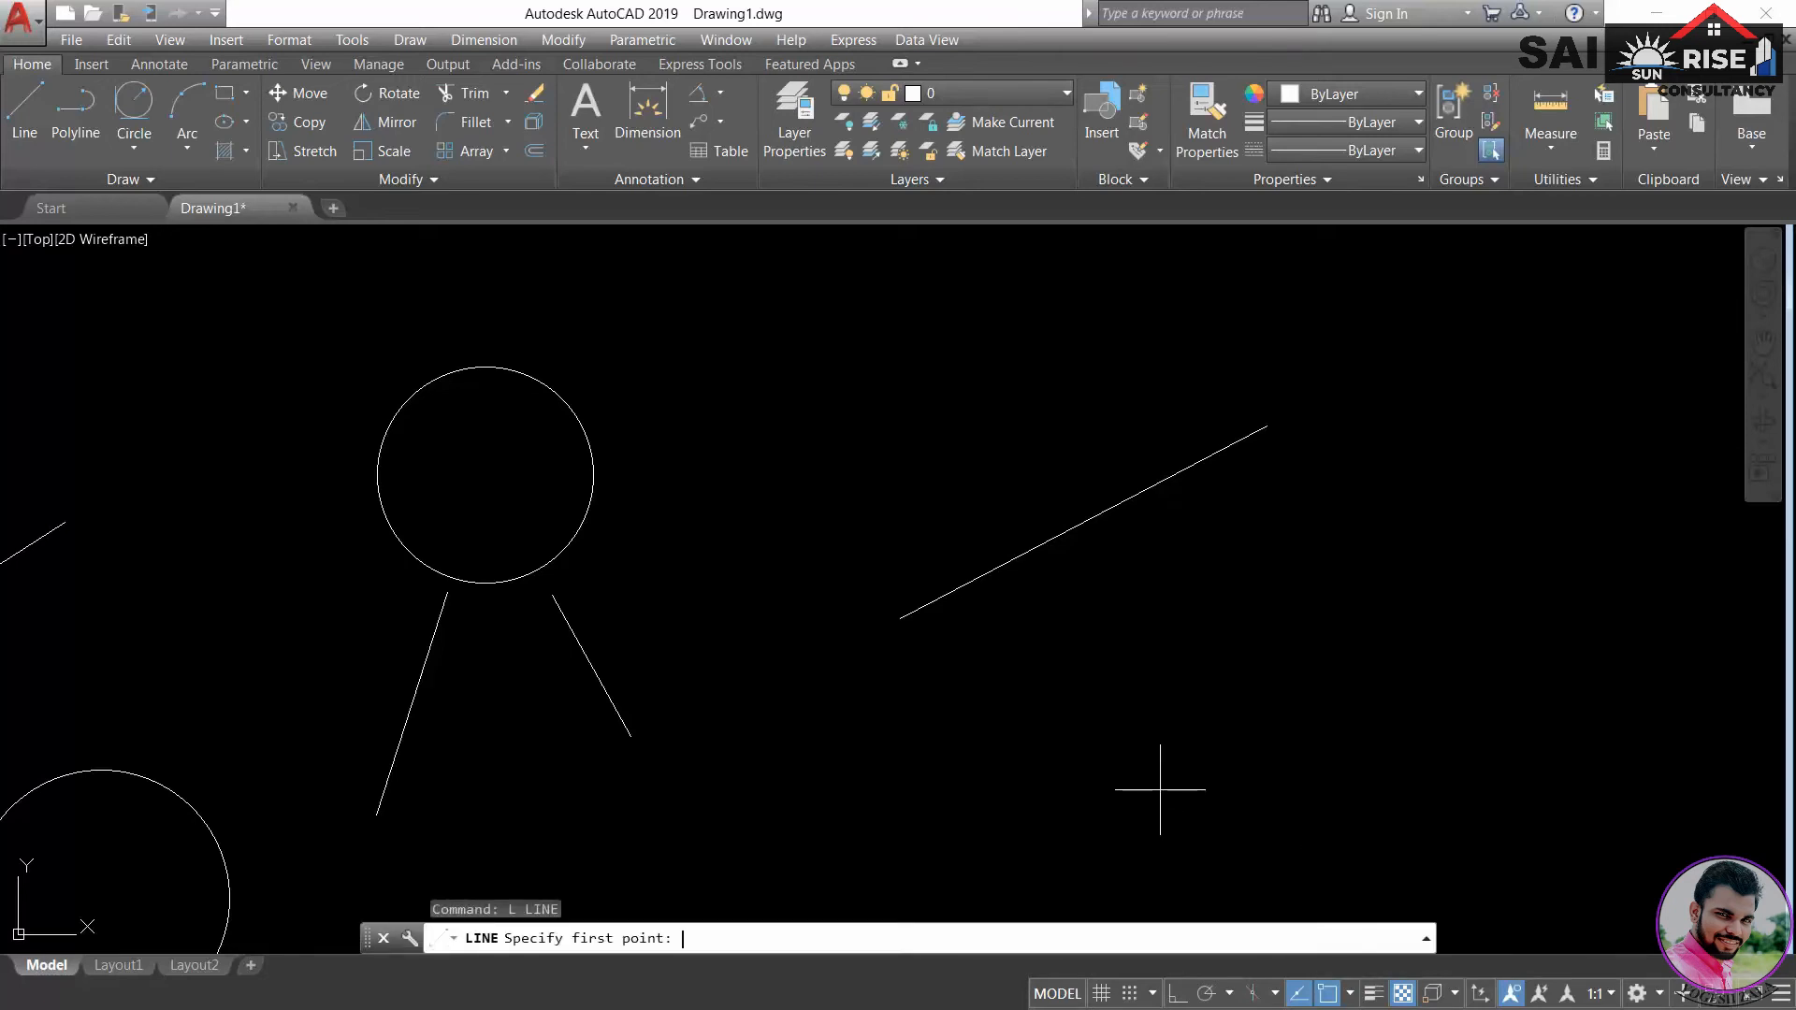
click(829, 468)
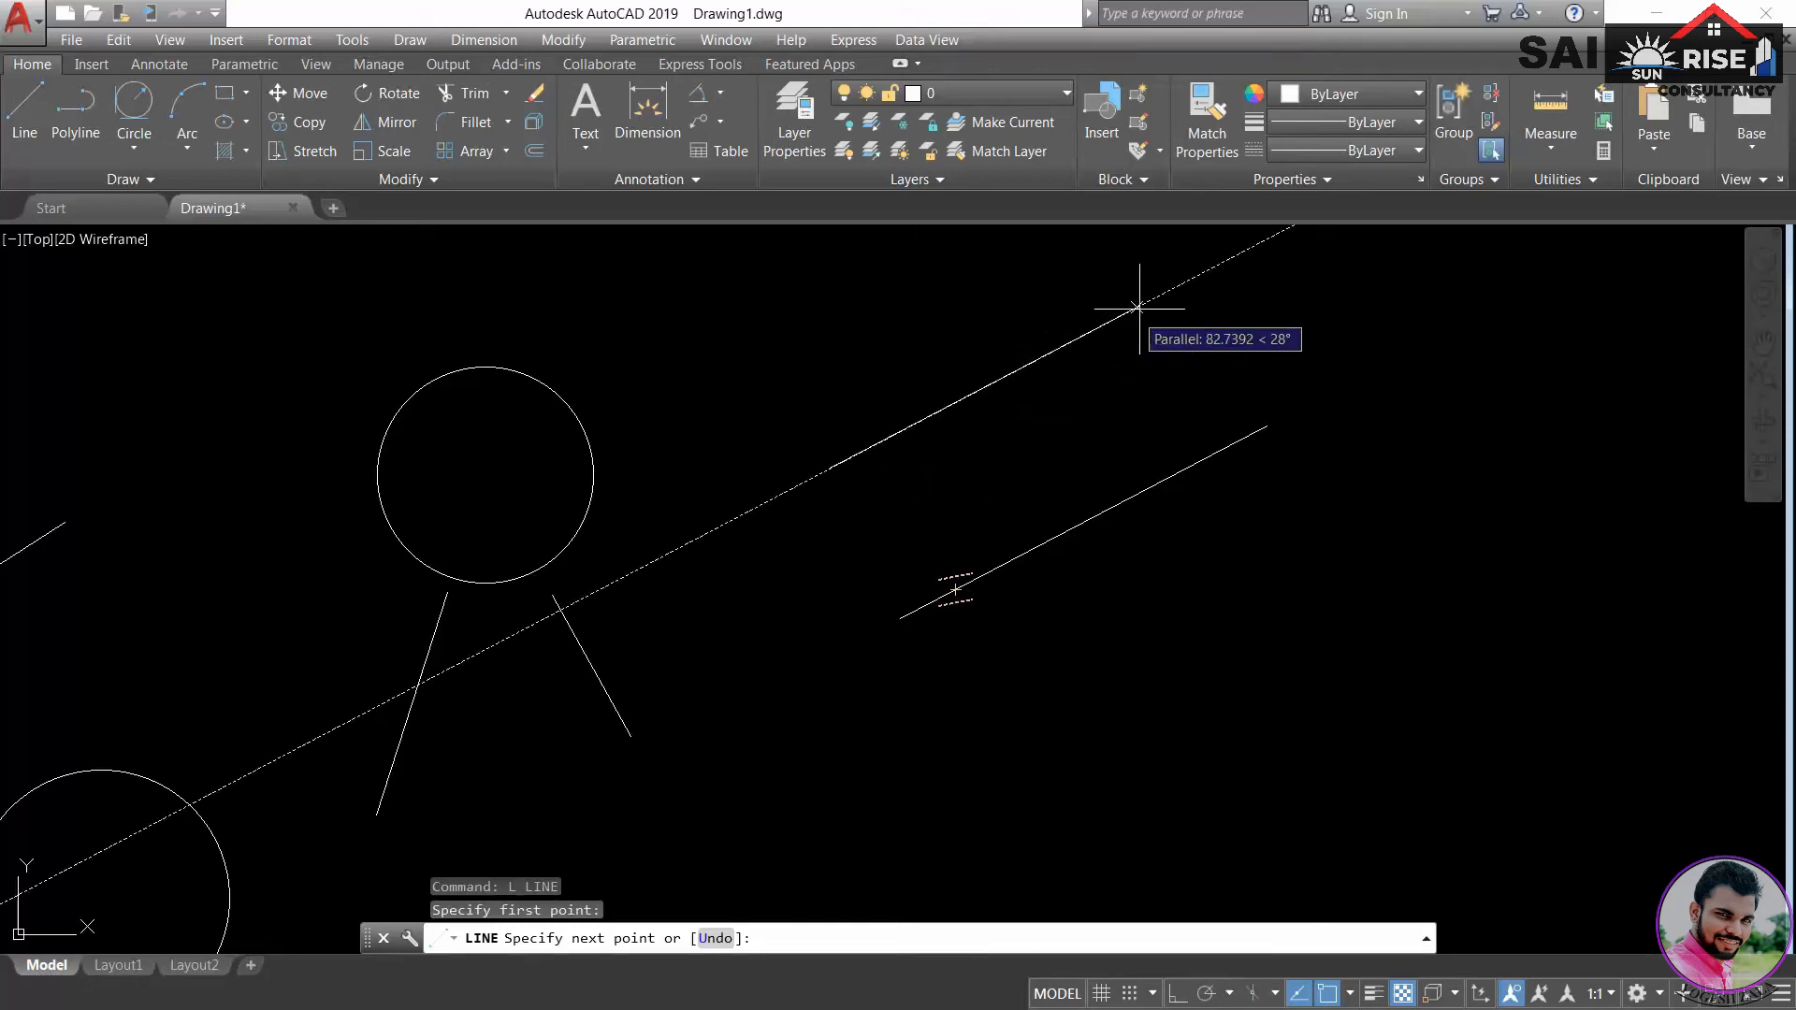
click(1183, 283)
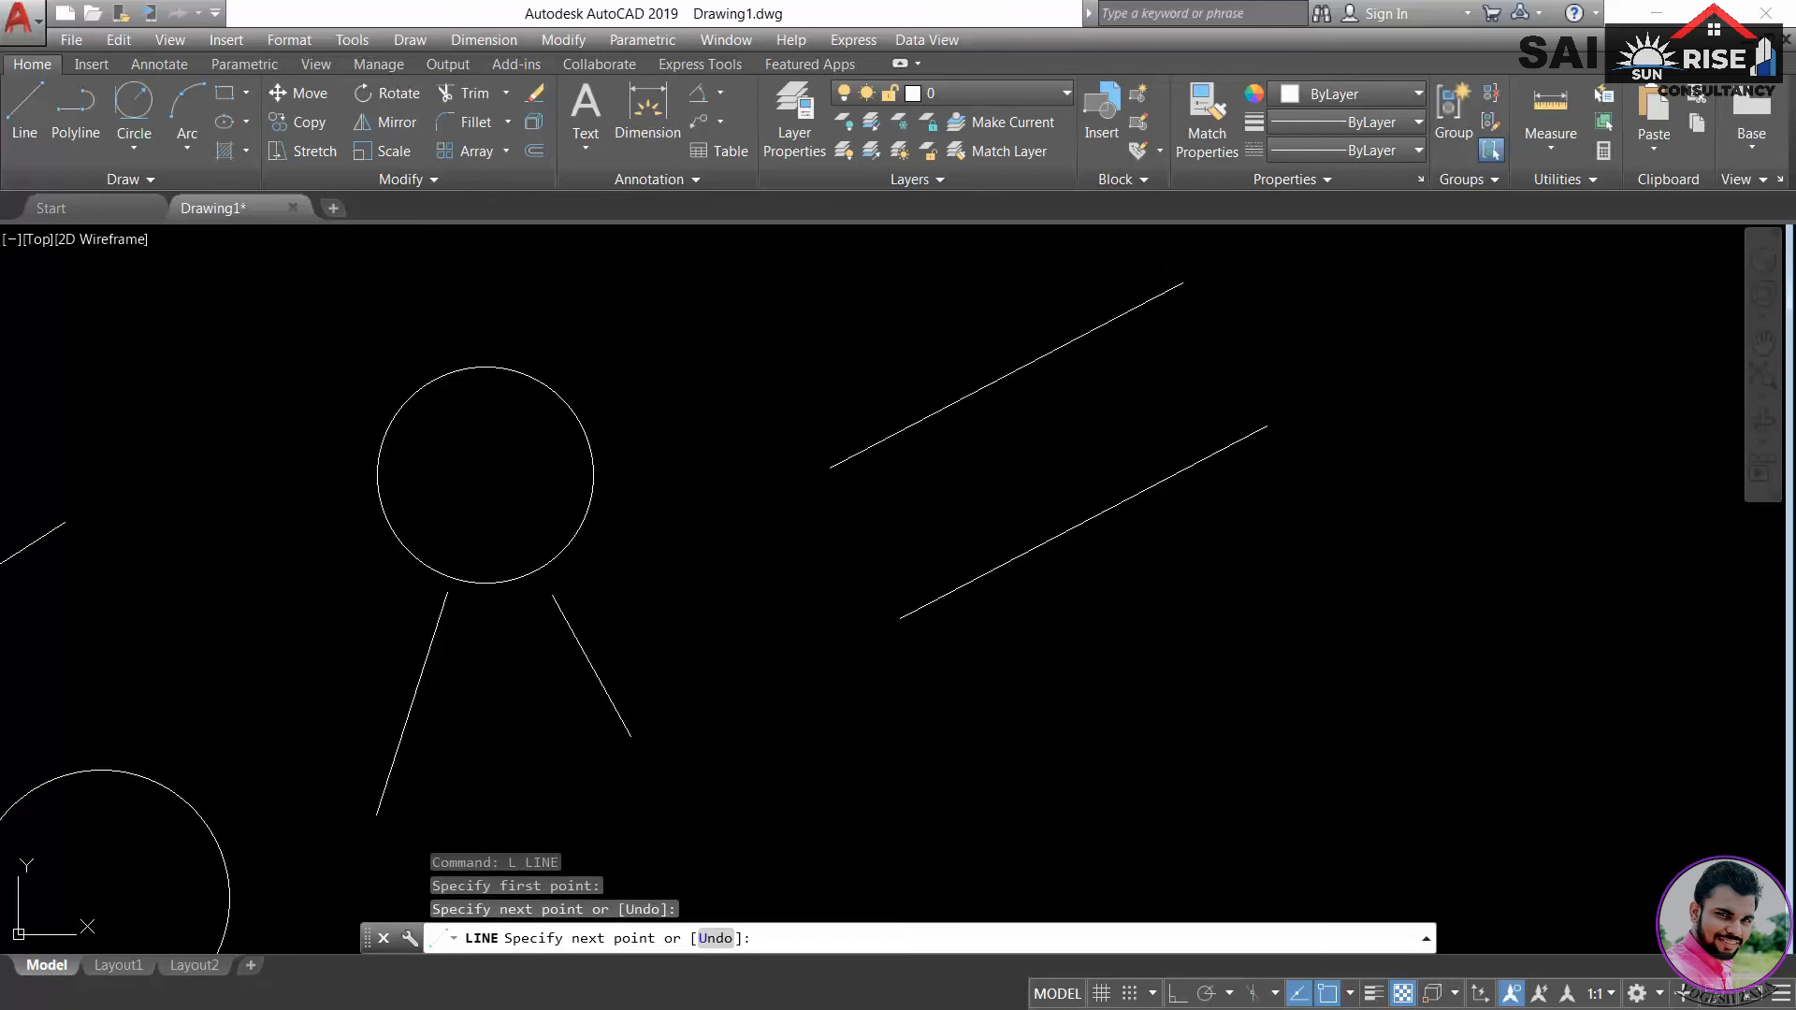
key(Return)
scroll(1354, 484, down, 4)
middle_drag(1272, 586, 1106, 537)
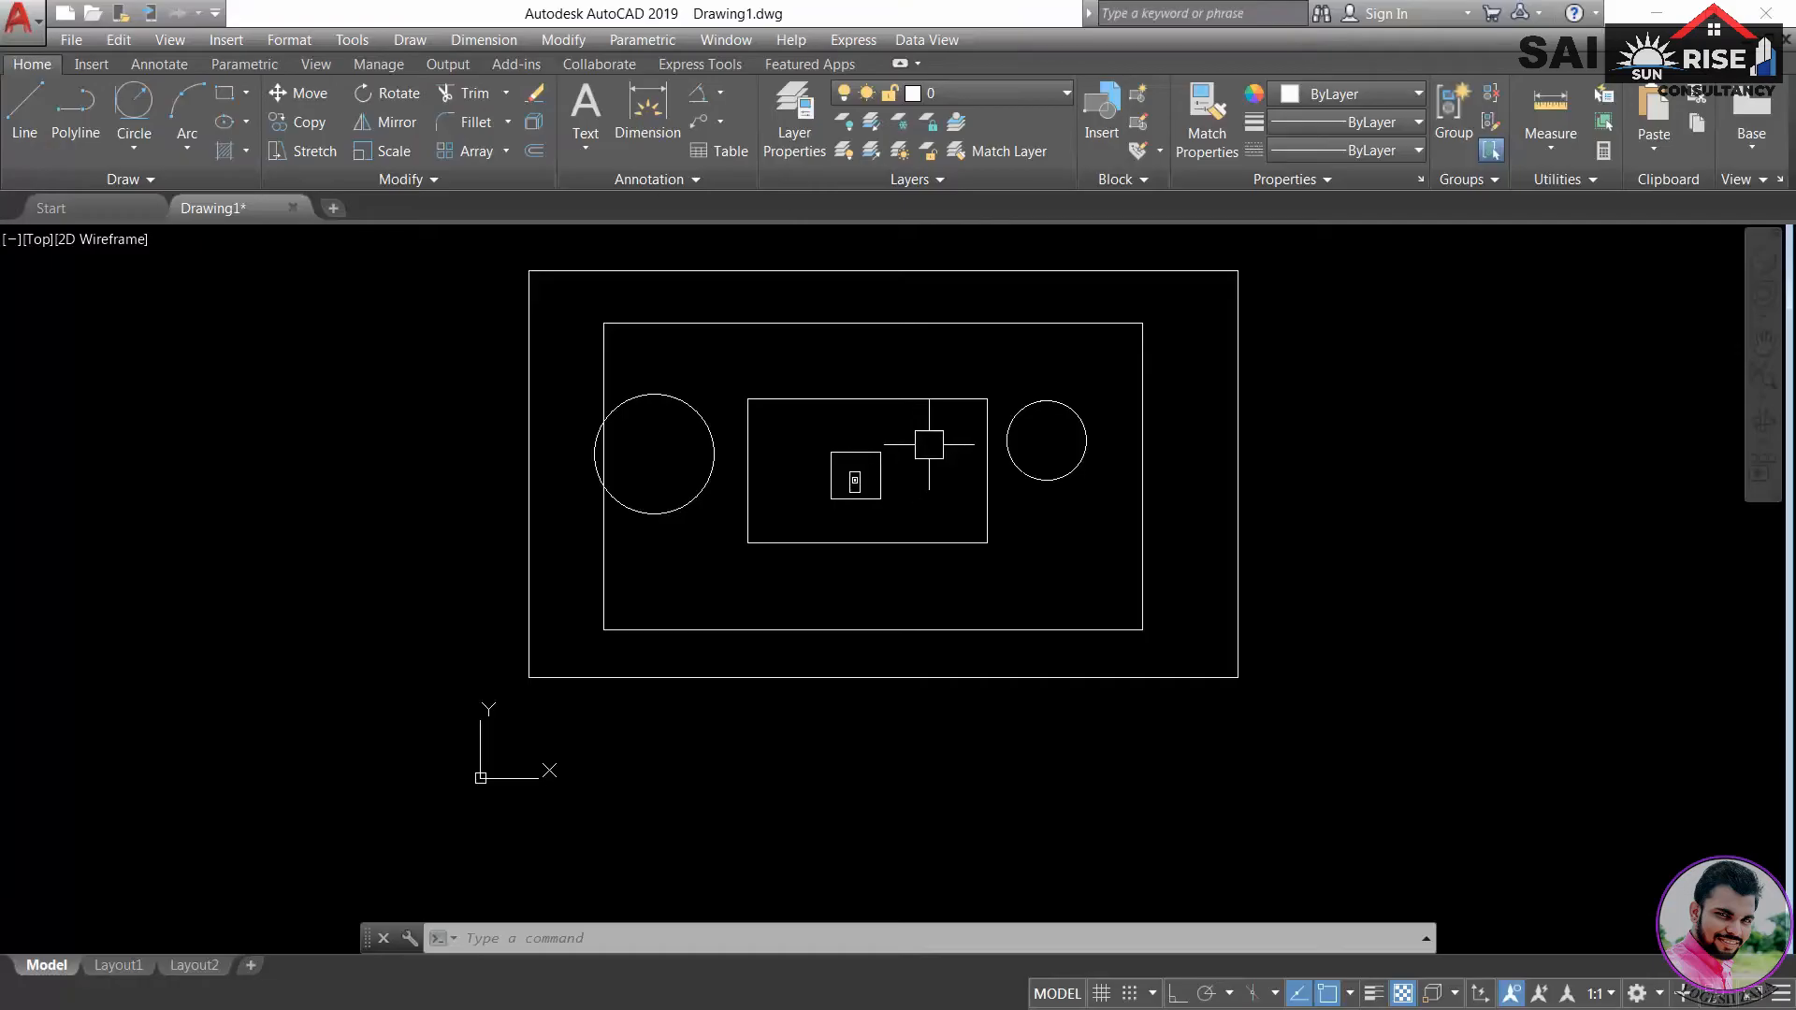
- Pan the nested rectangles and circles downward, and zoom in and out on them repeatedly
middle_drag(929, 440, 878, 565)
scroll(883, 581, down, 4)
scroll(883, 582, up, 6)
scroll(883, 582, down, 8)
scroll(883, 582, up, 8)
scroll(883, 582, down, 4)
scroll(883, 581, up, 2)
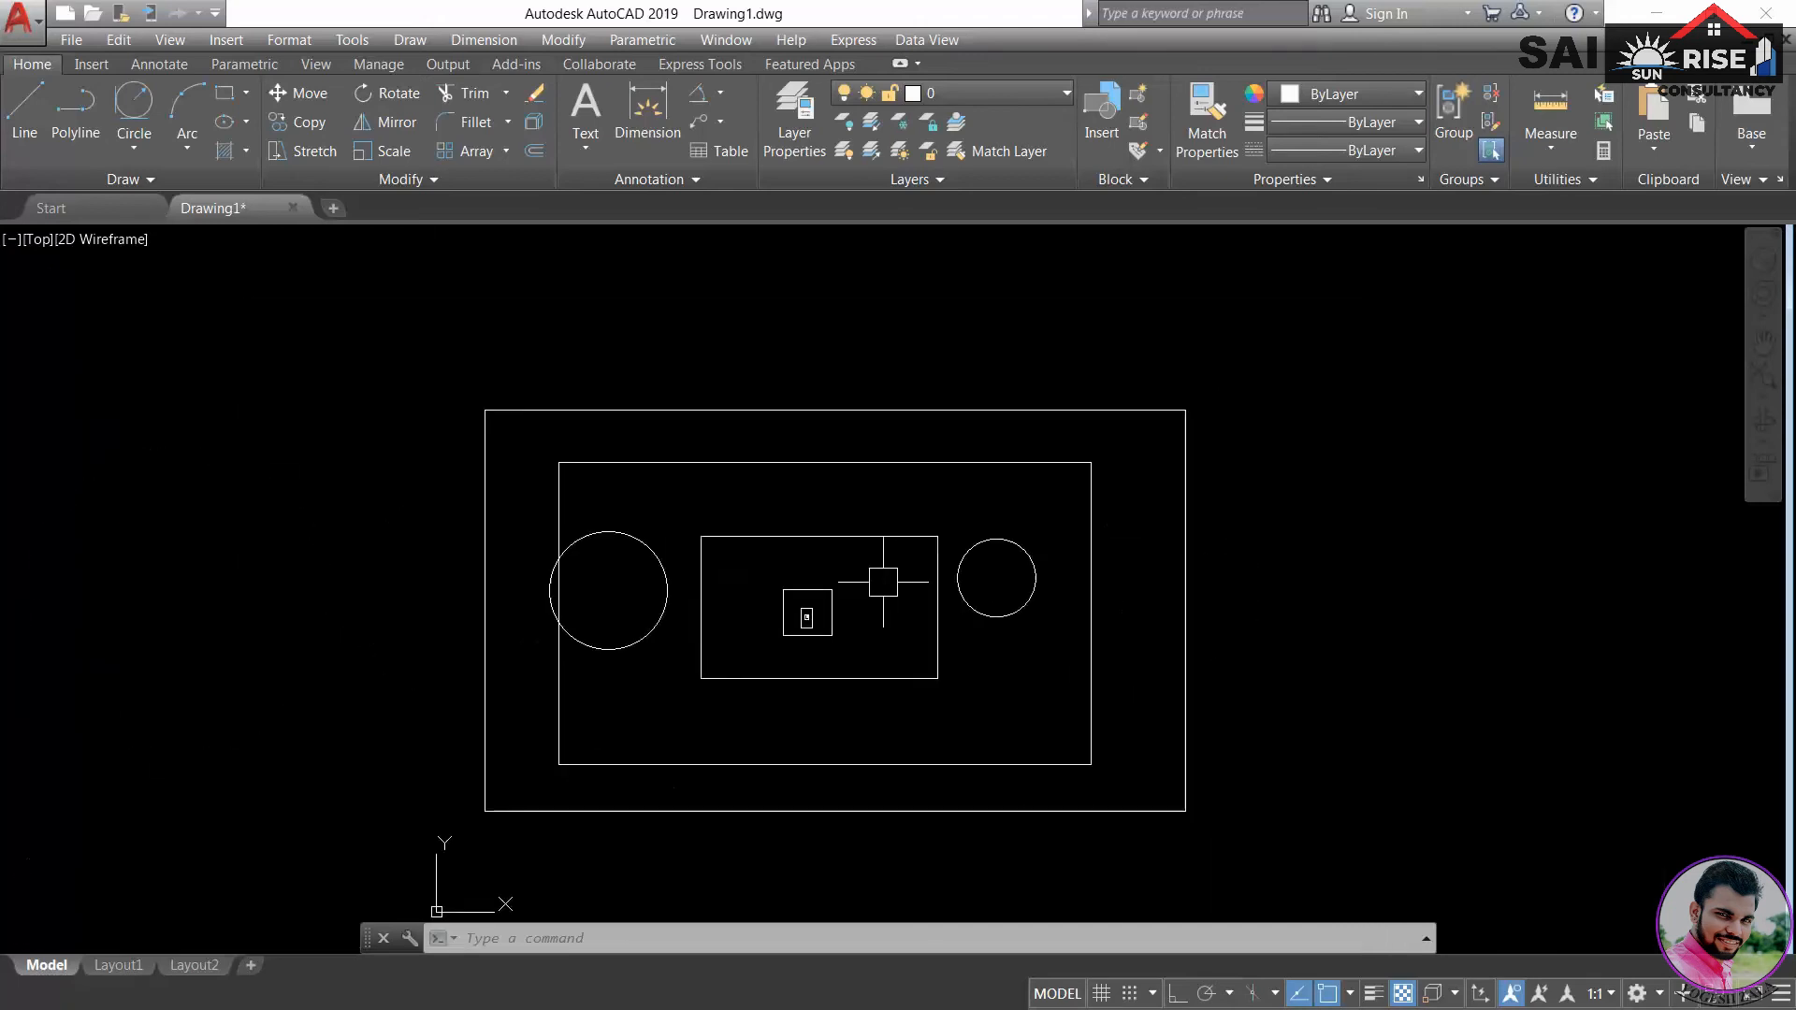
- Fit the drawing to its extents, zoom far out until the objects vanish, and fit it to the extents again
middle_click(979, 536)
scroll(979, 536, down, 10)
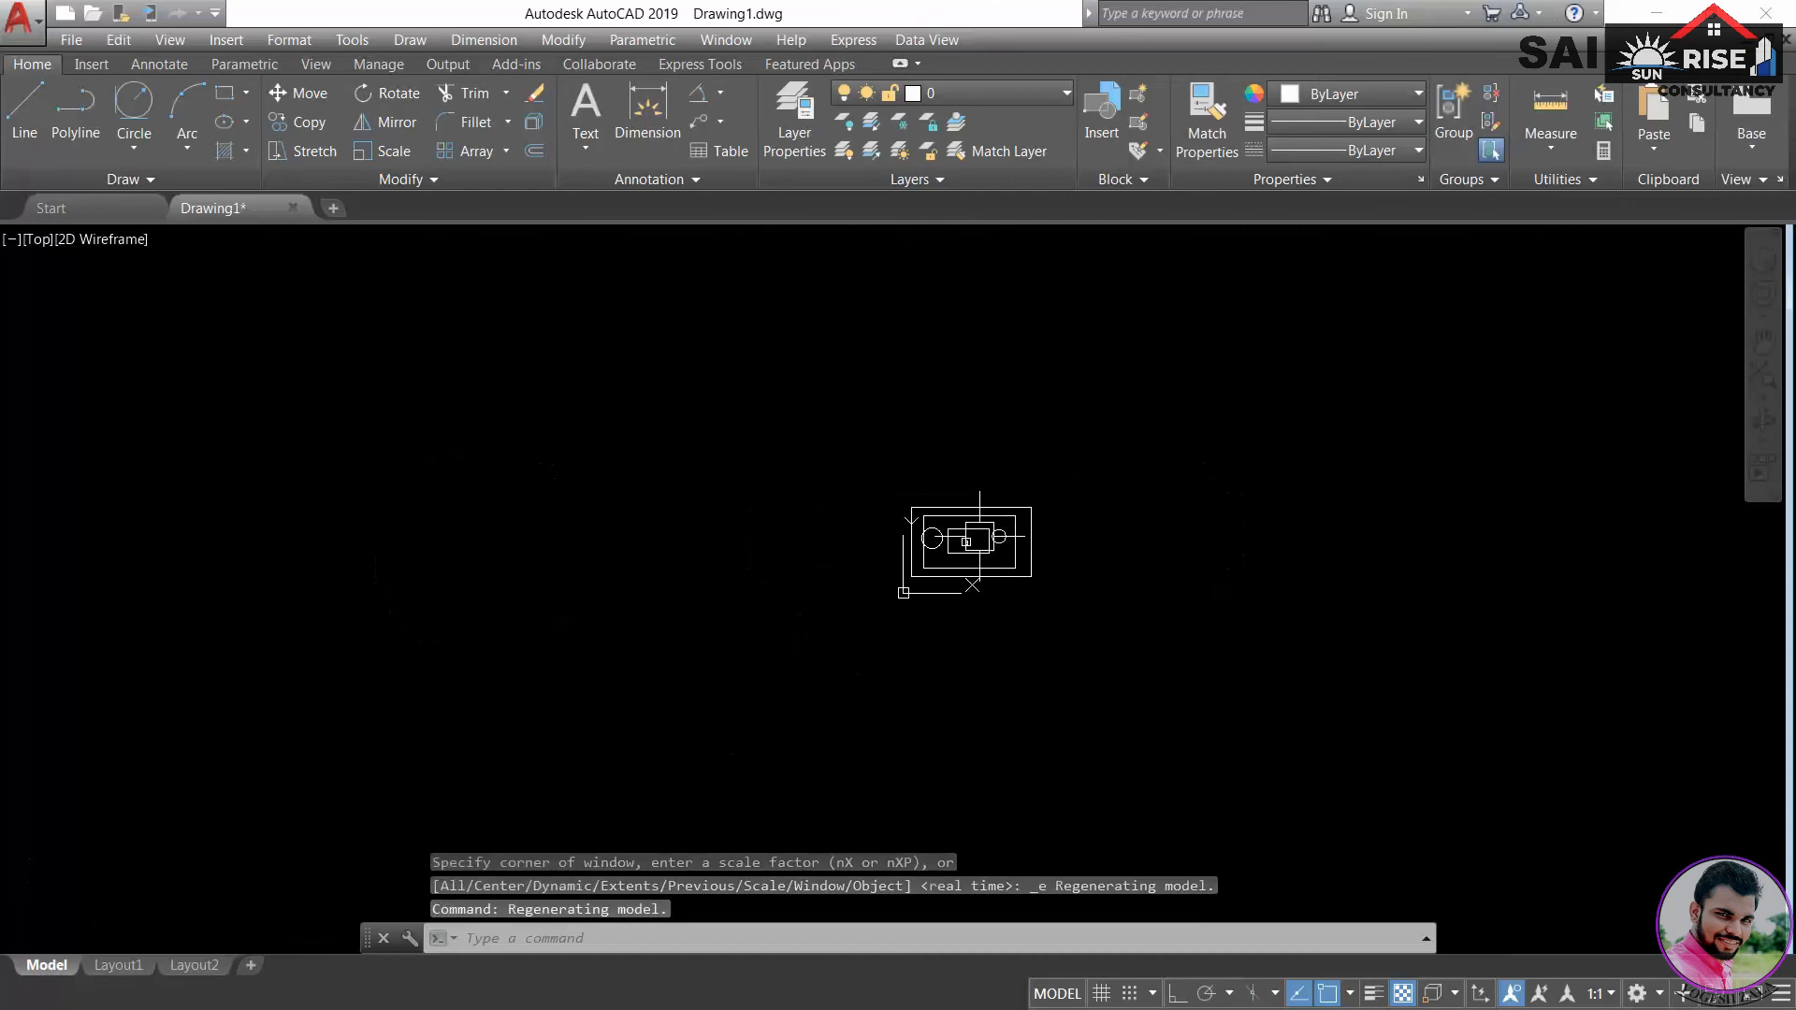
scroll(980, 539, down, 10)
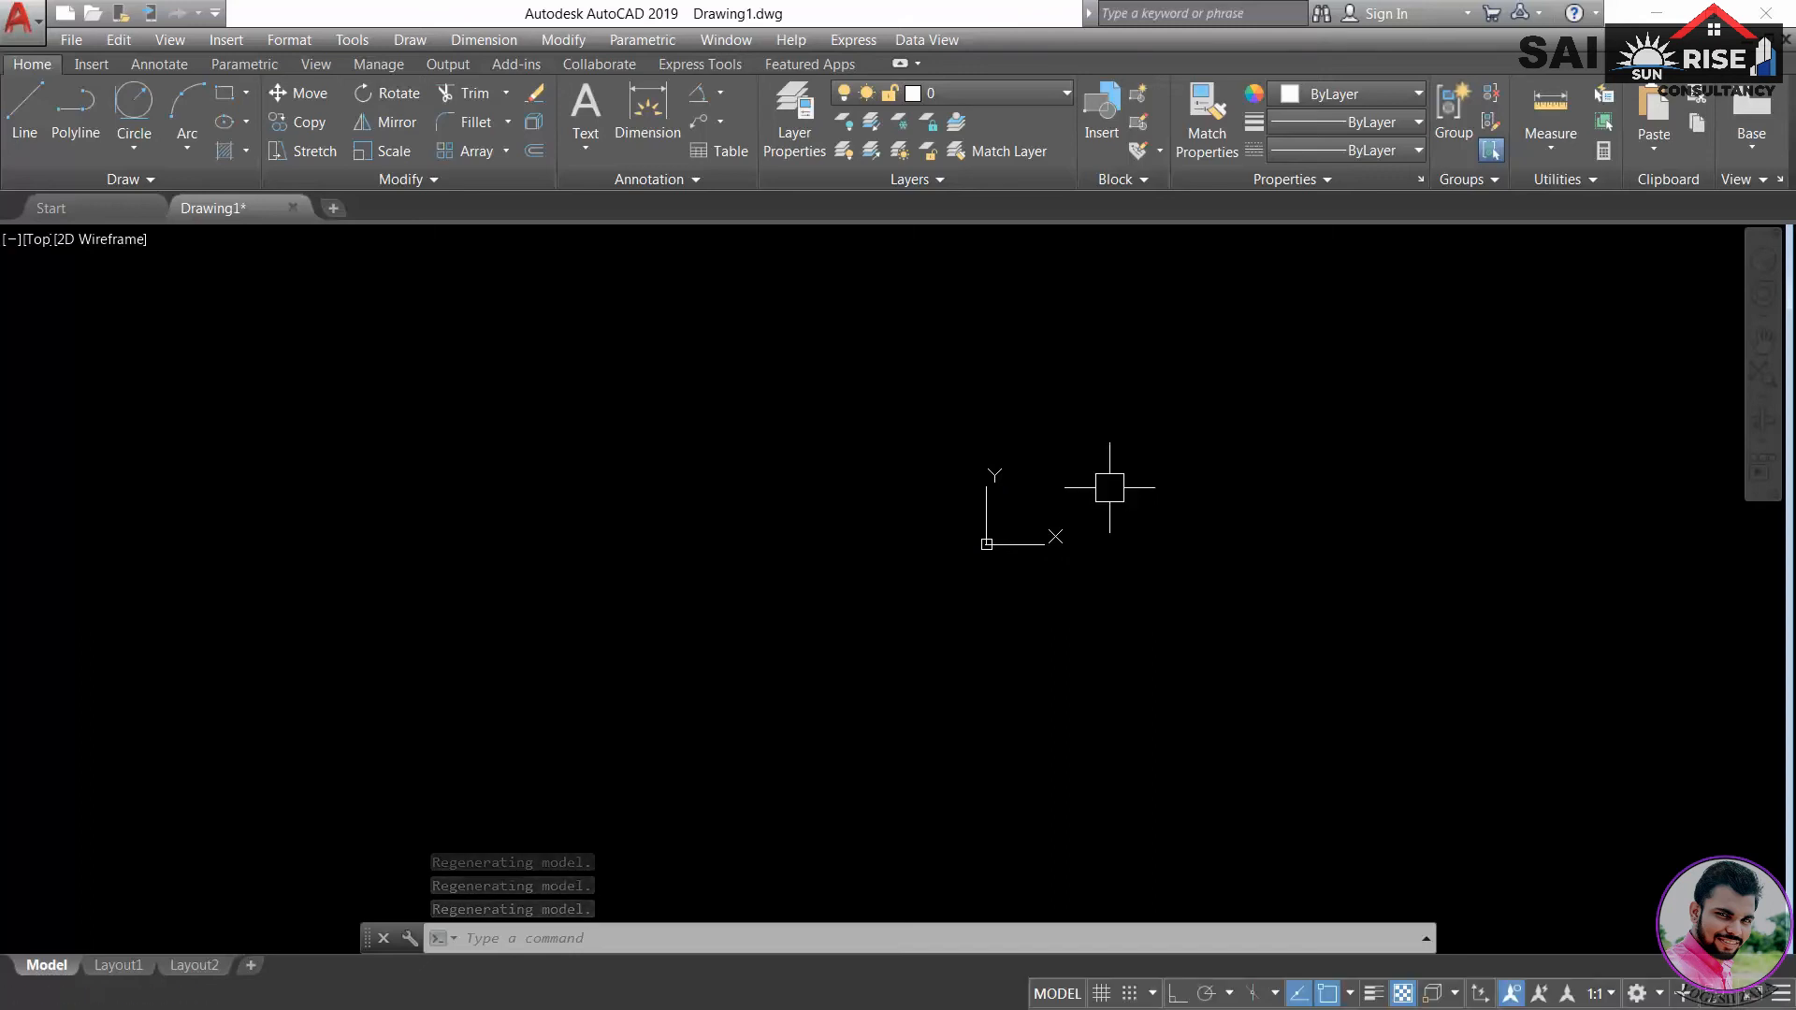
middle_drag(1083, 498, 1080, 504)
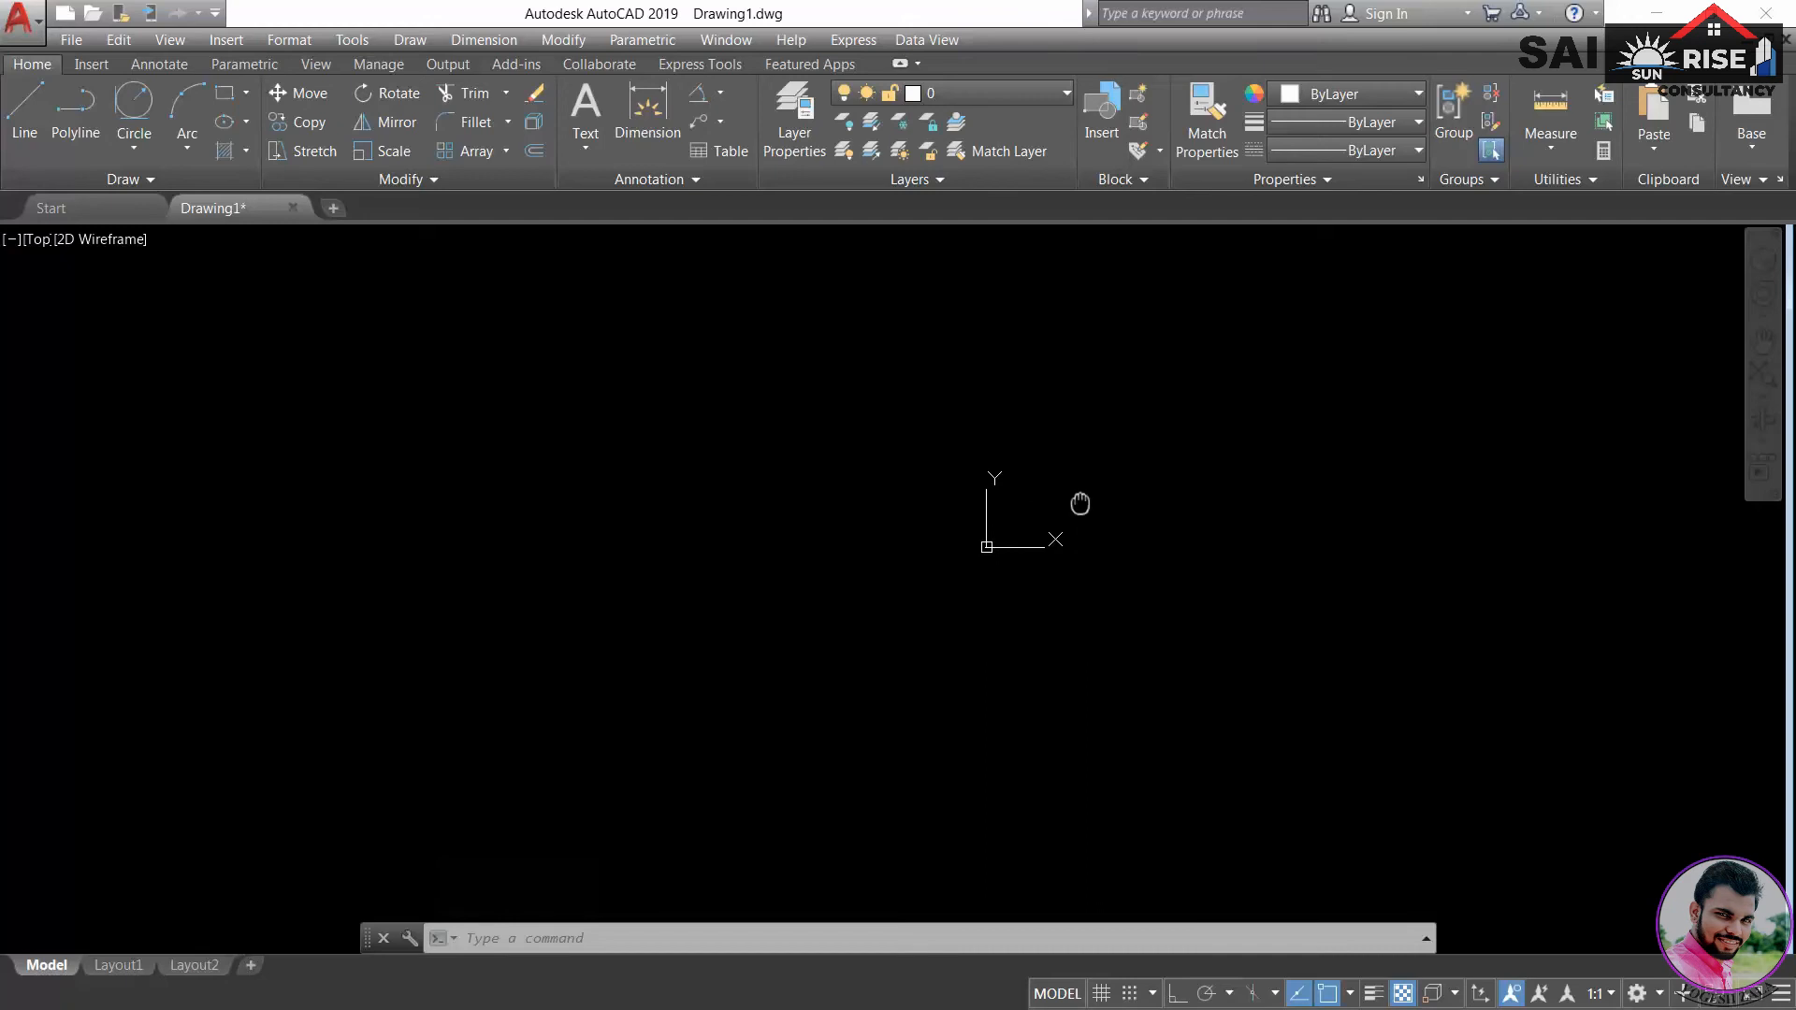
middle_click(1081, 504)
middle_click(1080, 504)
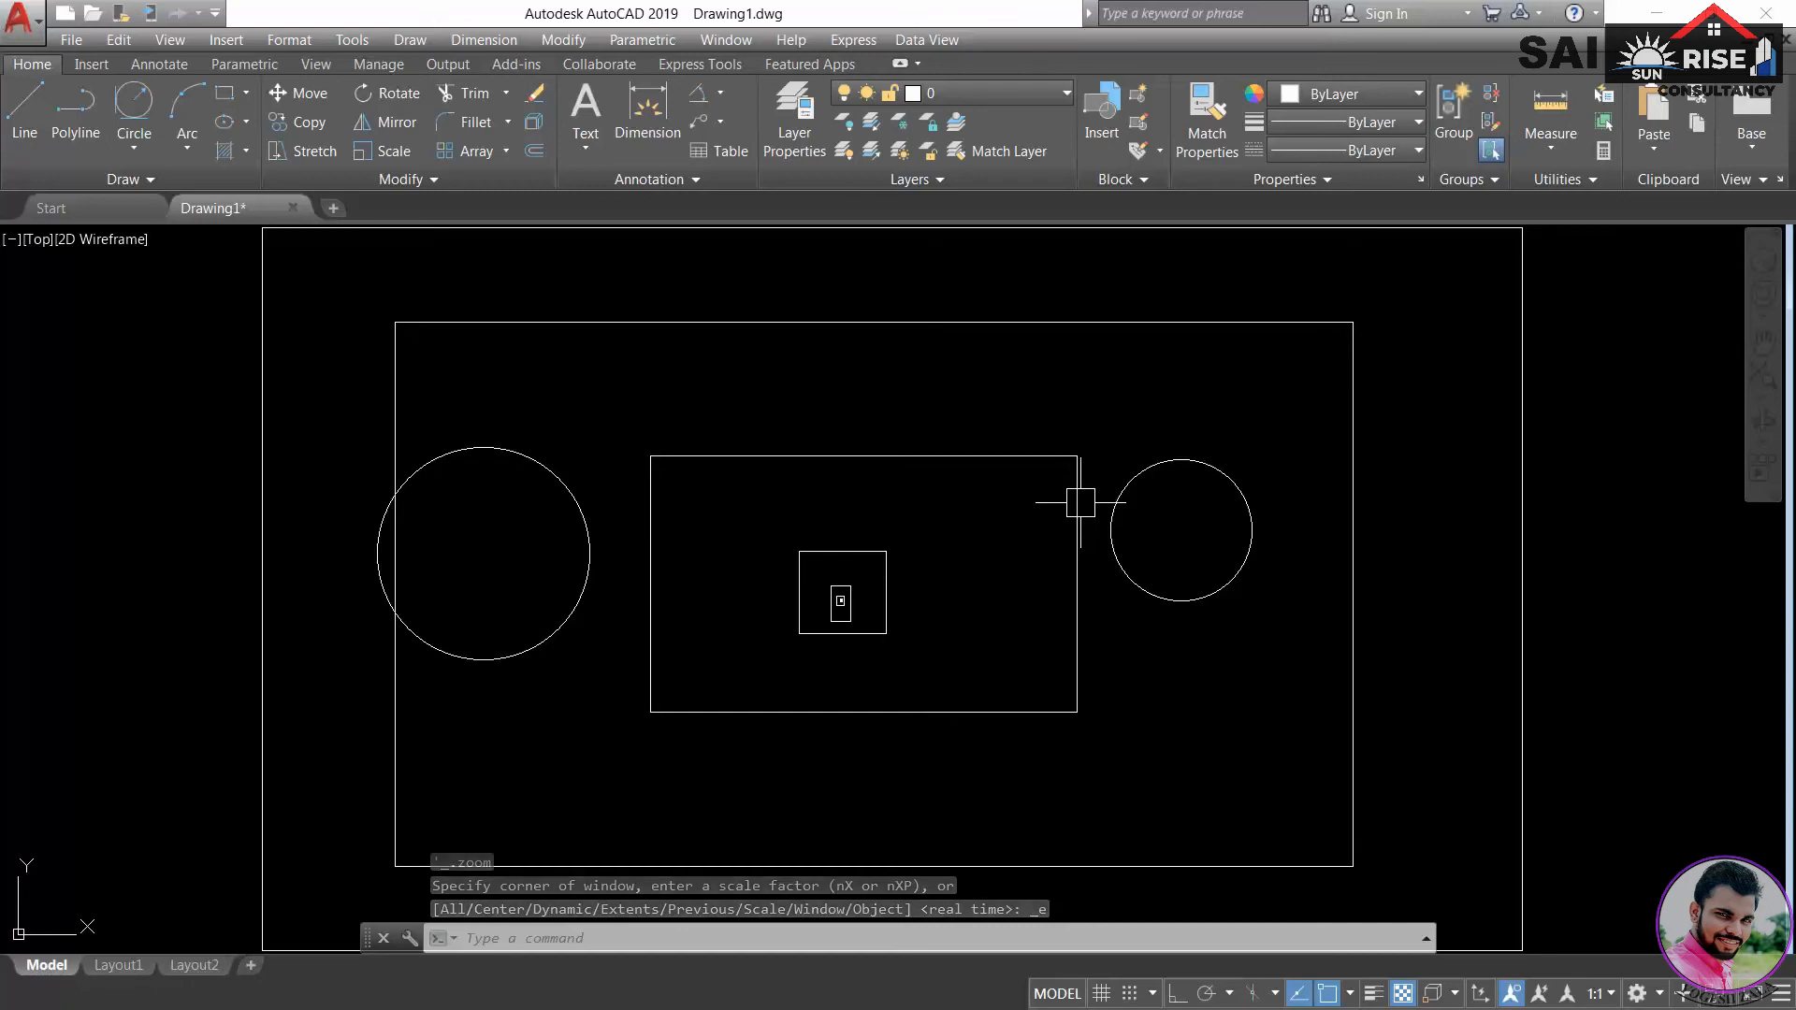
scroll(1080, 502, down, 4)
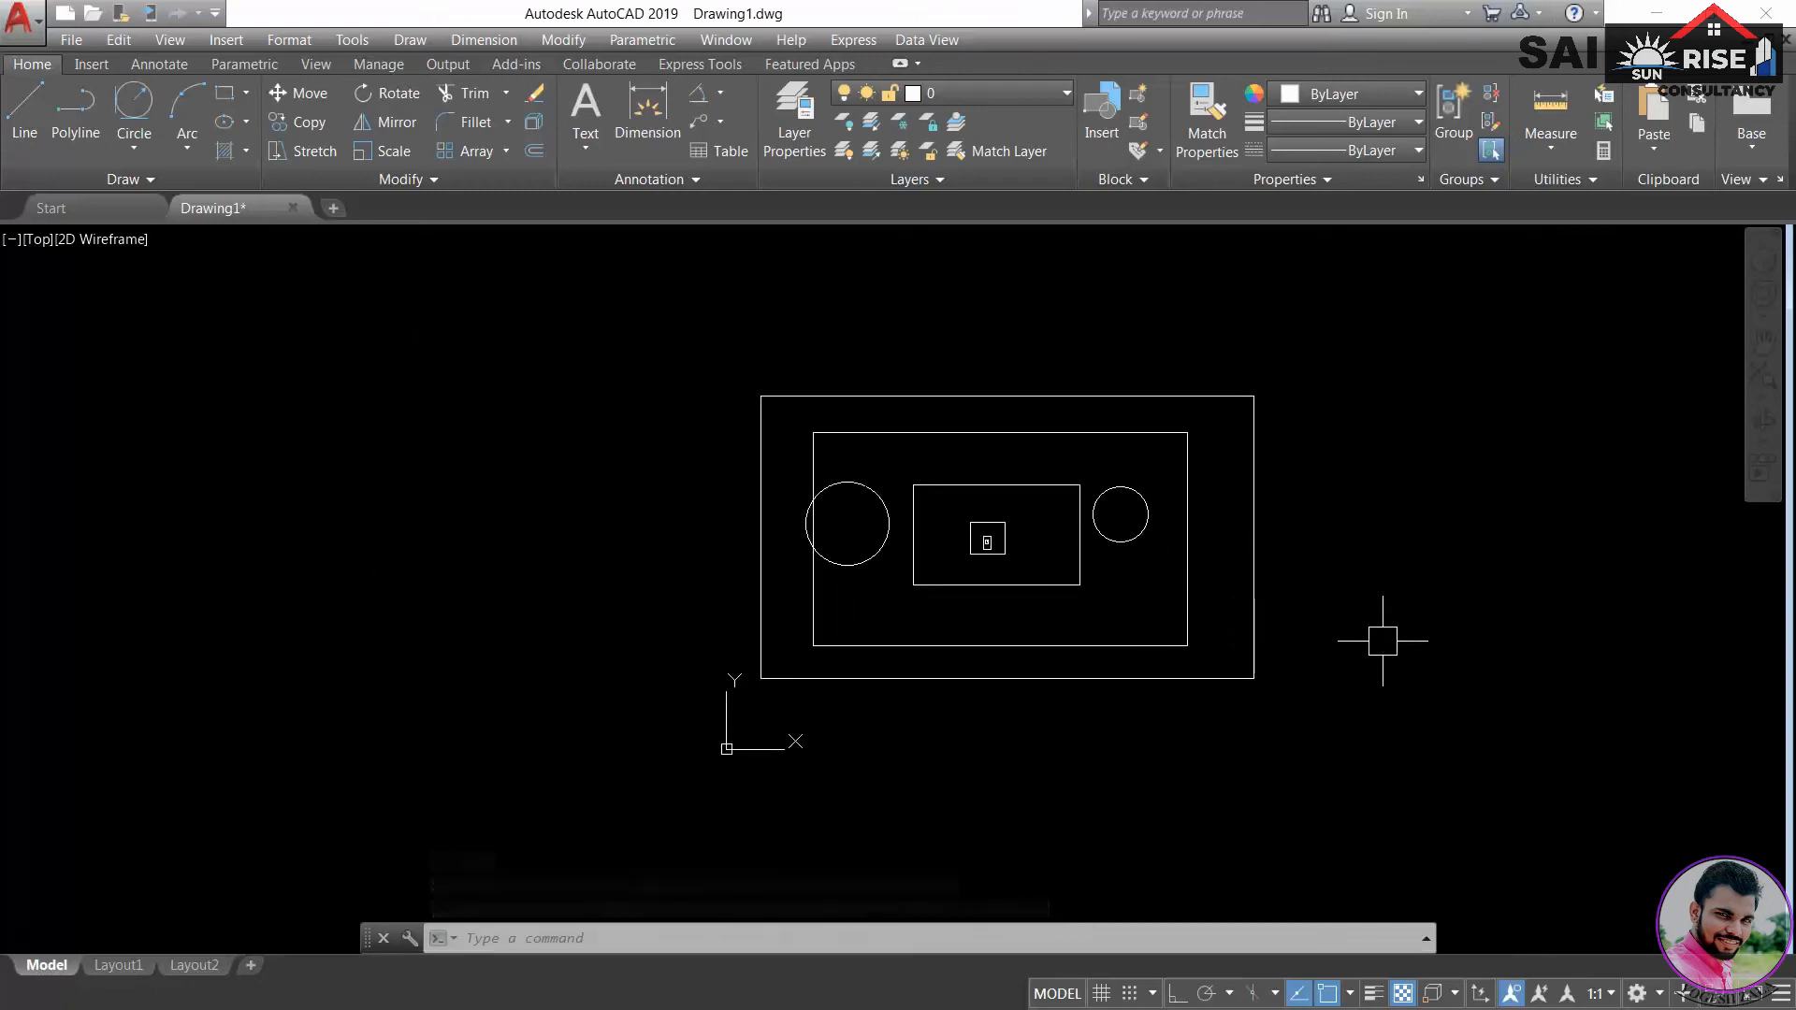
- Show the whole drawing using the Zoom command's All option
text(z)
key(Return)
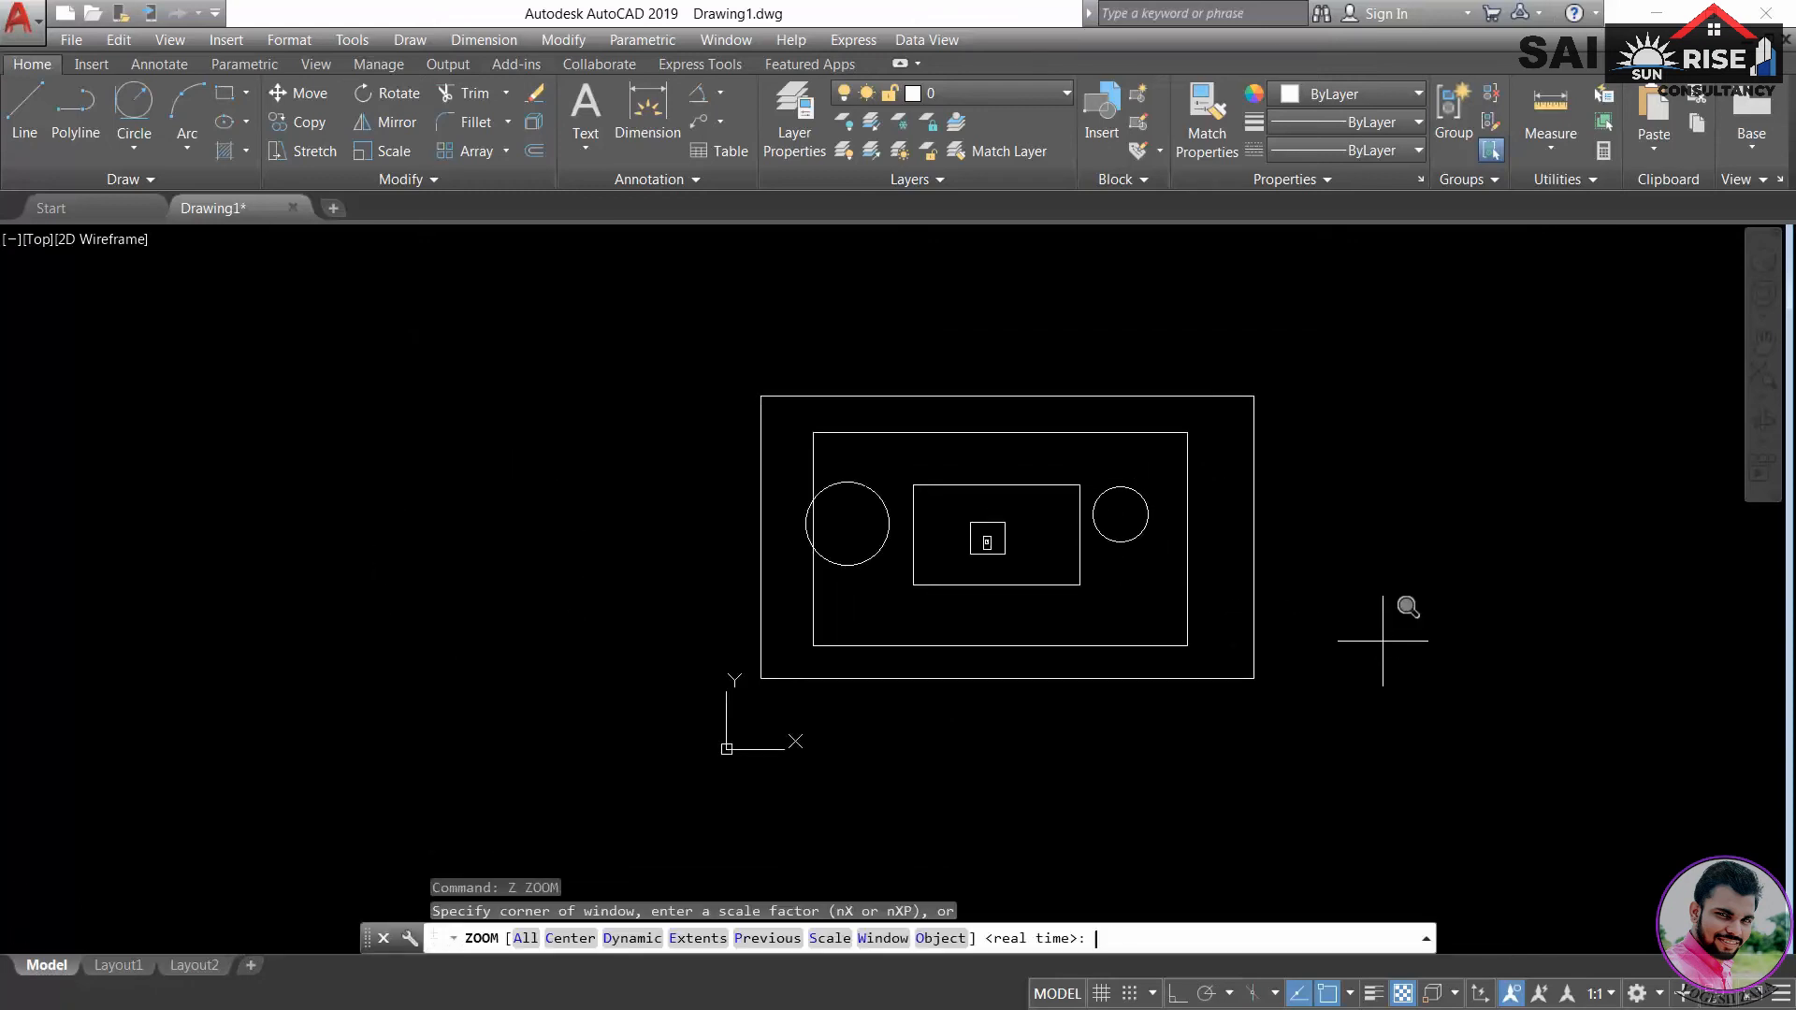
click(526, 938)
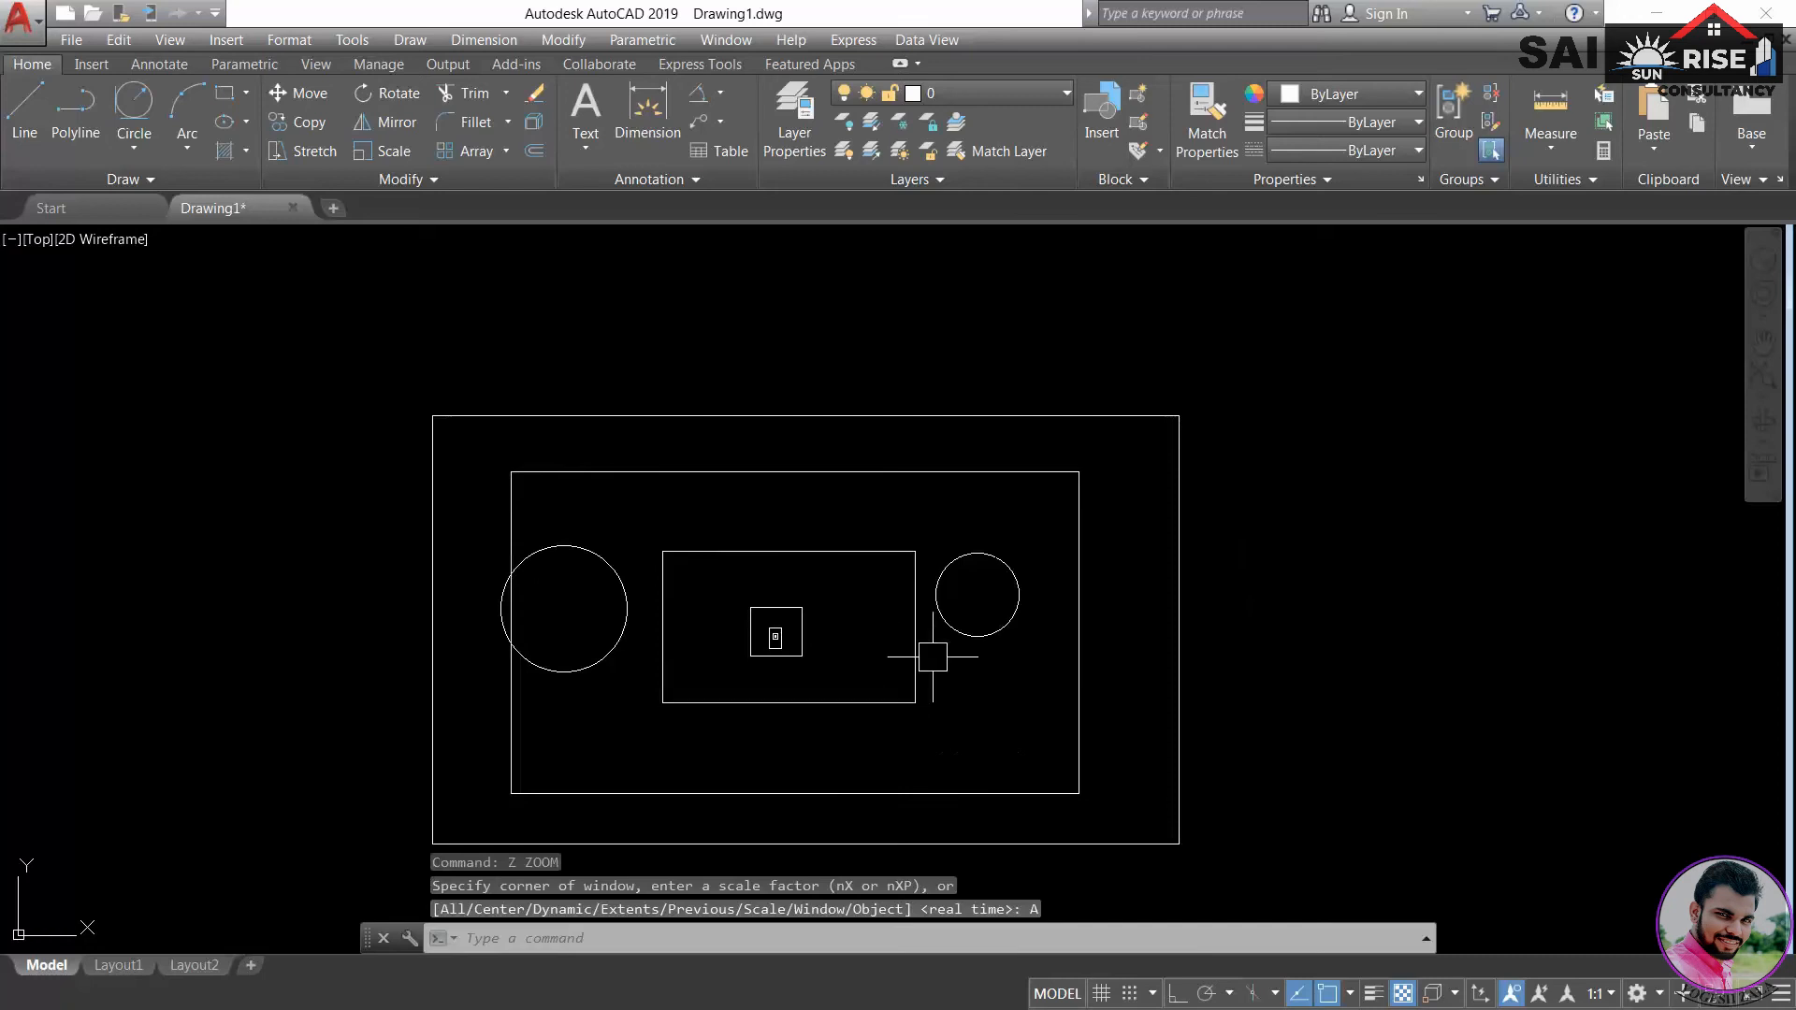
- Zoom with the Center option on the innermost nested rectangles, using a height of 50
key(Return)
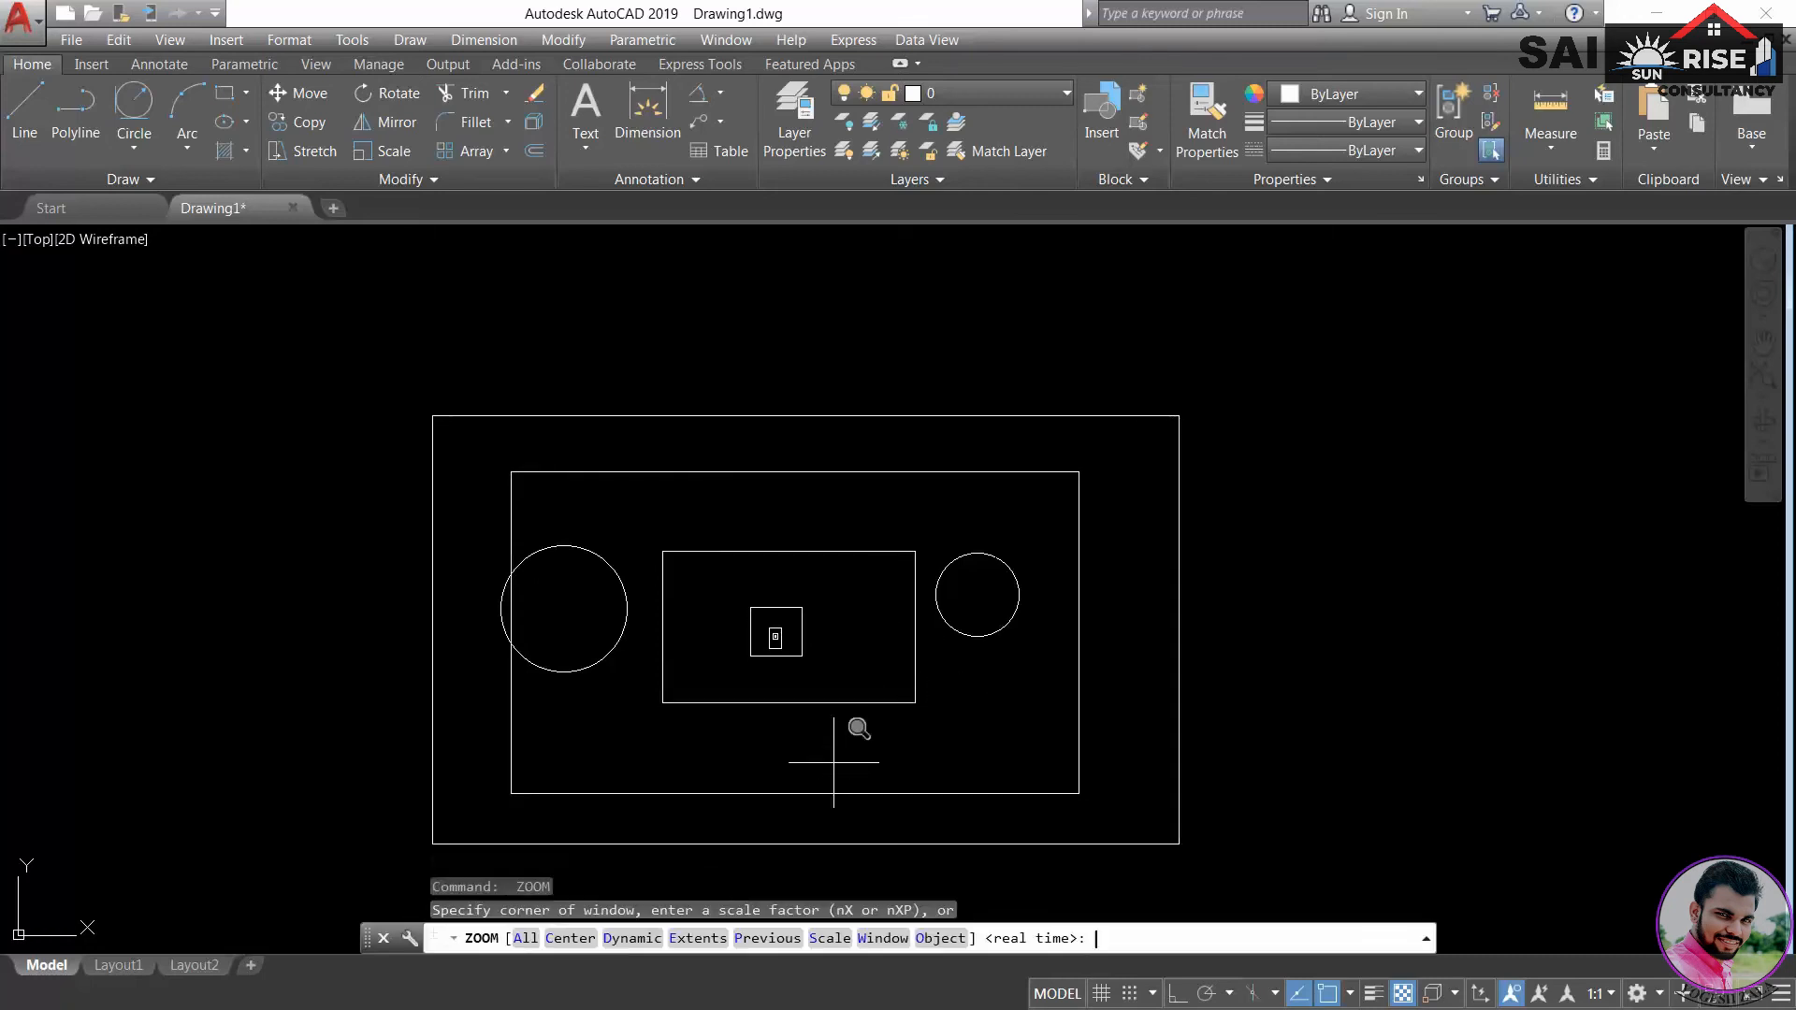
click(568, 944)
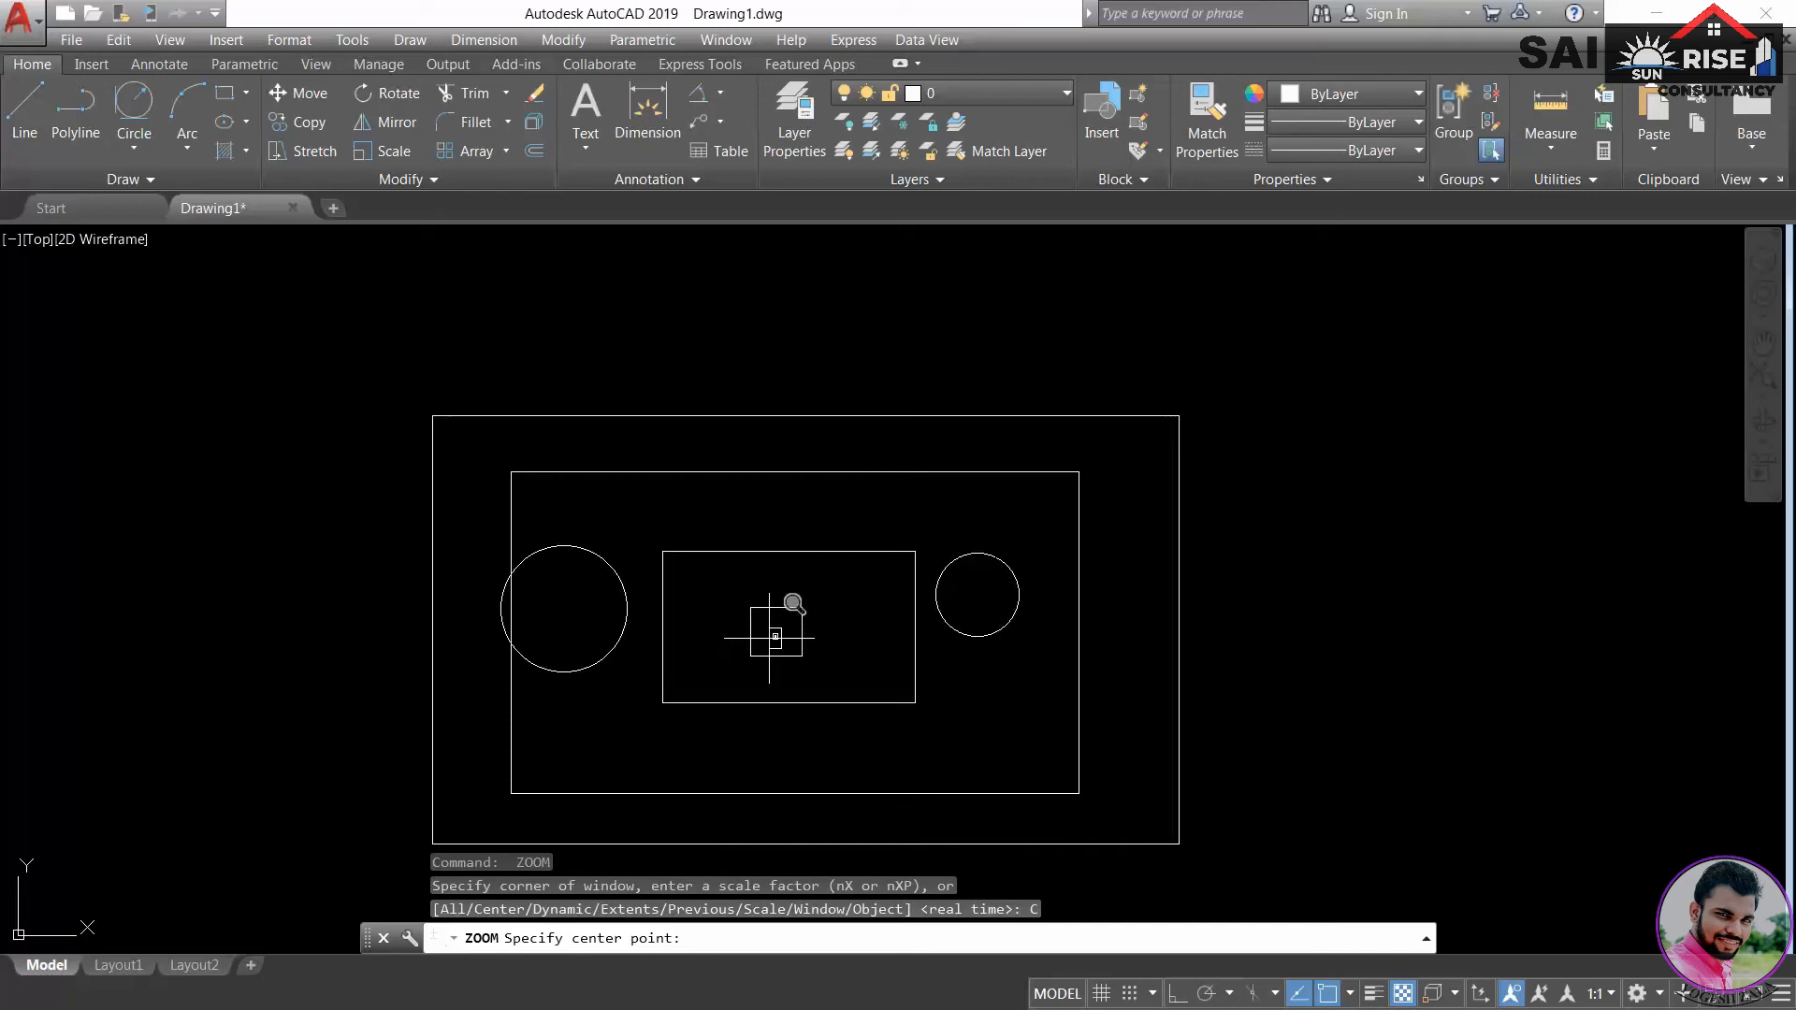
click(774, 637)
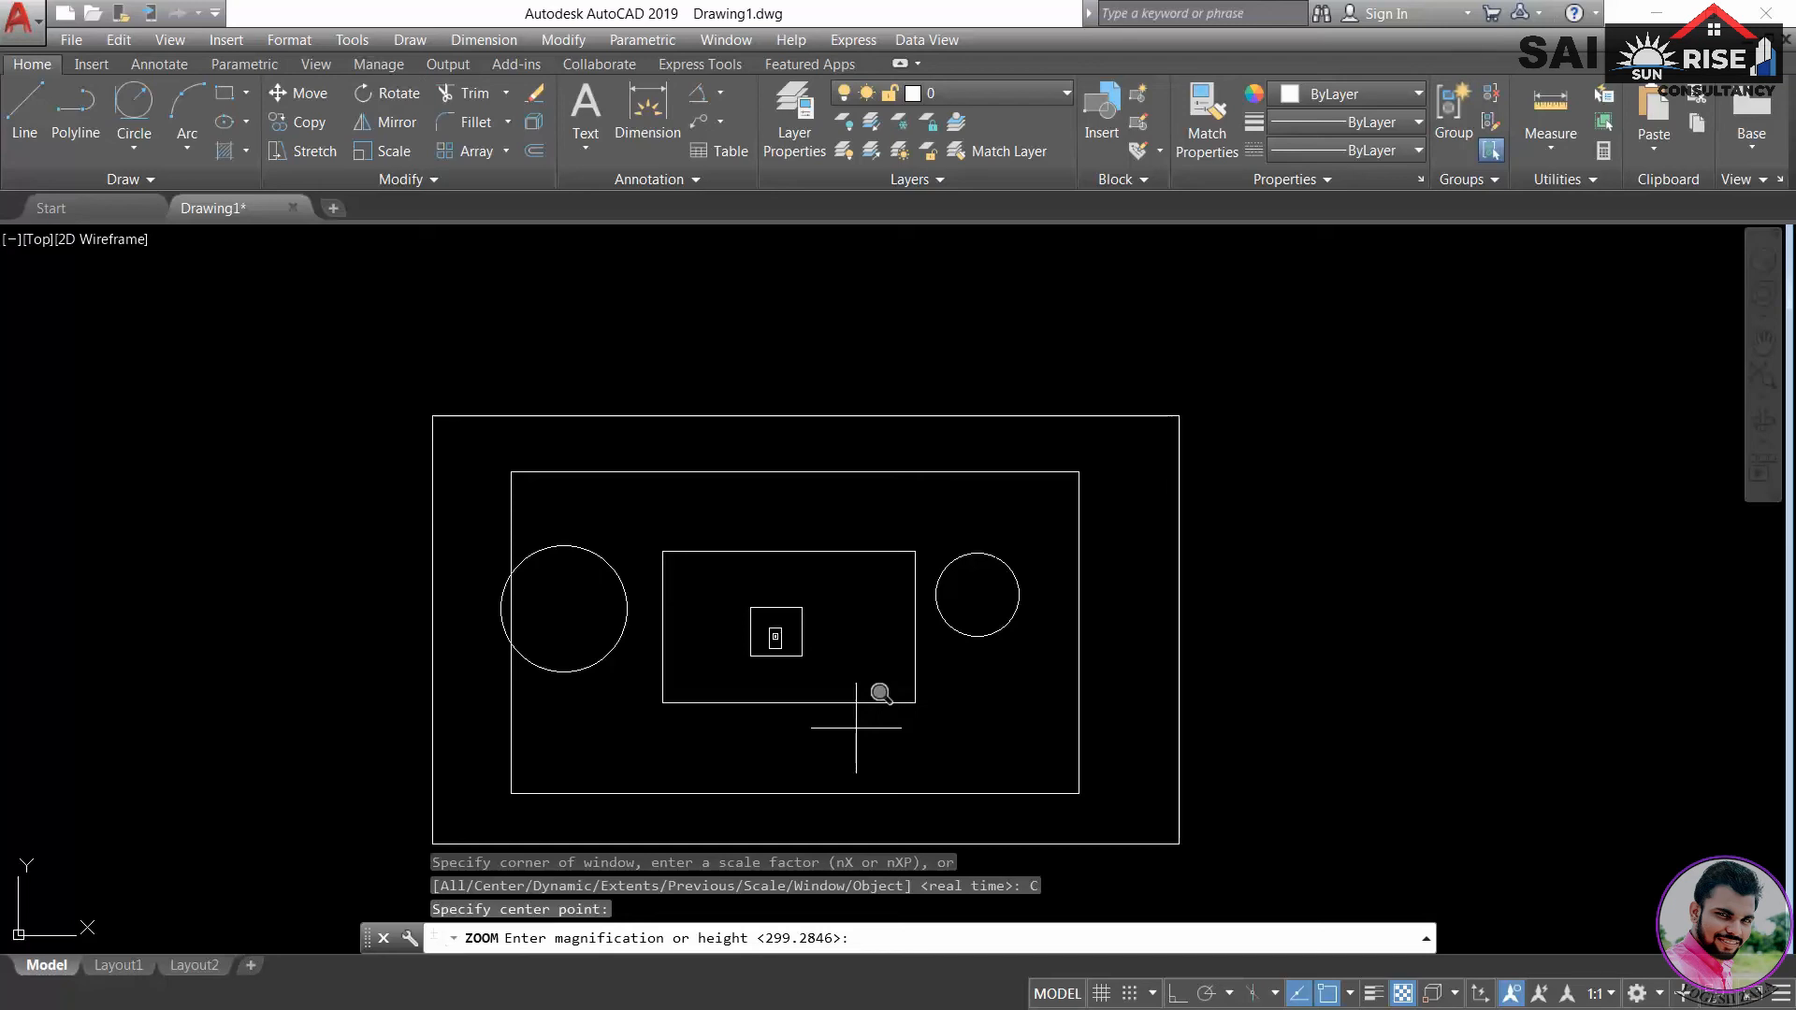
text(50)
key(Return)
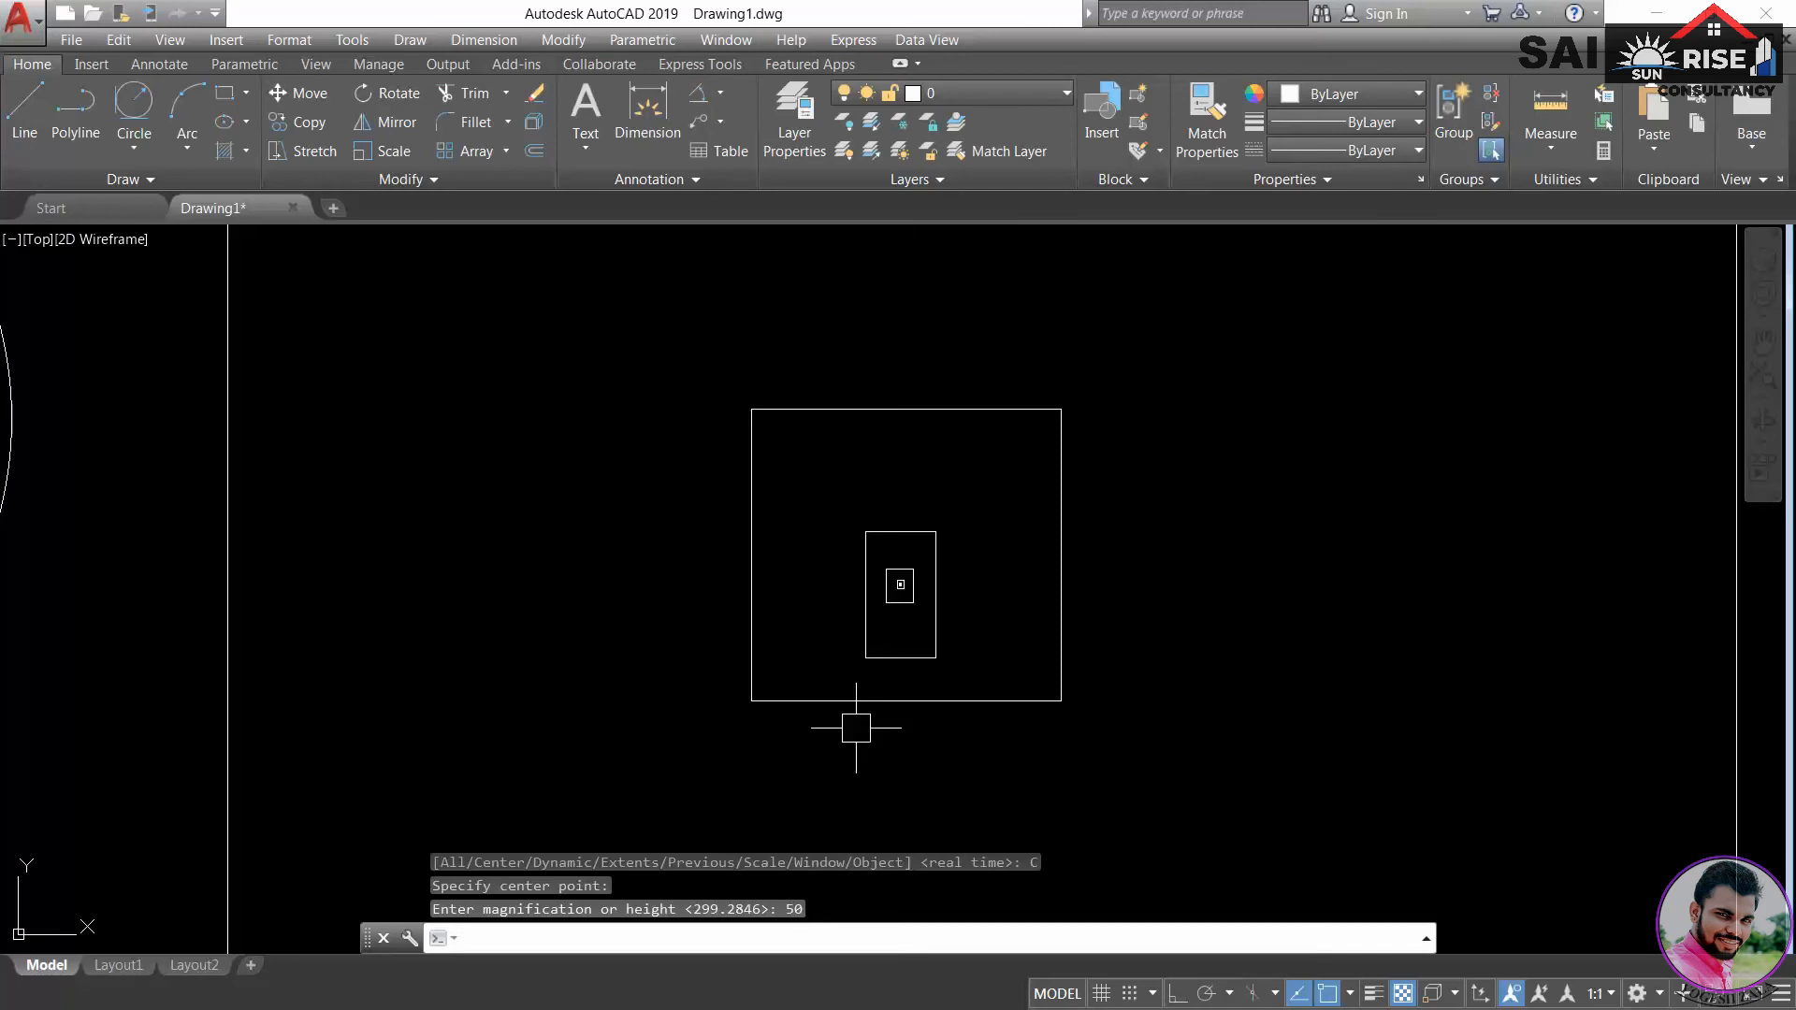
- Zoom with the Dynamic option, shrinking the view box and placing it over the innermost nested rectangles
key(Return)
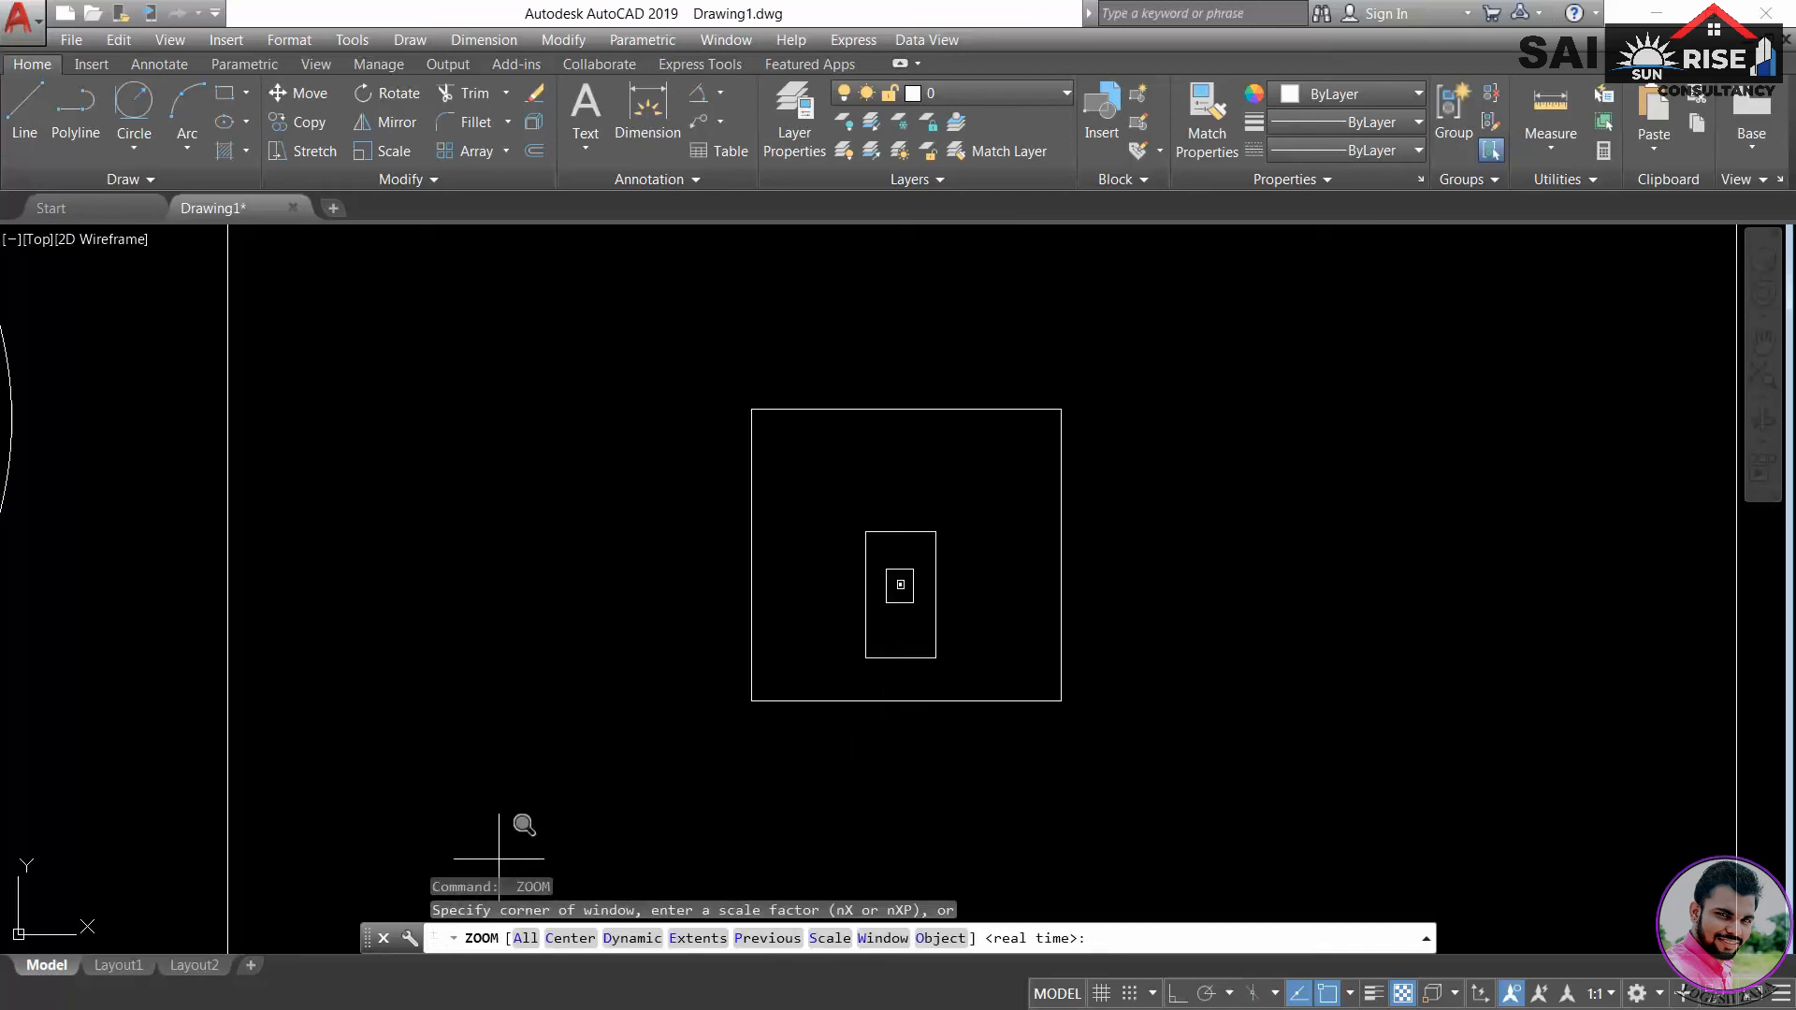
click(638, 940)
click(638, 940)
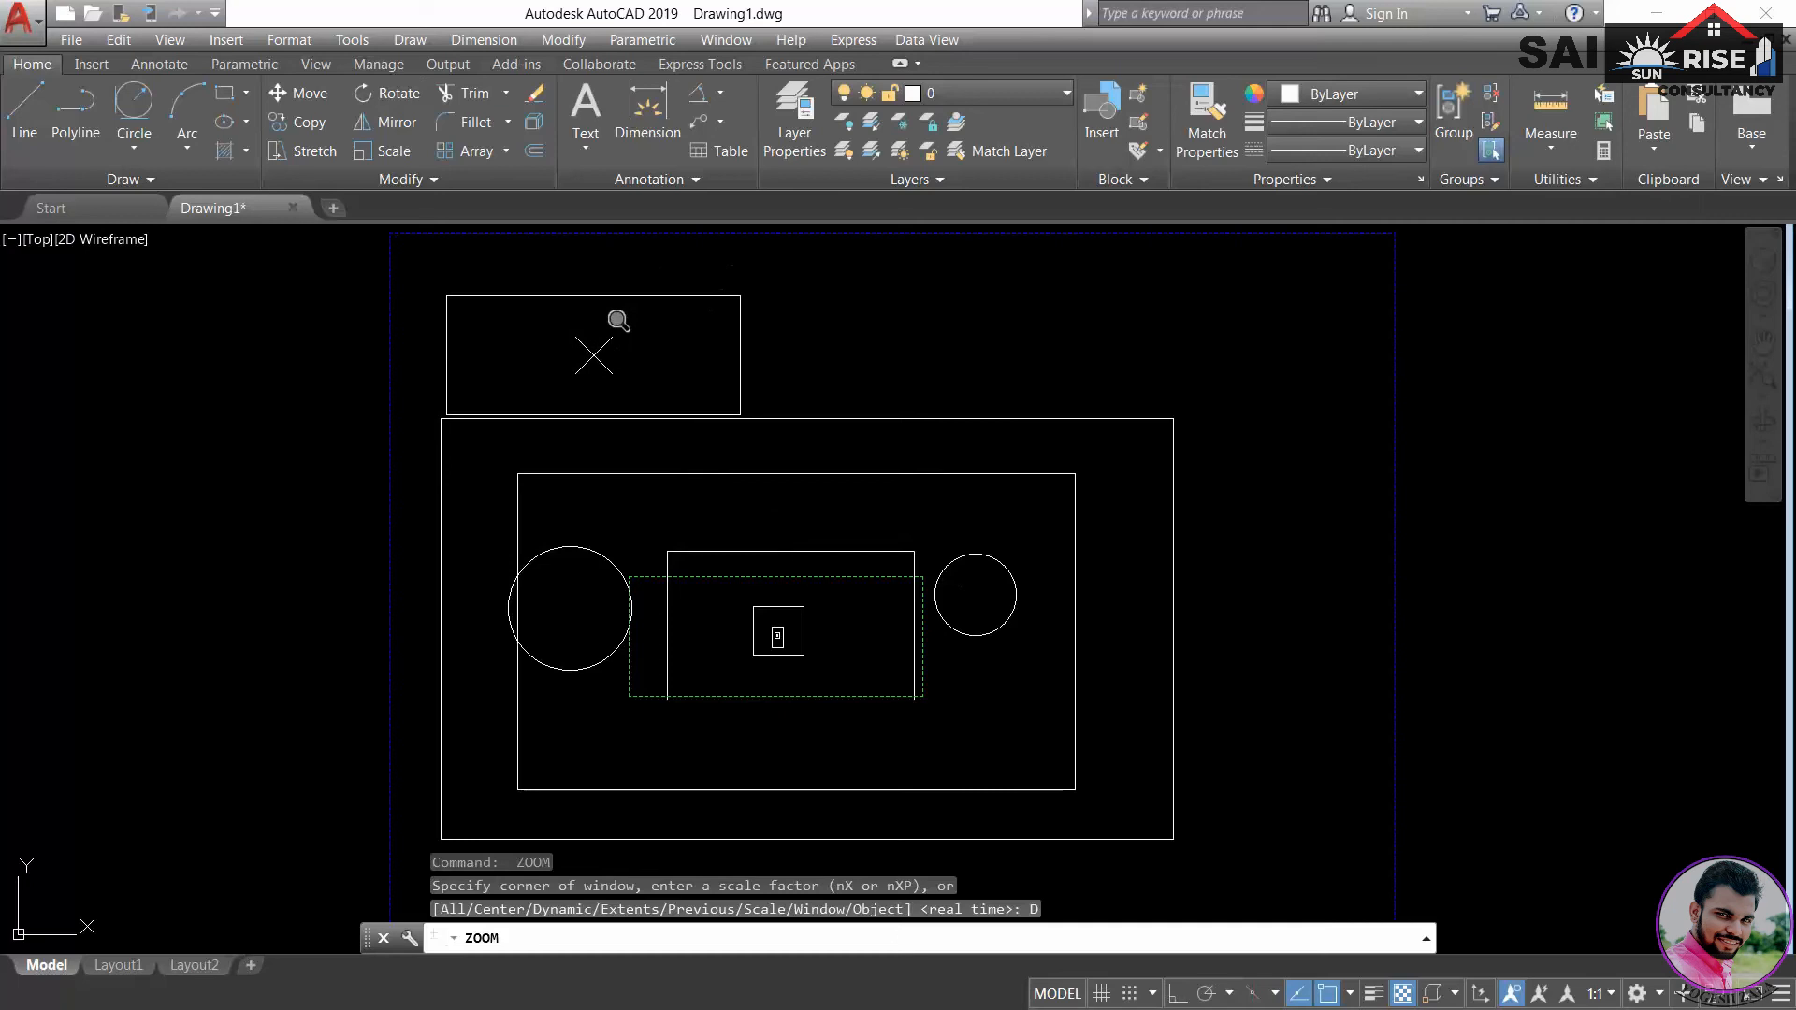
click(654, 305)
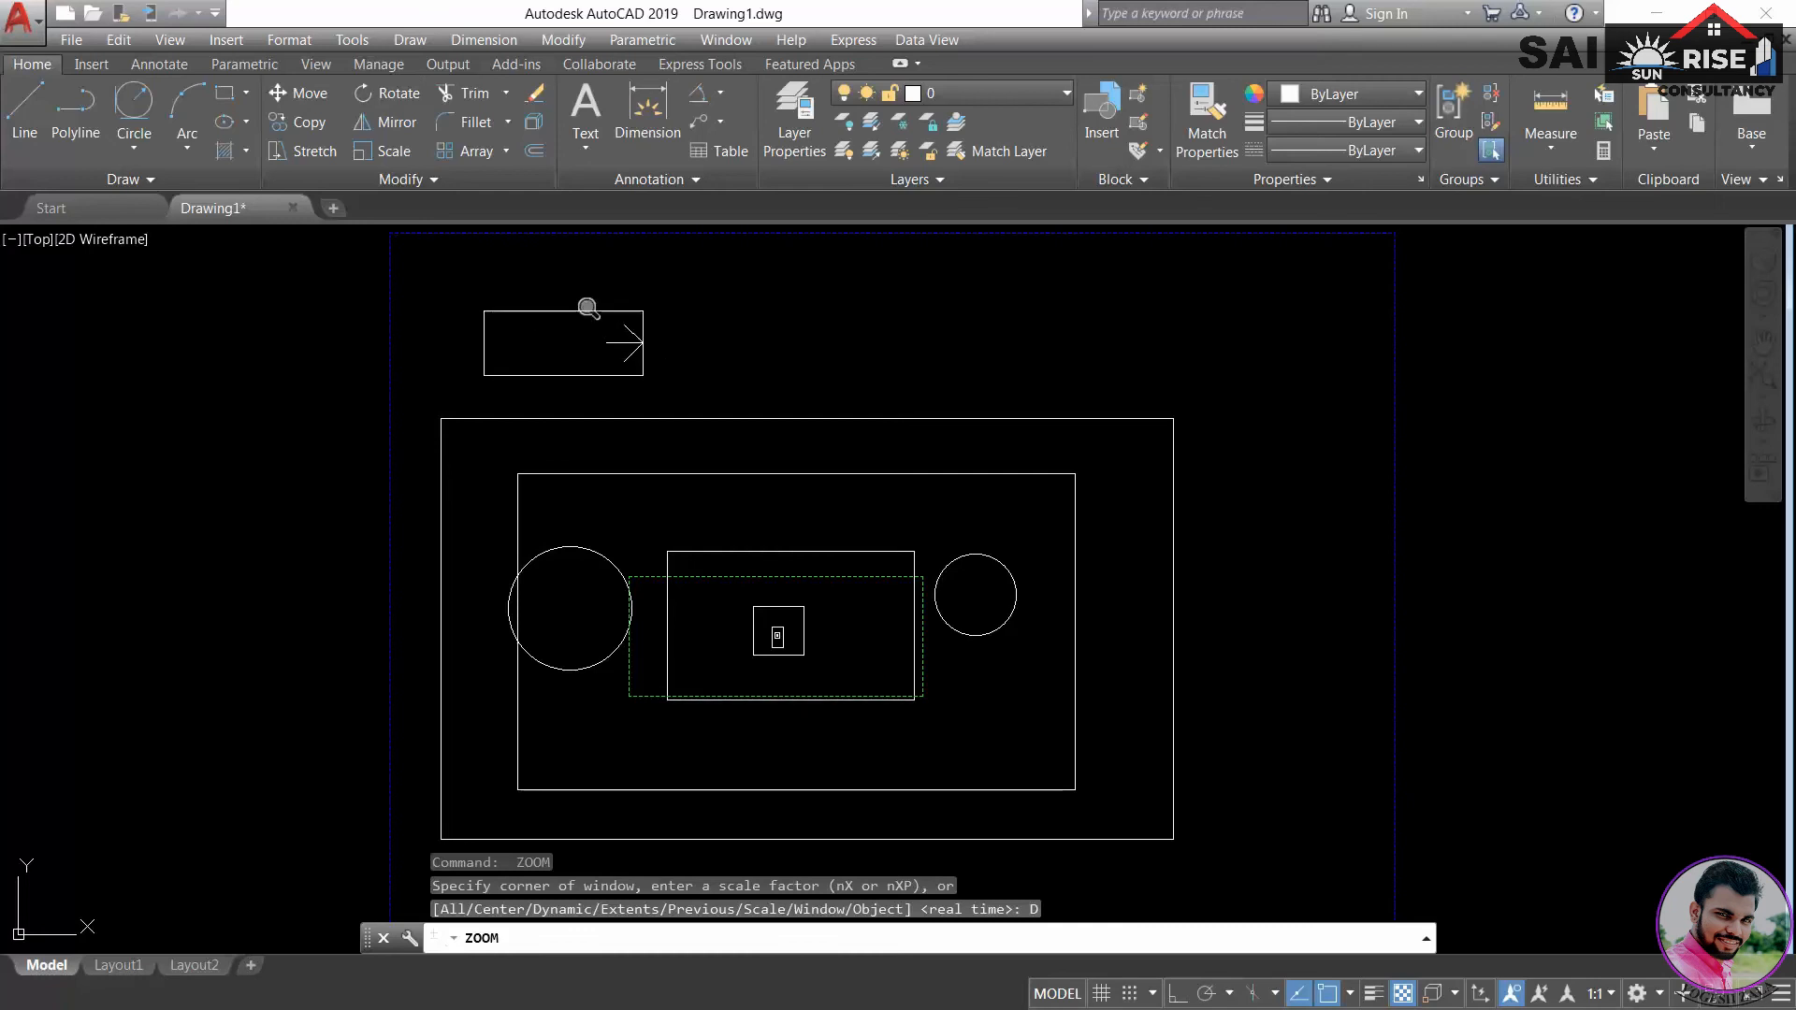
click(553, 322)
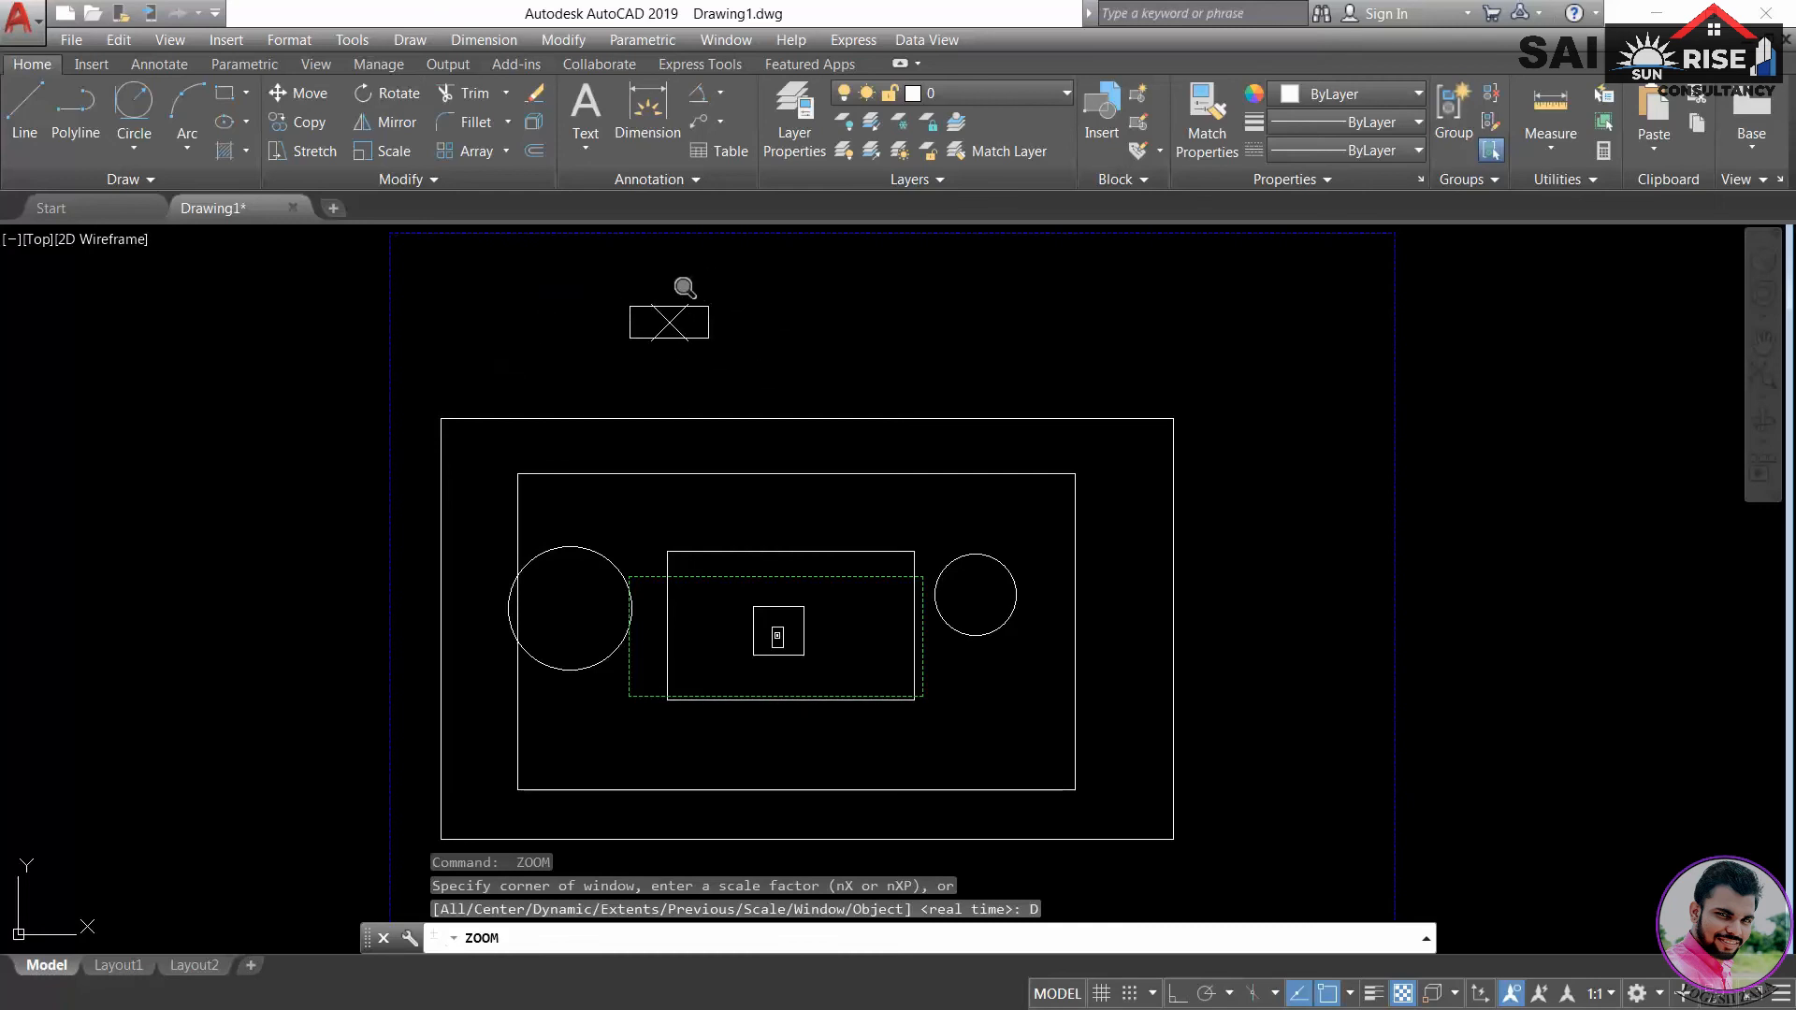
click(718, 314)
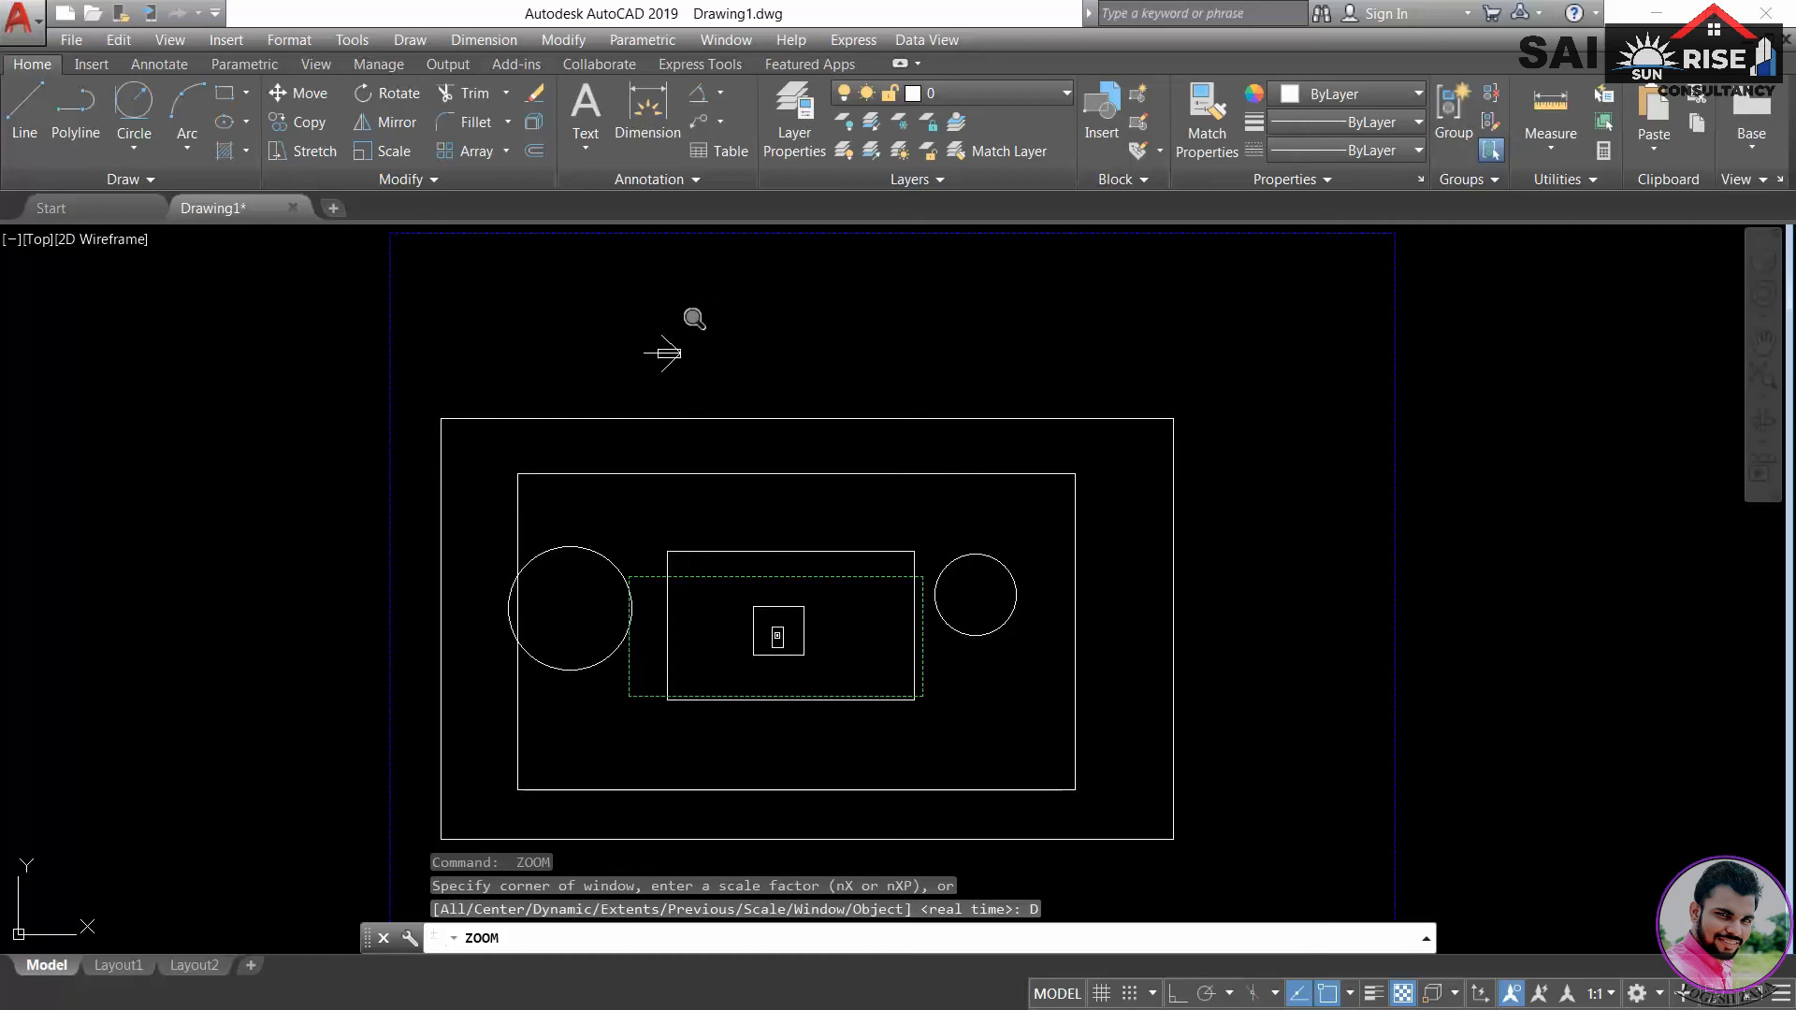
click(682, 352)
click(777, 635)
key(Return)
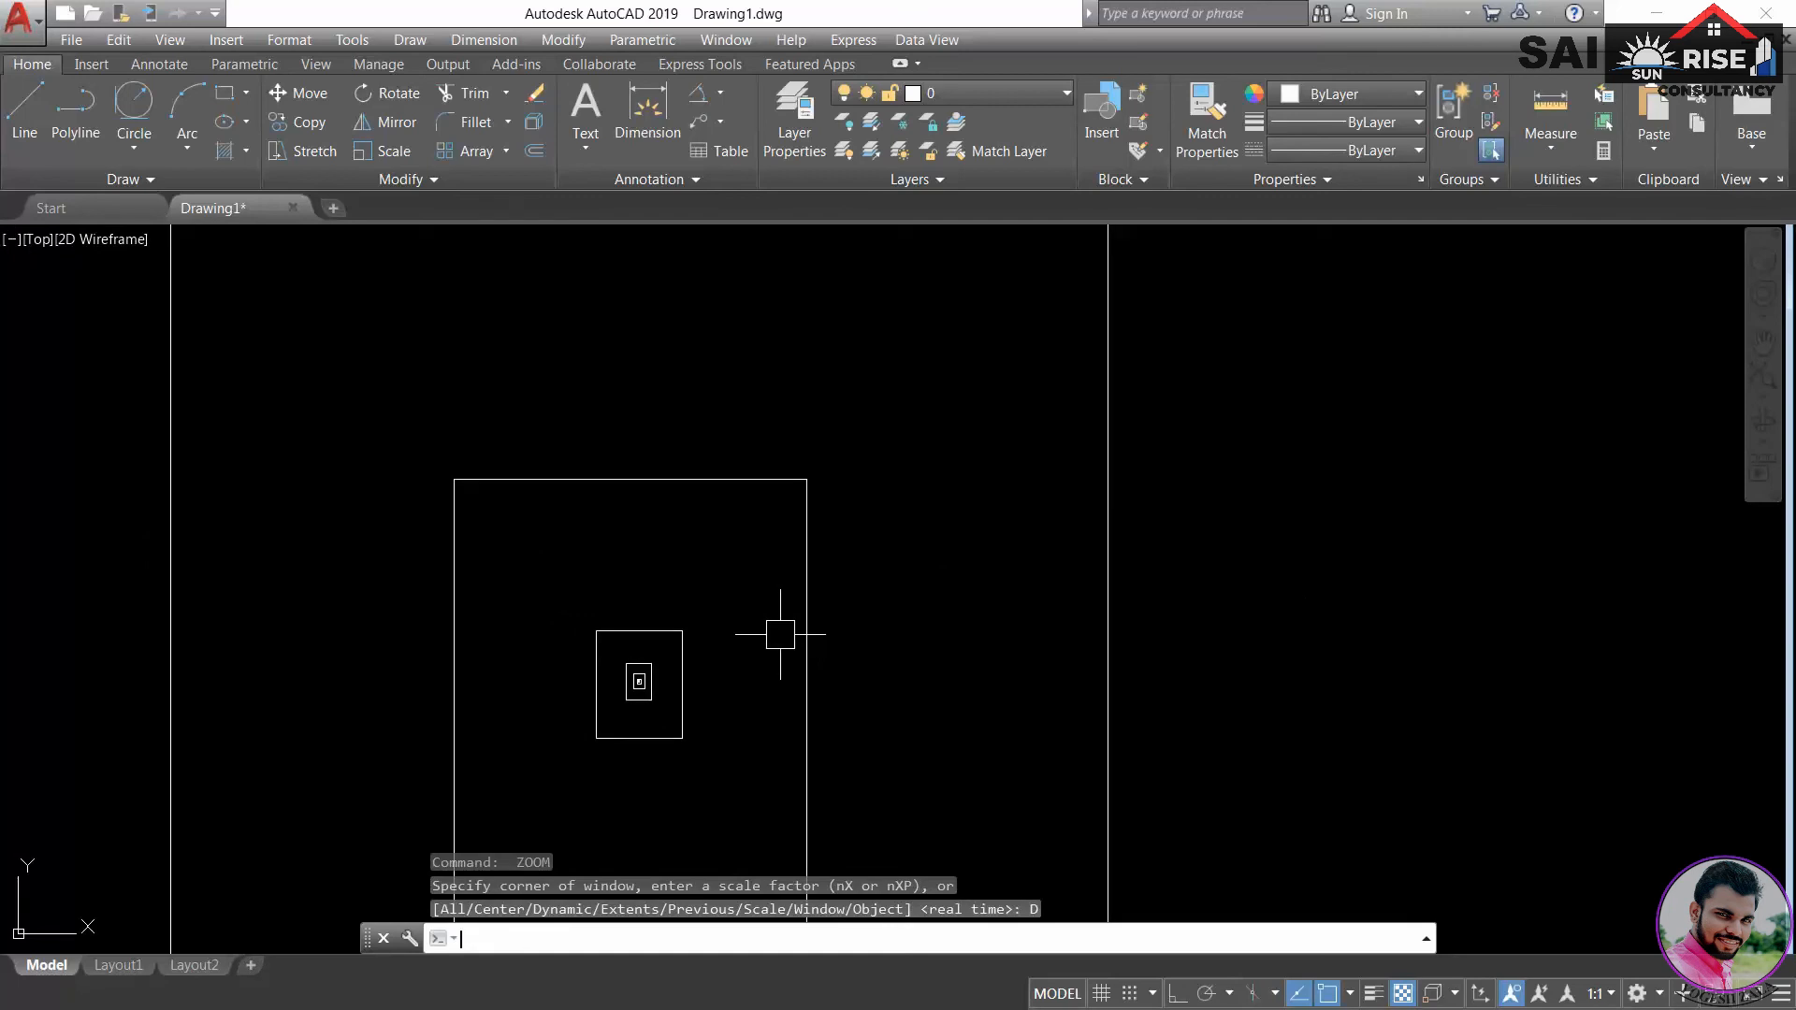
- Zoom to the drawing's extents, zoom out, and restore the earlier view with the Zoom command's Previous option
key(Return)
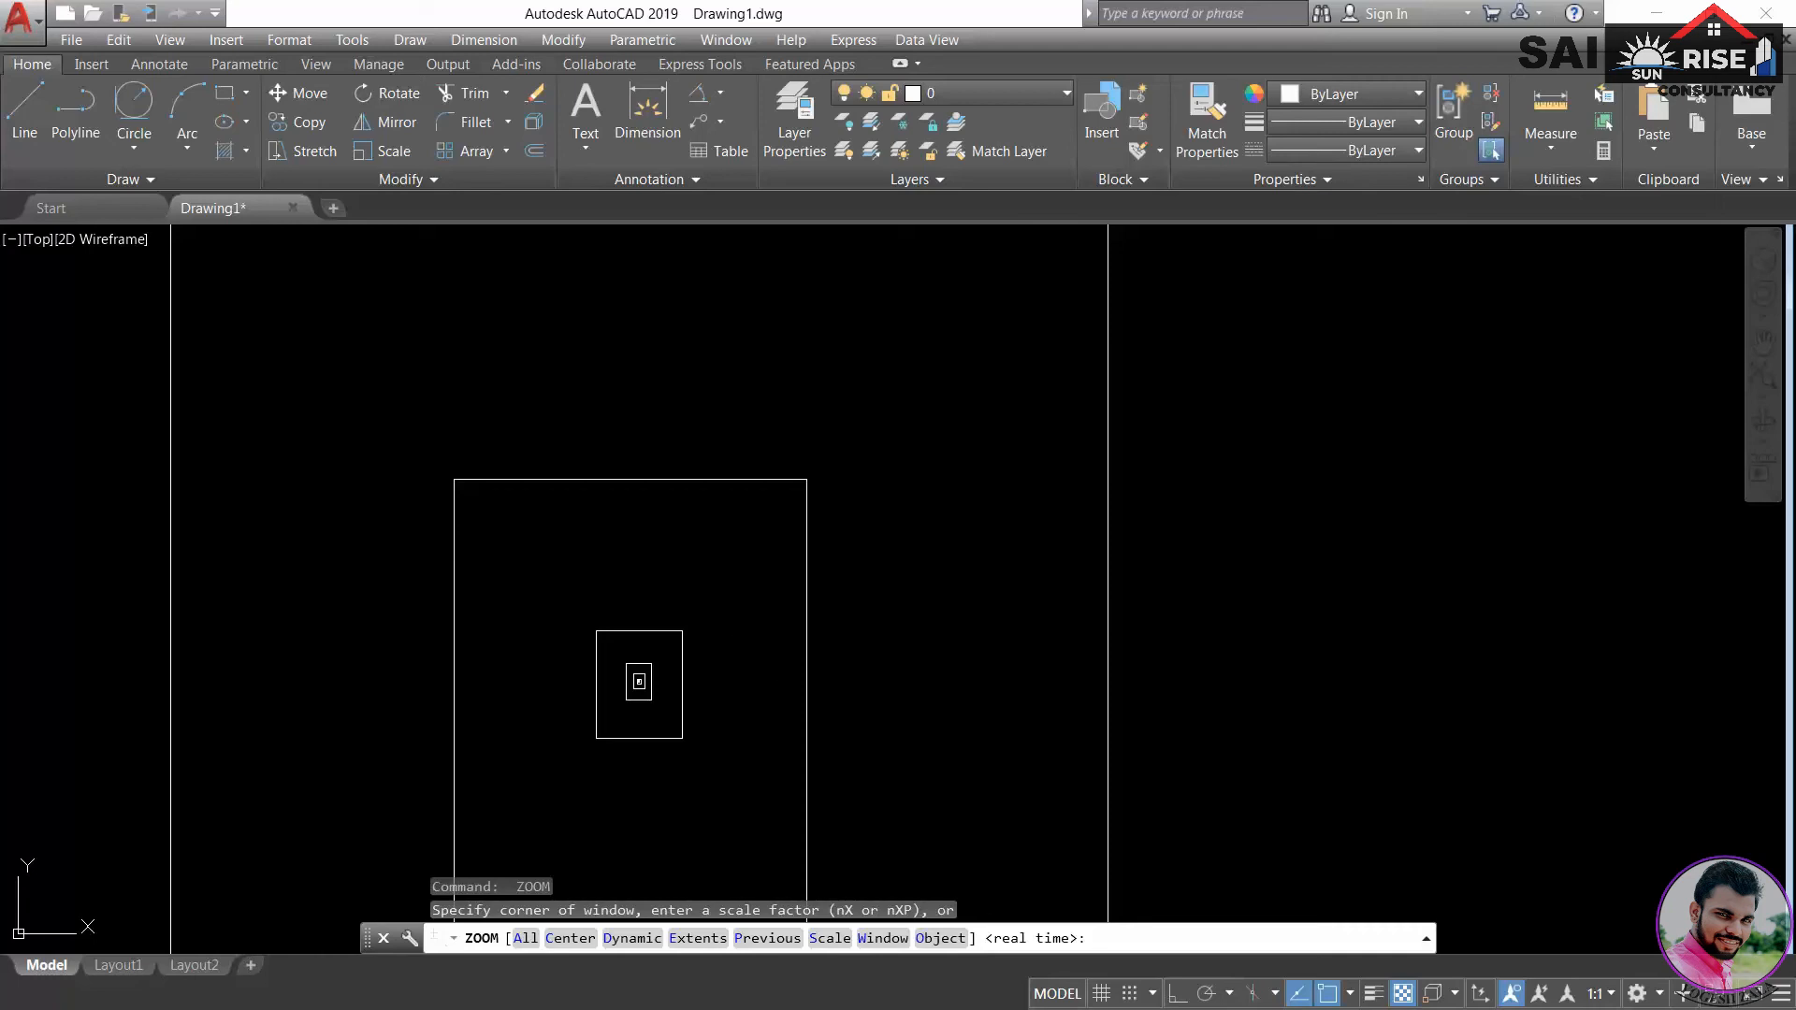
click(703, 945)
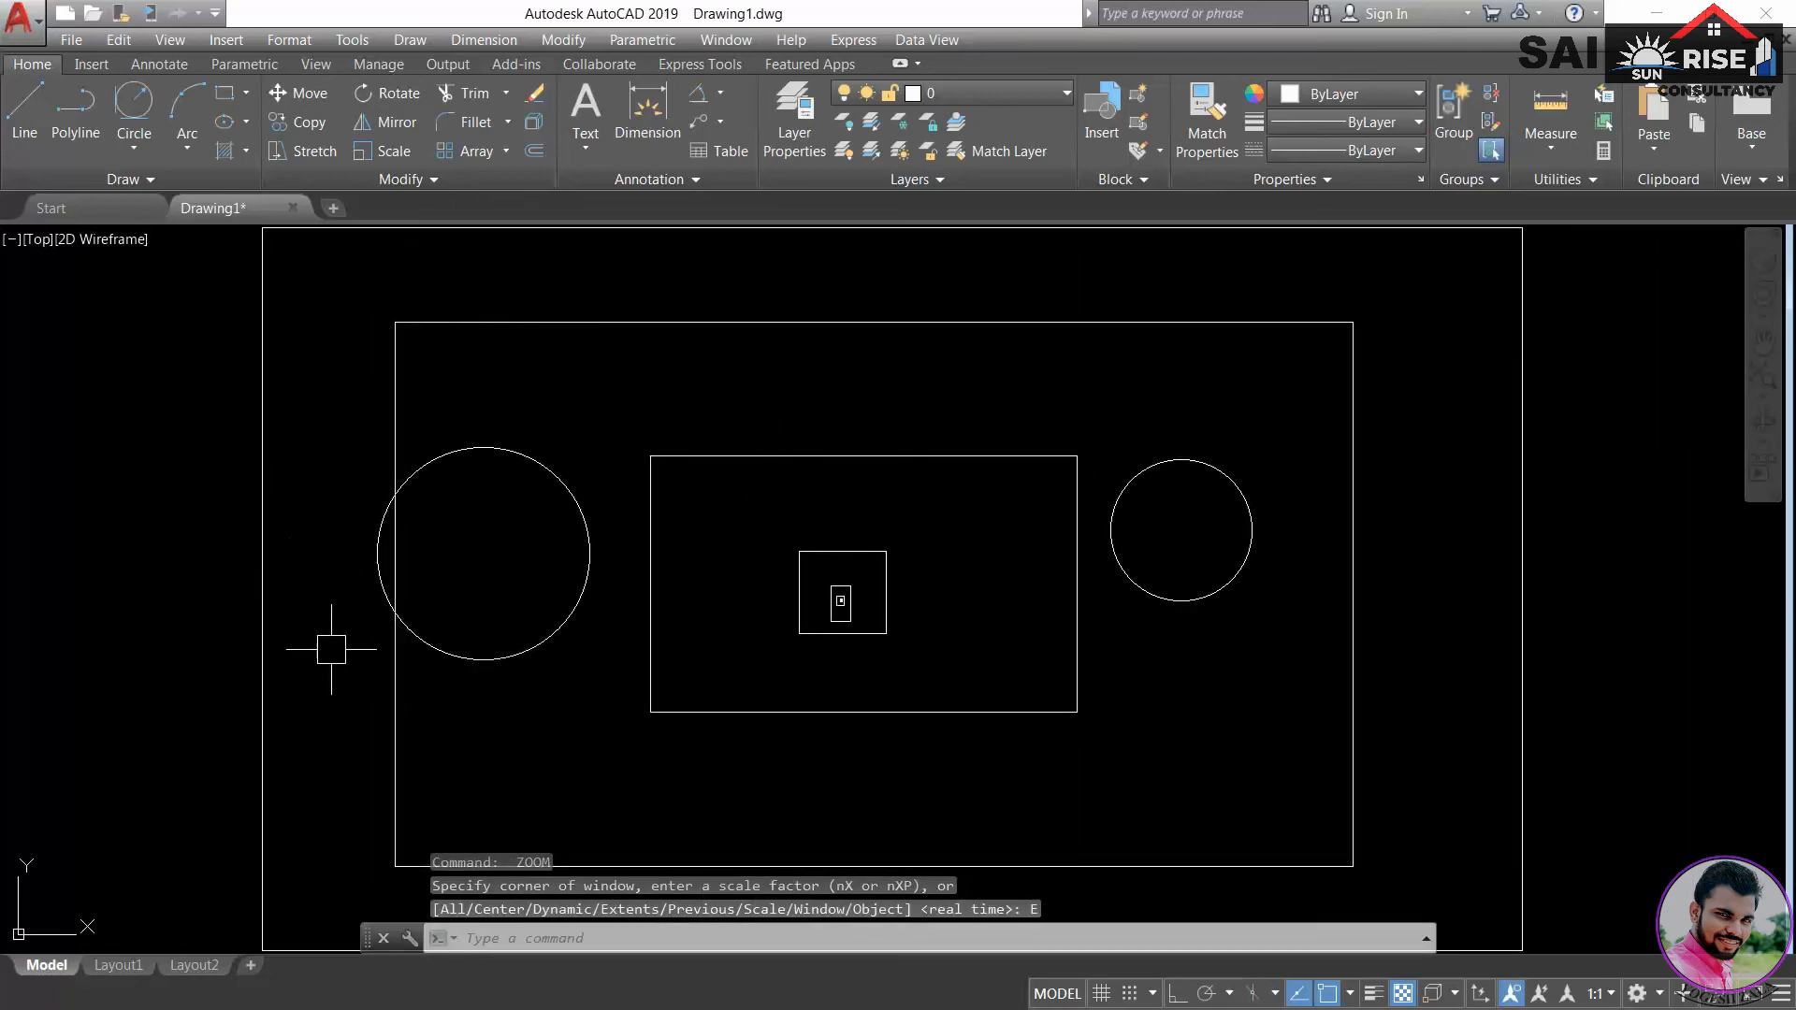
scroll(725, 695, down, 4)
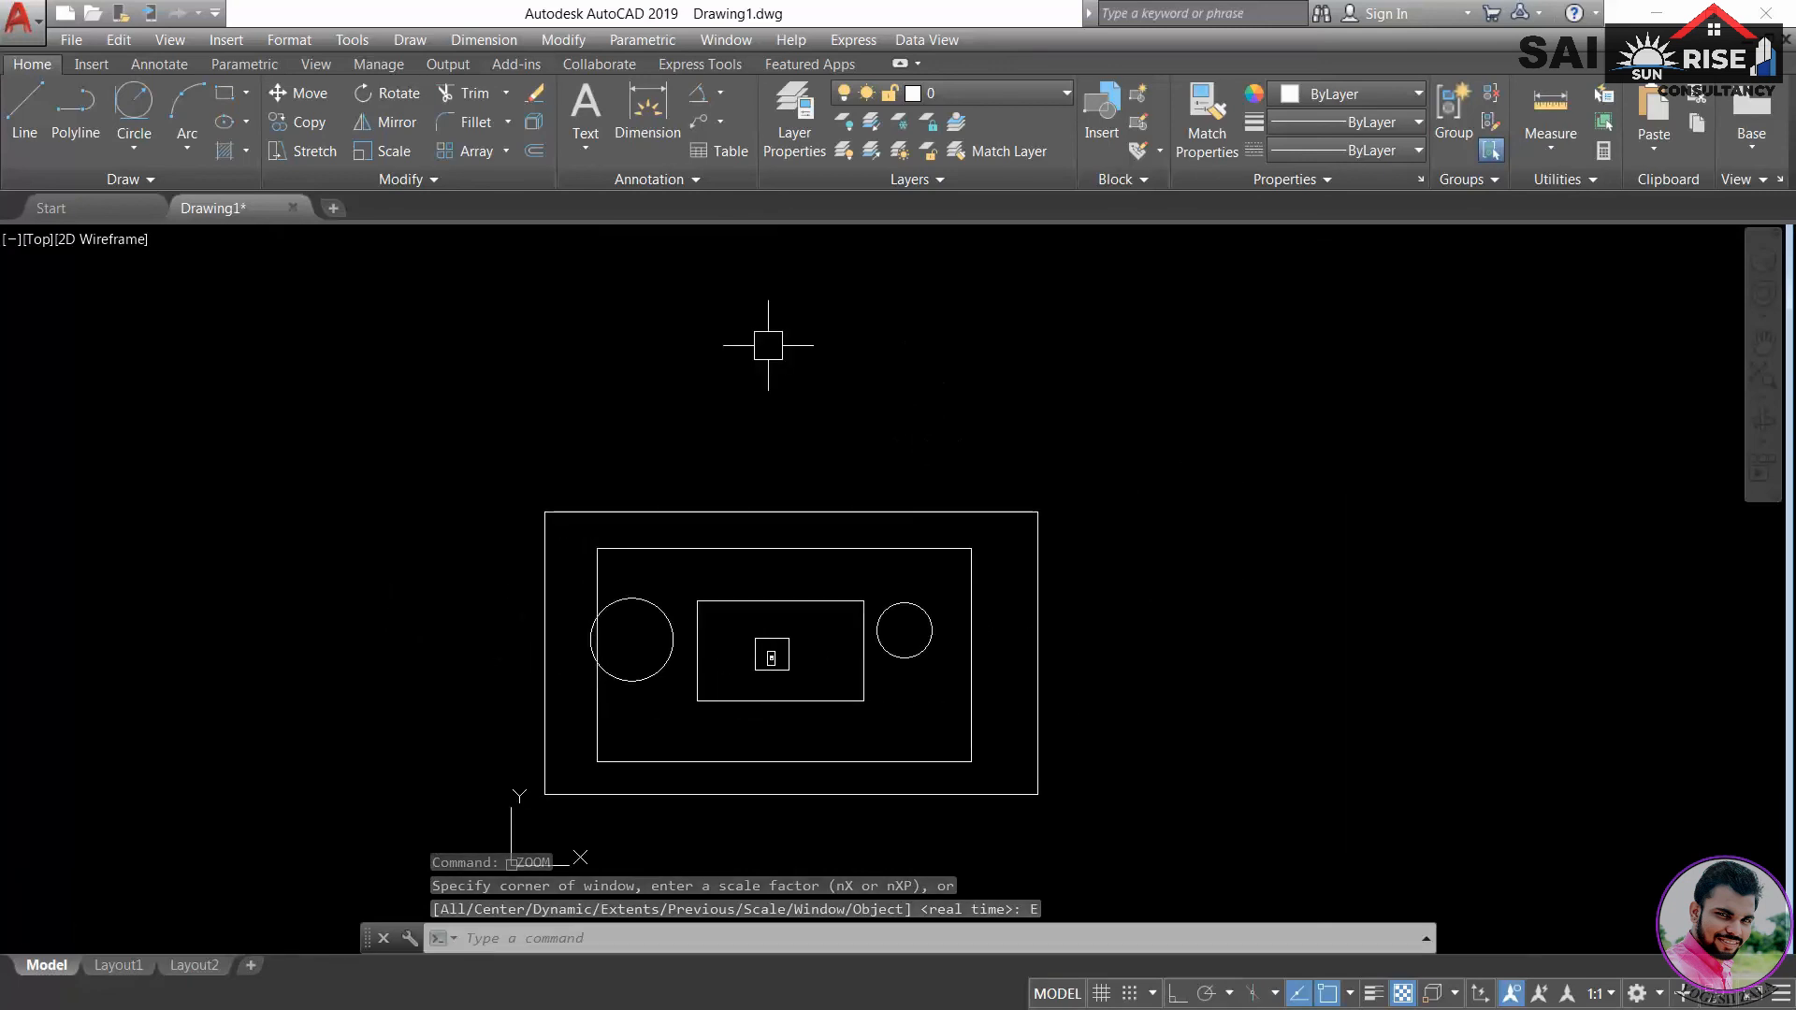
key(Return)
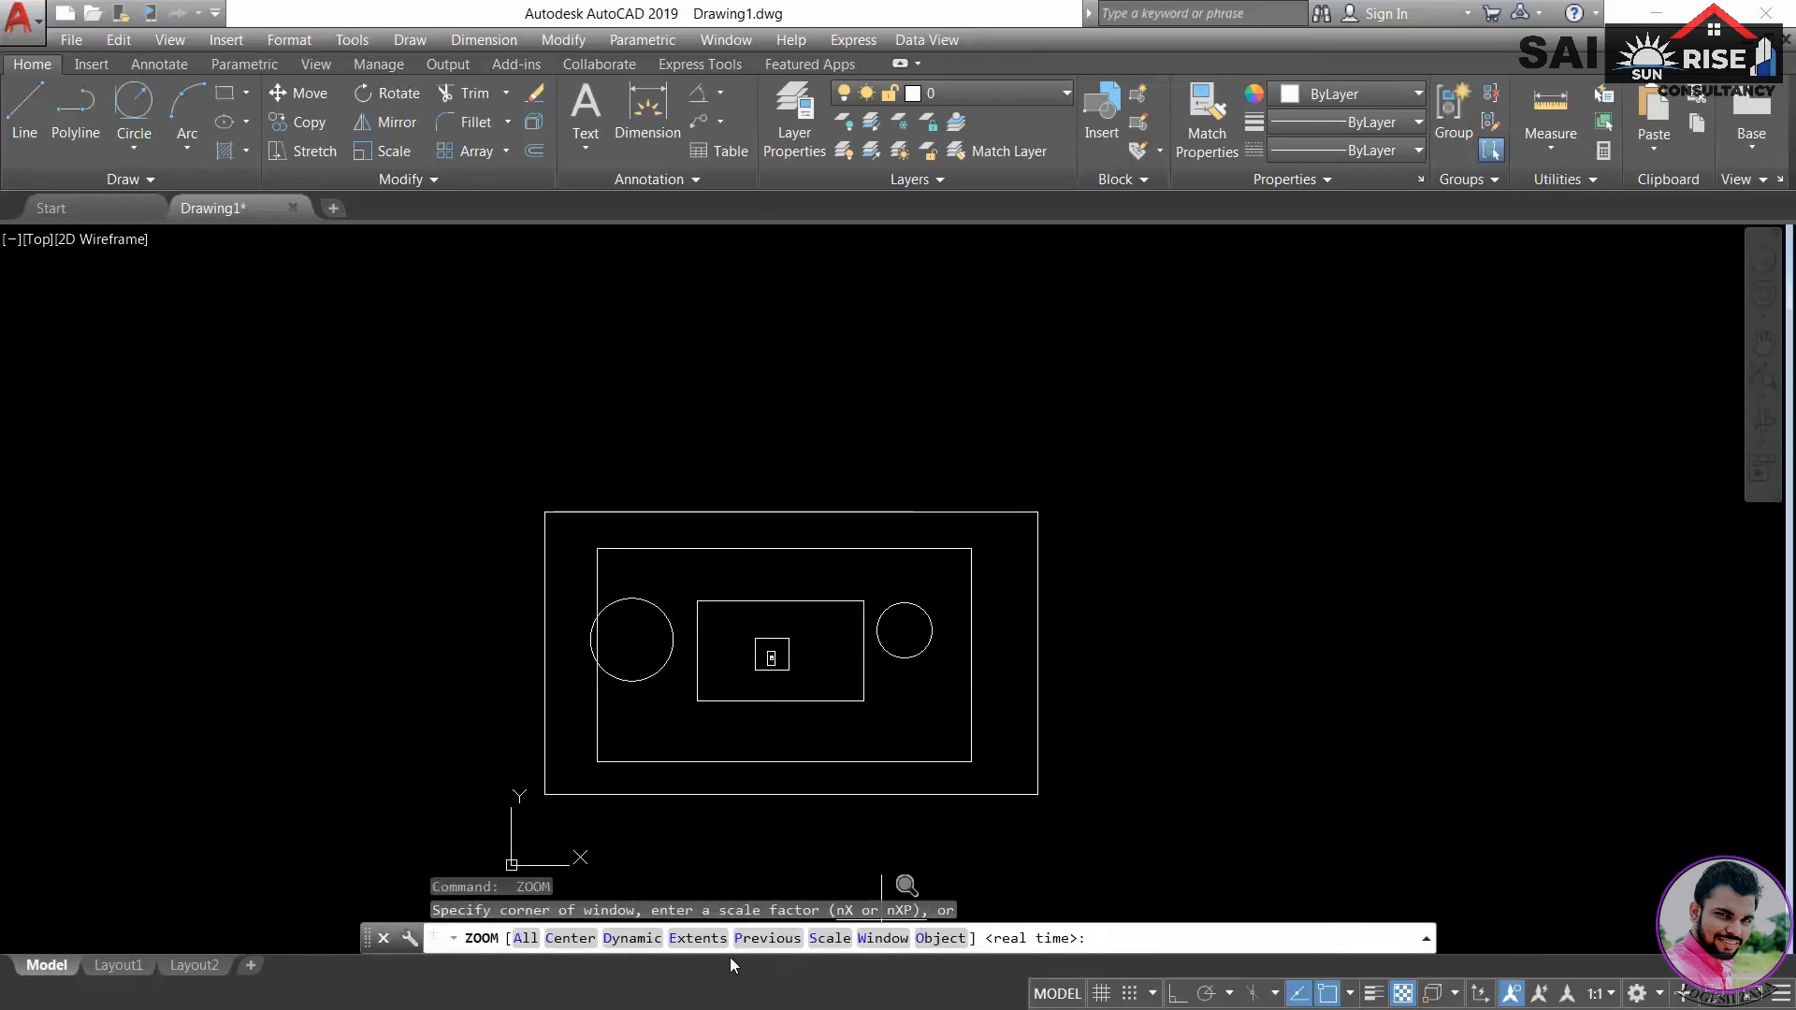
click(766, 938)
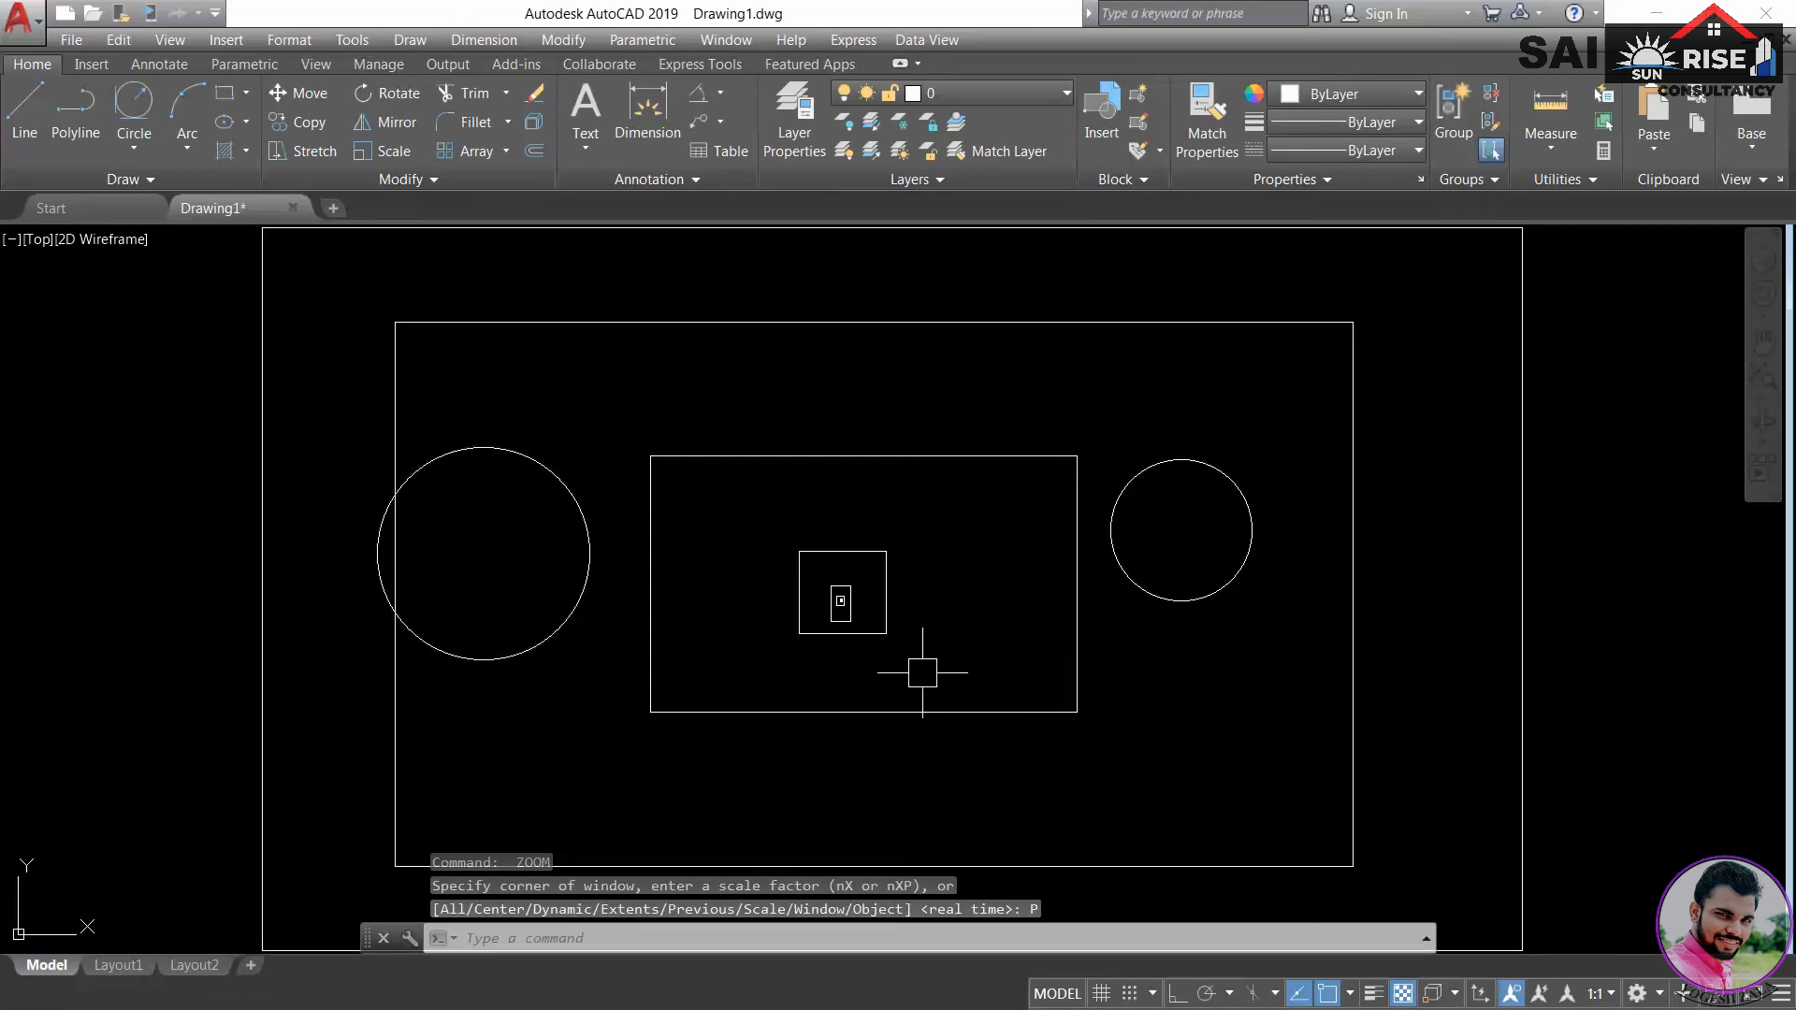
- Zoom with the Scale option using a scale factor of 10
key(Return)
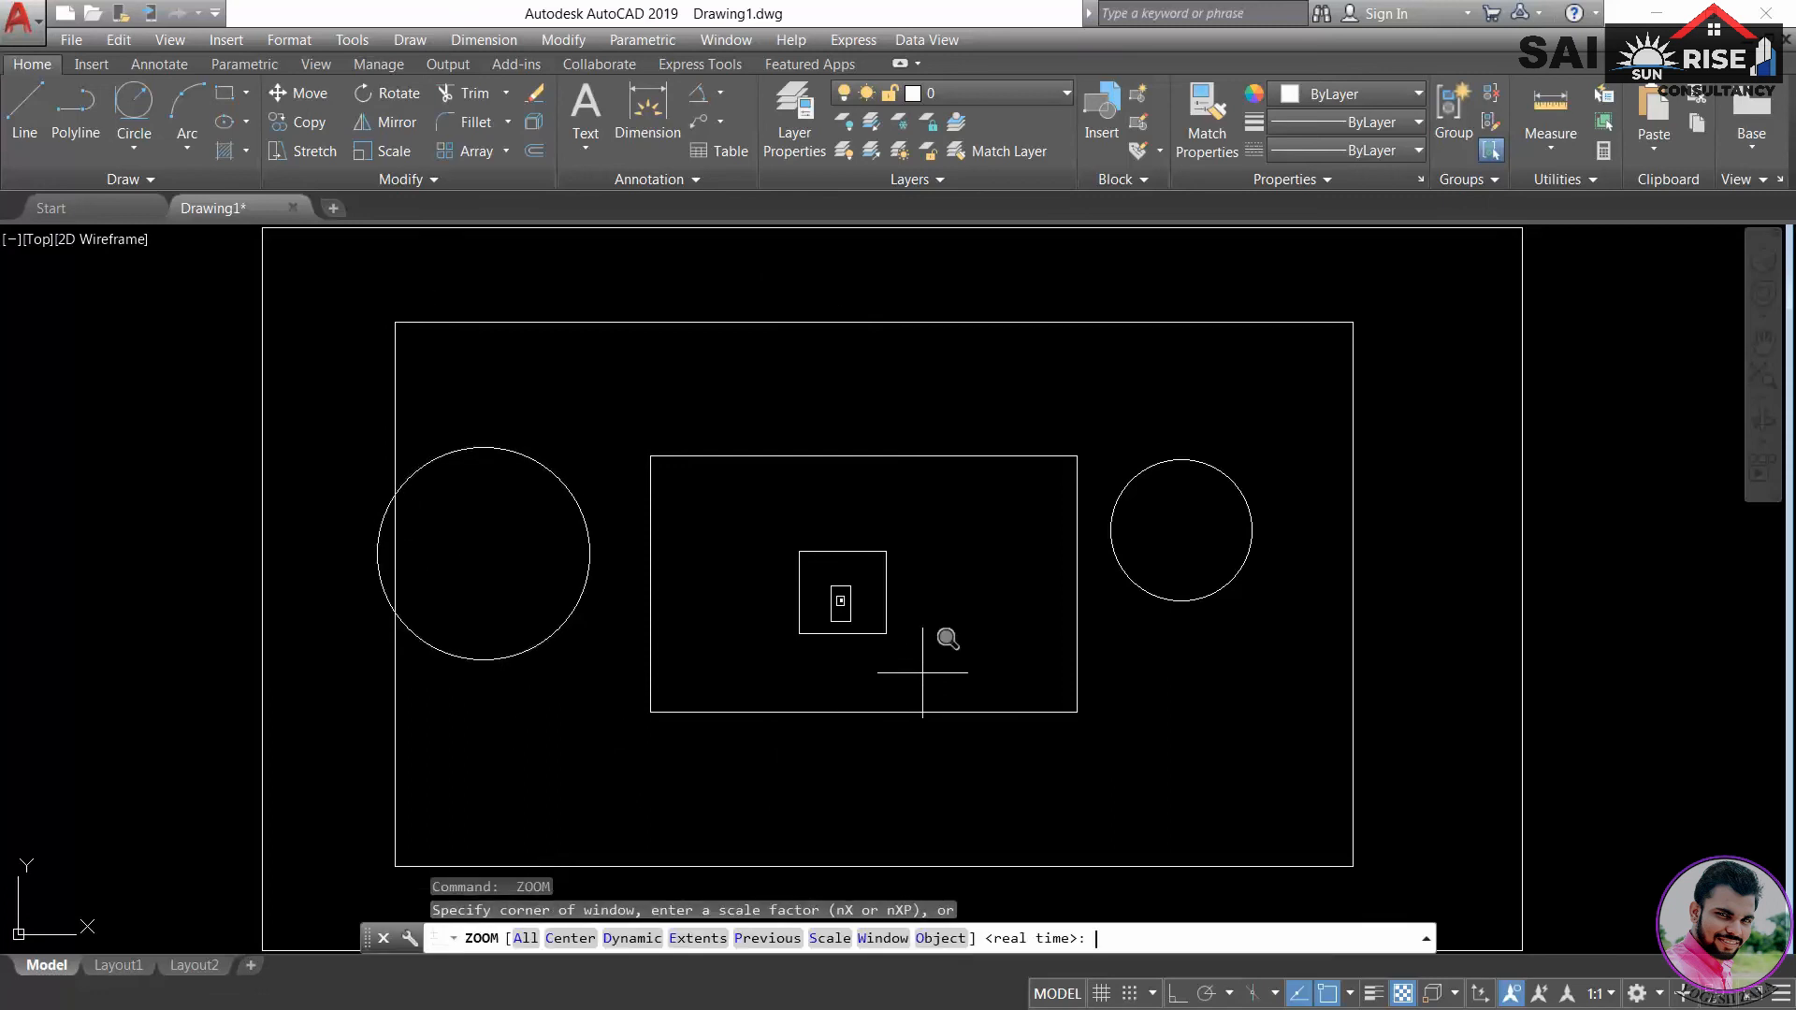
click(829, 938)
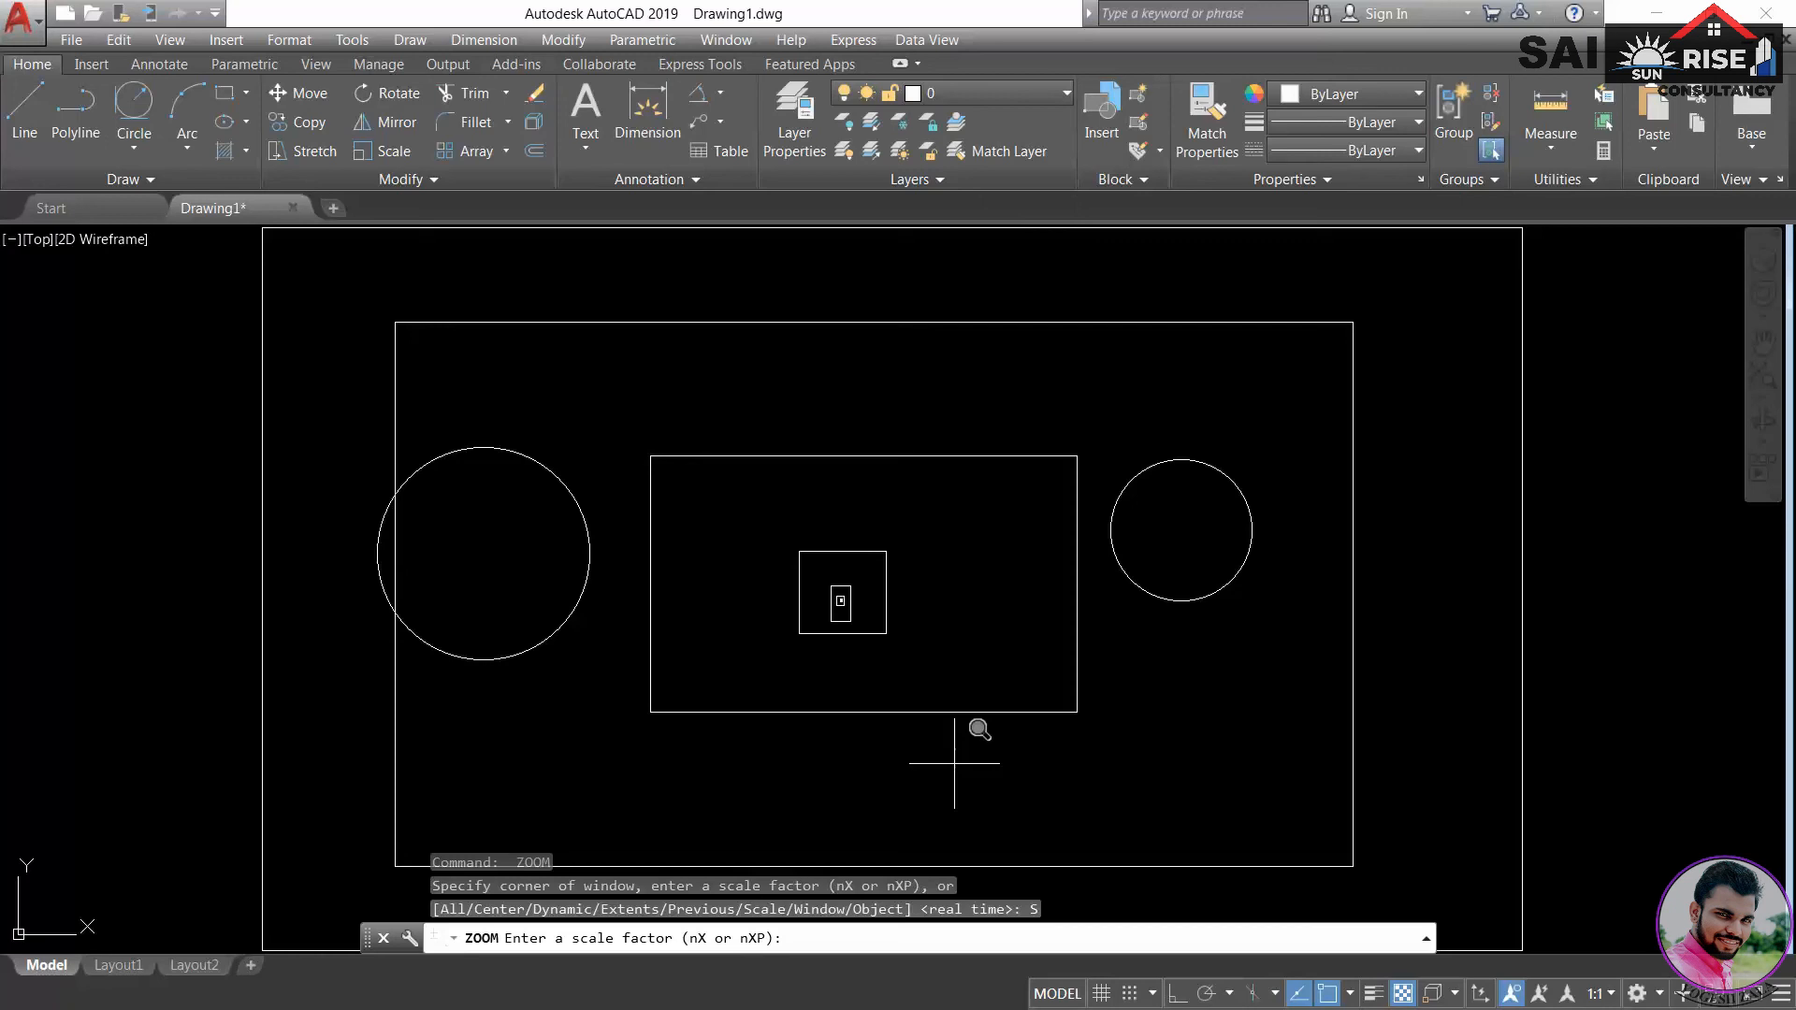
text(10)
key(Return)
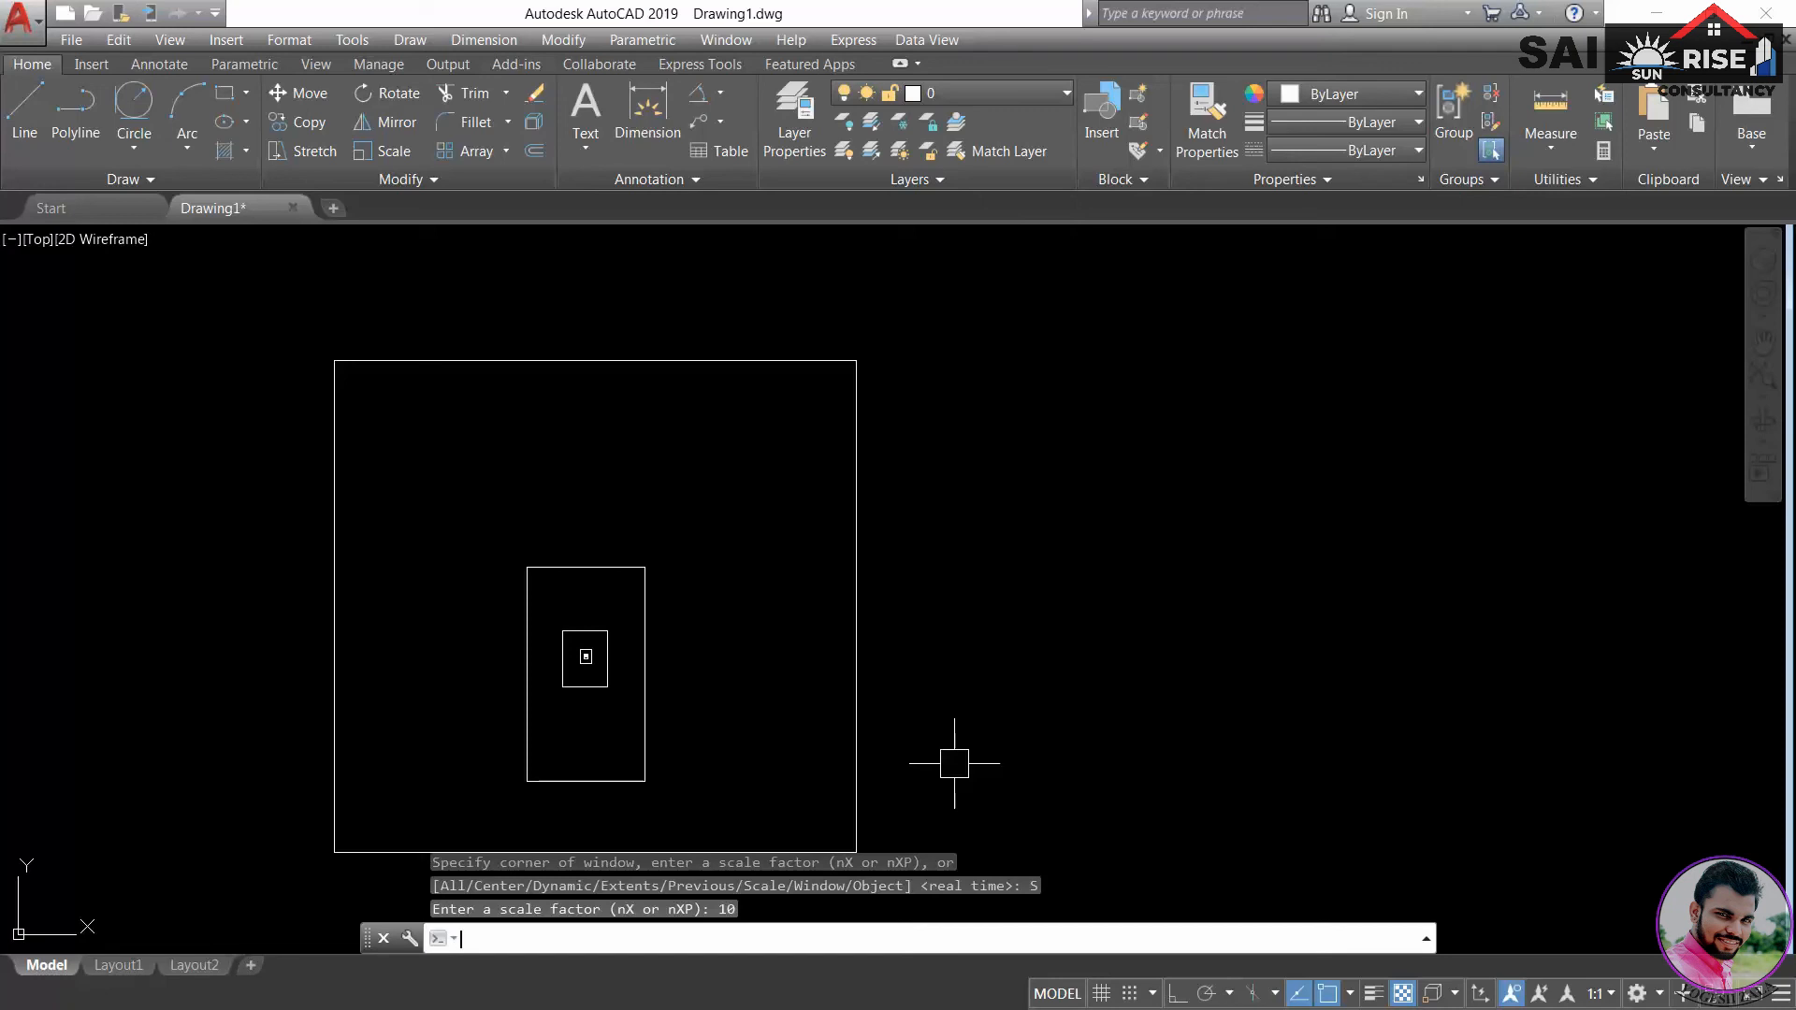
- Zoom with the Window option around the innermost nested rectangles, and repeat it with a tighter window inside them
key(Return)
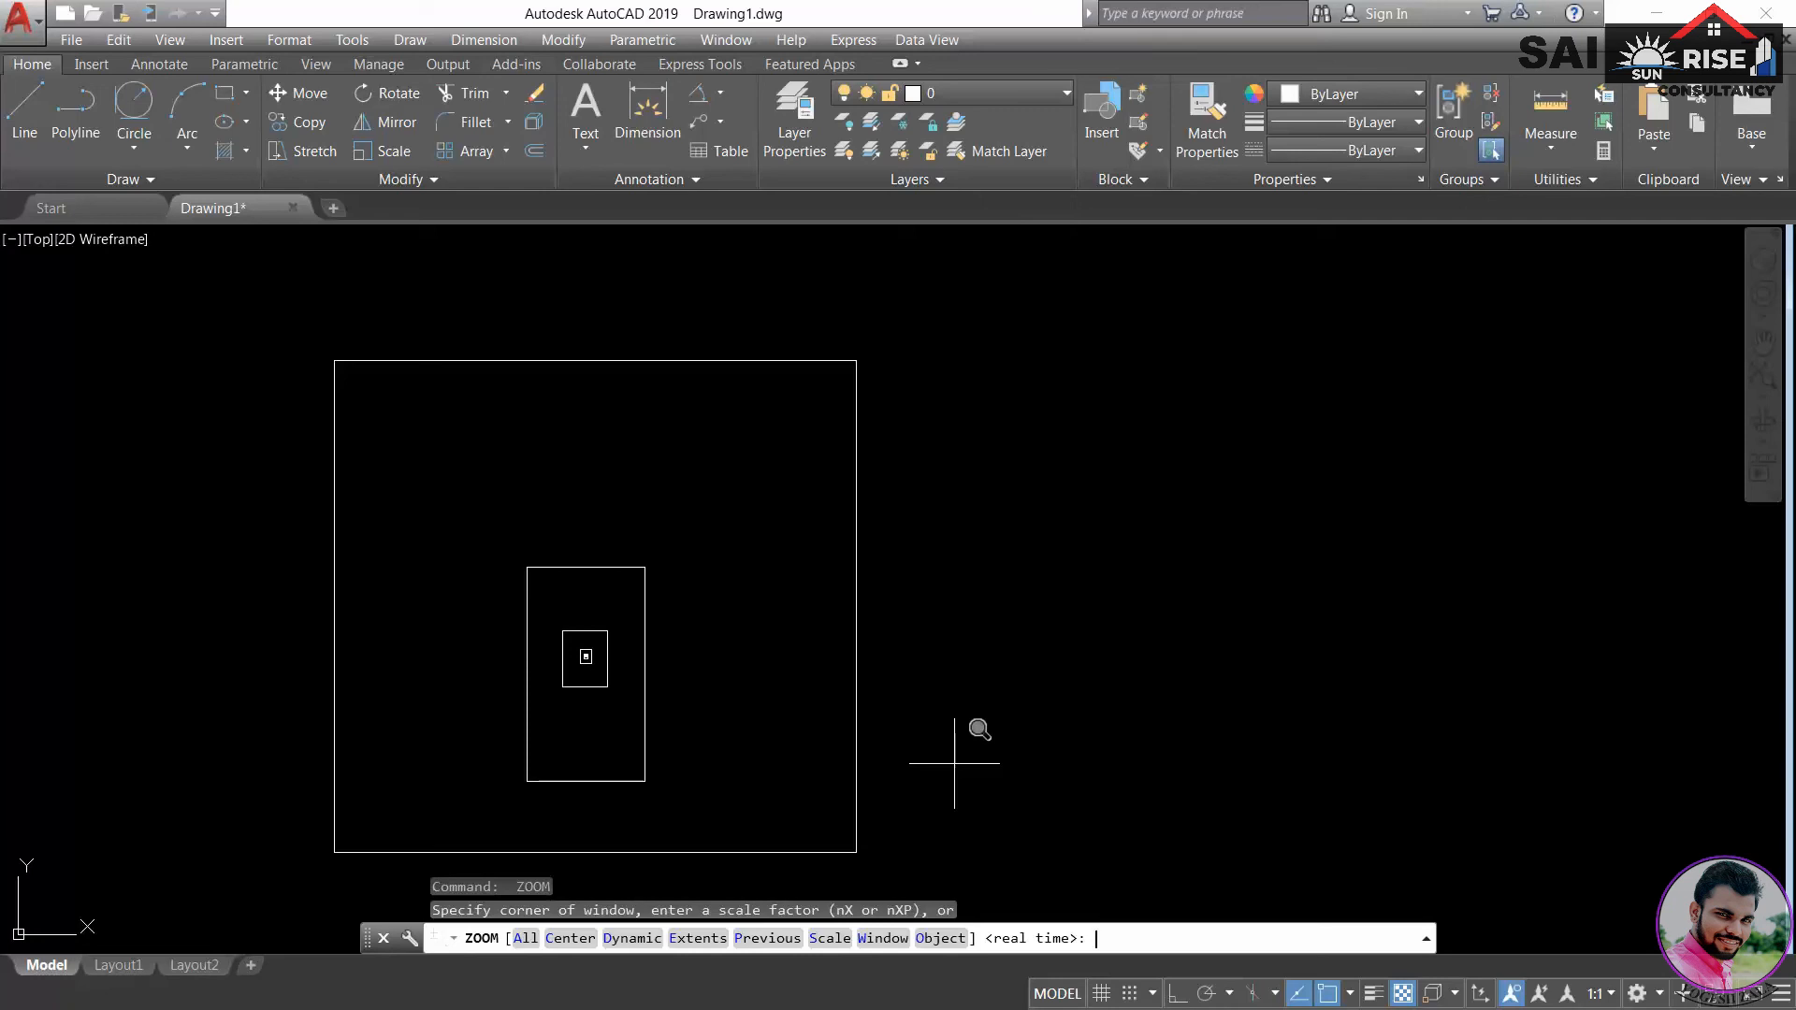
click(882, 938)
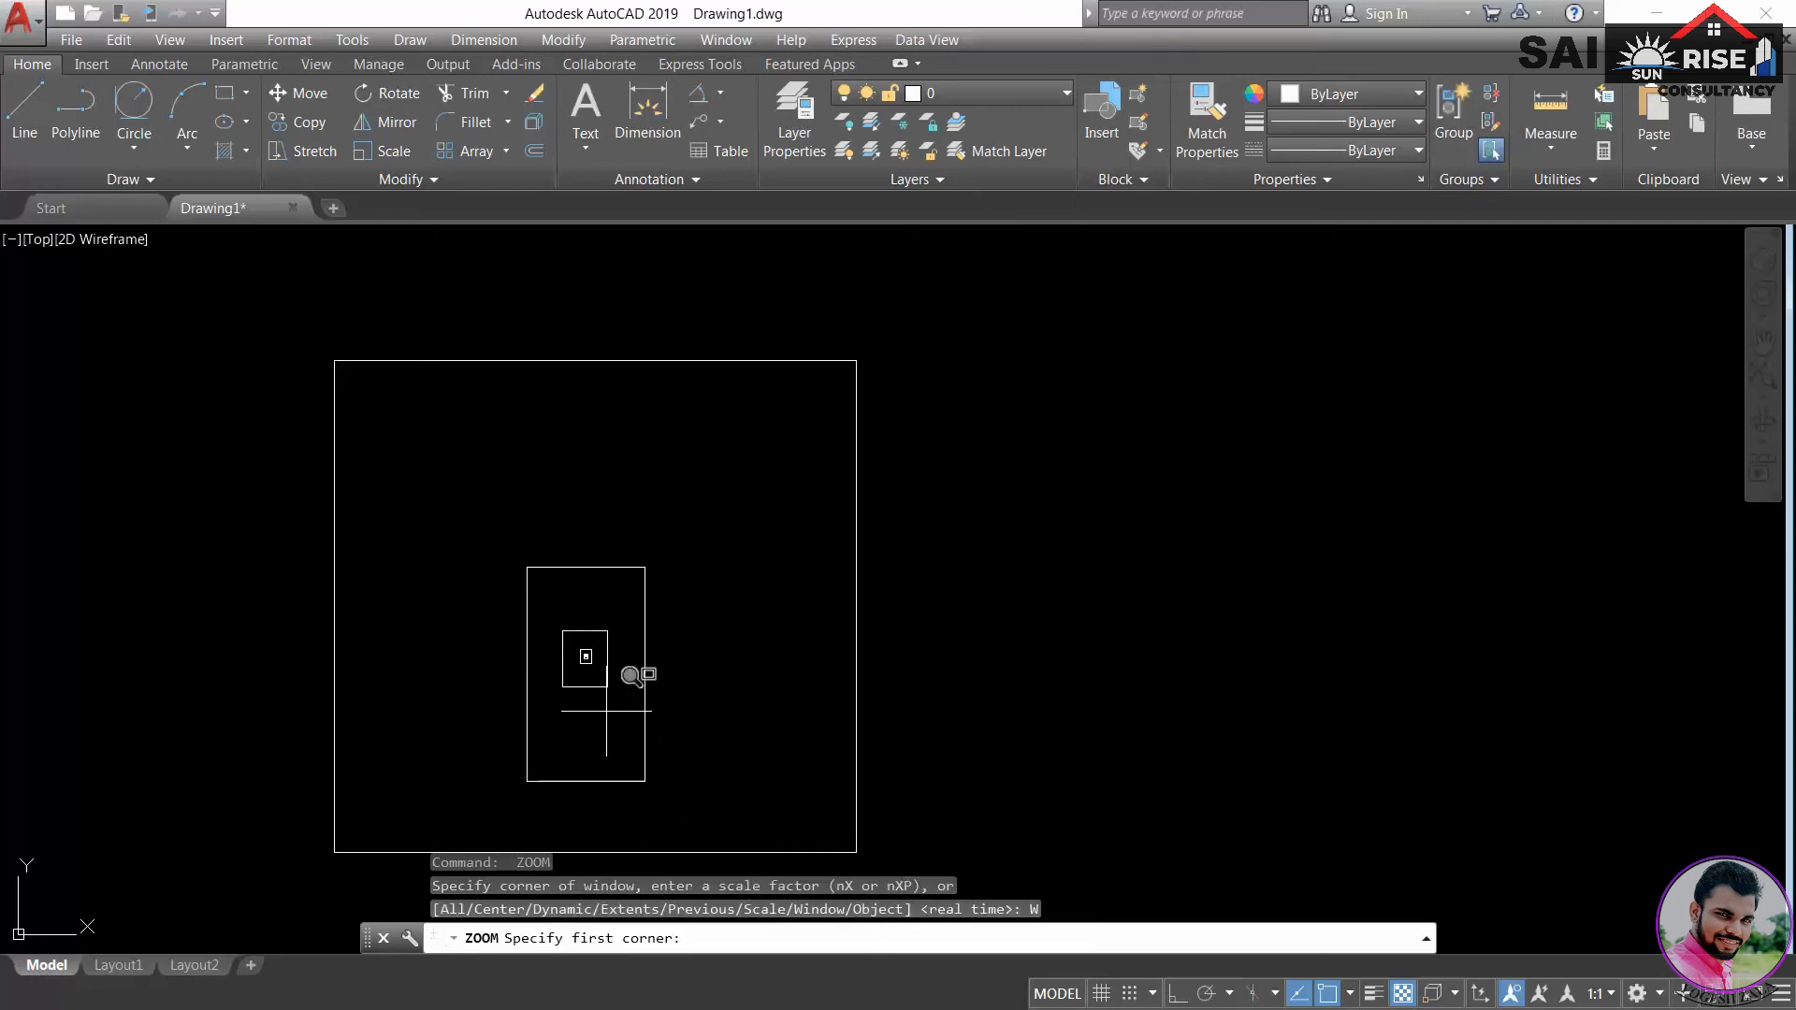
click(581, 638)
click(594, 667)
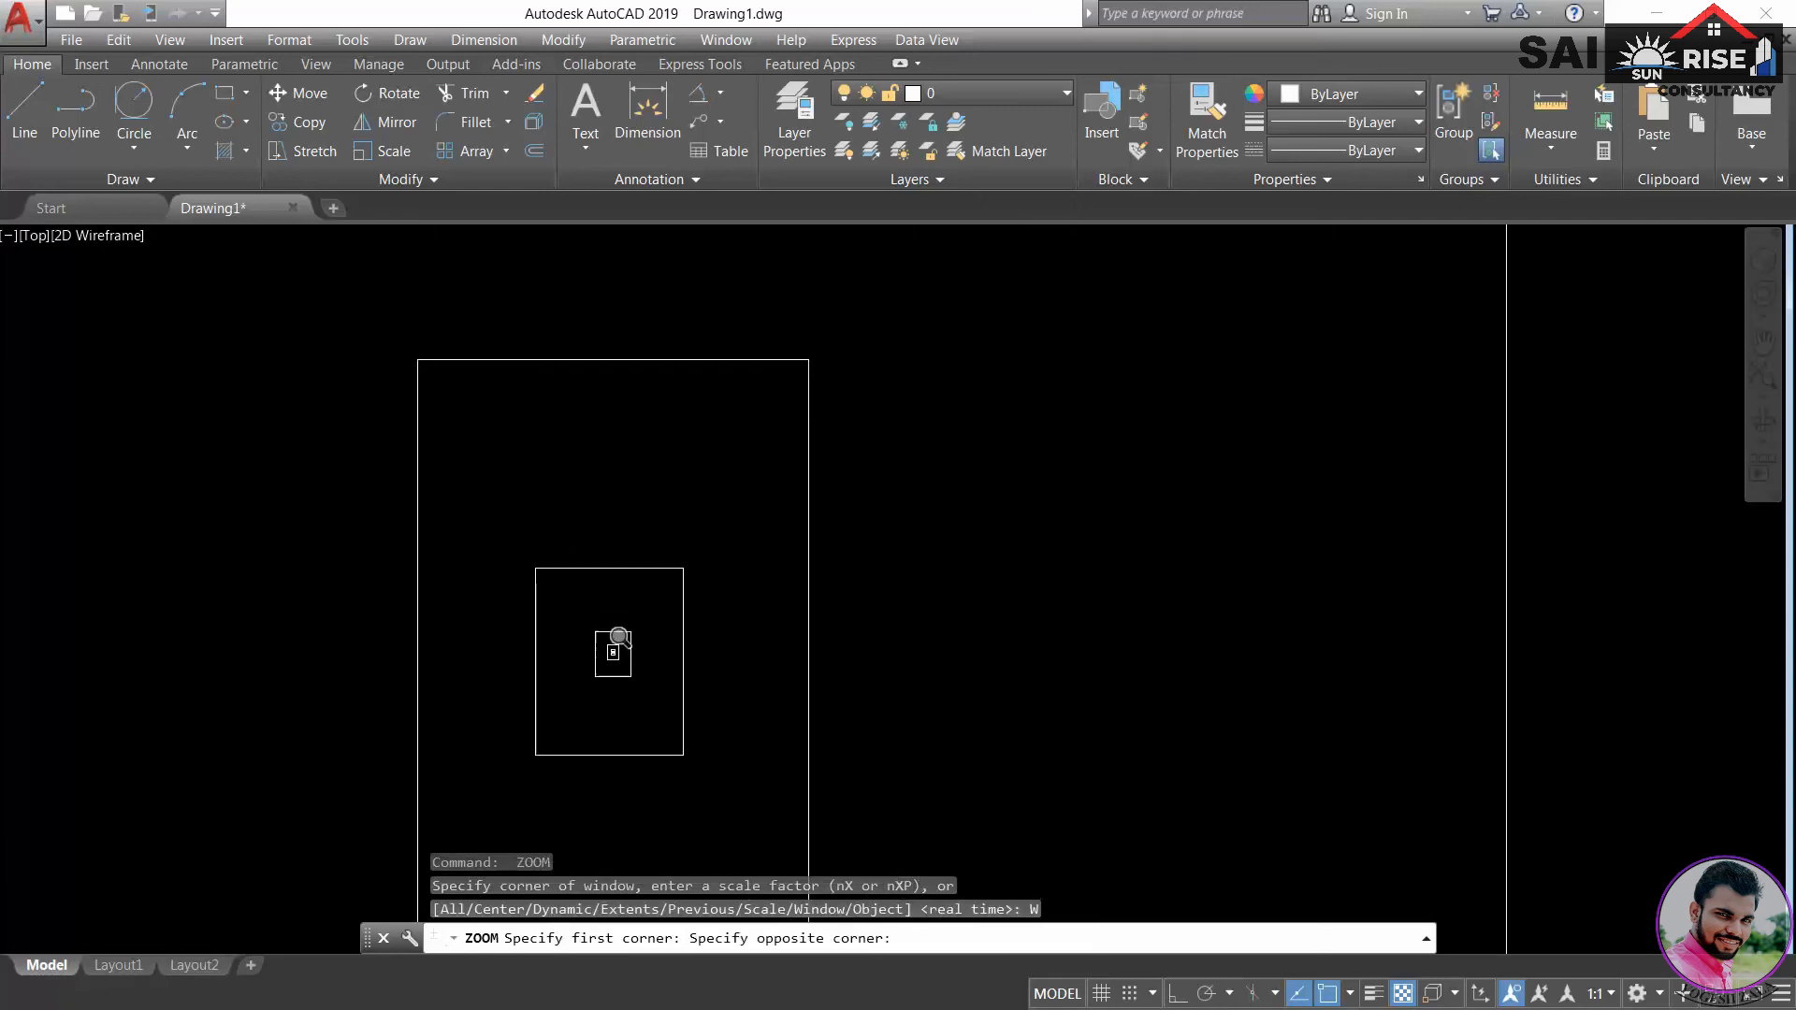
key(Return)
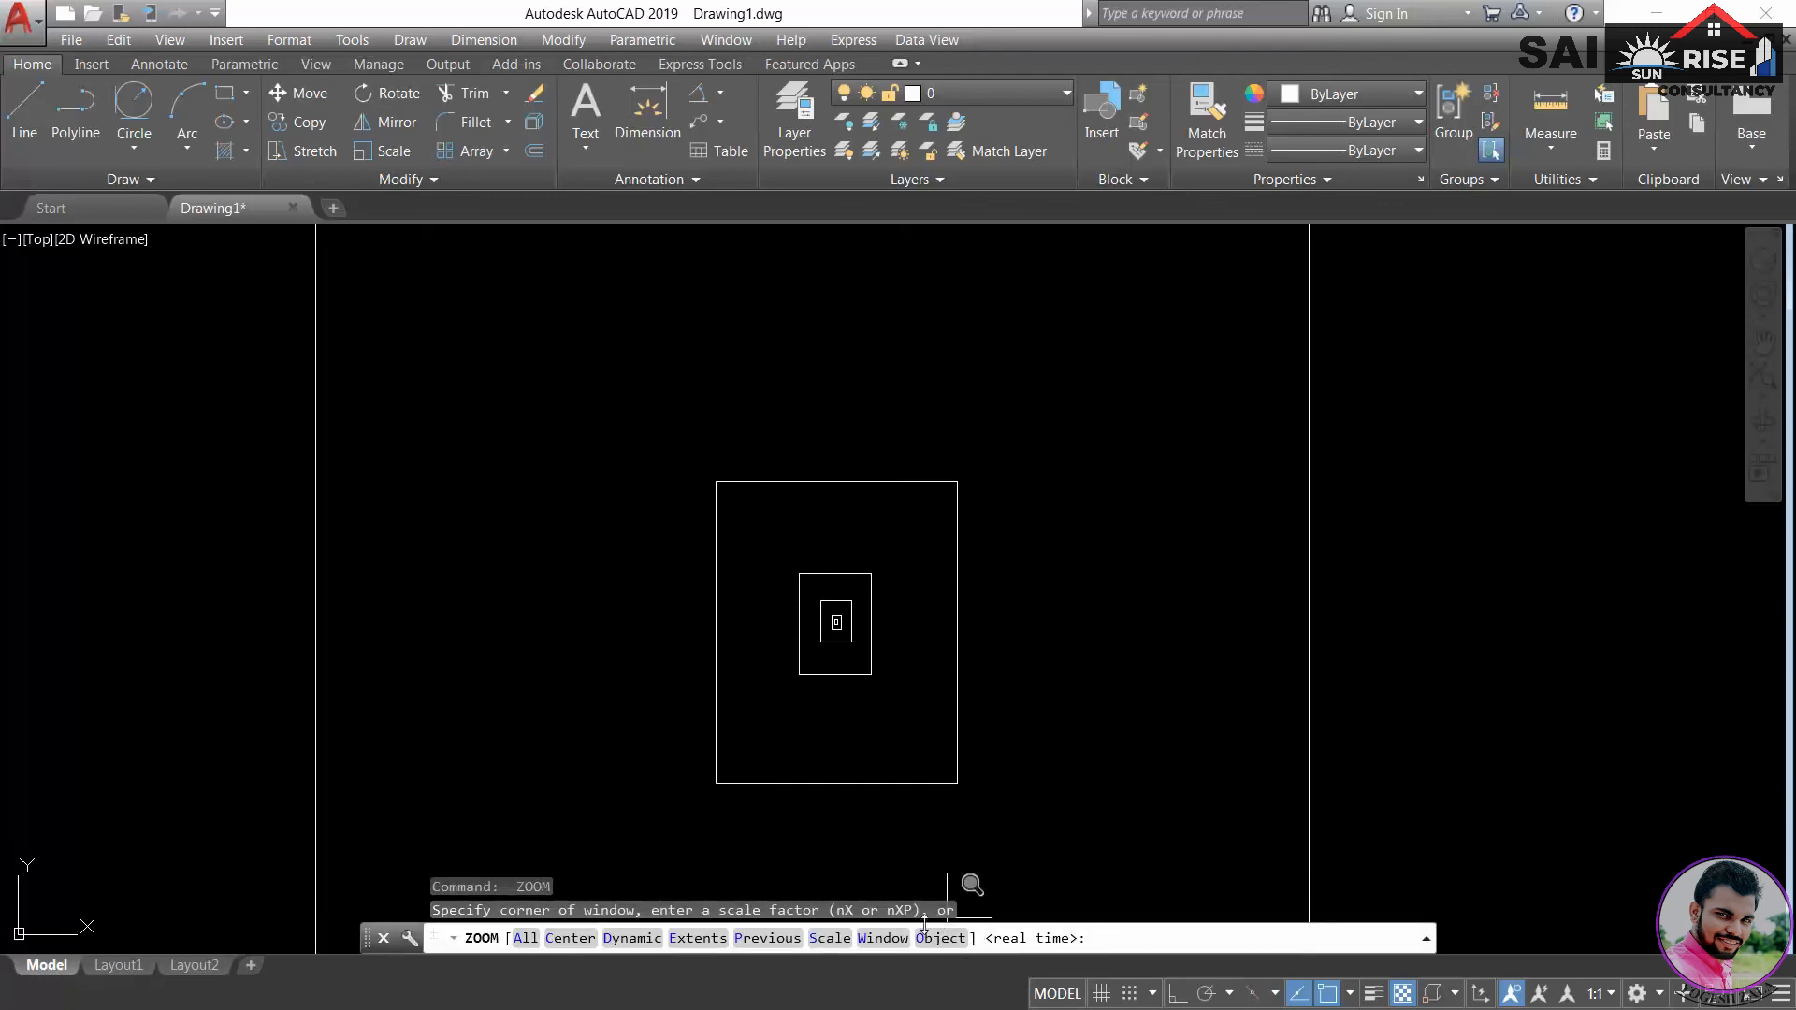
click(881, 938)
click(827, 613)
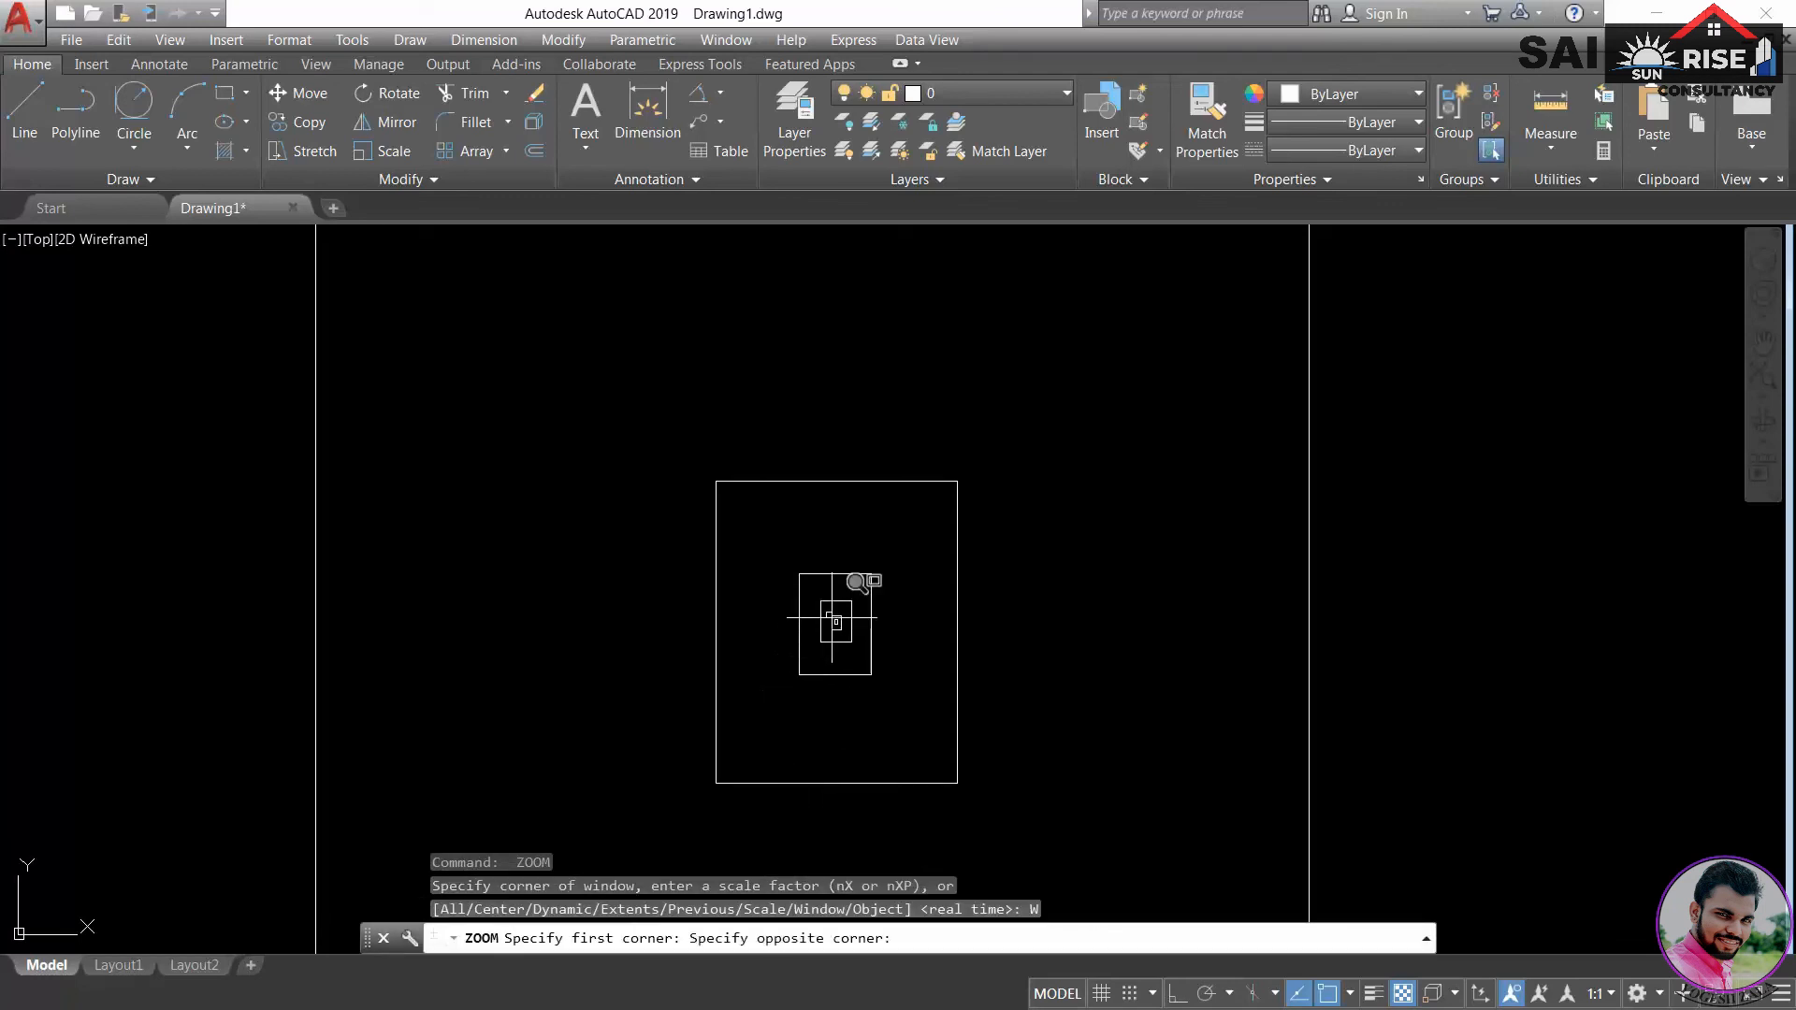
click(832, 617)
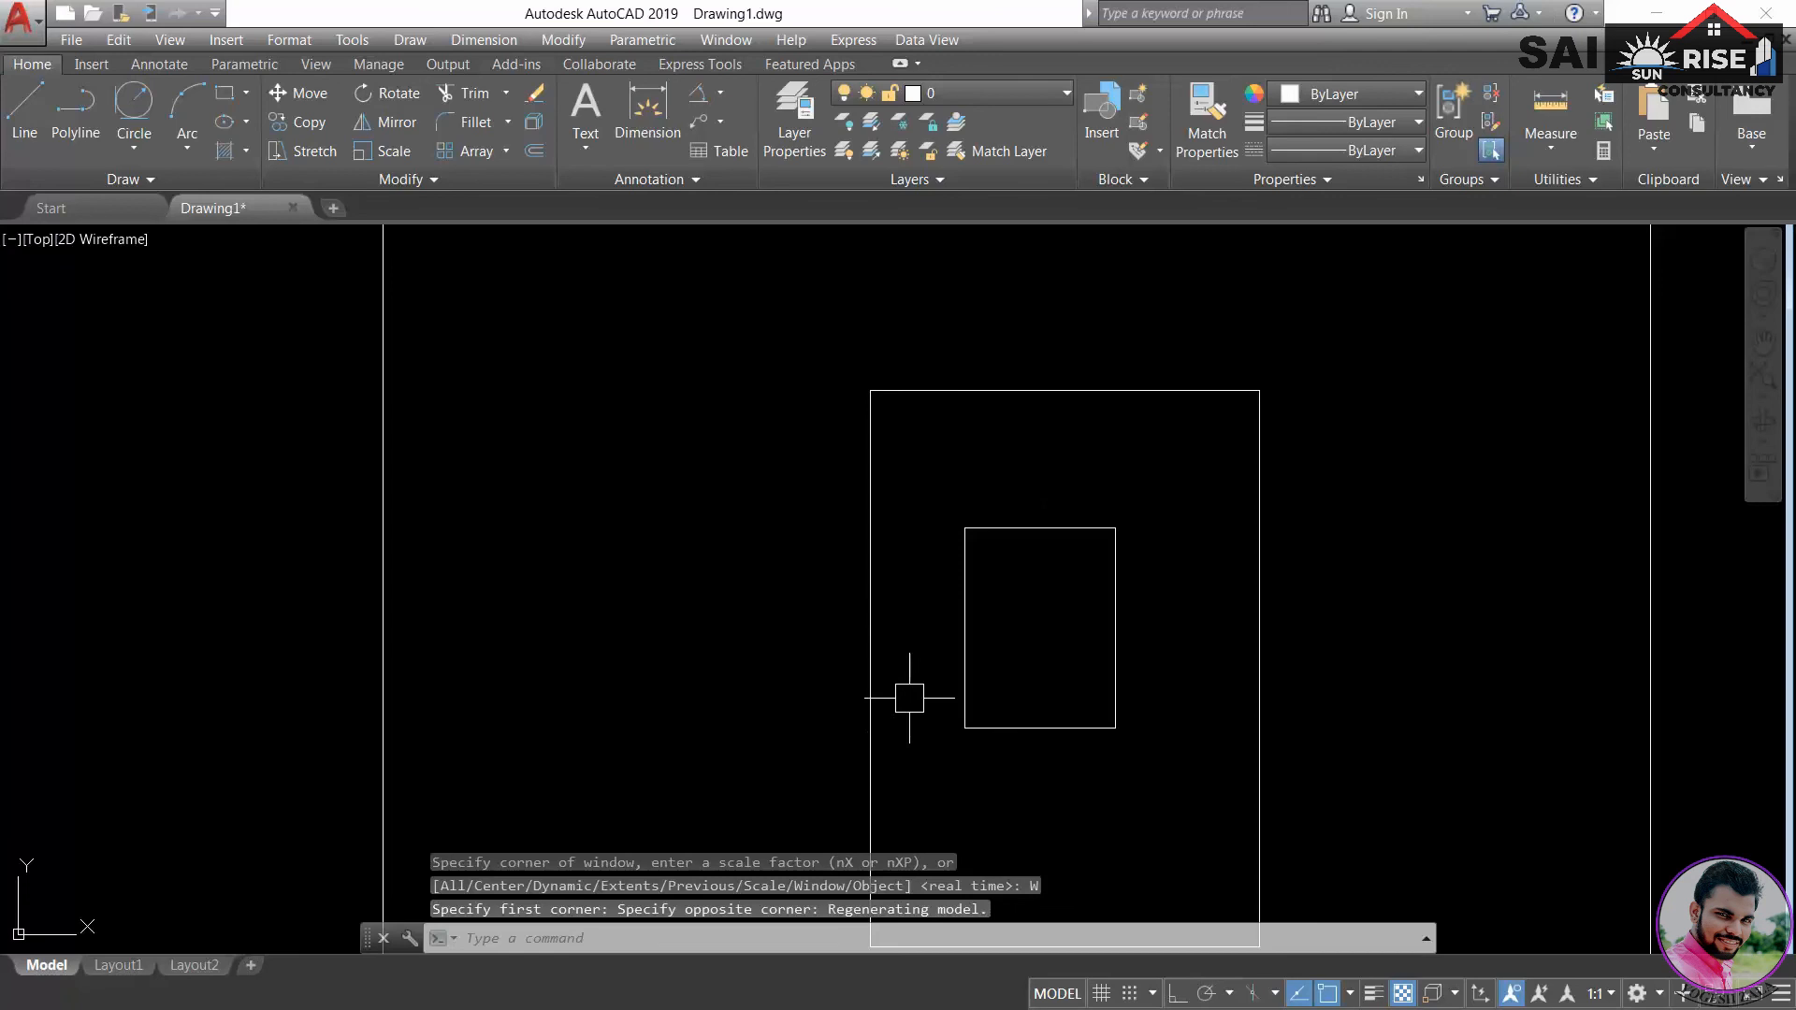
- Zoom out and zoom with the Object option on the mid-sized rectangle enclosing the innermost nested rectangles
key(Return)
scroll(725, 621, down, 5)
scroll(748, 587, down, 2)
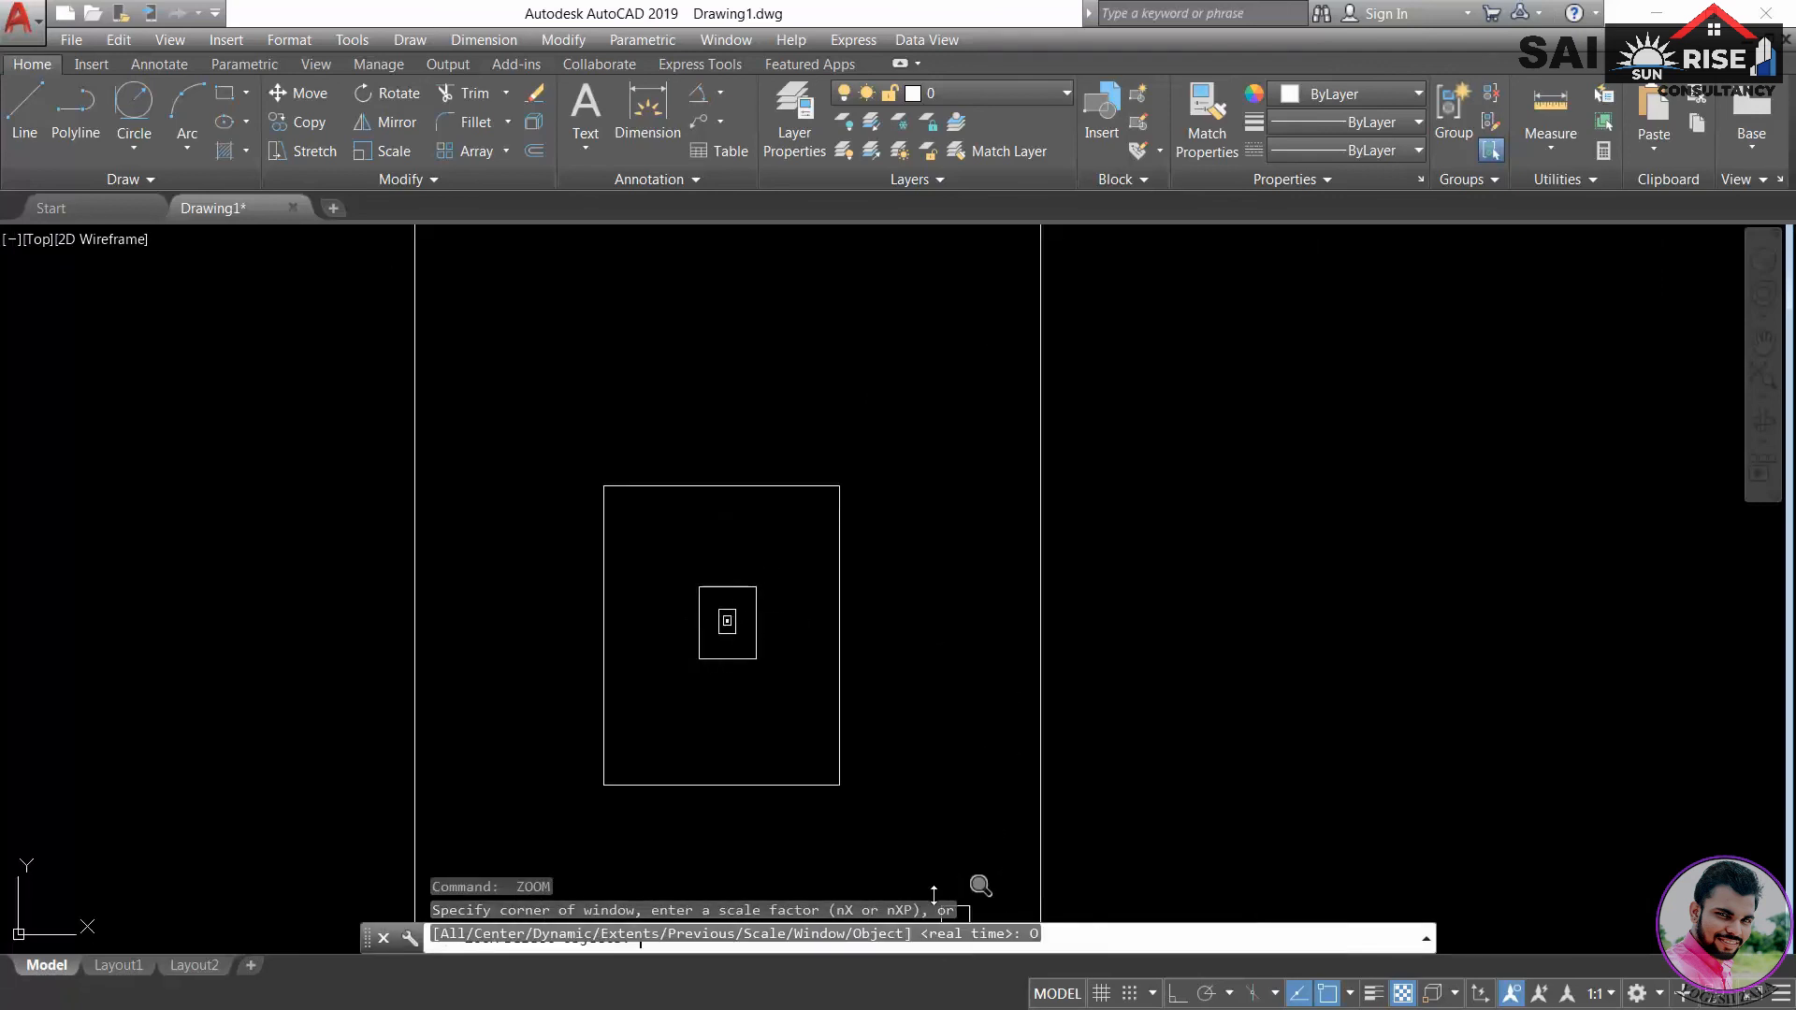
click(839, 610)
key(Return)
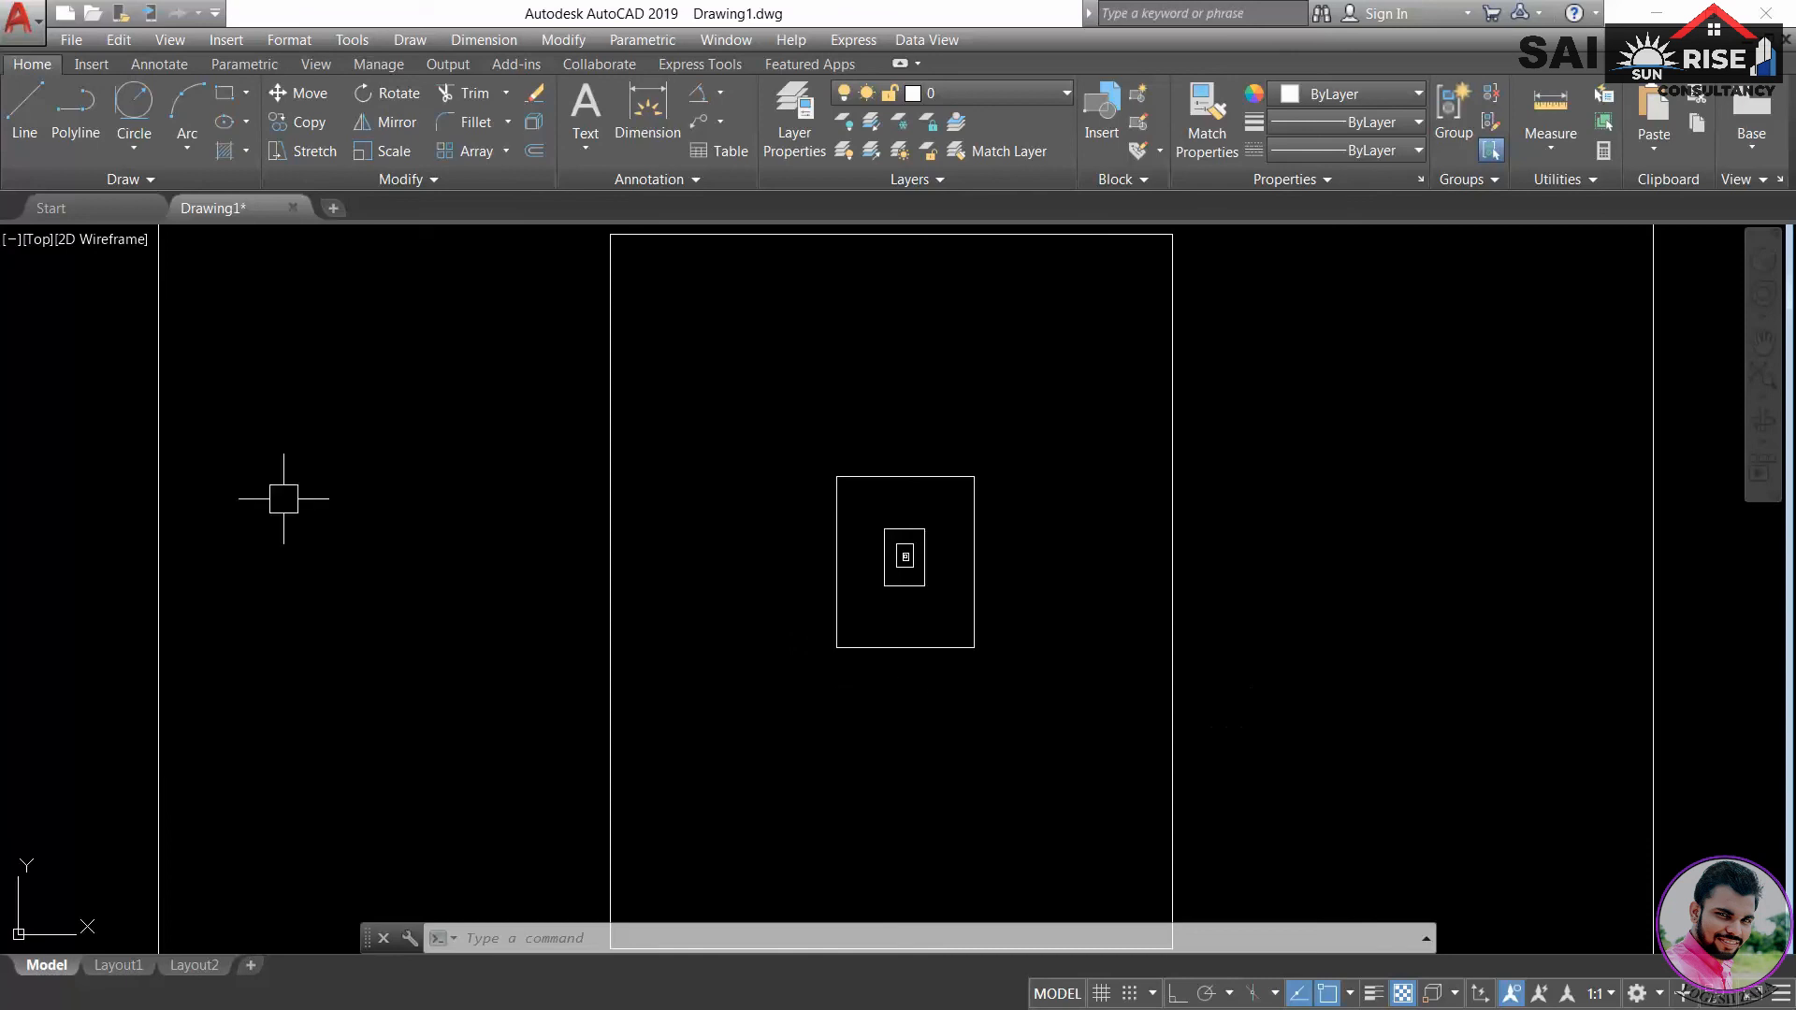
- Draw a circle in the empty area to the left of the nested rectangles, slightly larger than the existing left circle
scroll(540, 526, up, 5)
scroll(539, 527, down, 7)
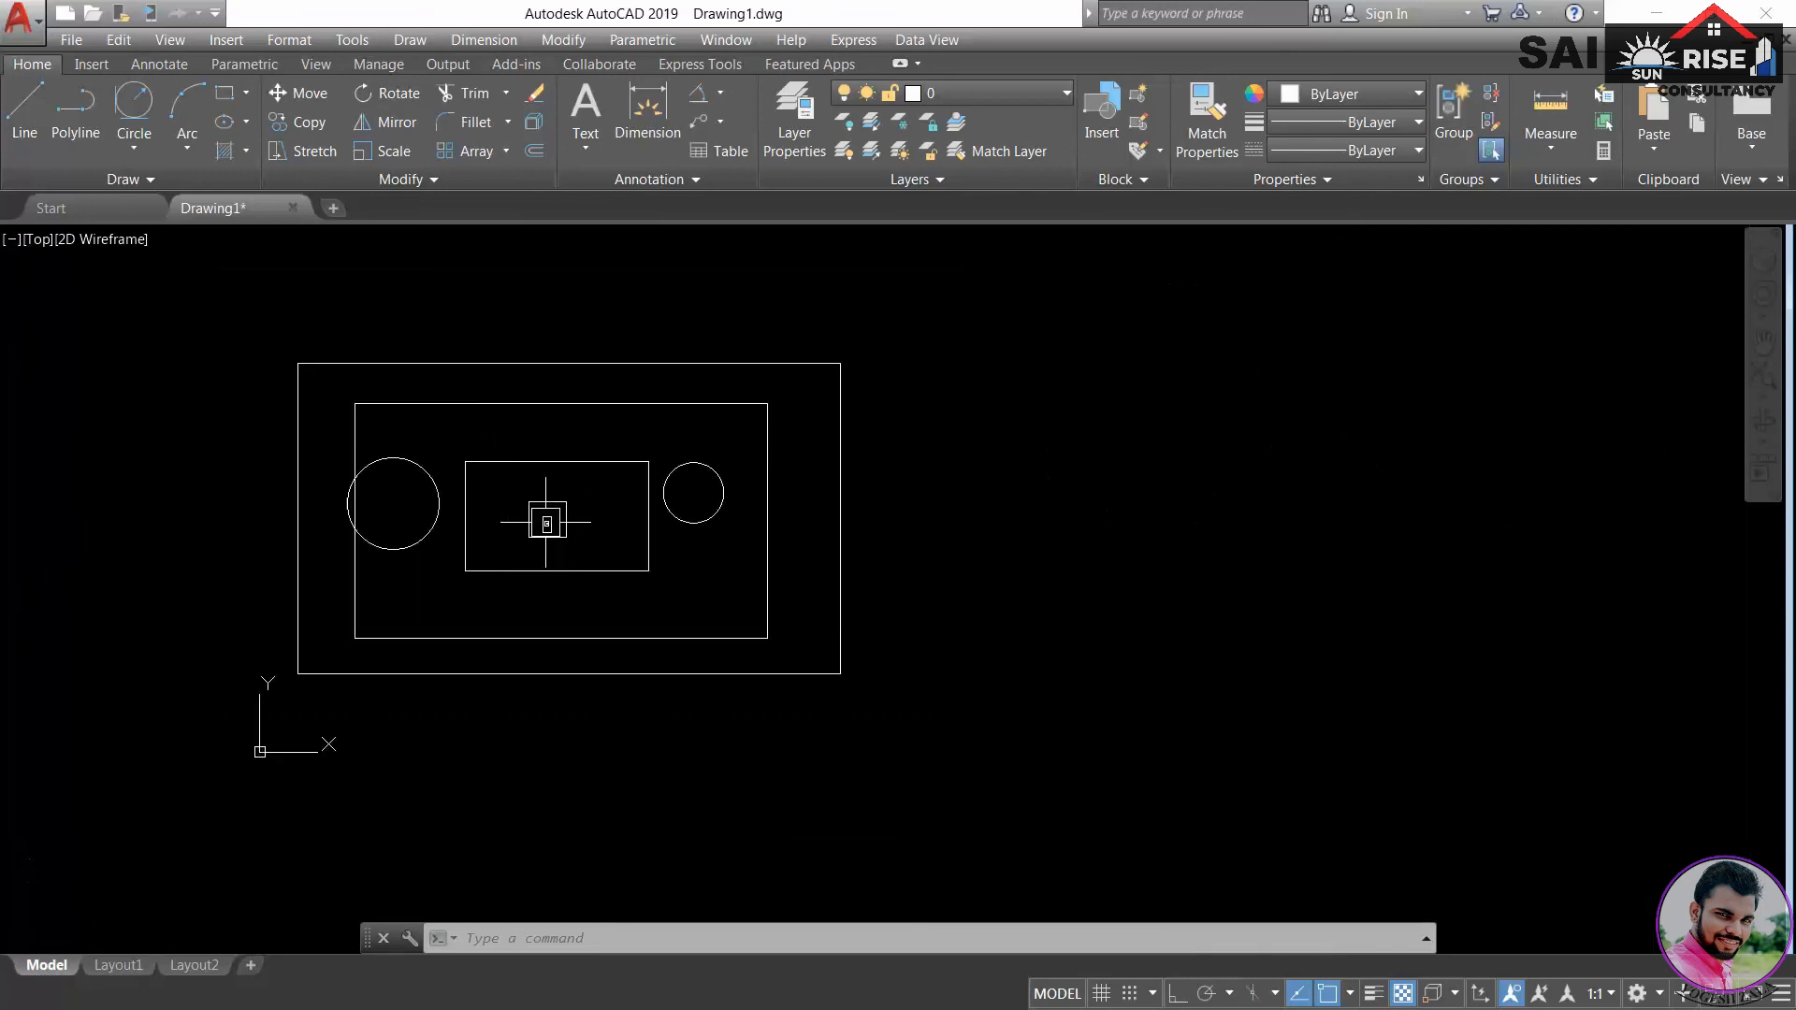
middle_drag(505, 523, 1096, 577)
text(c)
key(Return)
scroll(954, 562, up, 5)
click(864, 611)
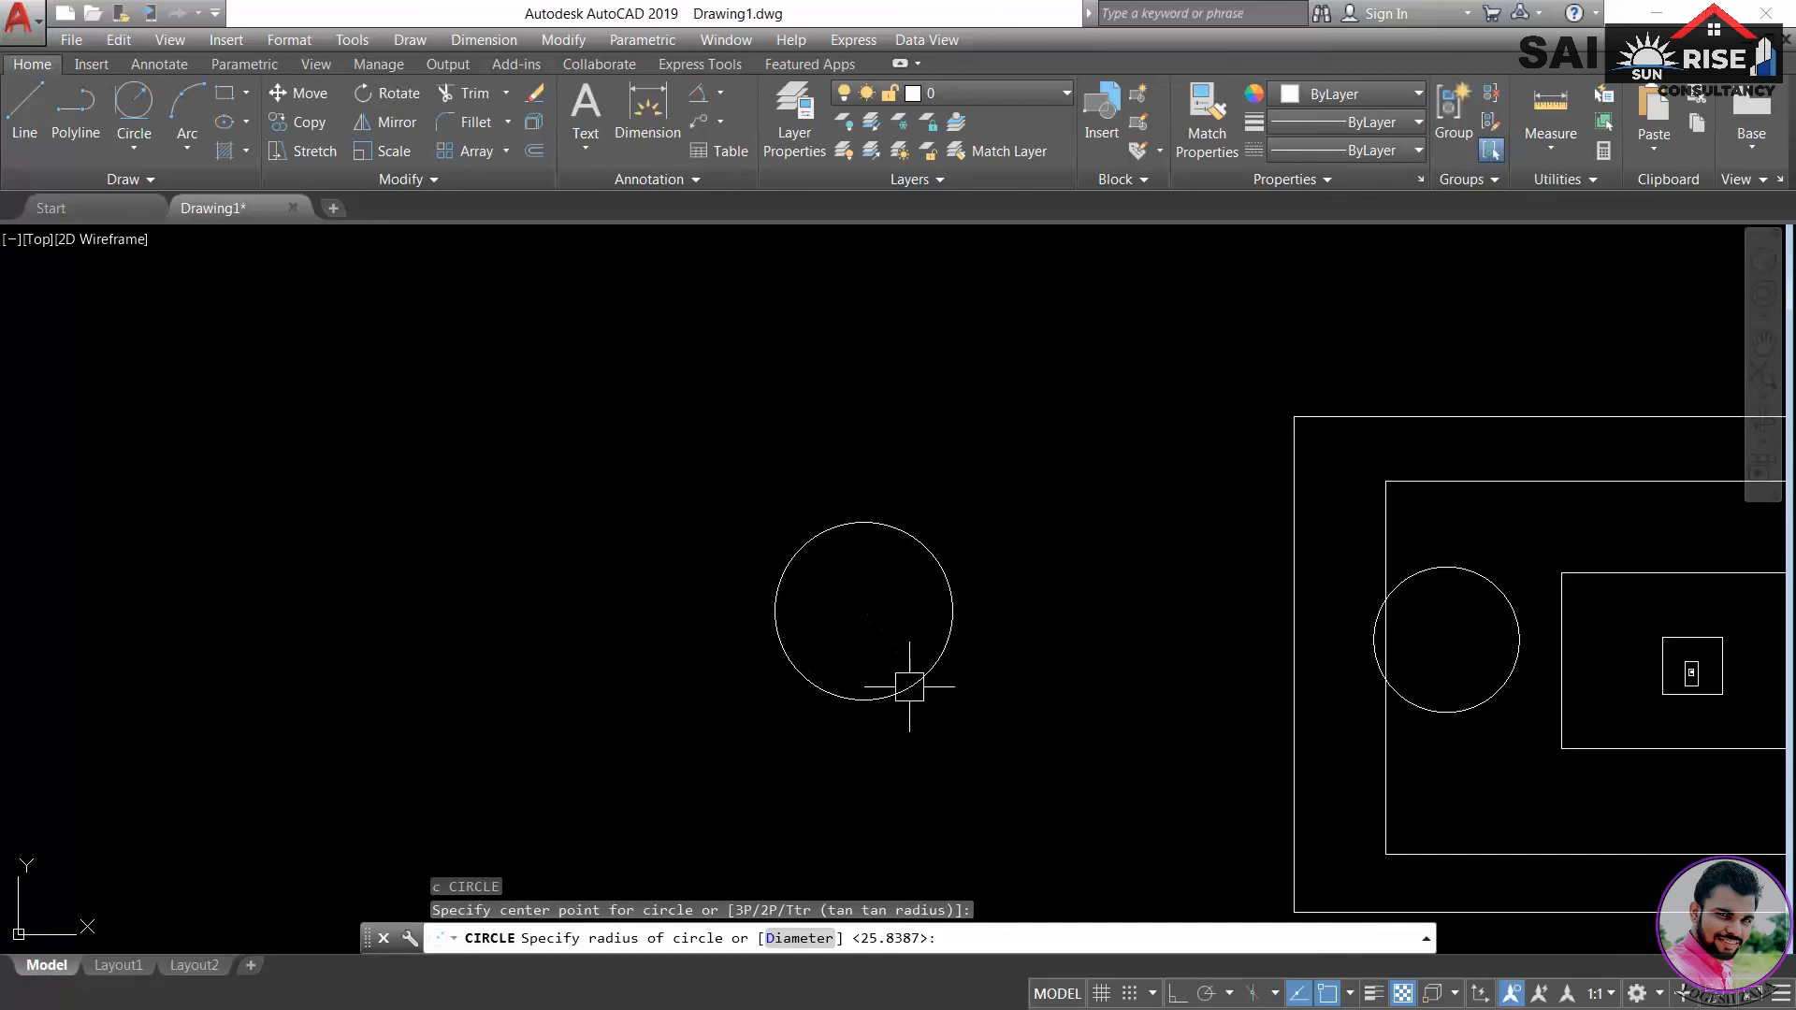
click(913, 681)
- Draw a 30-sided polygon, inscribed in a circle, to the left of the new circle and larger than it
scroll(973, 673, up, 3)
middle_drag(974, 674, 1008, 713)
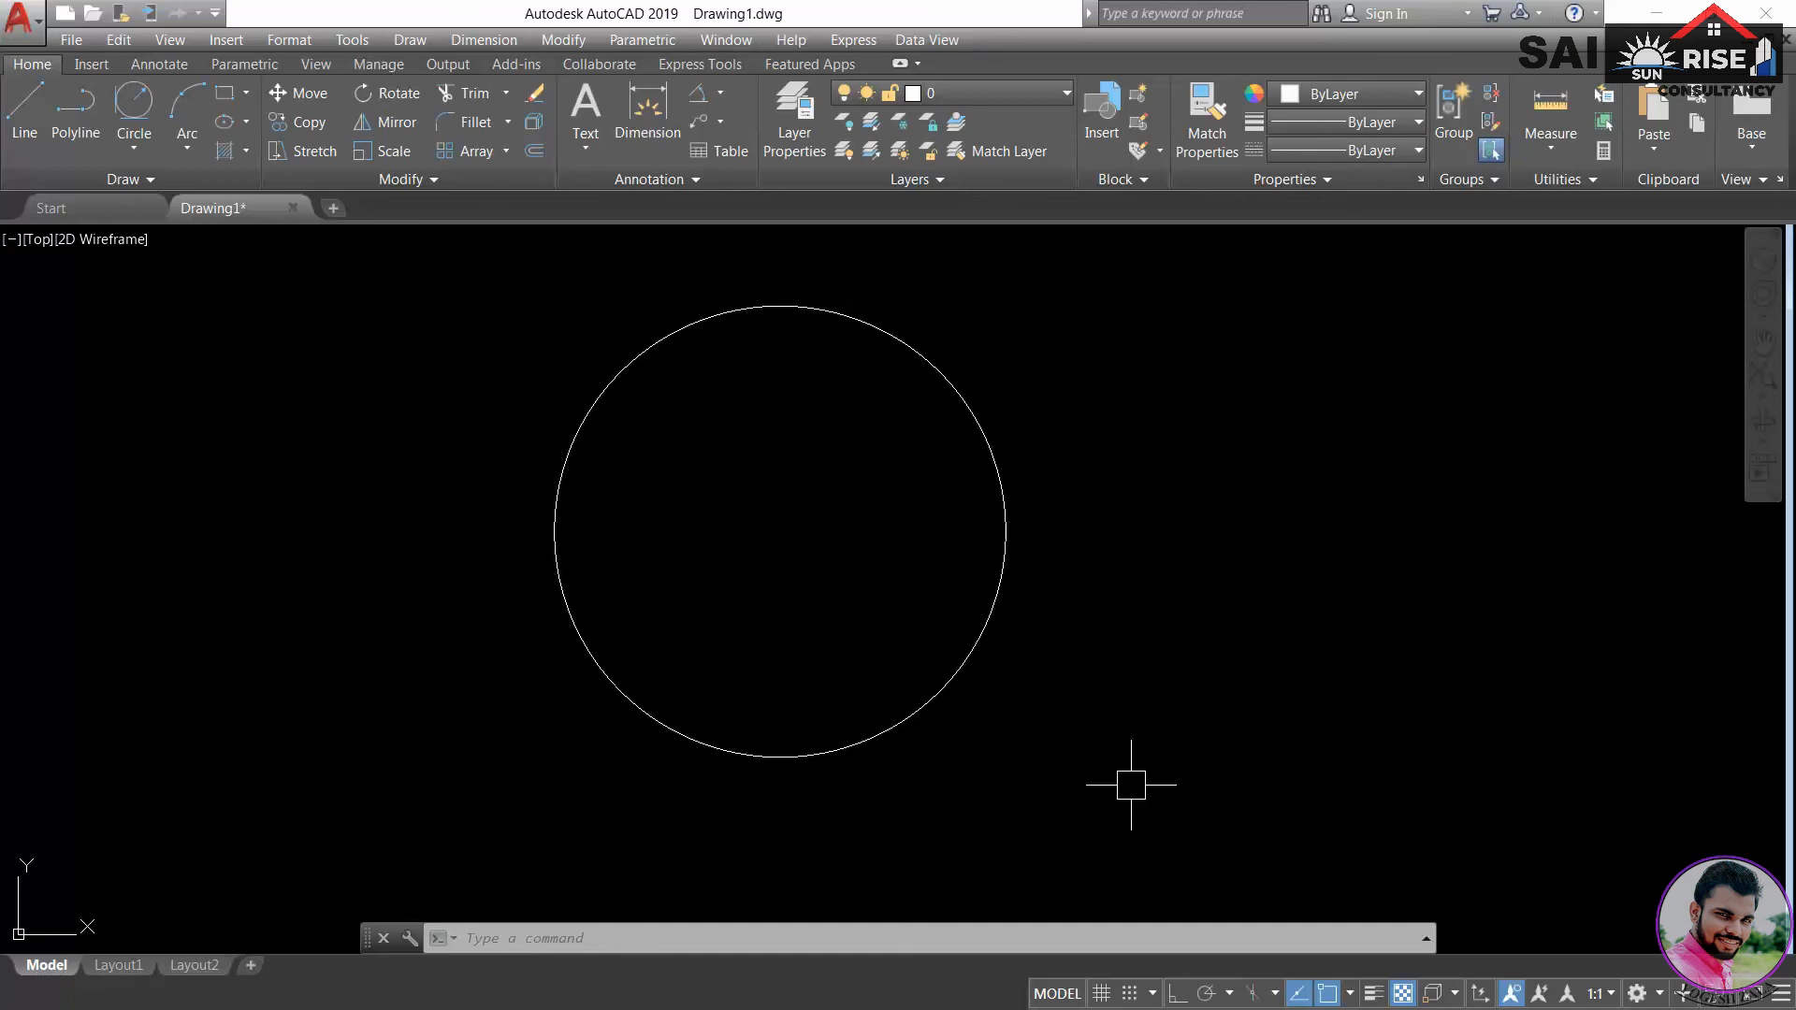
text(POL)
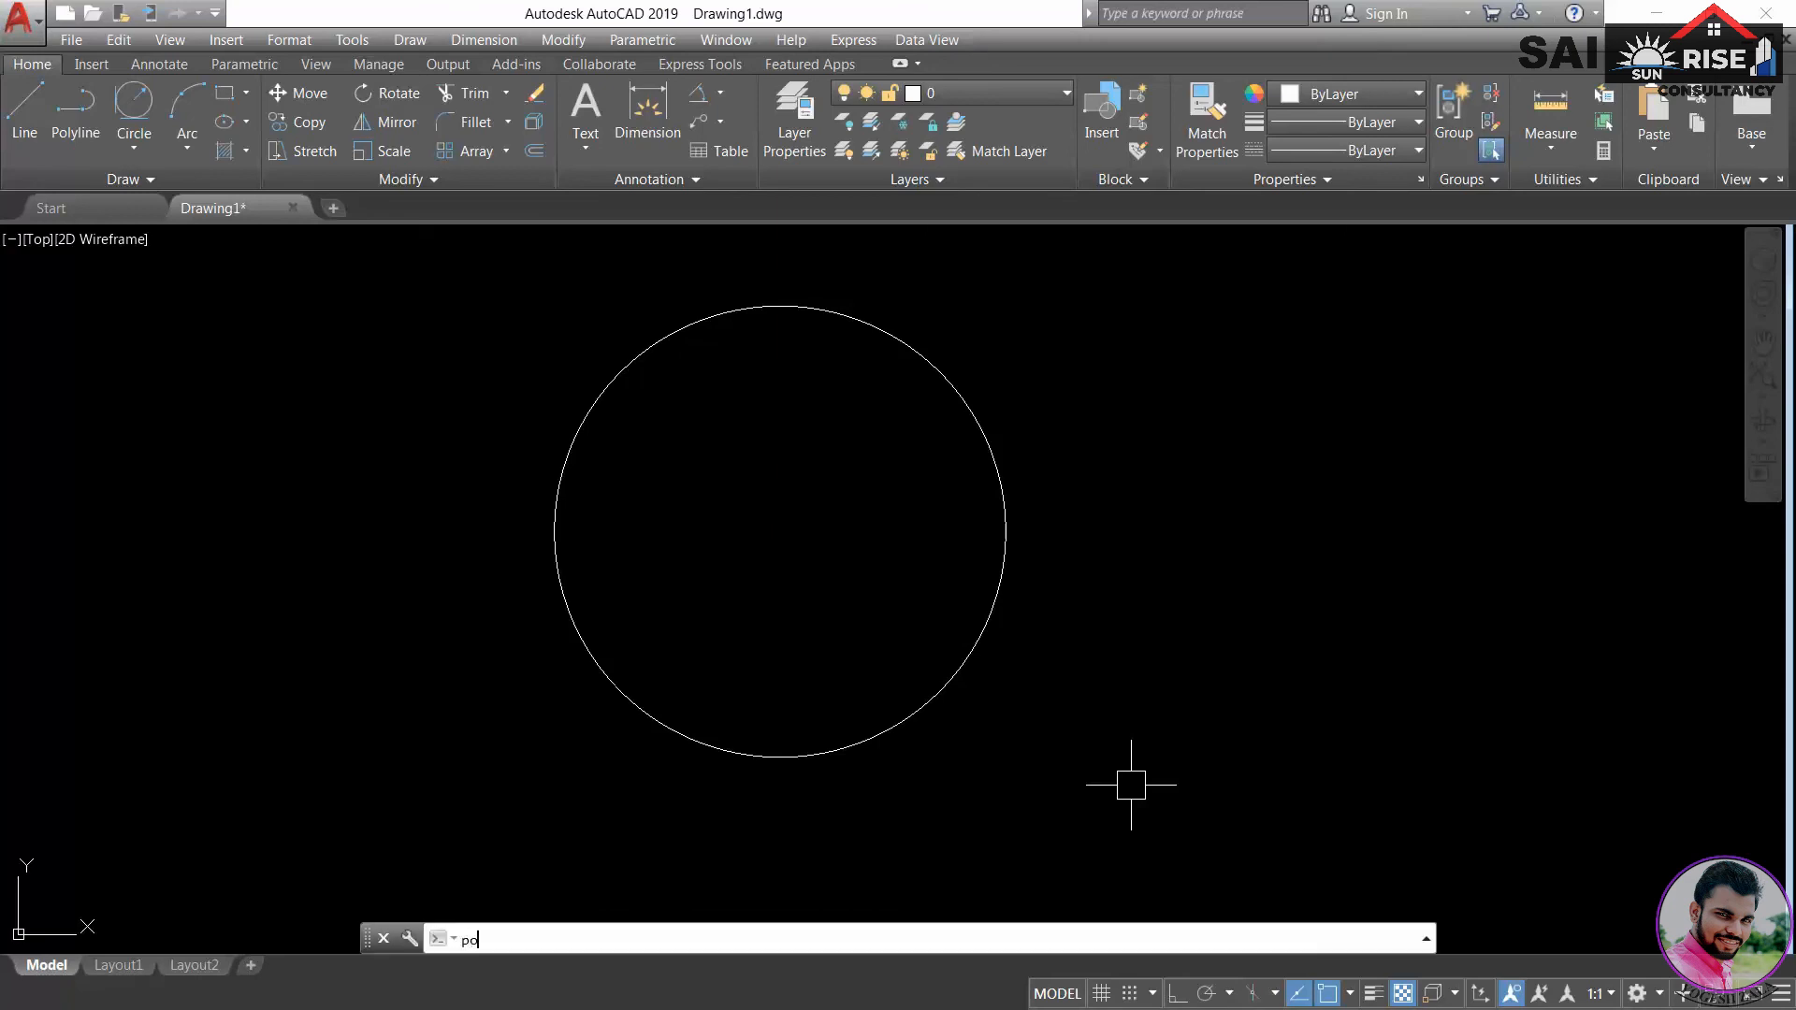
key(Return)
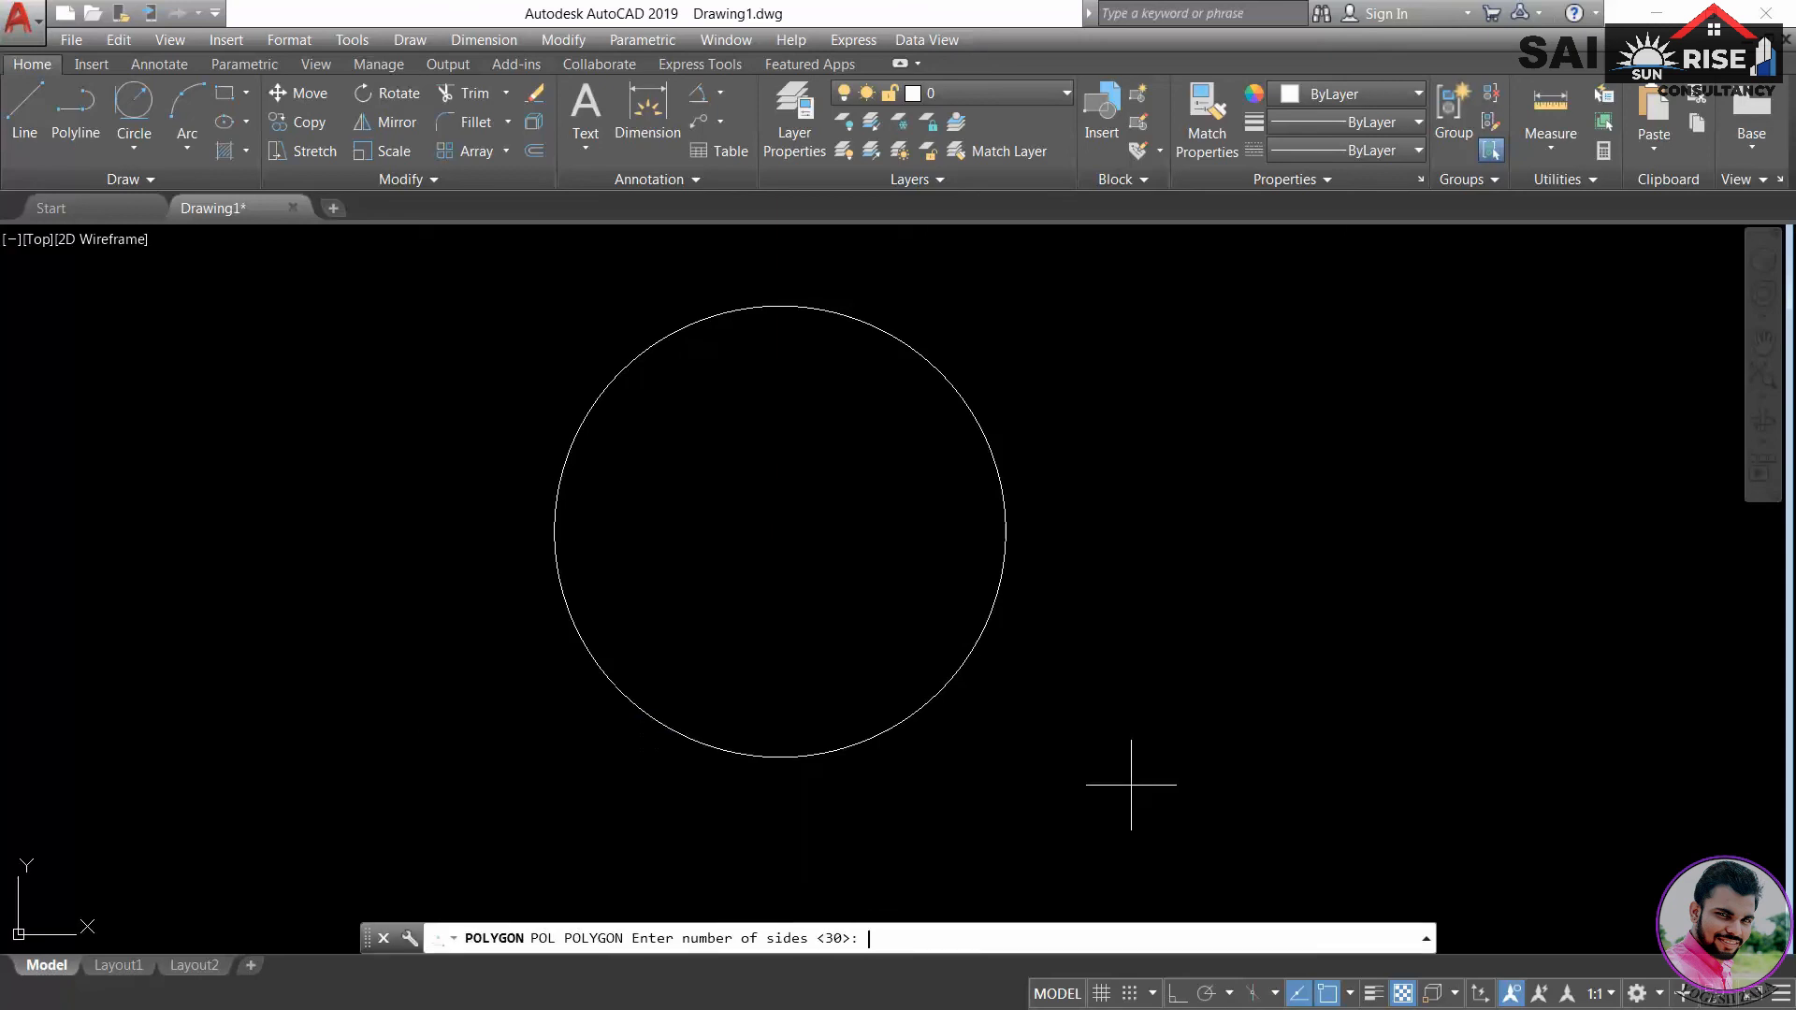
text(30)
key(Return)
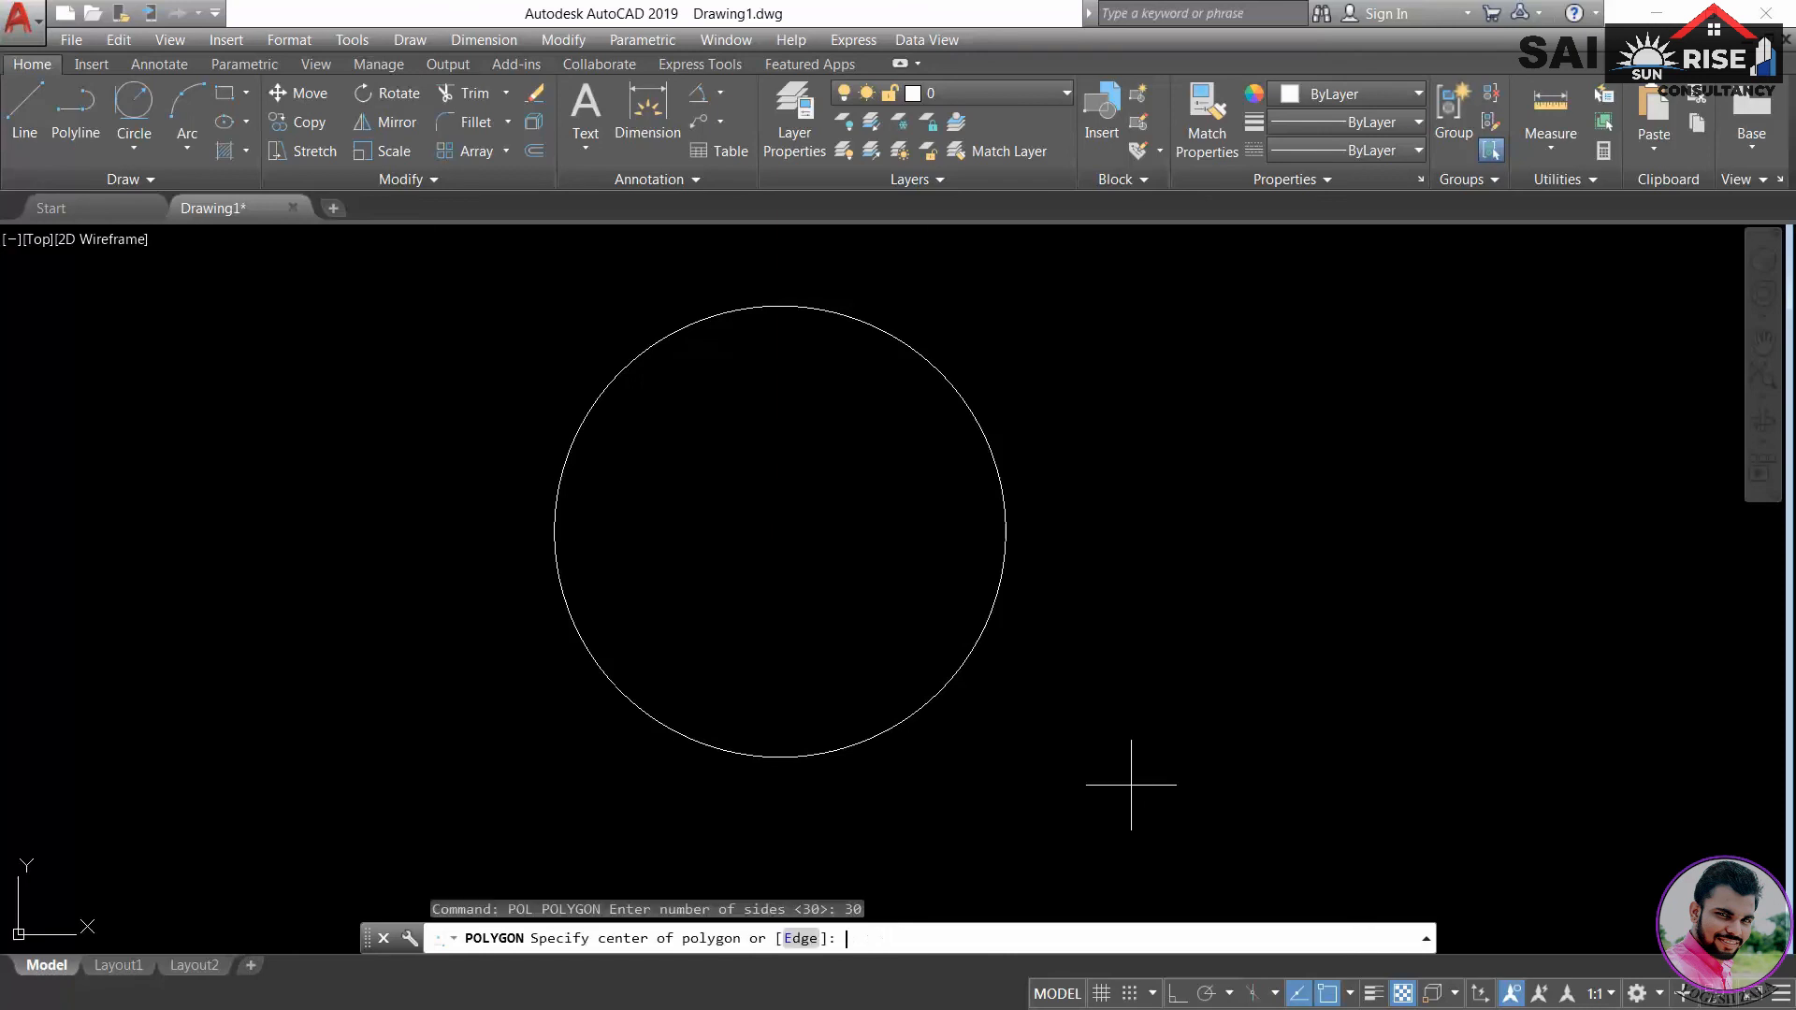
scroll(1129, 788, down, 2)
middle_drag(986, 804, 1170, 688)
click(636, 557)
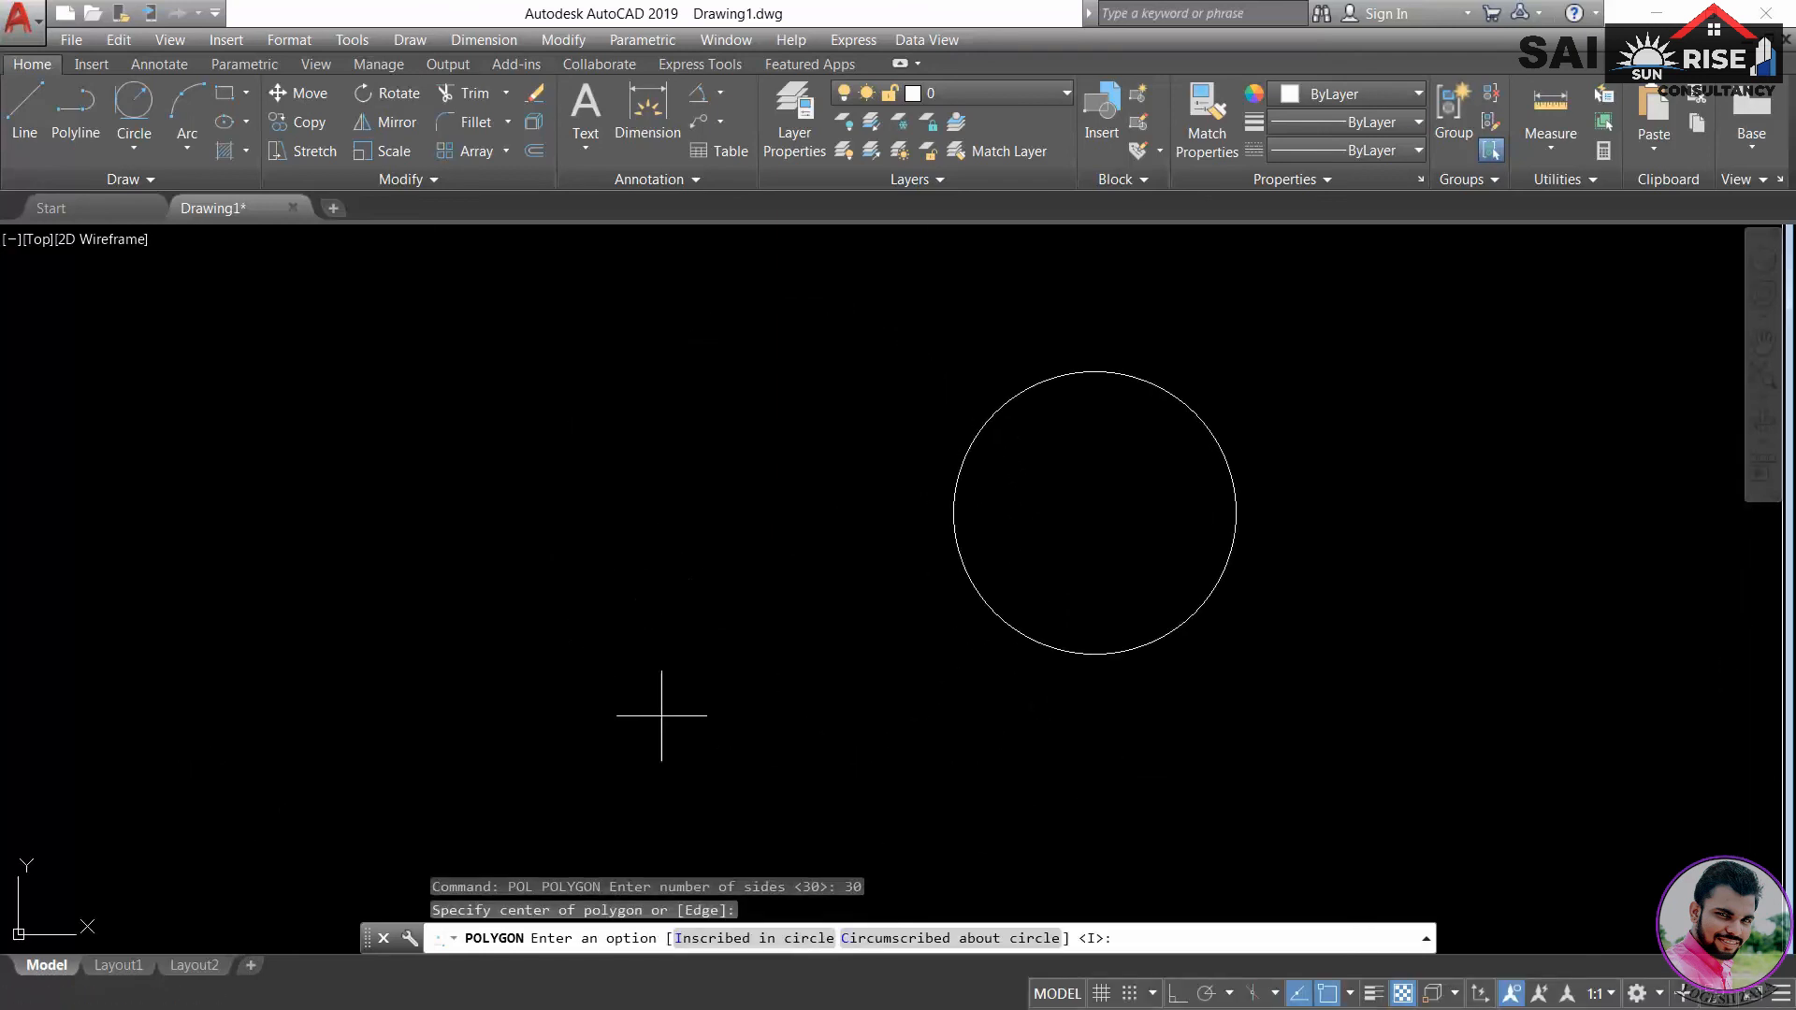
click(781, 953)
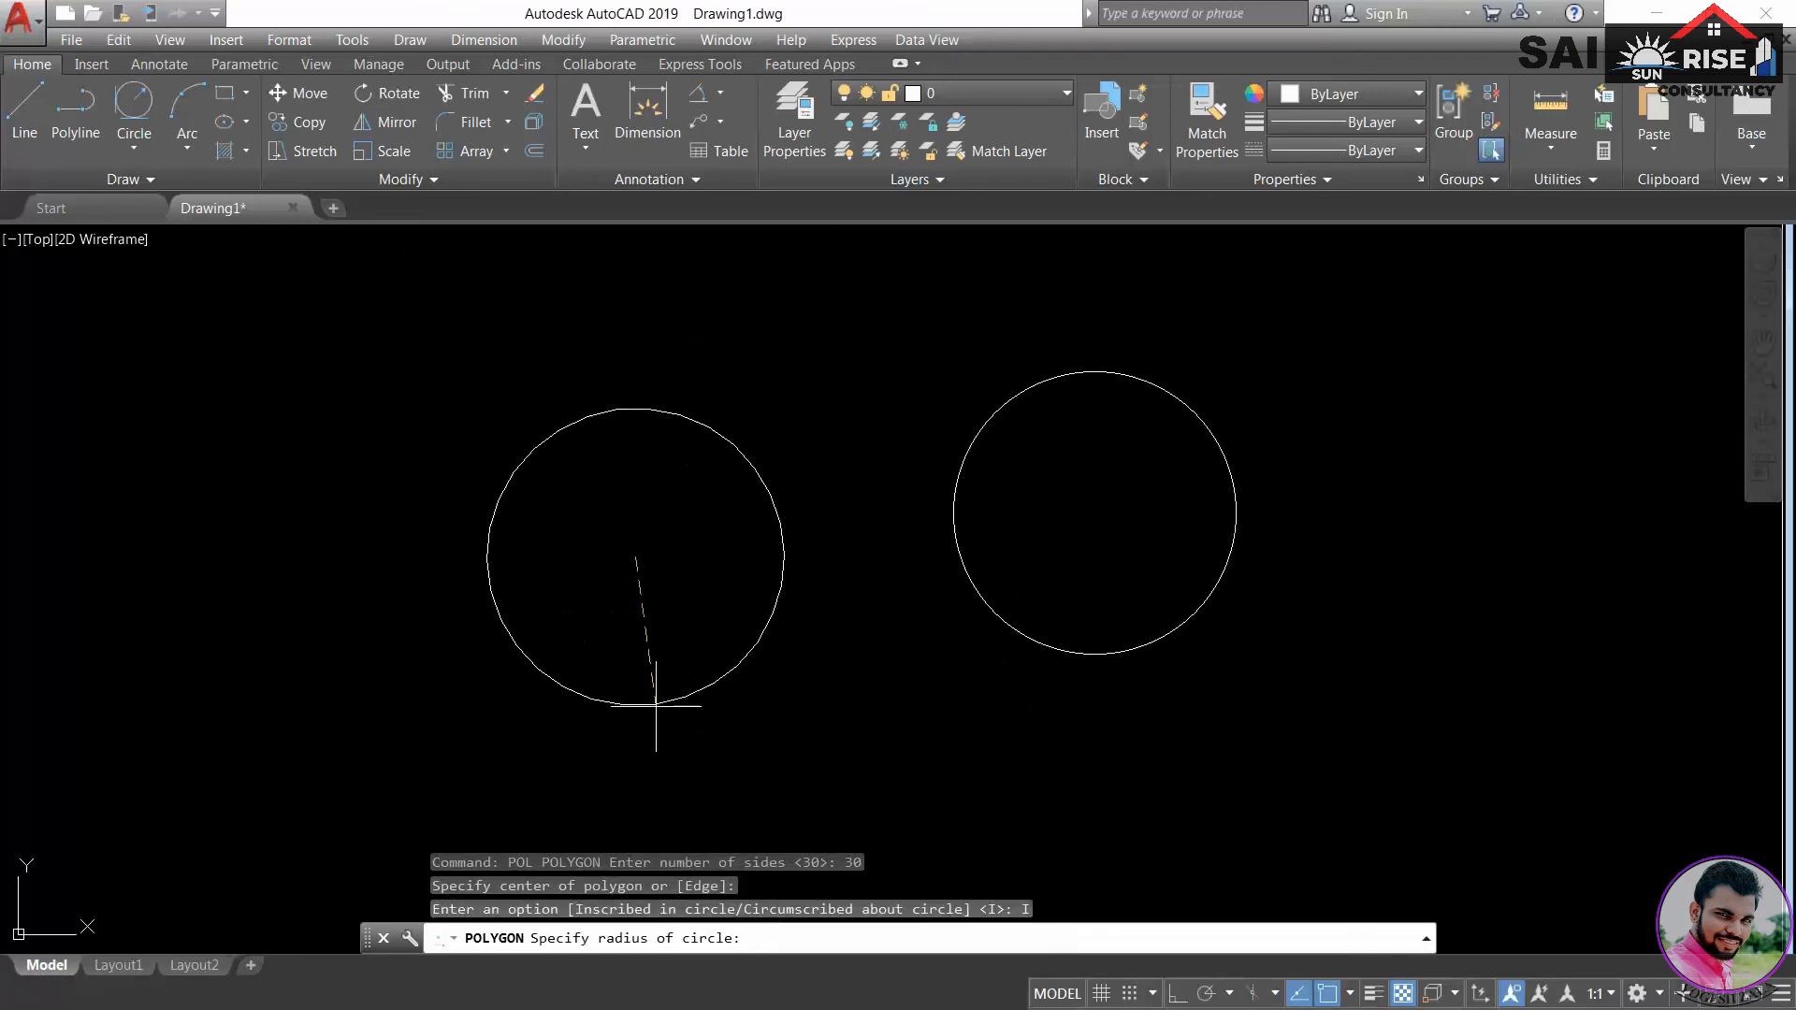
click(806, 734)
- Run VIEWRES with fast zooms enabled and a circle zoom percent of 20000, and regenerate the drawing
middle_drag(914, 749, 927, 708)
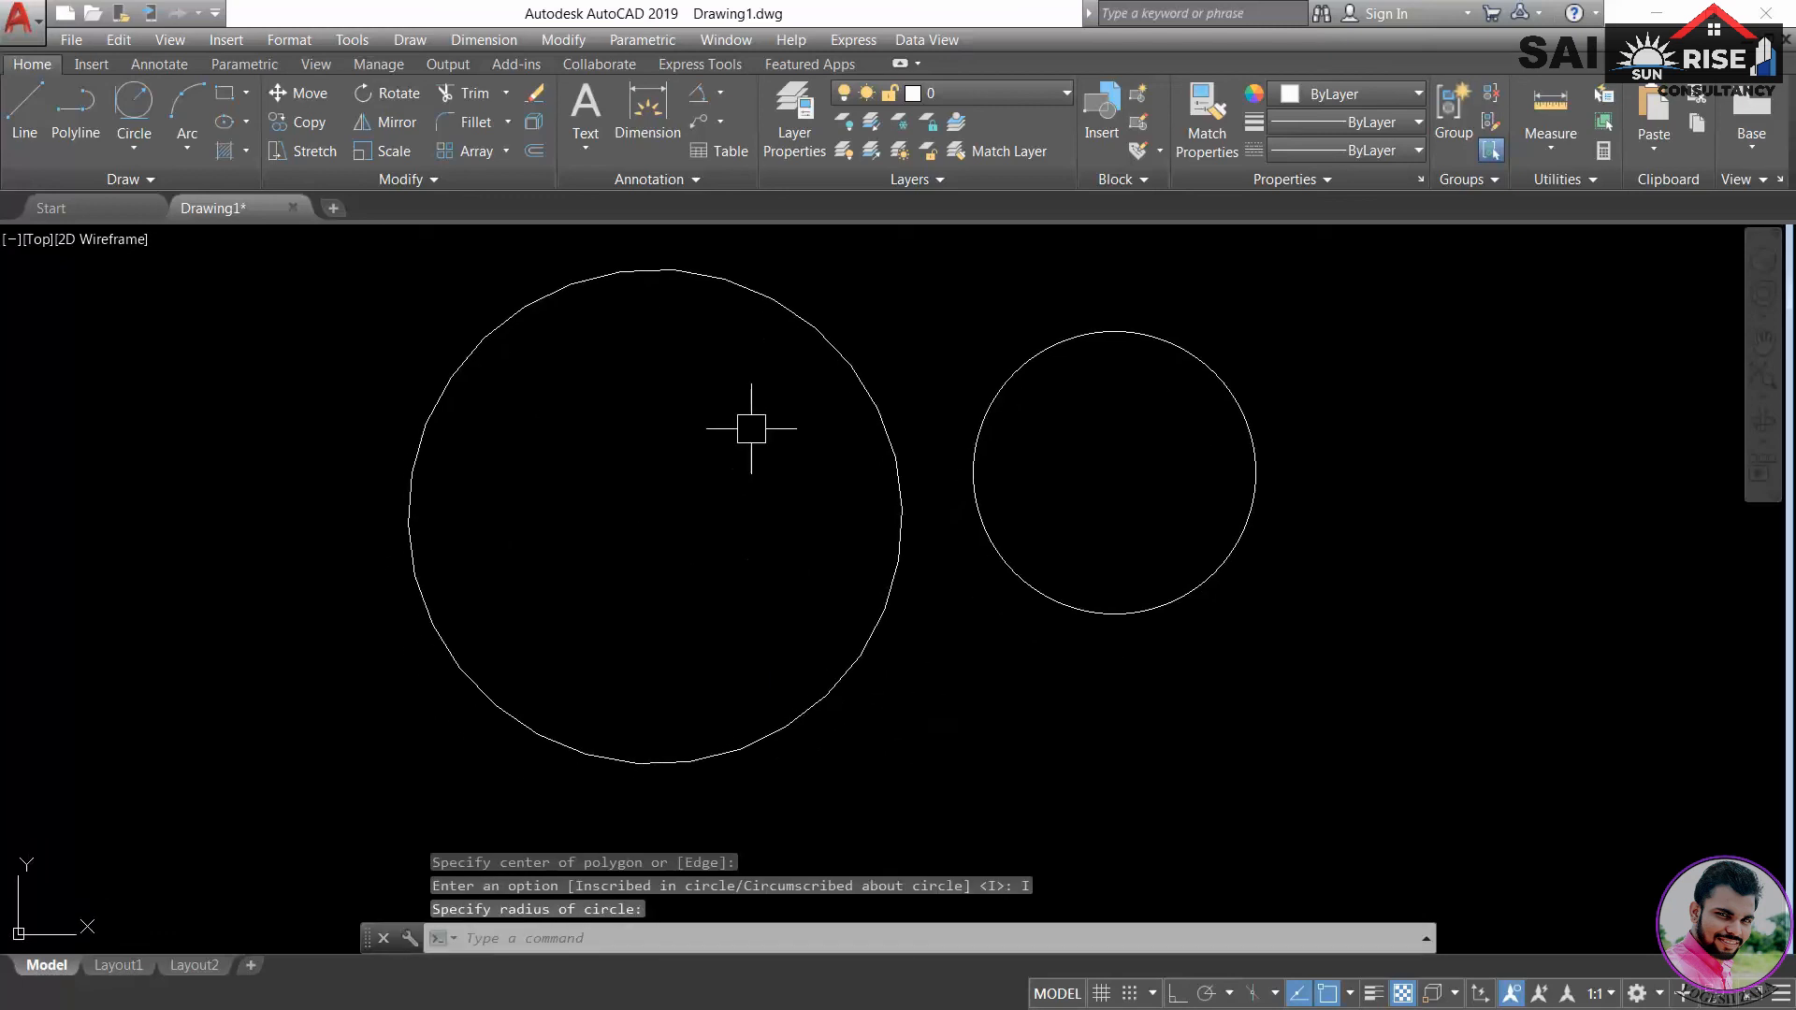
scroll(987, 464, up, 2)
middle_drag(903, 530, 971, 643)
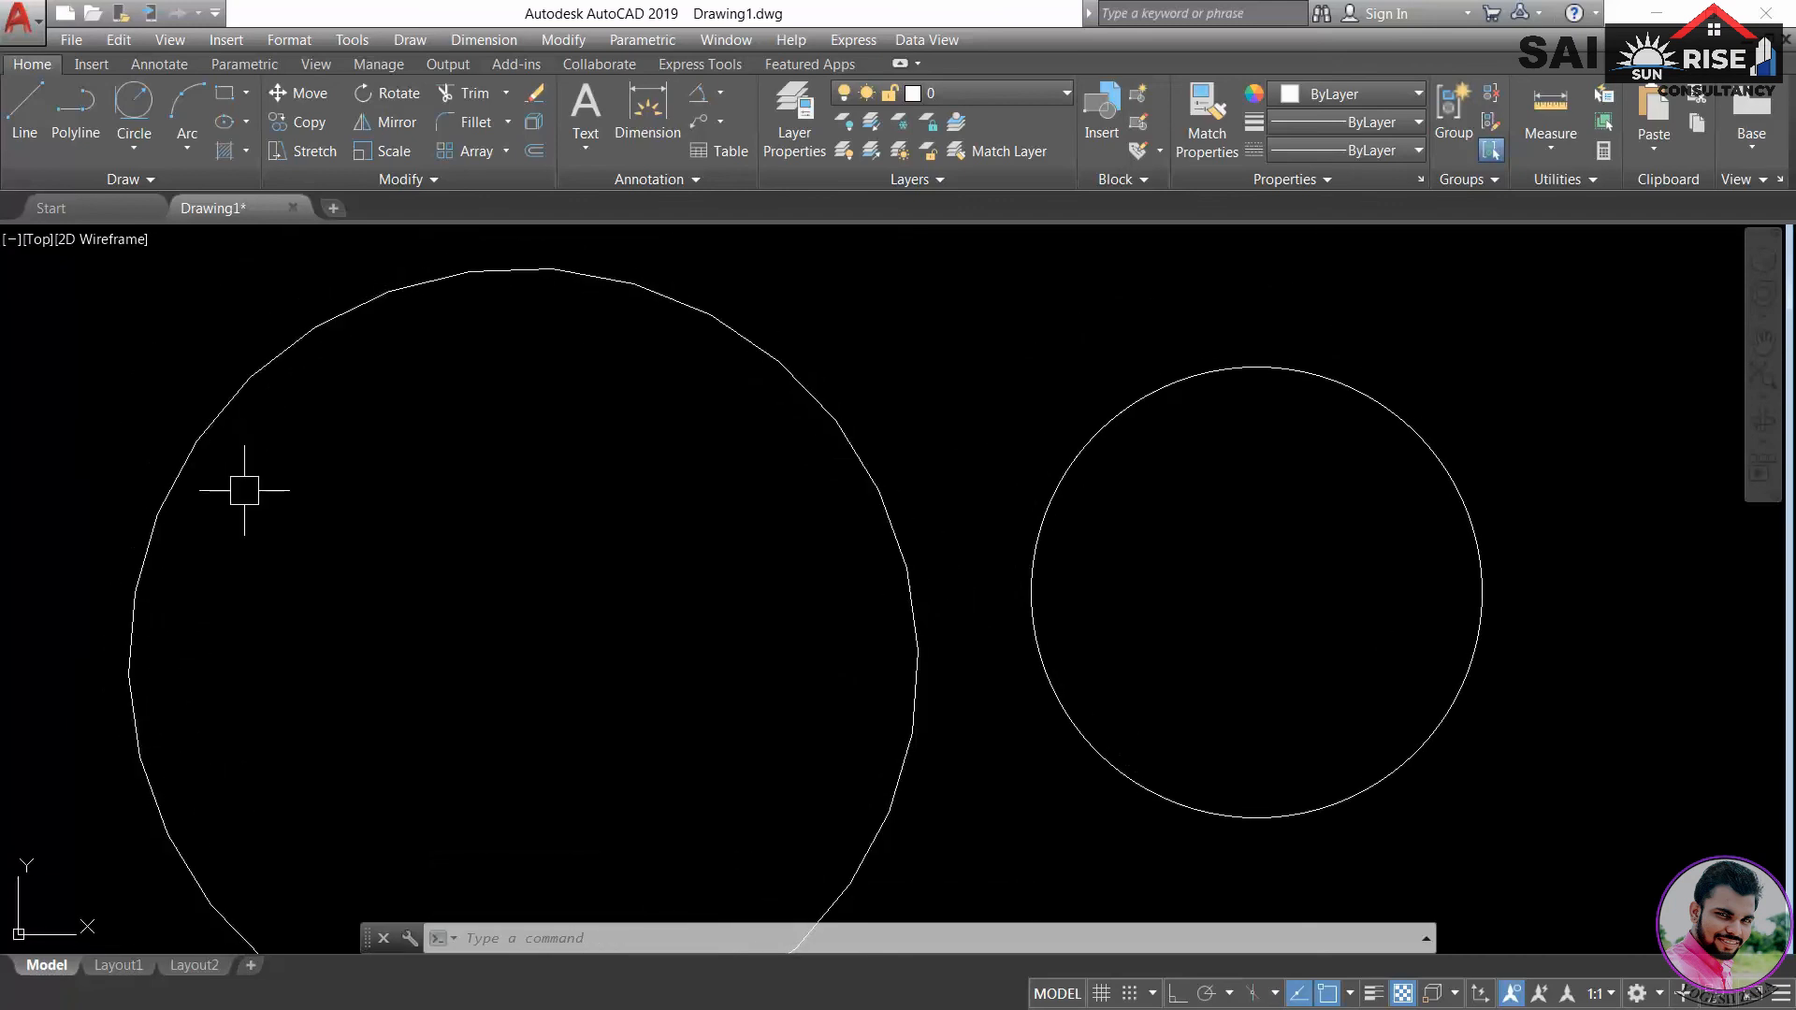
scroll(866, 678, down, 2)
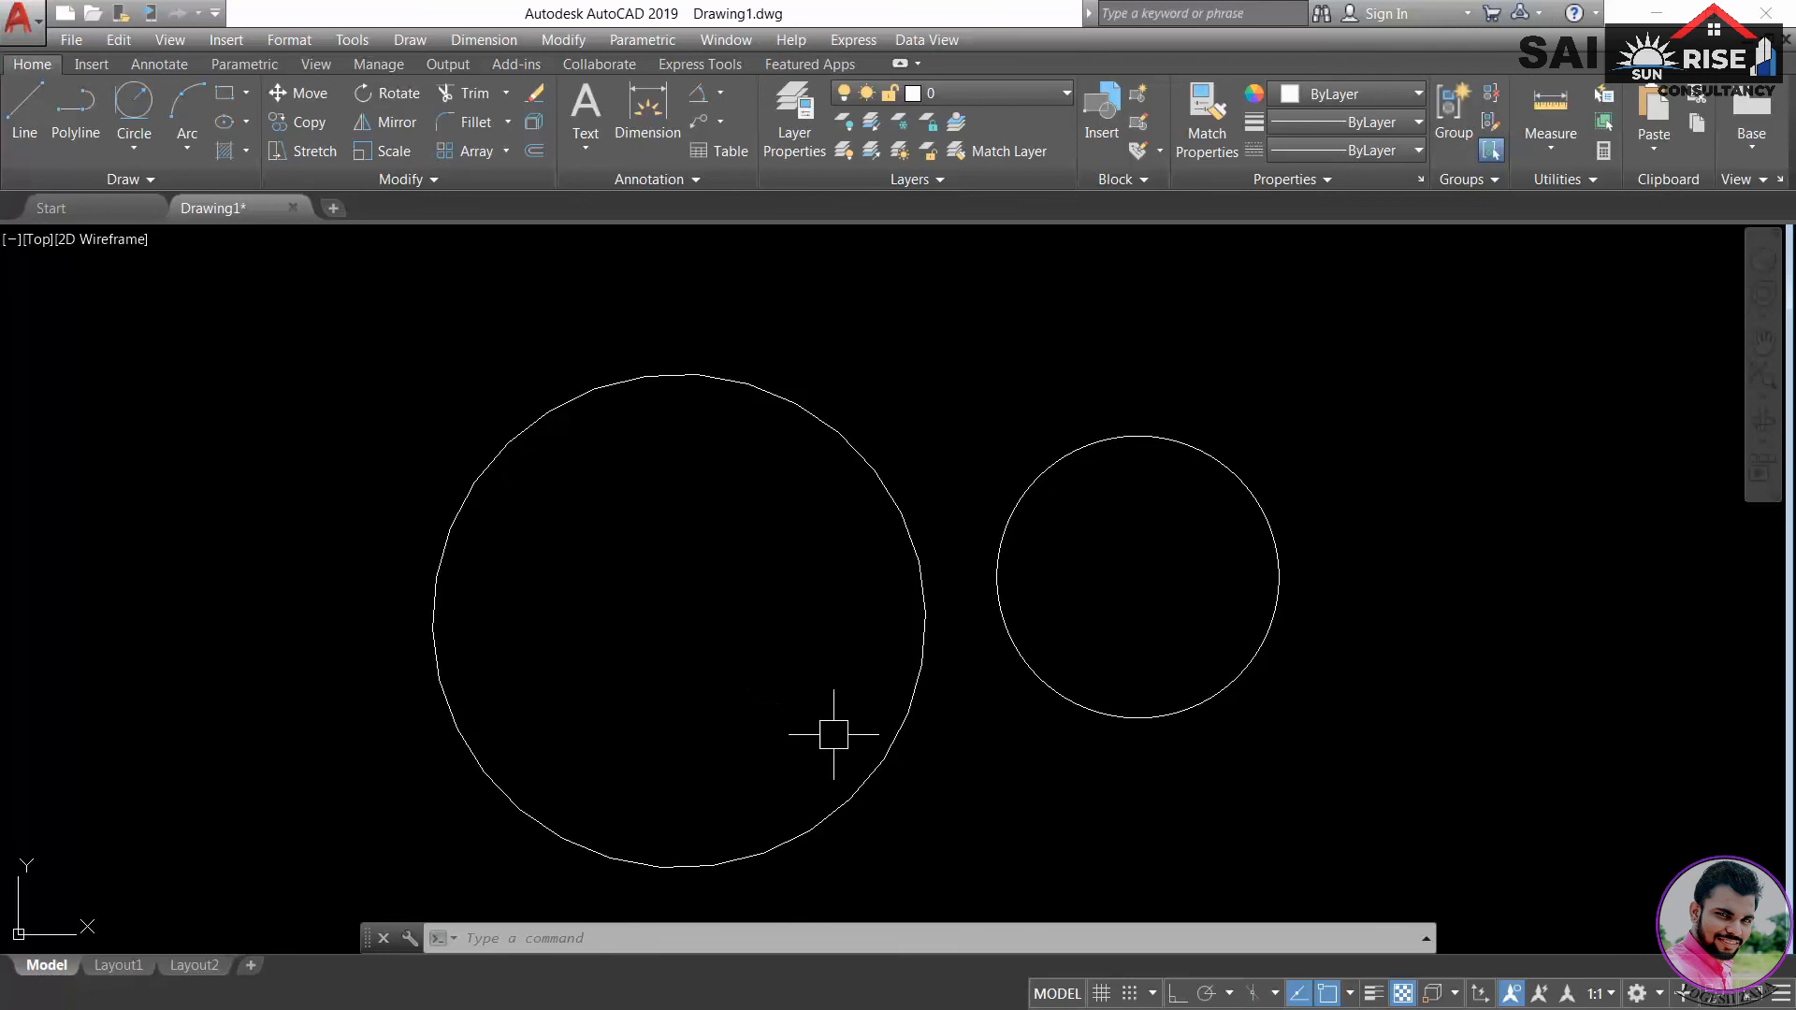
click(909, 946)
text(viw)
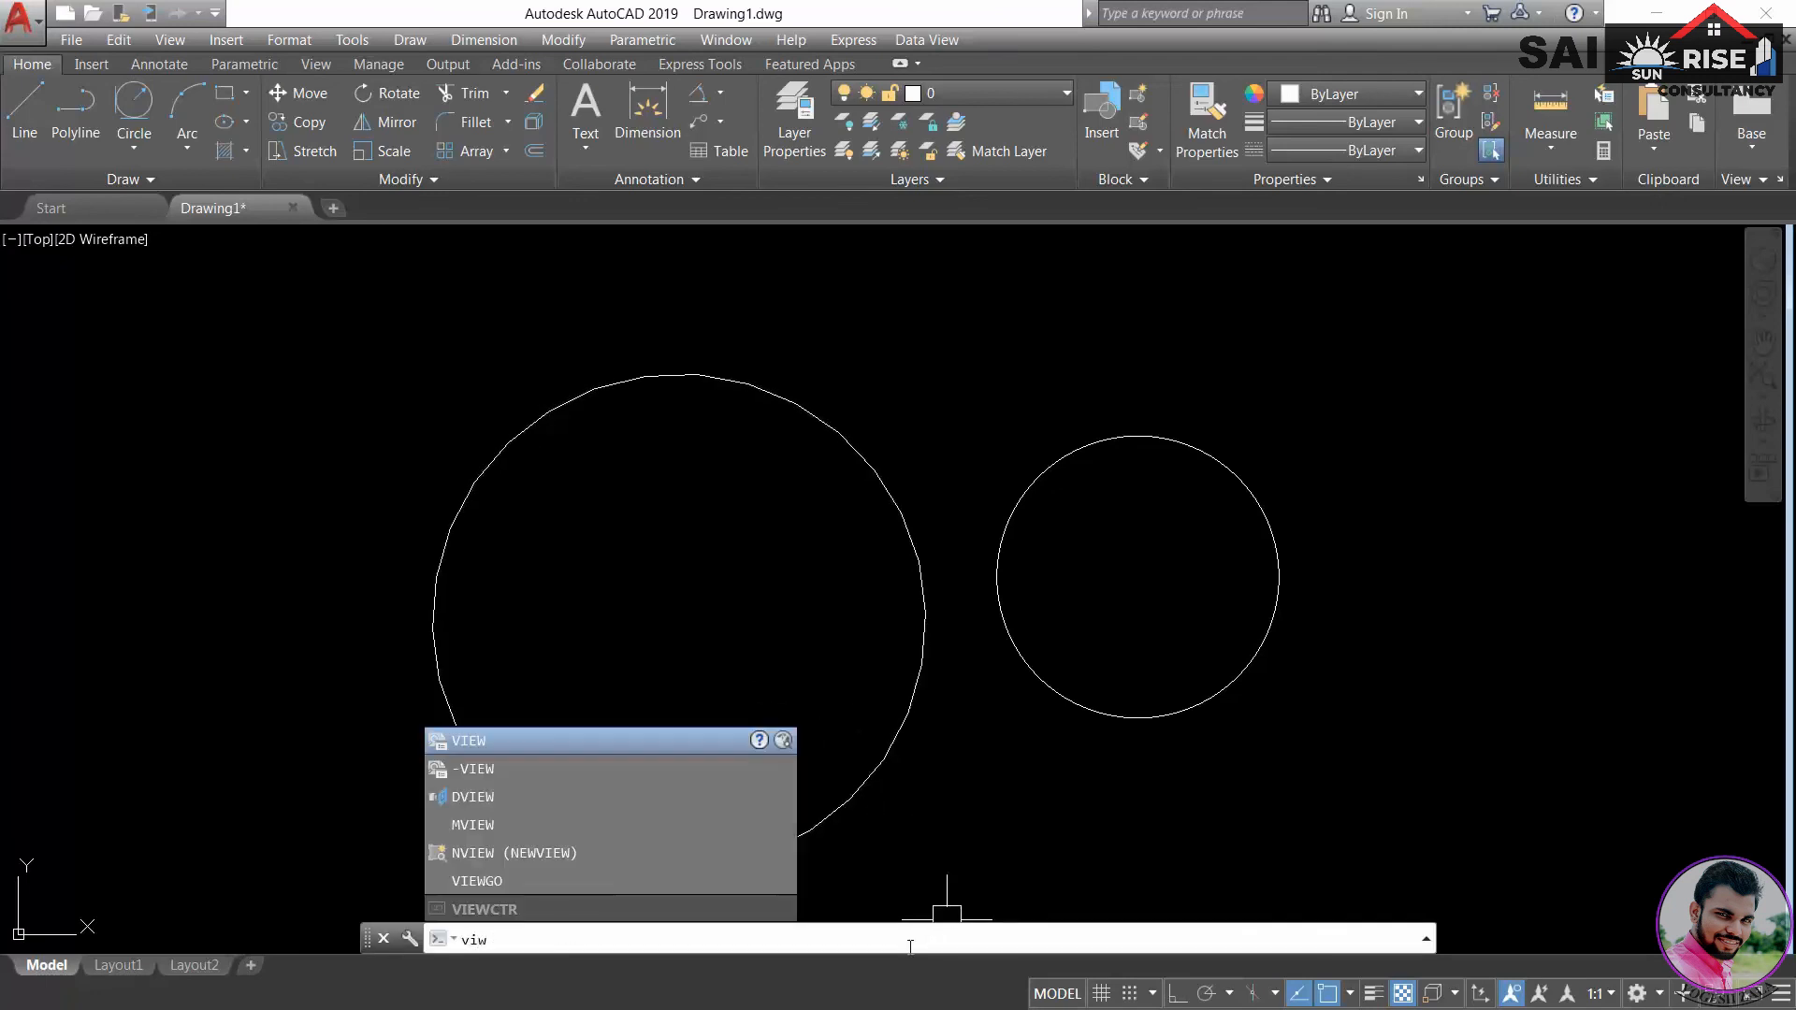
key(BackSpace)
text(ewer)
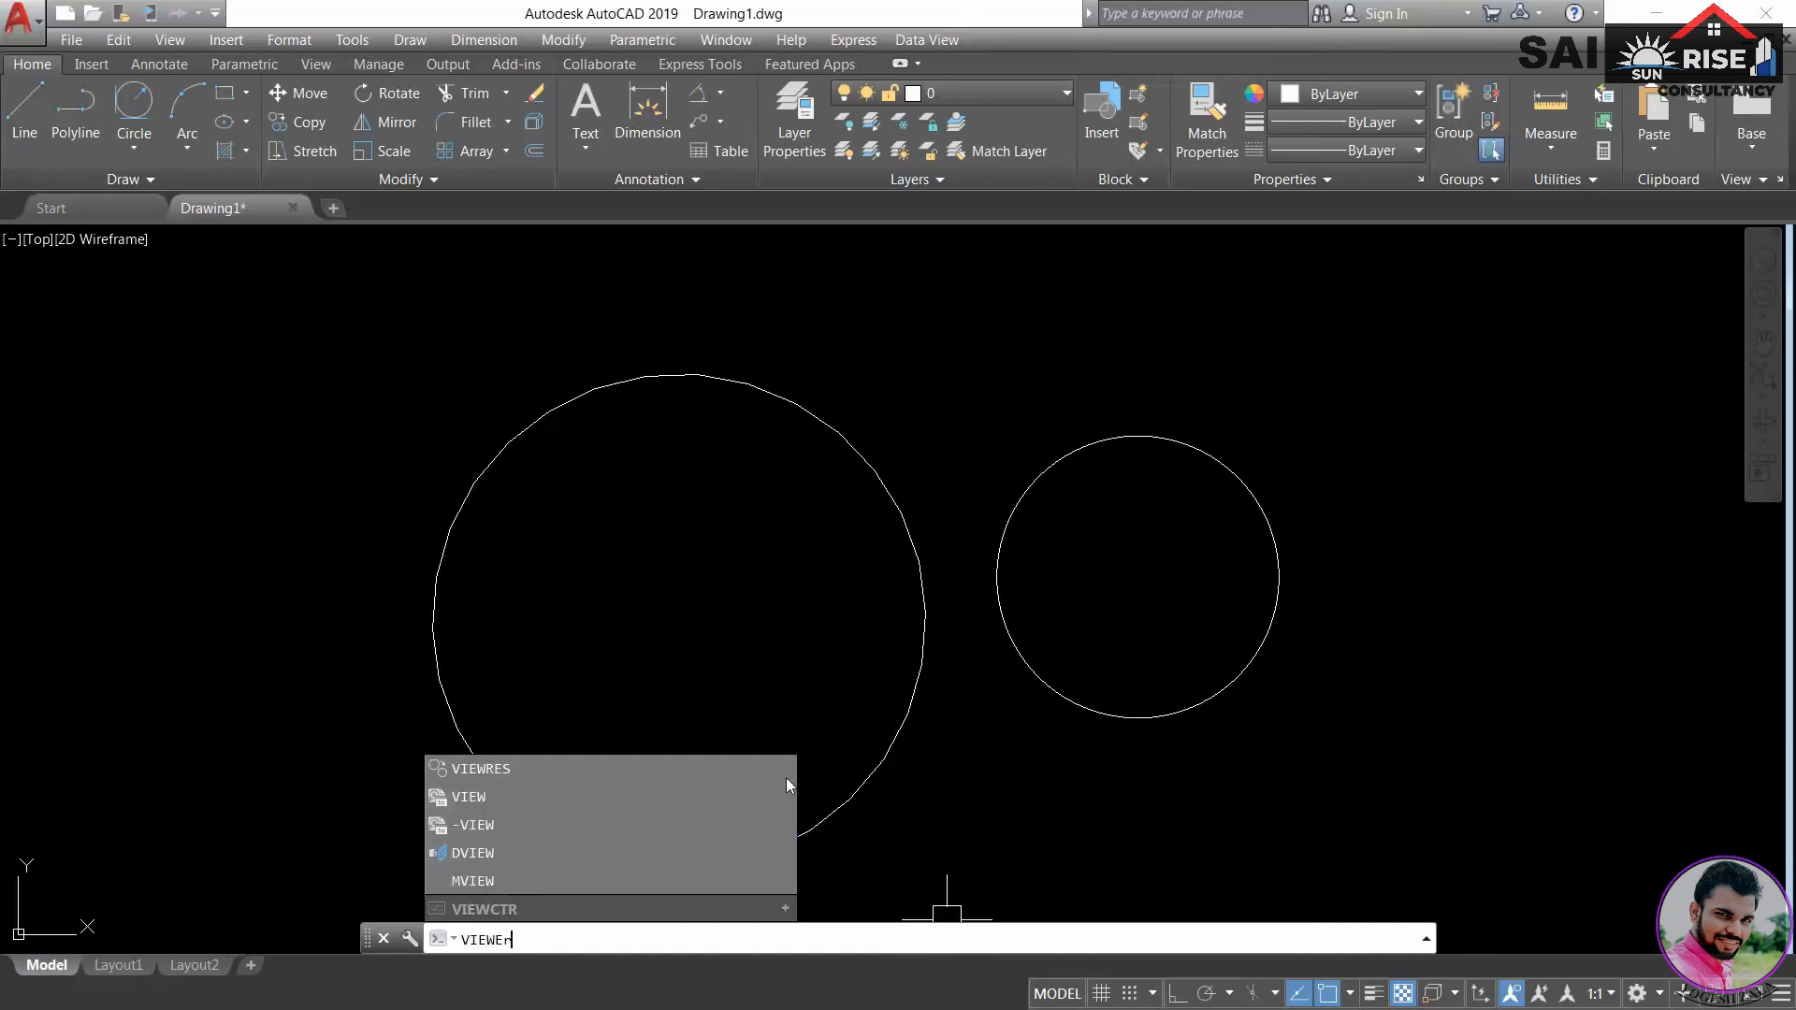
click(569, 768)
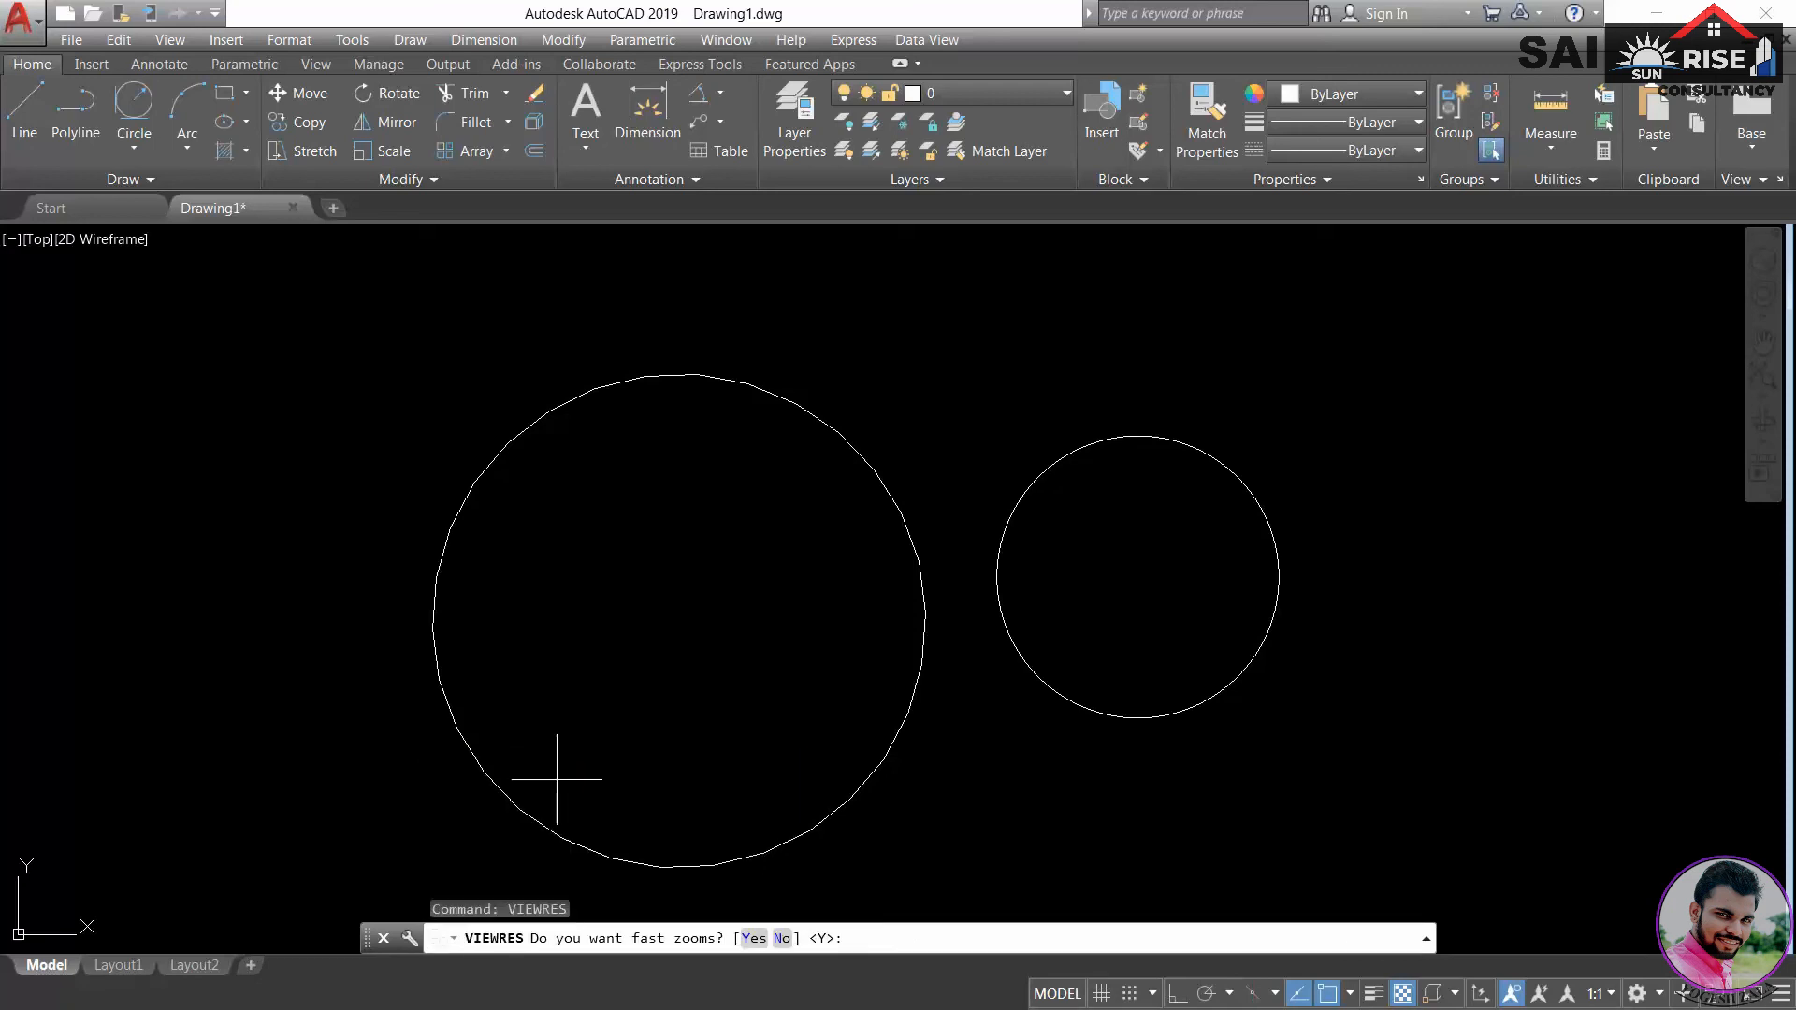
click(754, 938)
text(20)
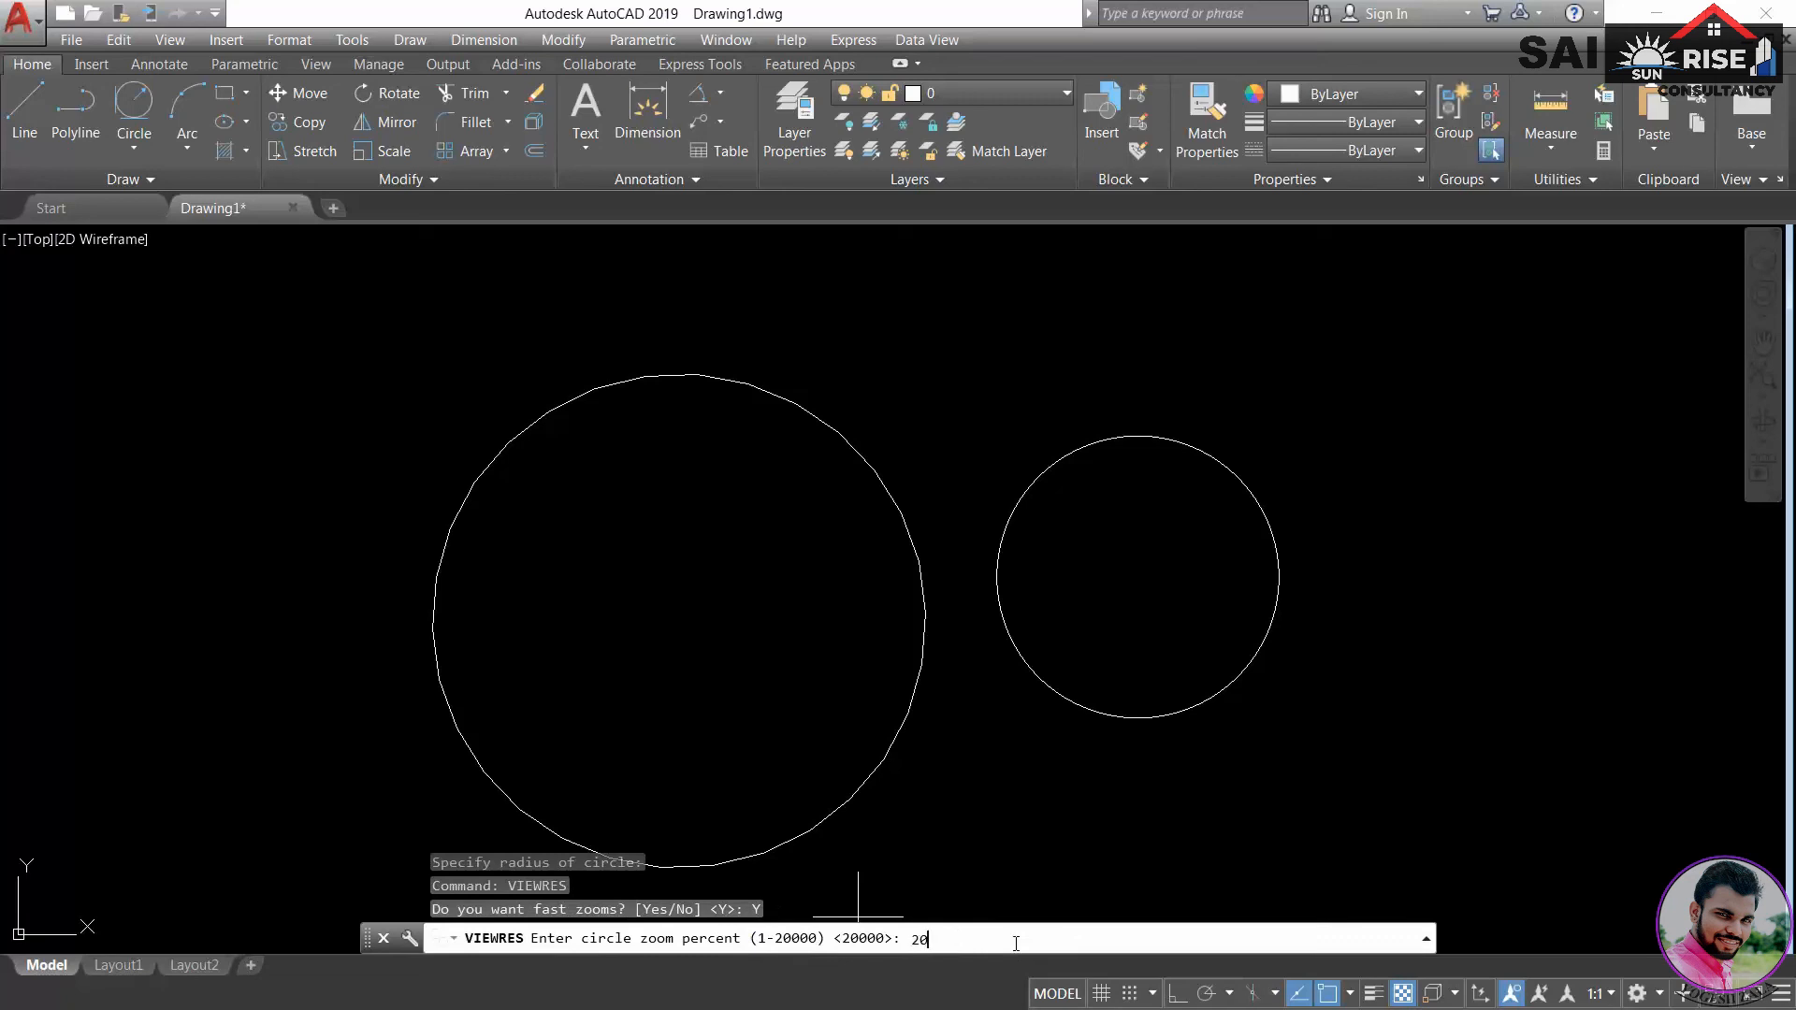
text(000)
key(Return)
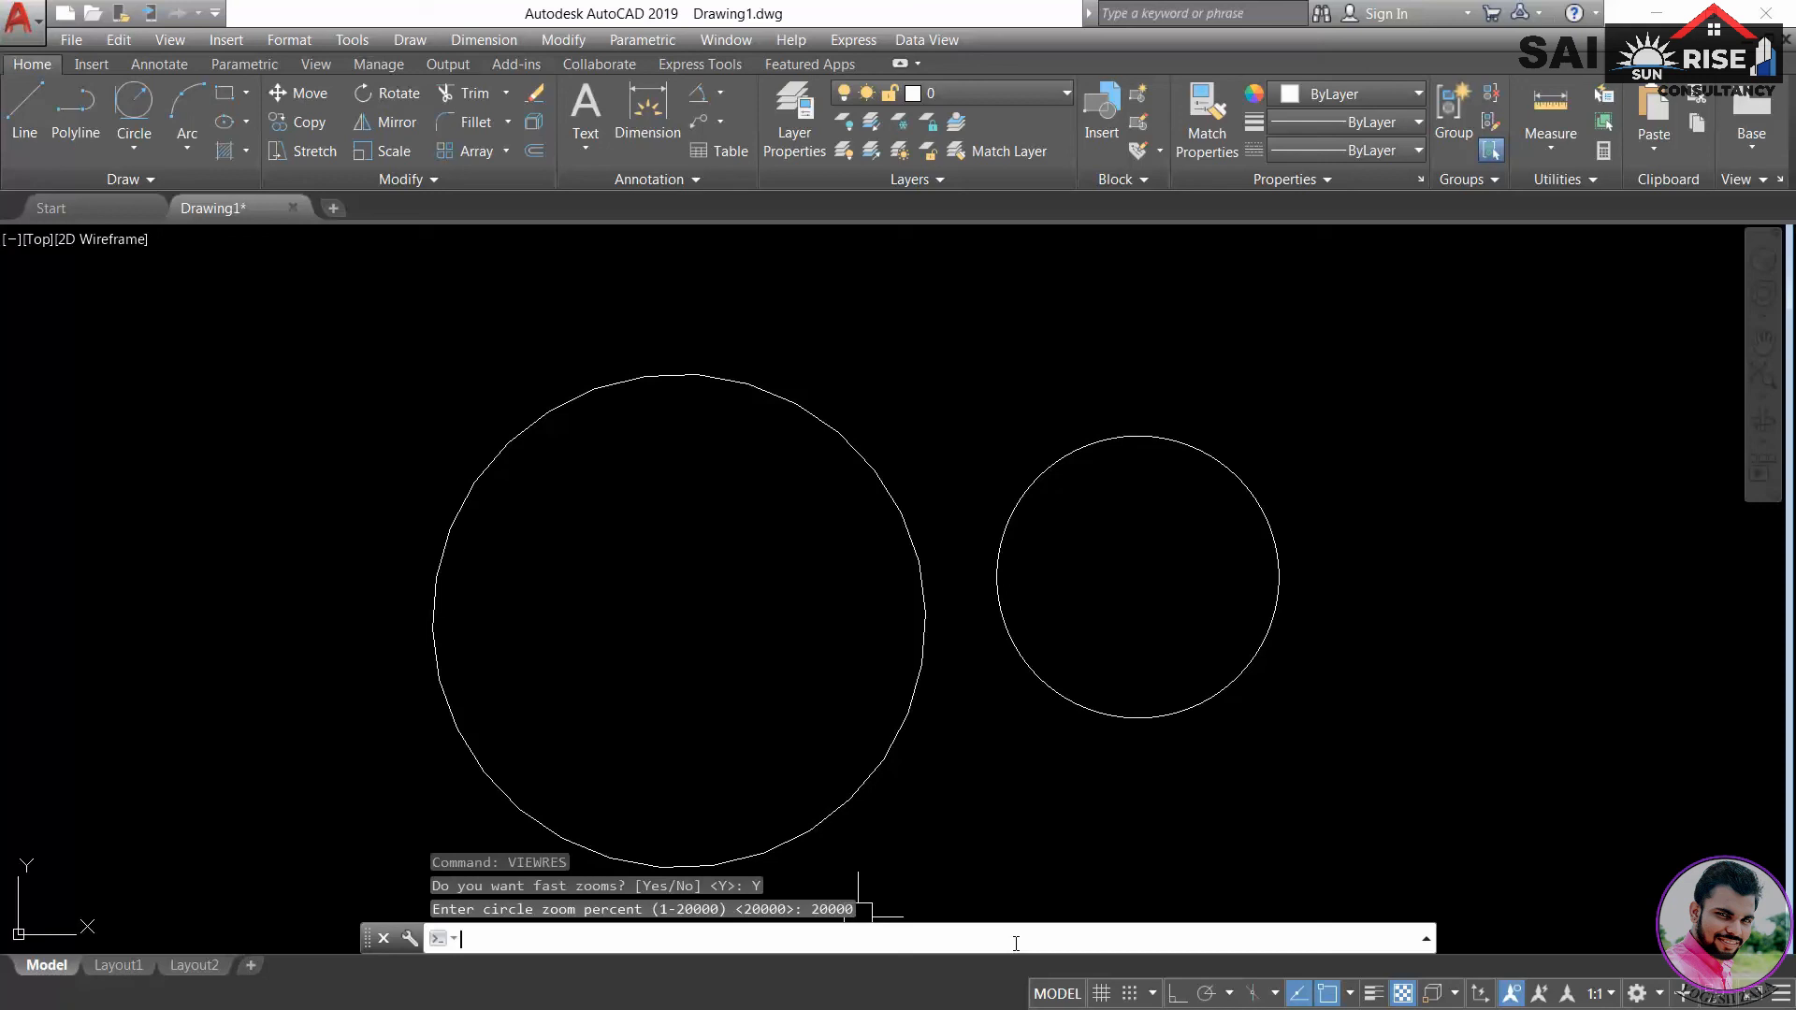
text(RE)
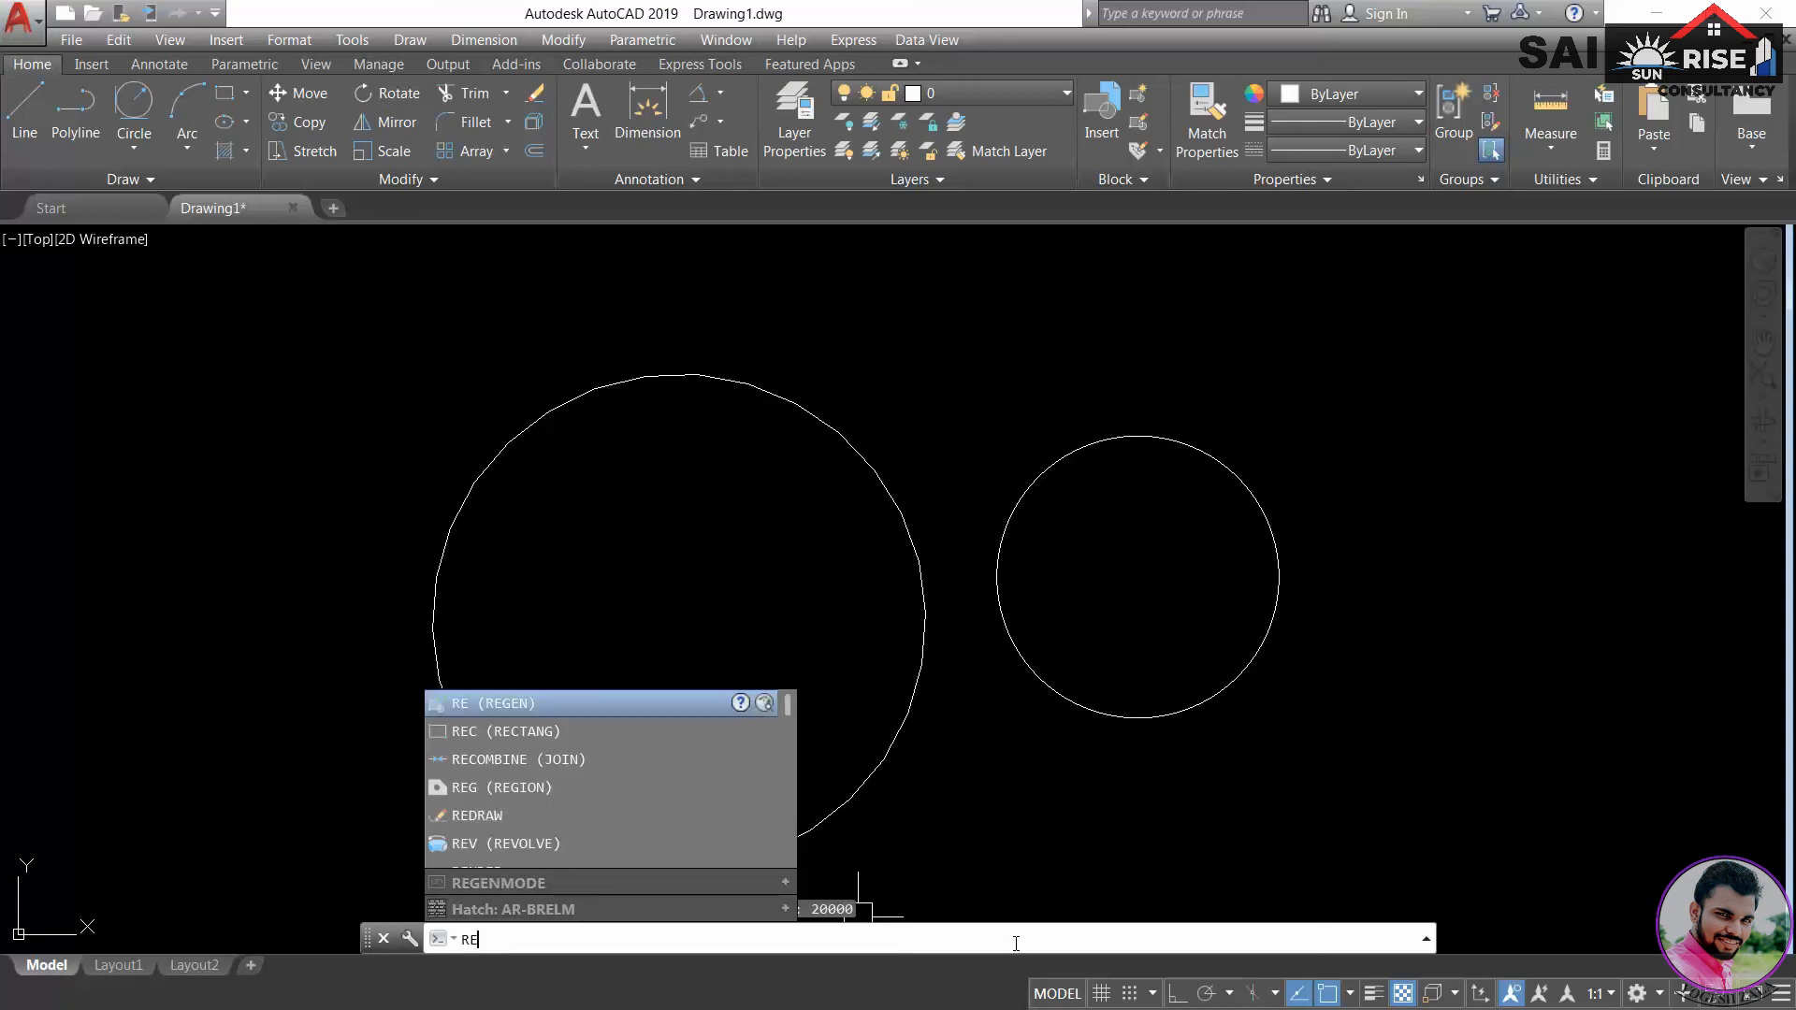
key(Return)
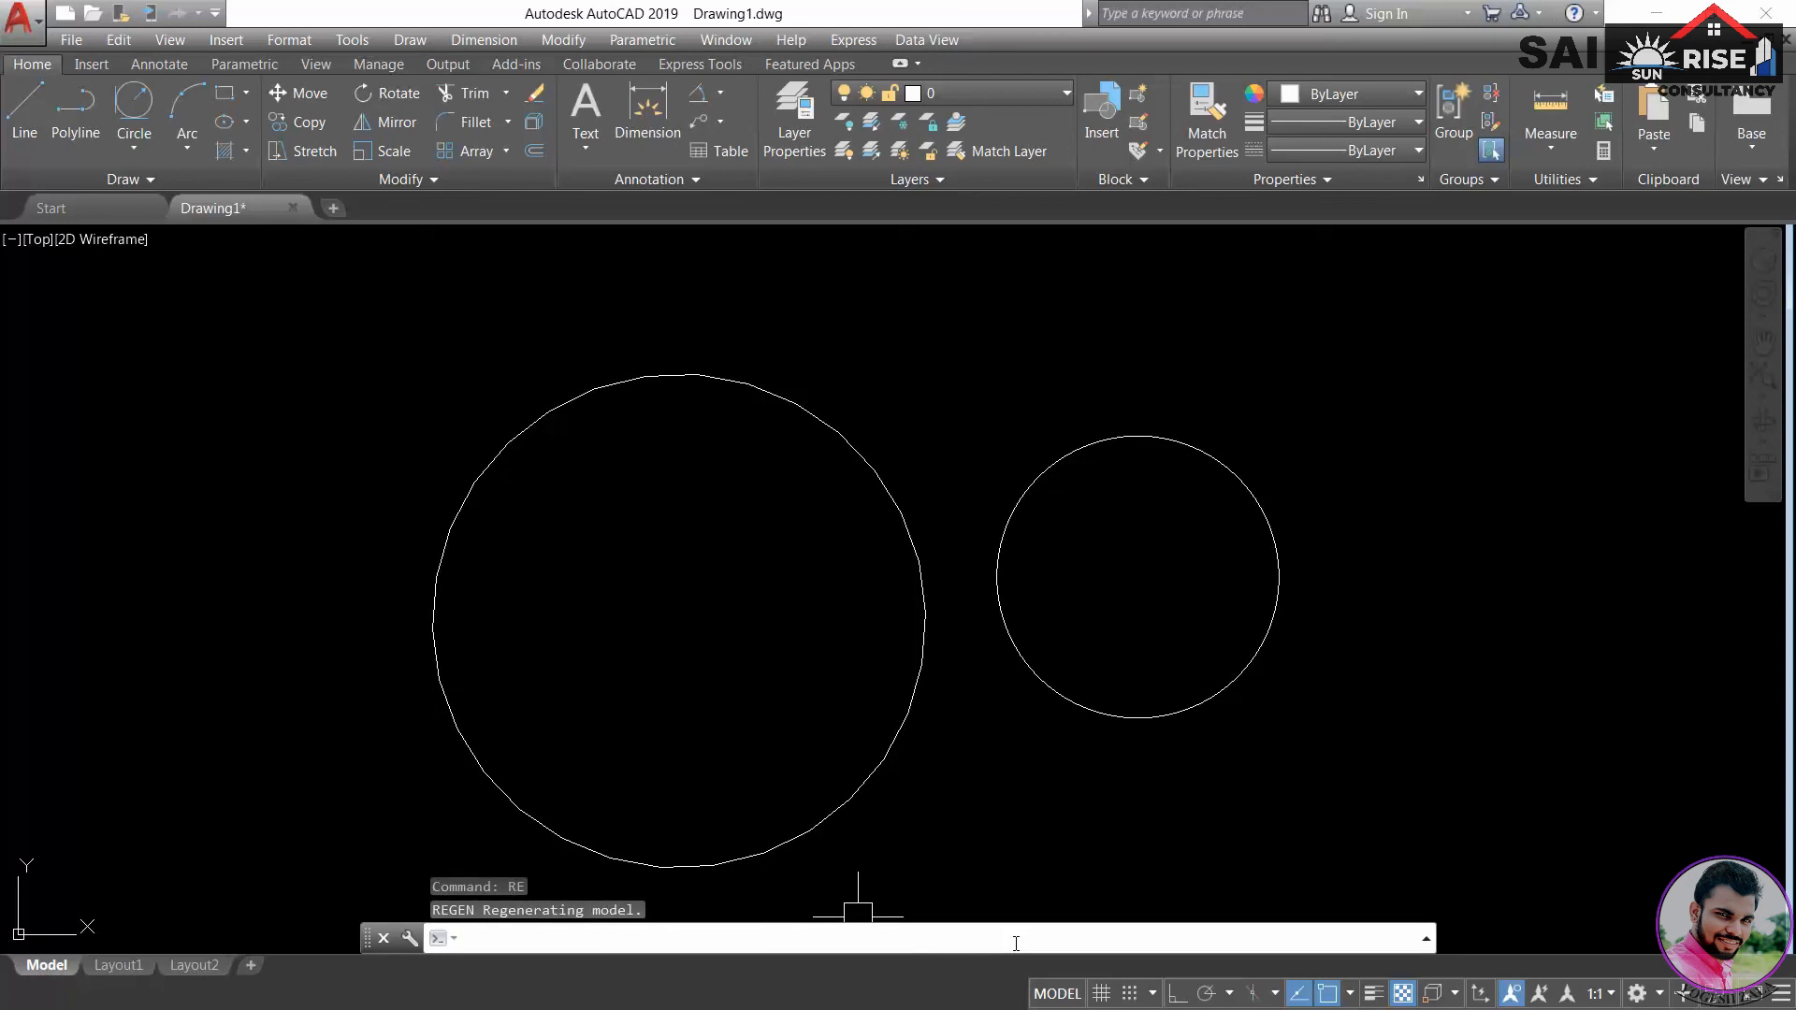